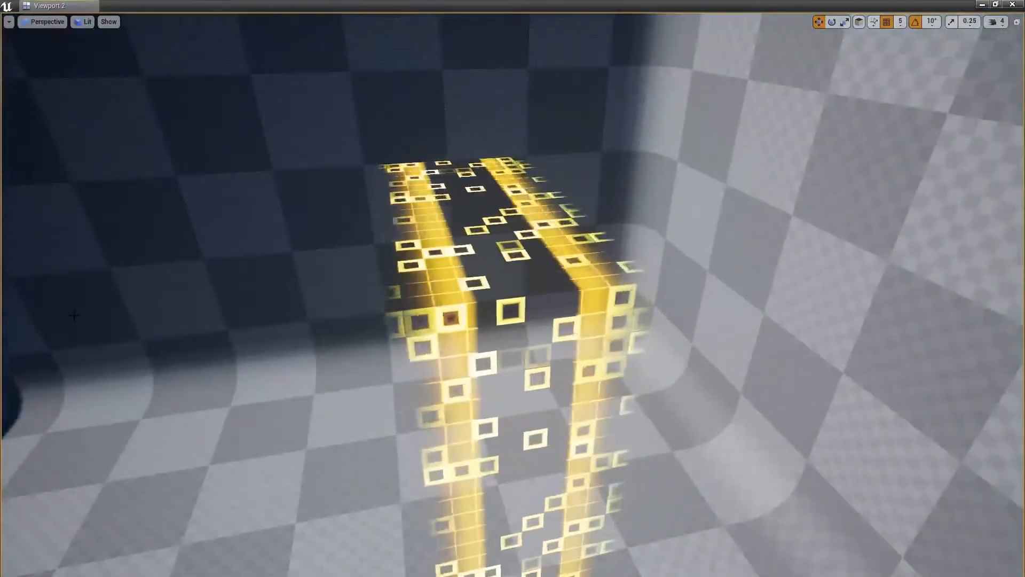
# - Tune the effect's material instance with Bounds R at about 118.58 and Noisechange at about 17.73, and adjust FilterWidth
pyautogui.moveTo(0, 140); pyautogui.dragTo(162, 119)
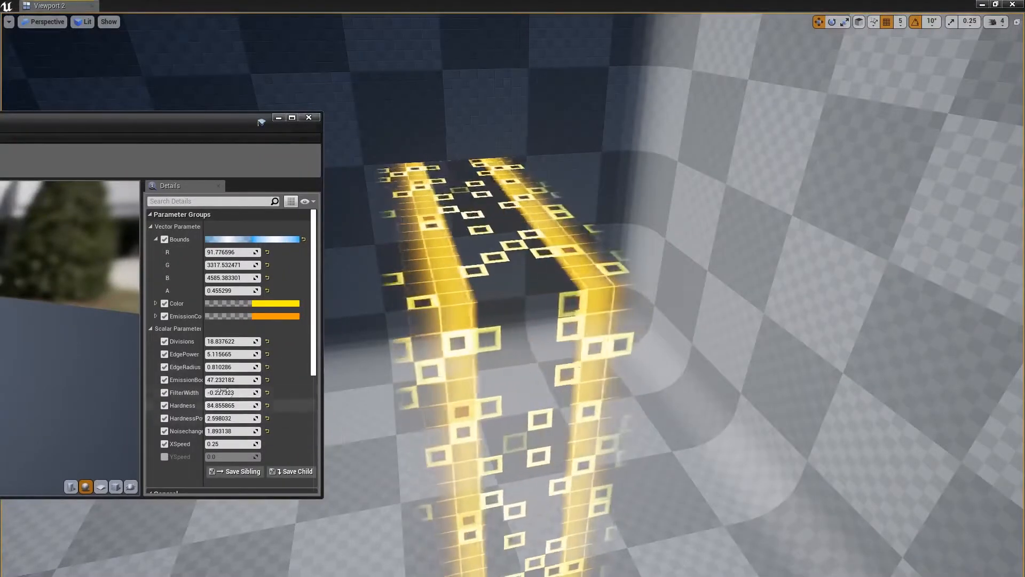
pyautogui.moveTo(230, 252)
pyautogui.mouseDown()
pyautogui.moveTo(204, 252)
pyautogui.moveTo(235, 252)
pyautogui.mouseUp()
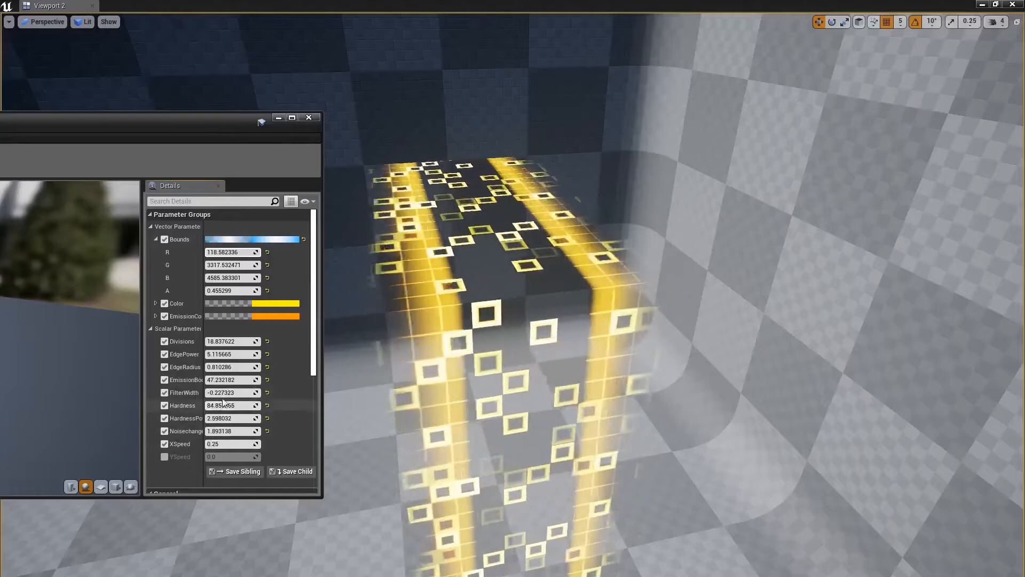
pyautogui.moveTo(203, 421); pyautogui.dragTo(257, 431)
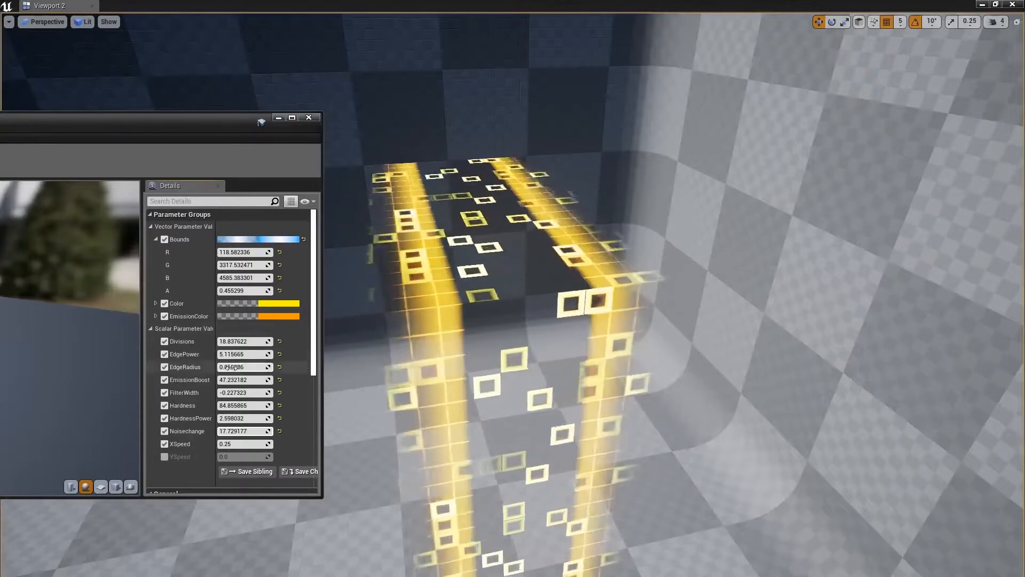
pyautogui.moveTo(245, 393); pyautogui.dragTo(223, 394)
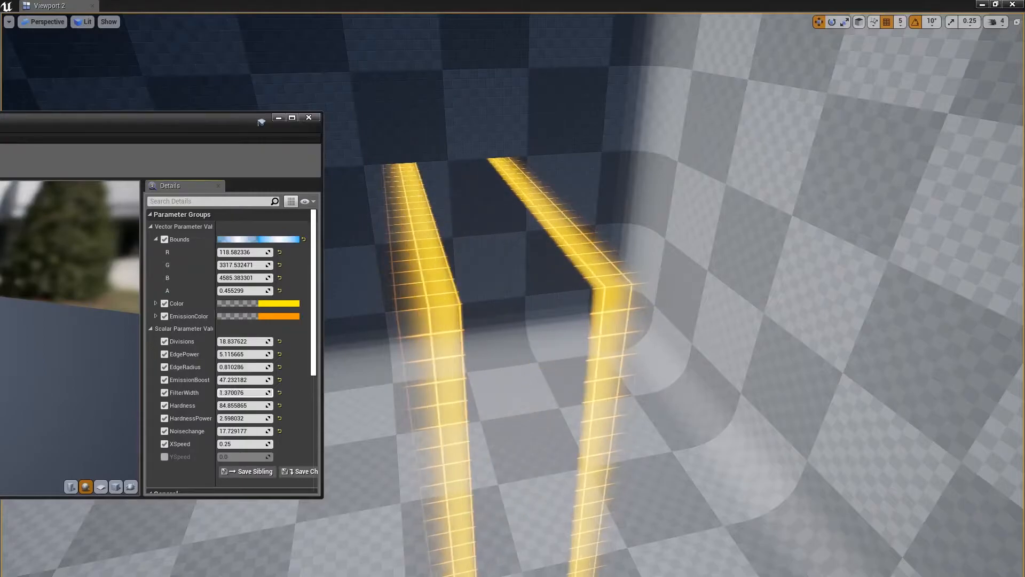
pyautogui.moveTo(229, 392); pyautogui.dragTo(224, 392)
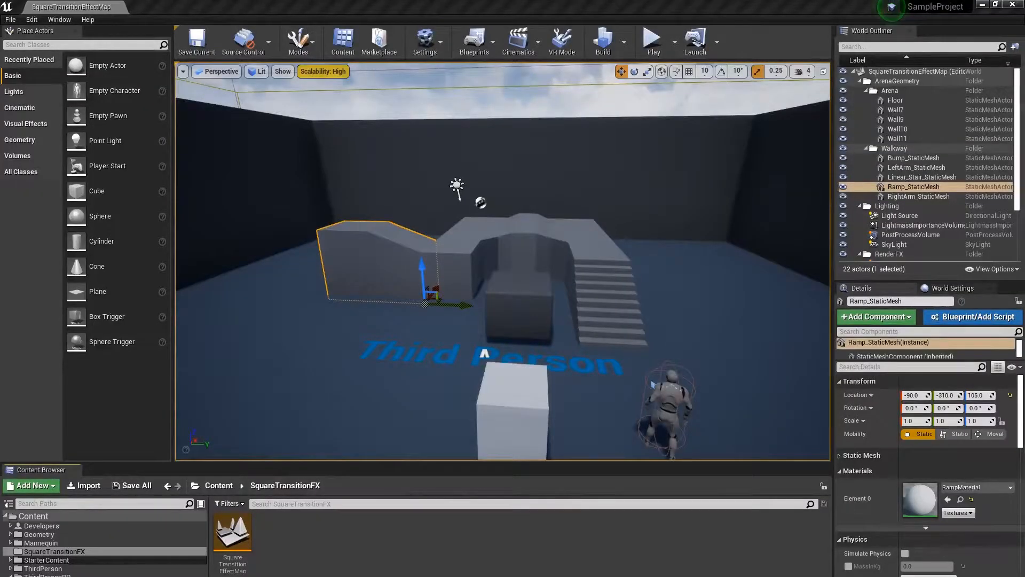
# - Create a material named M_TransitionEffect in the SquareTransitionFX folder and open it for editing
pyautogui.moveTo(421, 386)
pyautogui.mouseDown(button='right')
pyautogui.moveTo(398, 380)
pyautogui.moveTo(388, 397)
pyautogui.moveTo(419, 384)
pyautogui.mouseUp(button='right')
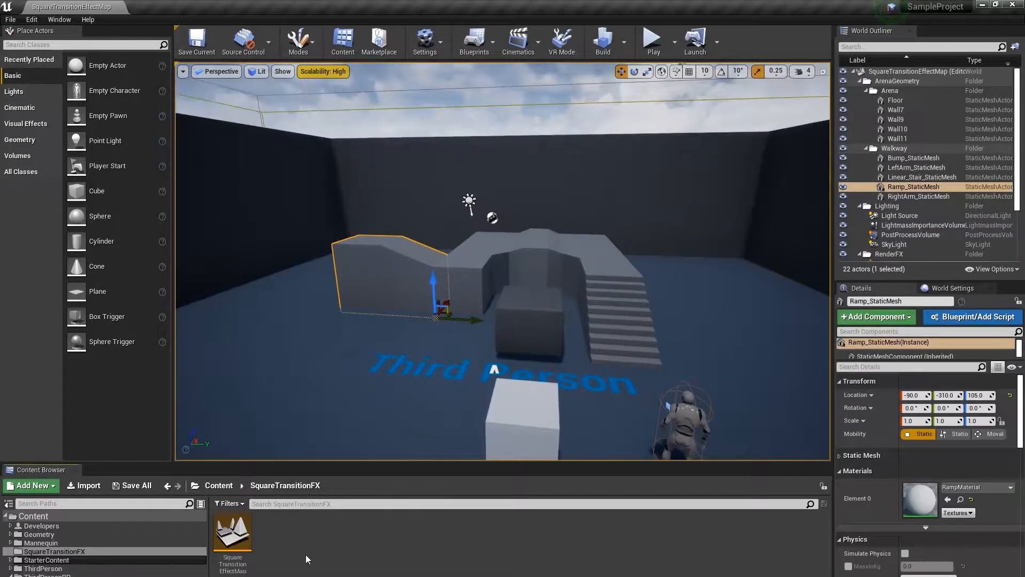
pyautogui.rightClick(316, 535)
pyautogui.moveTo(368, 430)
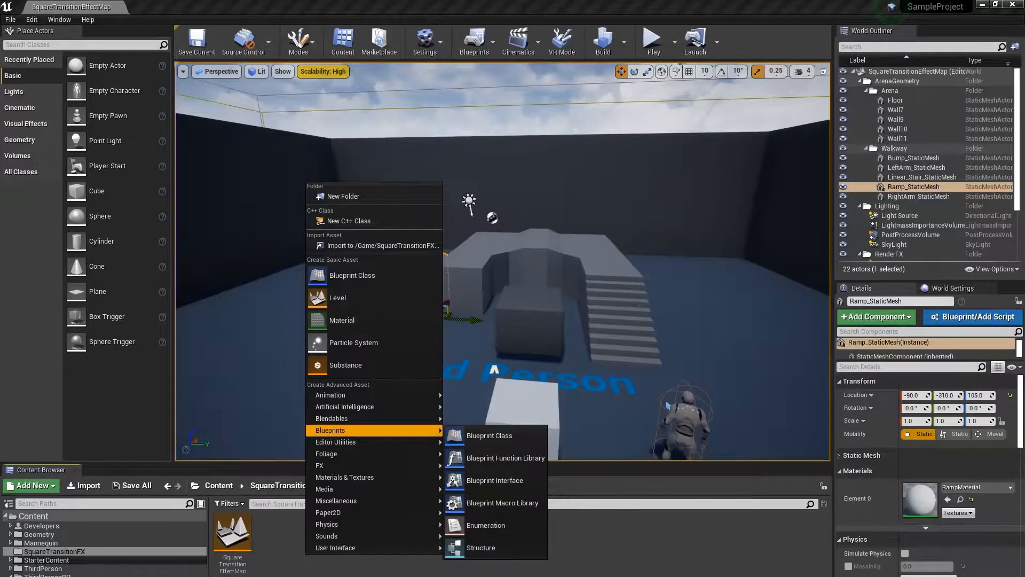
pyautogui.click(278, 485)
pyautogui.rightClick(335, 540)
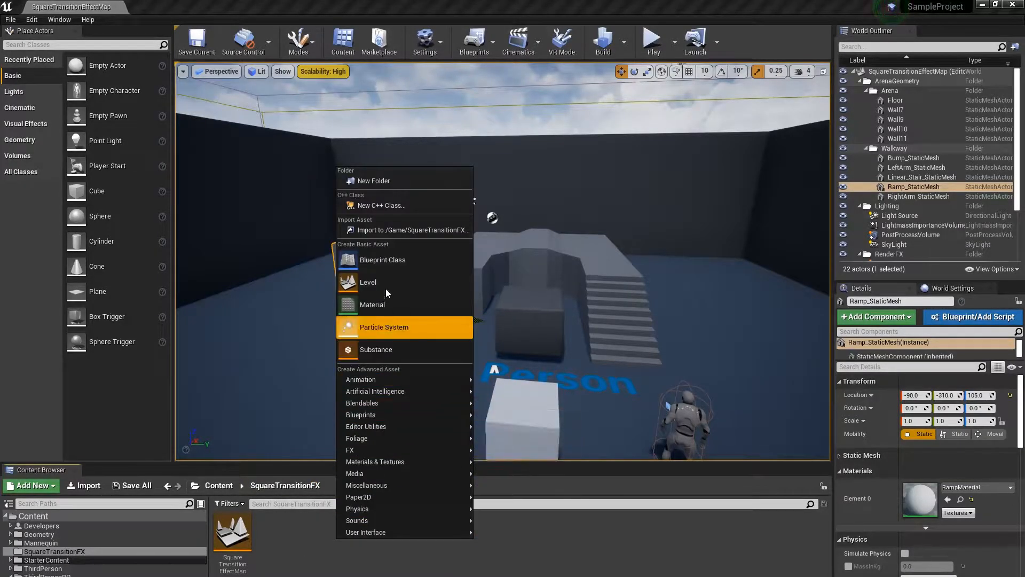
pyautogui.click(388, 302)
pyautogui.write('M_Transition')
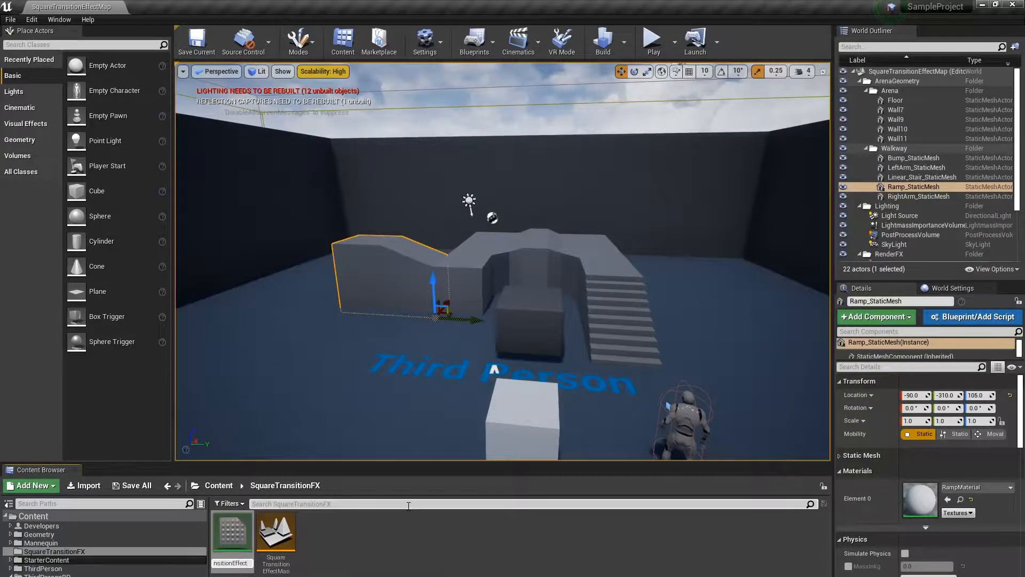
pyautogui.press('Return')
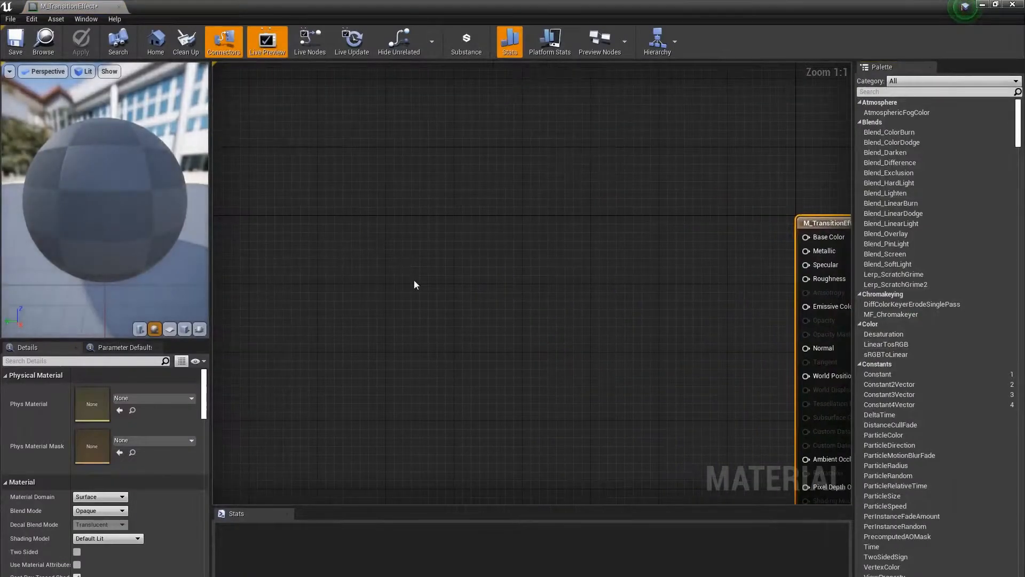
# - Add a TextureCoordinate node to the graph and place it well before the material output node
pyautogui.scroll(-3, 469, 296)
pyautogui.rightClick(433, 290)
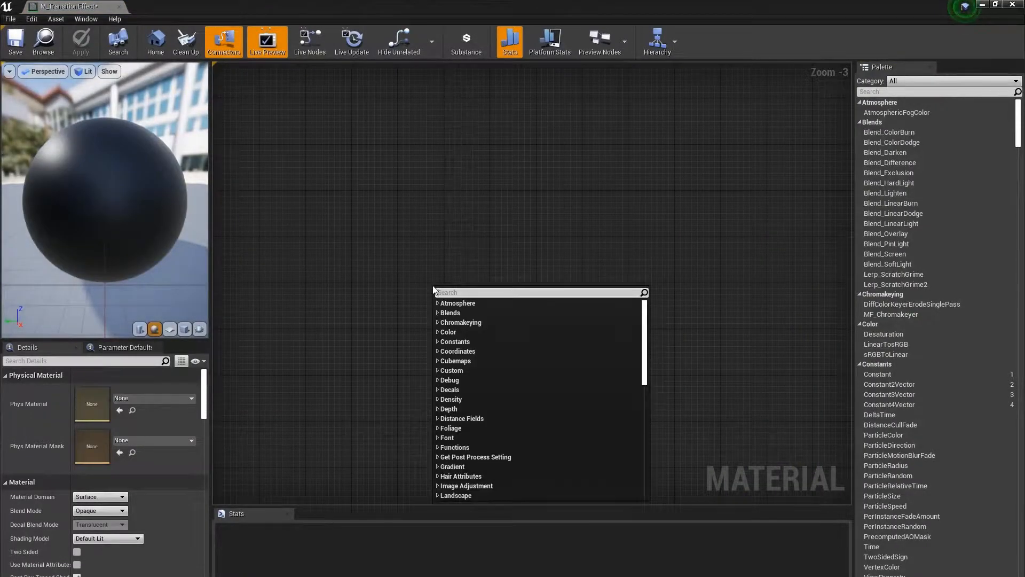
pyautogui.write('texture')
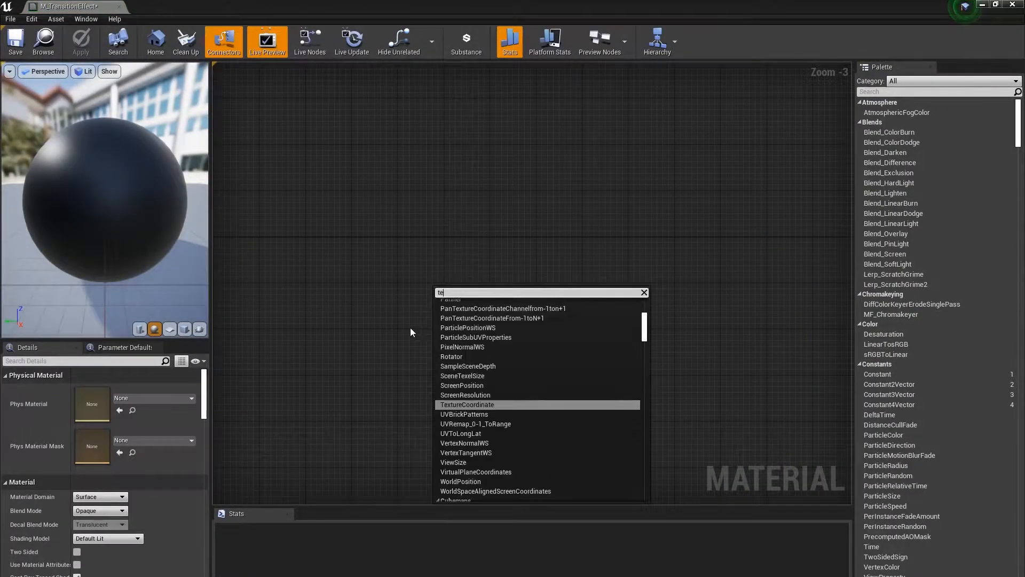
pyautogui.press('Return')
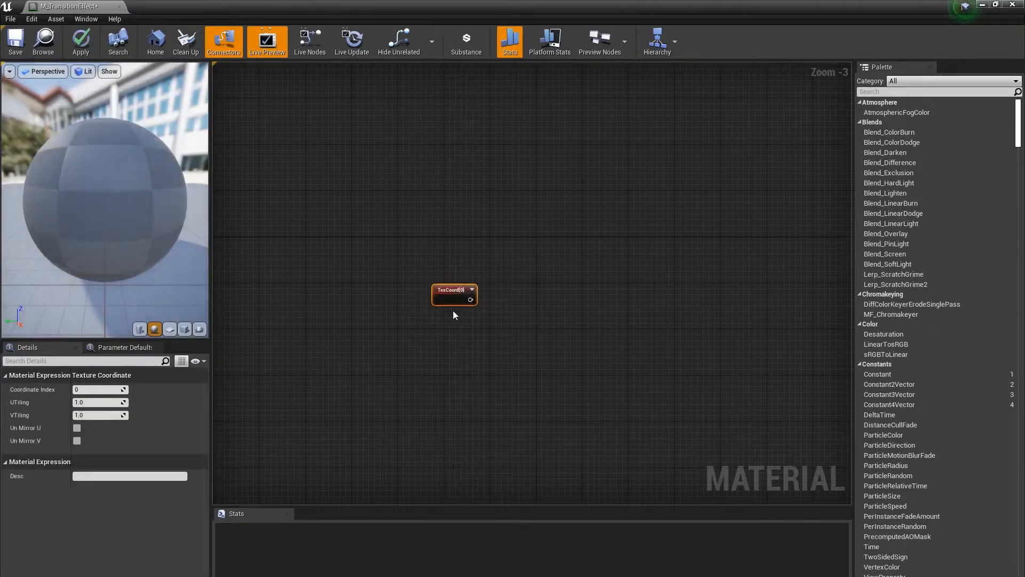
pyautogui.moveTo(424, 299); pyautogui.dragTo(370, 316, button='right')
pyautogui.moveTo(431, 343); pyautogui.dragTo(314, 350, button='right')
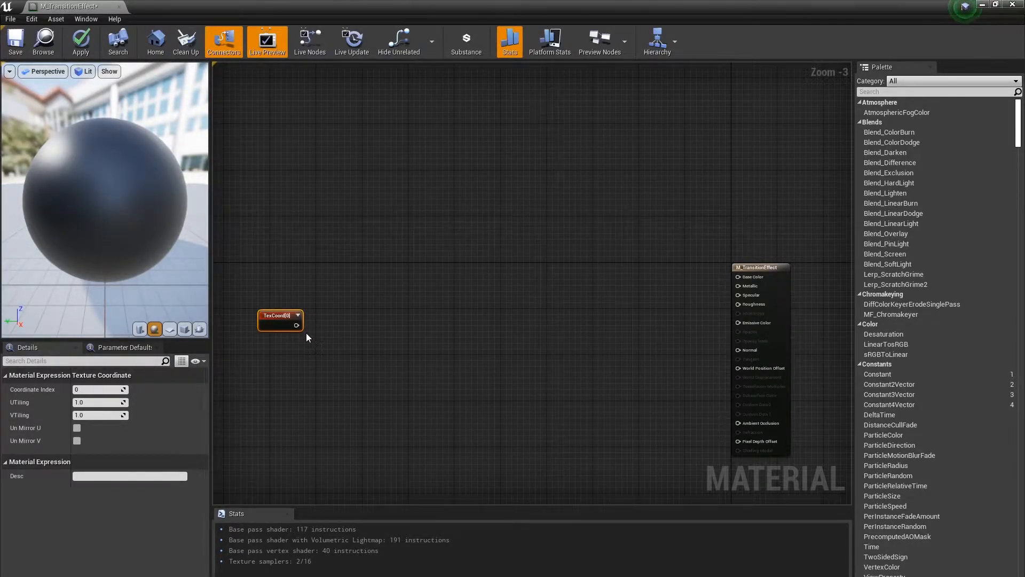
# - Switch the material preview mesh to a plane and frame it closely from the front
pyautogui.click(170, 329)
pyautogui.moveTo(143, 222); pyautogui.dragTo(127, 194)
pyautogui.scroll(5, 124, 188)
pyautogui.moveTo(296, 325); pyautogui.dragTo(345, 320)
pyautogui.write('lerp')
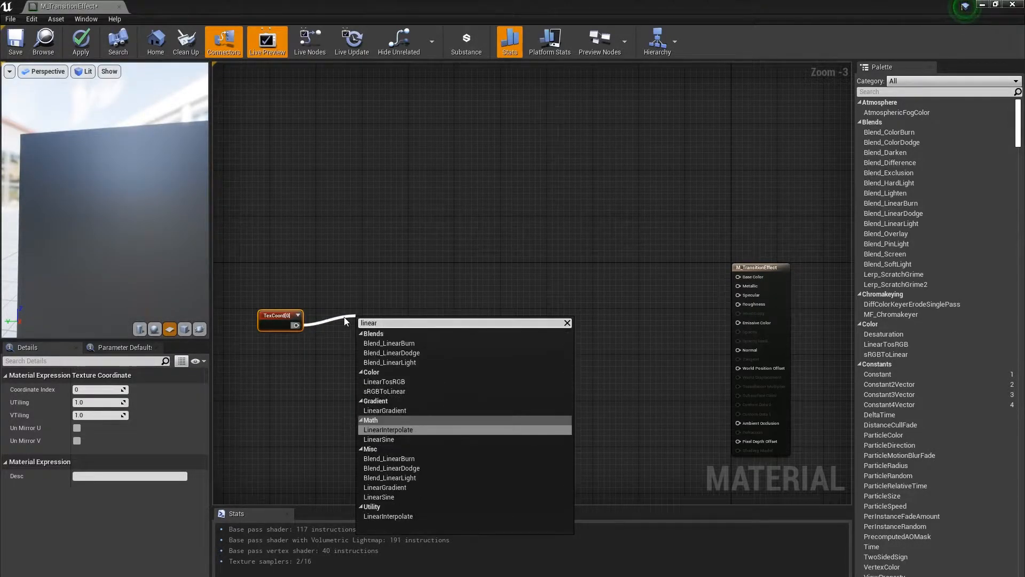
pyautogui.press('Return')
pyautogui.press('Delete')
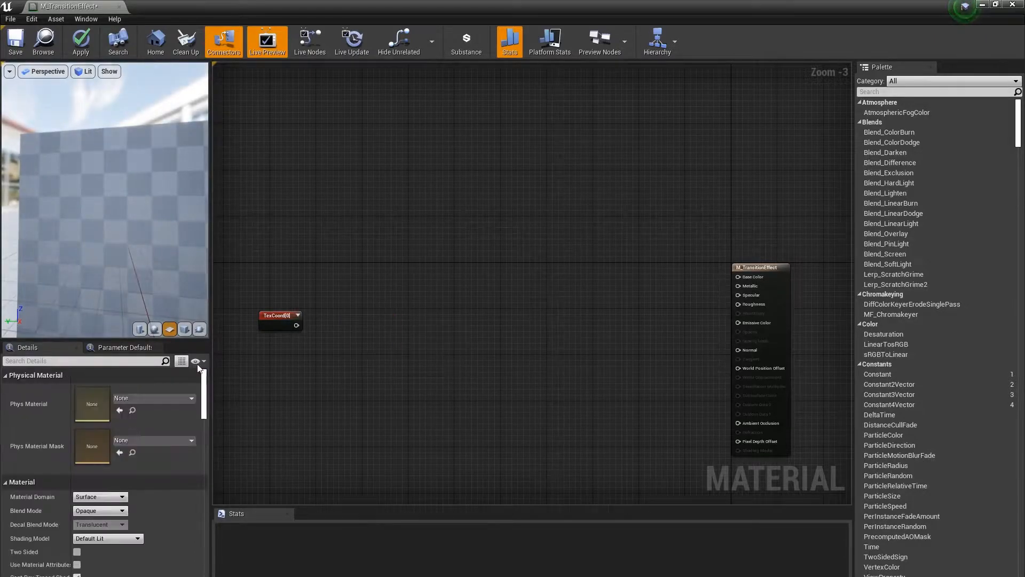
# - Add a LinearGradient node fed by the TexCoord output
pyautogui.moveTo(296, 325); pyautogui.dragTo(343, 320)
pyautogui.write('linearg')
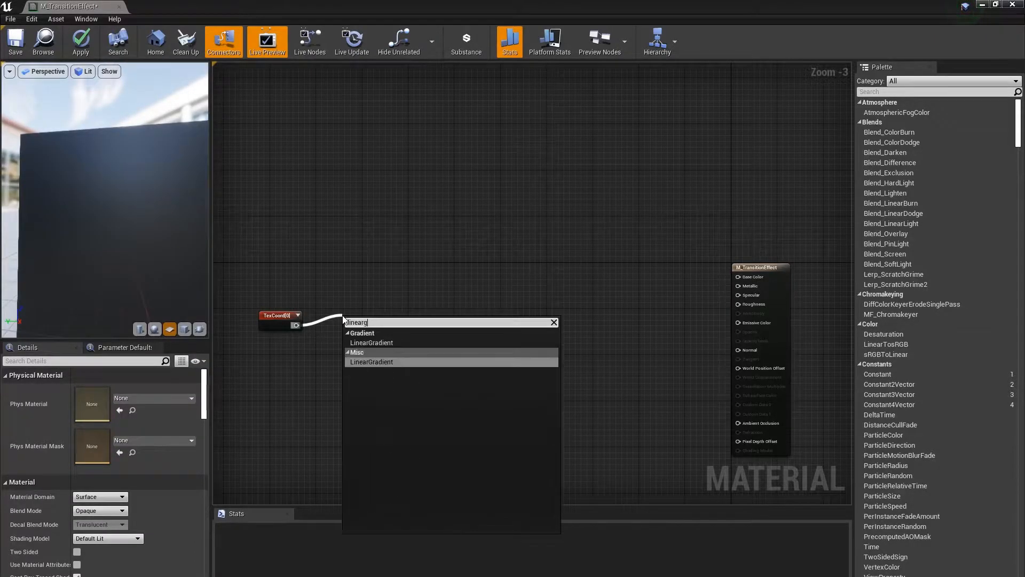
pyautogui.press('Return')
pyautogui.scroll(3, 352, 299)
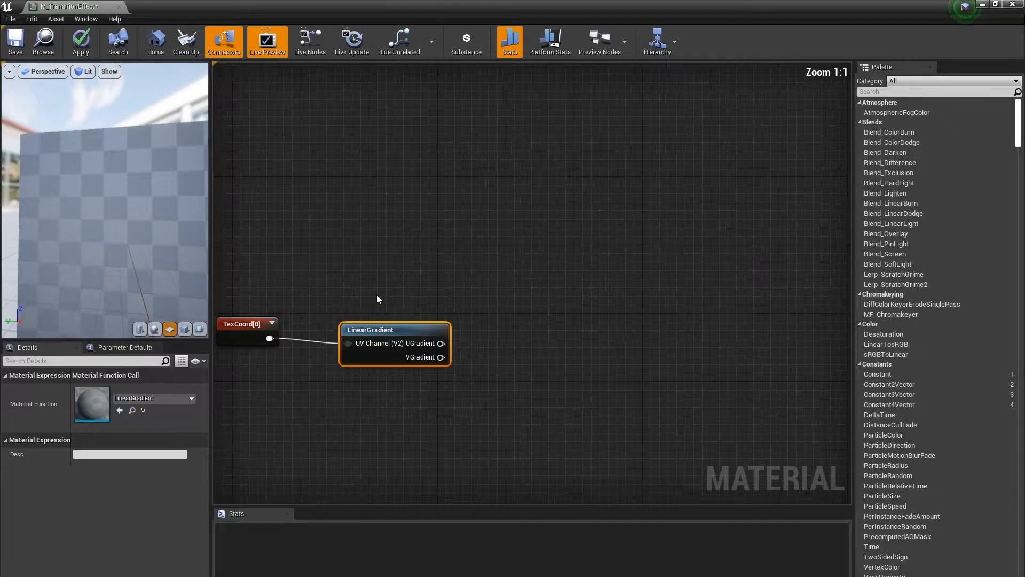
# - Add a Cosine node fed by LinearGradient's UGradient output and preview that node on the plane
pyautogui.moveTo(436, 334); pyautogui.dragTo(482, 289)
pyautogui.write('cos')
pyautogui.press('Return')
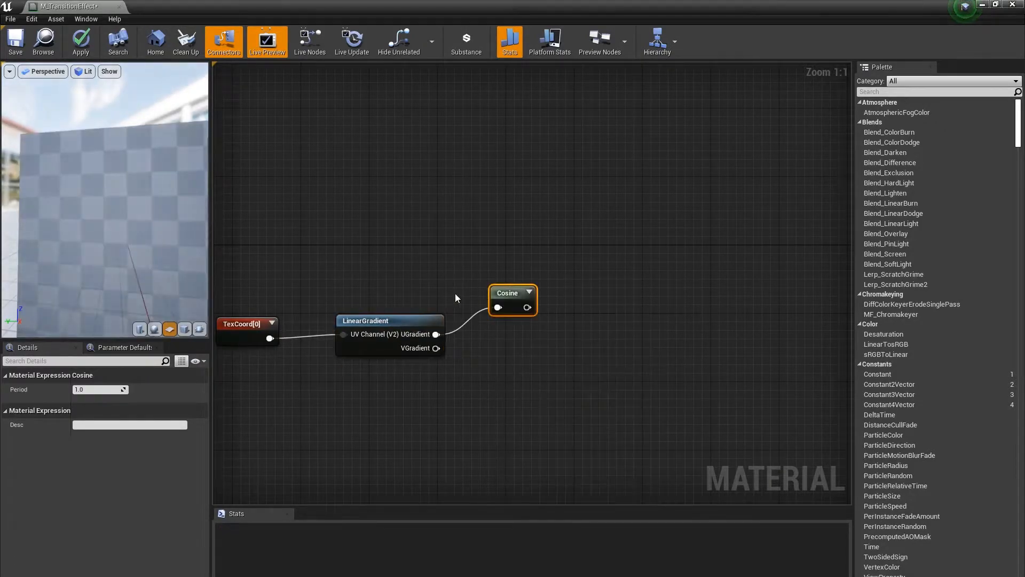
pyautogui.rightClick(508, 286)
pyautogui.click(515, 293)
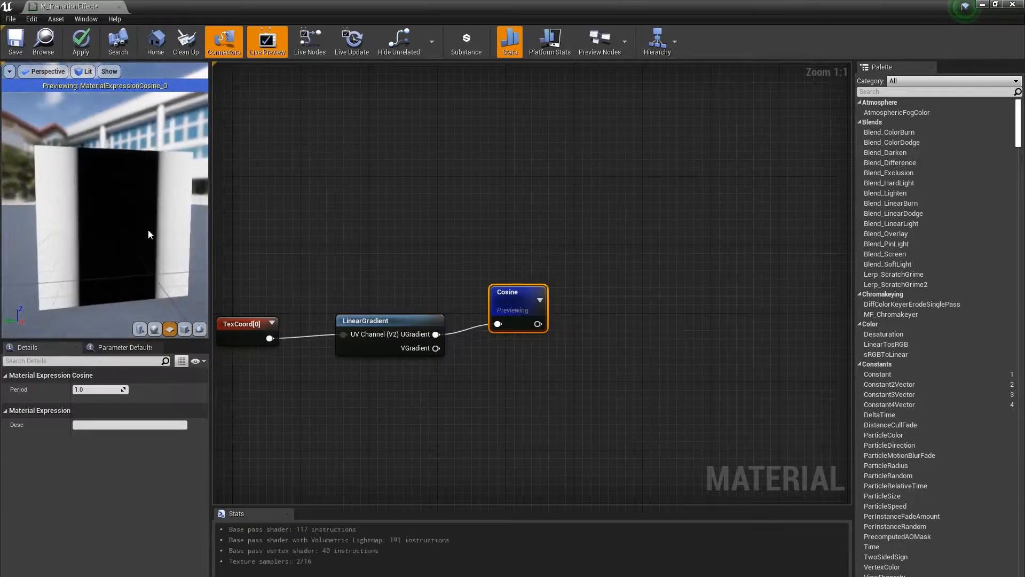
pyautogui.moveTo(136, 233); pyautogui.dragTo(112, 233)
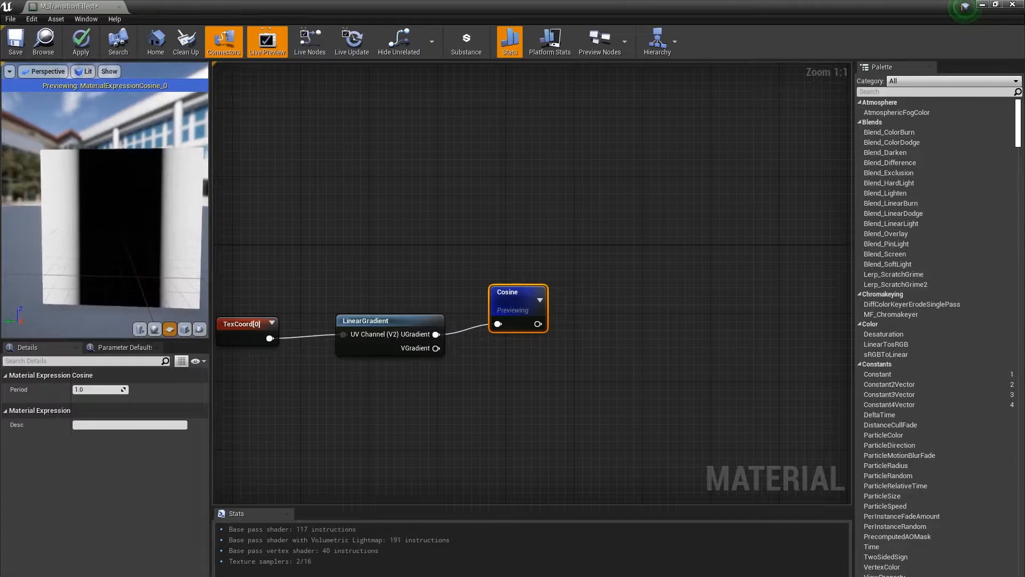
# - Add a second Cosine node fed by LinearGradient's VGradient output and preview it
pyautogui.moveTo(437, 348); pyautogui.dragTo(462, 385)
pyautogui.write('cos')
pyautogui.press('Return')
pyautogui.moveTo(470, 354); pyautogui.dragTo(513, 380)
pyautogui.rightClick(524, 389)
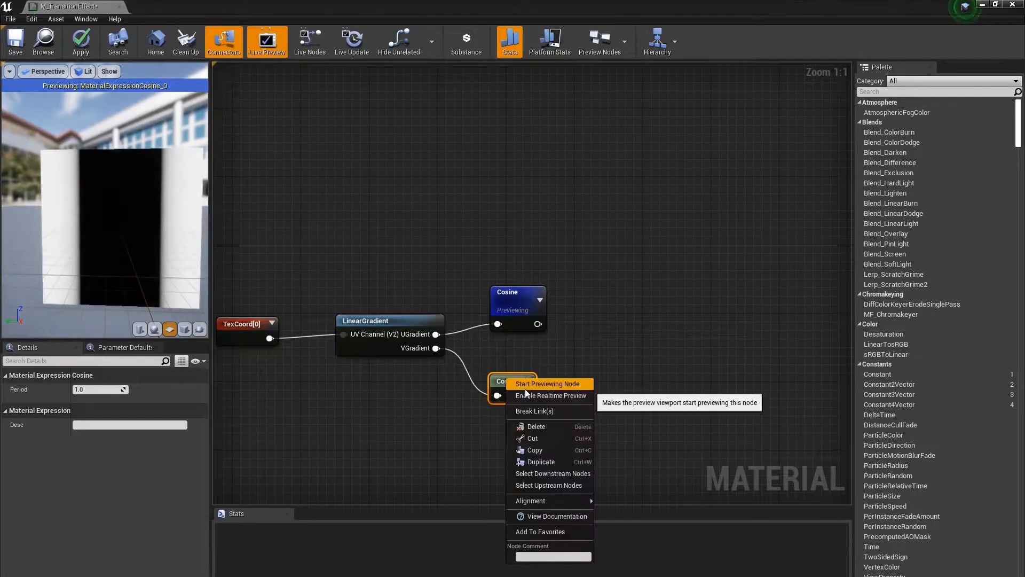
pyautogui.click(531, 385)
# - Combine both Cosine outputs in a Max node, using inputs A and B, and preview the Max node
pyautogui.click(518, 306)
pyautogui.moveTo(527, 307); pyautogui.dragTo(470, 288, button='right')
pyautogui.moveTo(470, 289); pyautogui.dragTo(515, 316)
pyautogui.write('max')
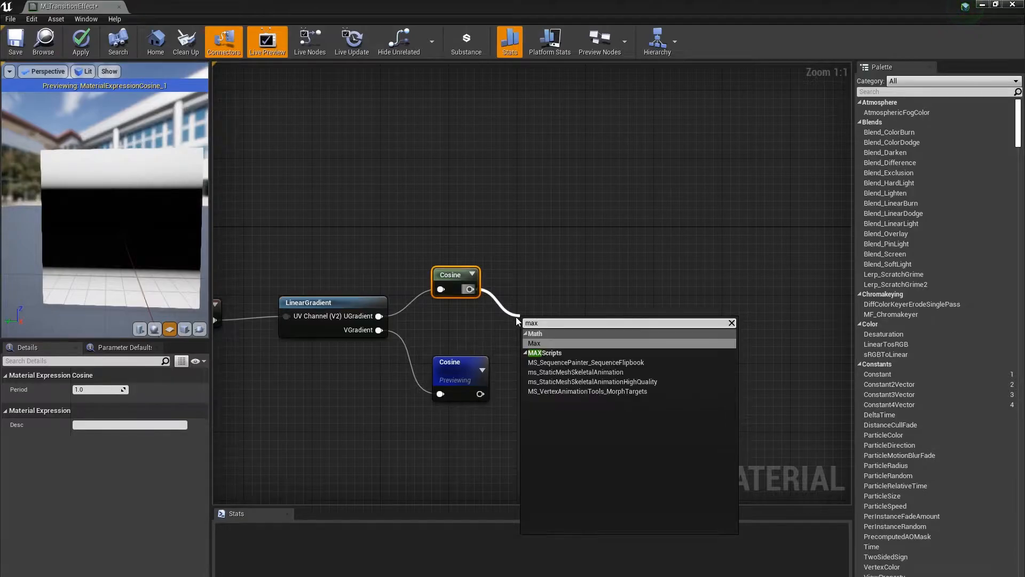
pyautogui.press('Return')
pyautogui.moveTo(480, 393); pyautogui.dragTo(541, 289)
pyautogui.rightClick(526, 320)
pyautogui.click(548, 324)
# - Move the TexCoord node away from LinearGradient to make room between them, and inspect the Max preview on the plane
pyautogui.click(451, 275)
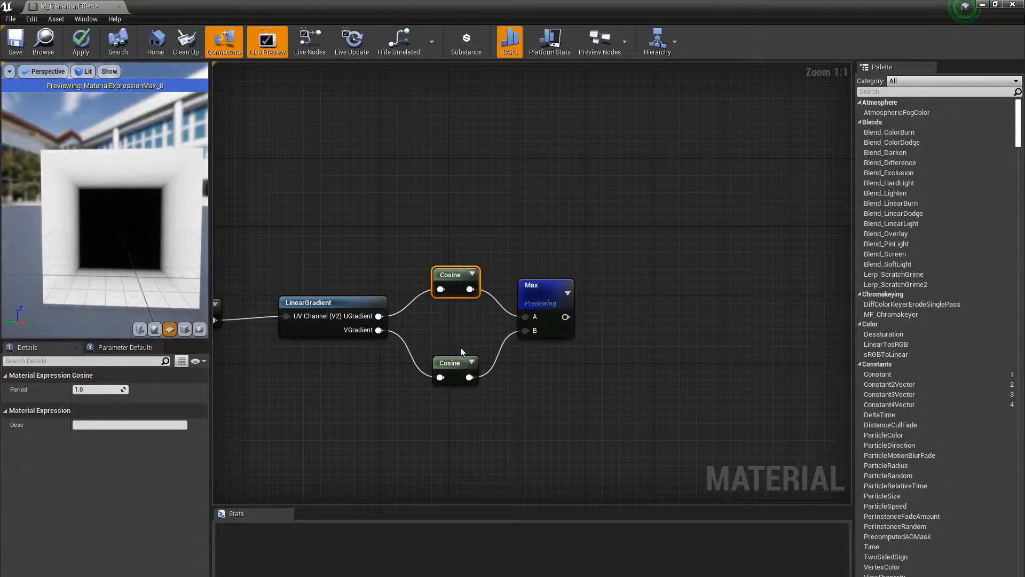
pyautogui.moveTo(111, 232); pyautogui.dragTo(85, 227)
pyautogui.moveTo(307, 263); pyautogui.dragTo(488, 281, button='right')
pyautogui.moveTo(325, 280); pyautogui.dragTo(364, 321)
pyautogui.moveTo(364, 323); pyautogui.dragTo(285, 321)
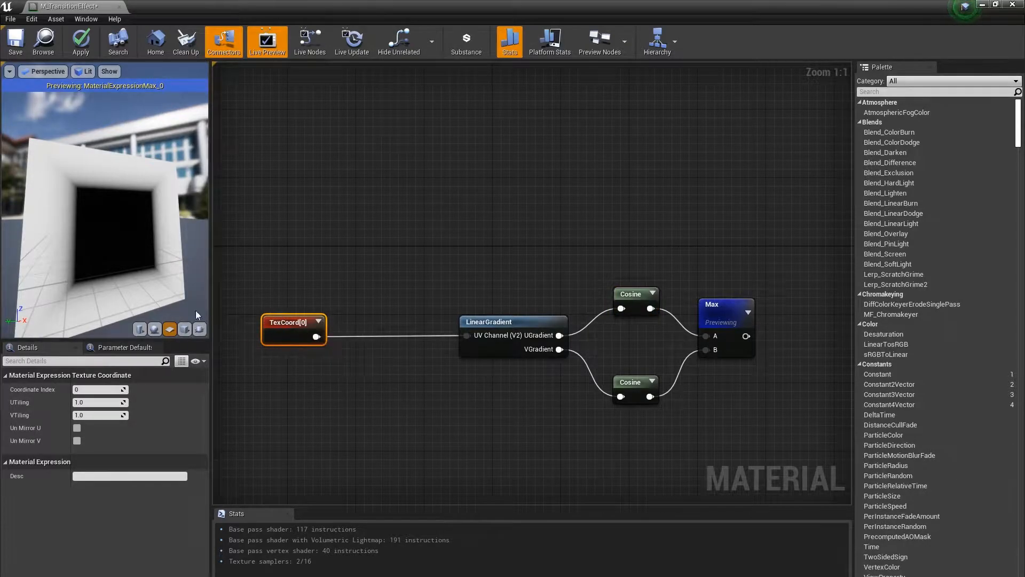
pyautogui.moveTo(108, 226); pyautogui.dragTo(80, 227)
pyautogui.moveTo(125, 232); pyautogui.dragTo(128, 247, button='right')
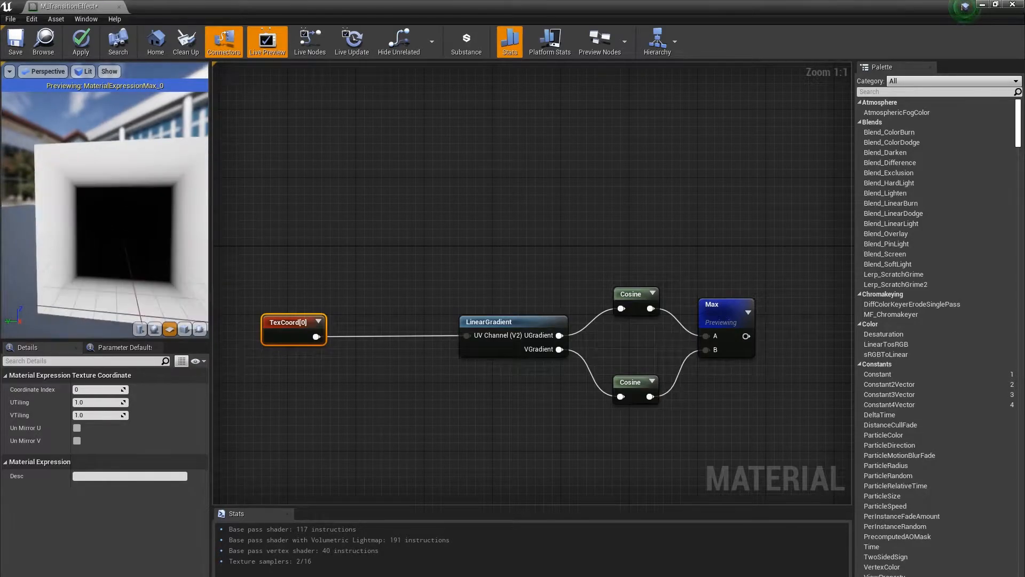
# - Add a scalar parameter named Divisions below the TexCoord node
pyautogui.click(317, 372)
pyautogui.moveTo(277, 419); pyautogui.dragTo(320, 402, button='right')
pyautogui.click(343, 401)
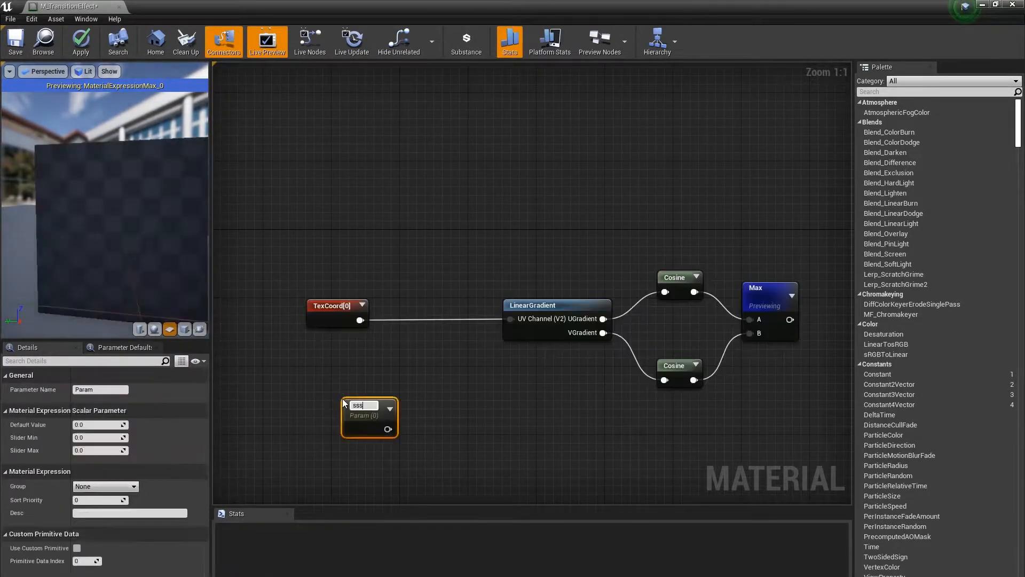
pyautogui.write('Division')
pyautogui.press('Return')
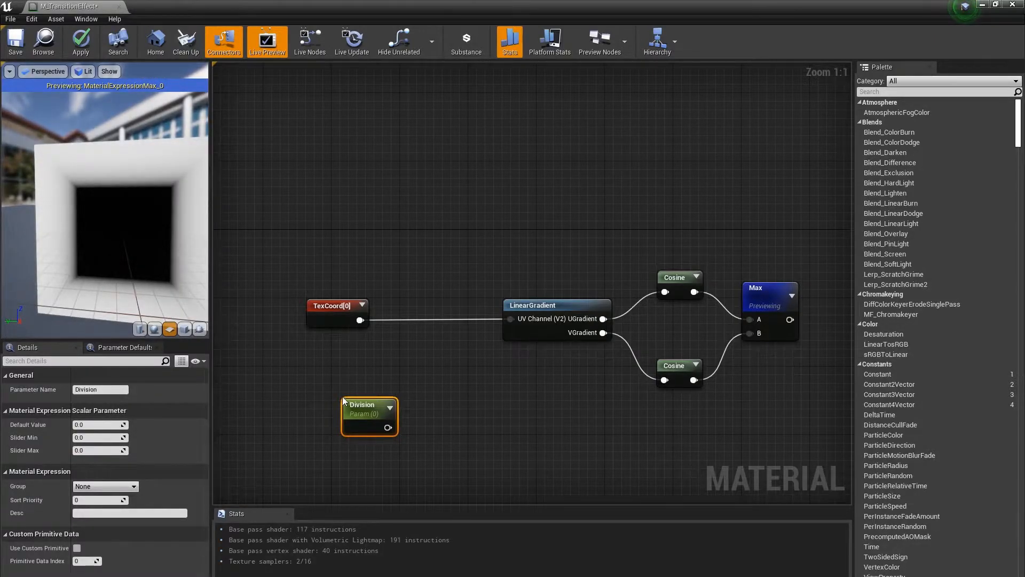
pyautogui.press('Right')
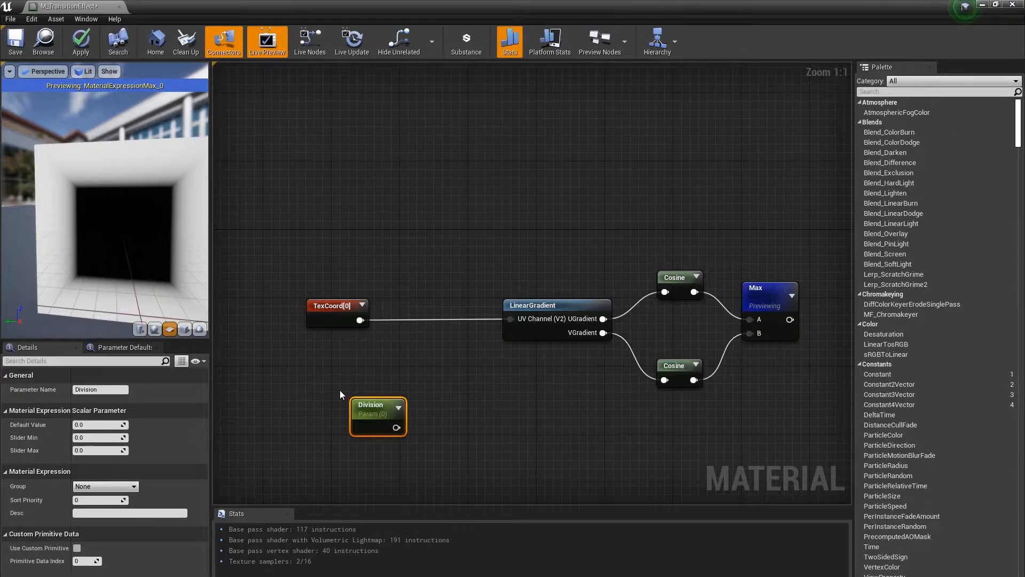
pyautogui.click(378, 405)
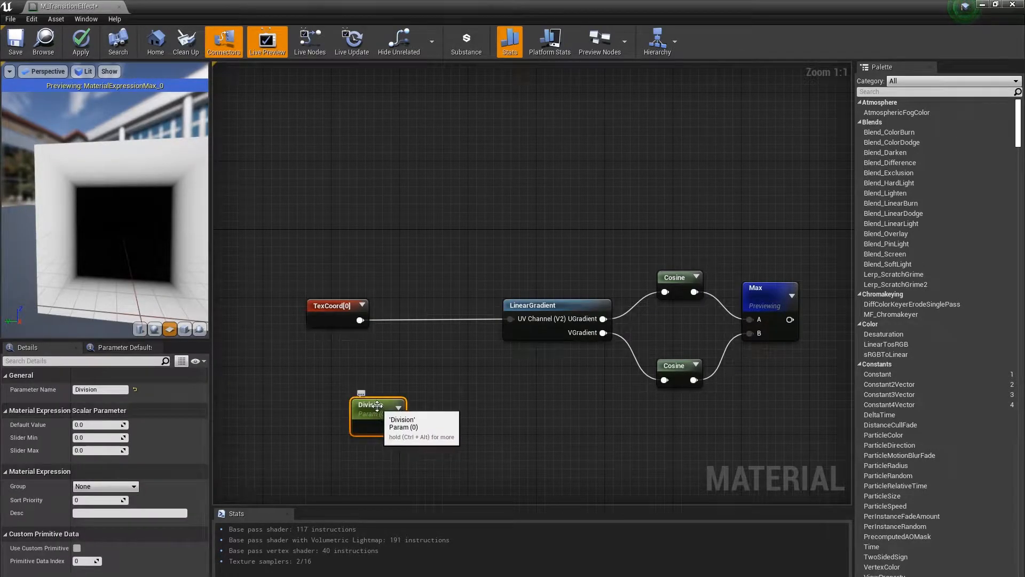
pyautogui.click(111, 389)
pyautogui.write('s')
pyautogui.press('Return')
# - Multiply TexCoord by the Divisions parameter, feed the result into LinearGradient, and place the Multiply node between TexCoord and LinearGradient
pyautogui.moveTo(372, 405); pyautogui.dragTo(329, 380)
pyautogui.write('*')
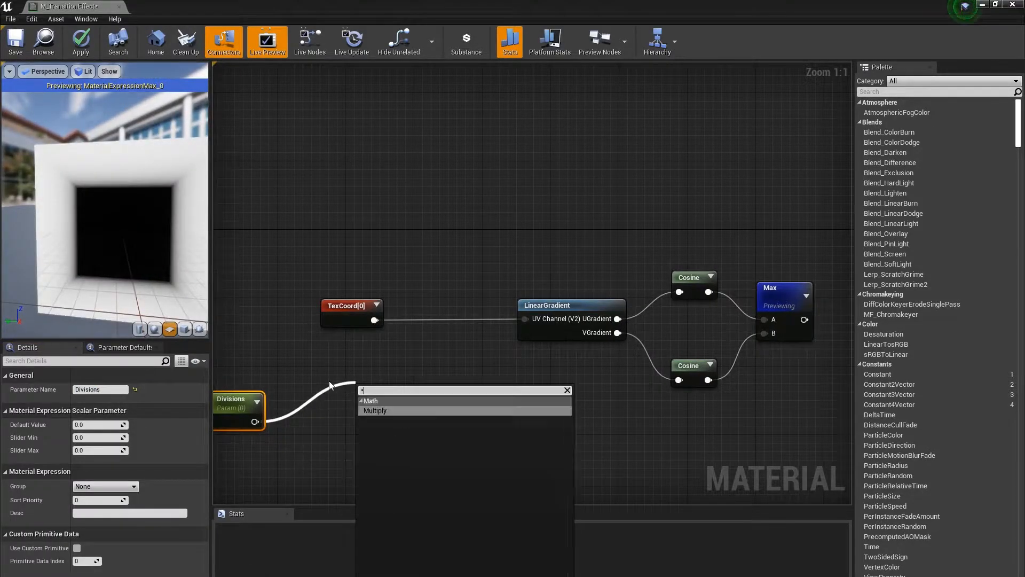
pyautogui.press('Return')
pyautogui.moveTo(375, 319); pyautogui.dragTo(368, 418)
pyautogui.moveTo(255, 421); pyautogui.dragTo(530, 323)
pyautogui.moveTo(334, 308); pyautogui.dragTo(291, 316)
pyautogui.moveTo(369, 391); pyautogui.dragTo(427, 316)
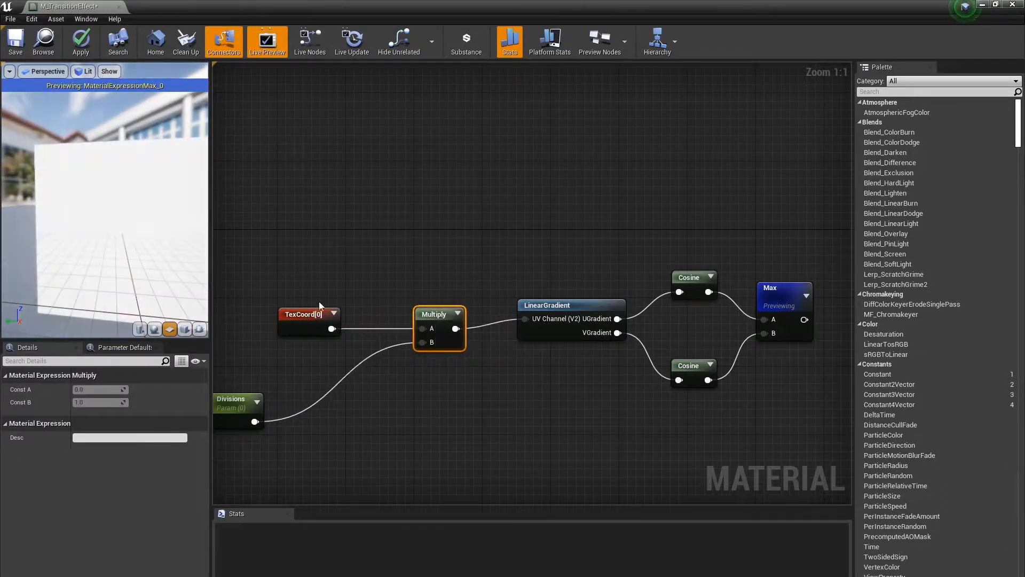
# - Set the Divisions parameter's default value to 10 and place its node directly below TexCoord
pyautogui.click(235, 403)
pyautogui.click(98, 426)
pyautogui.write('10')
pyautogui.press('Return')
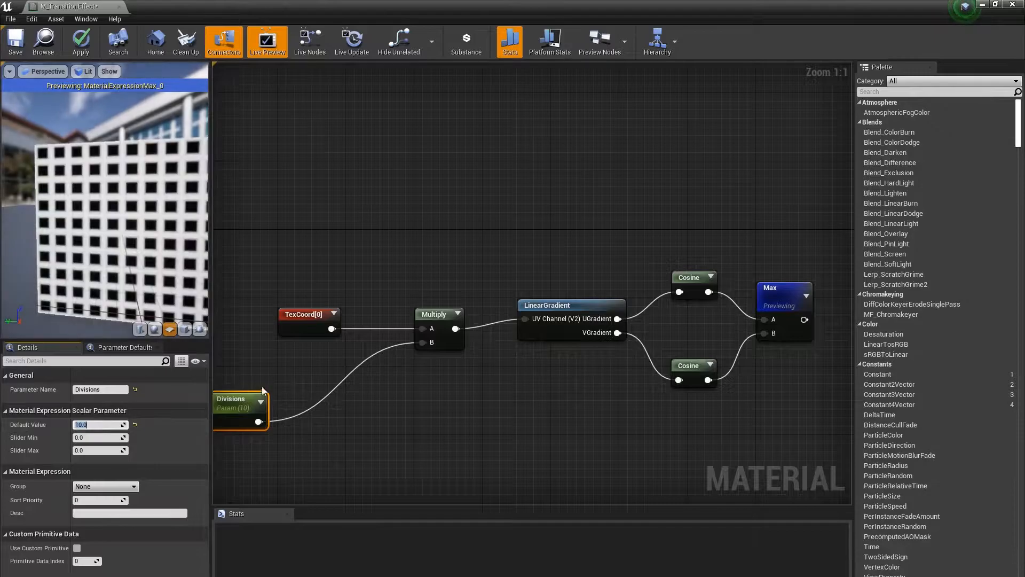
pyautogui.moveTo(234, 407); pyautogui.dragTo(323, 387, button='right')
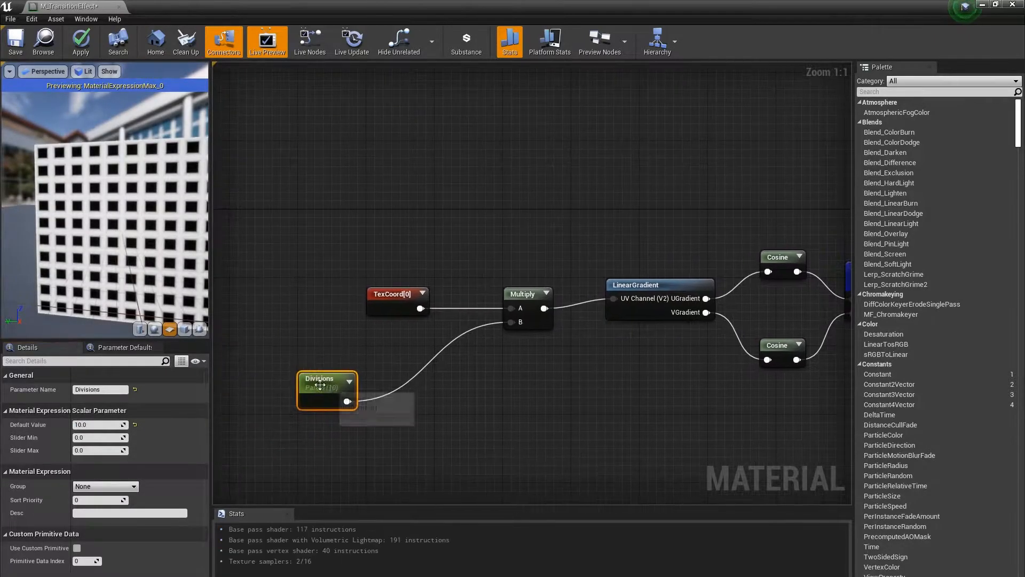
pyautogui.moveTo(323, 387); pyautogui.dragTo(392, 376)
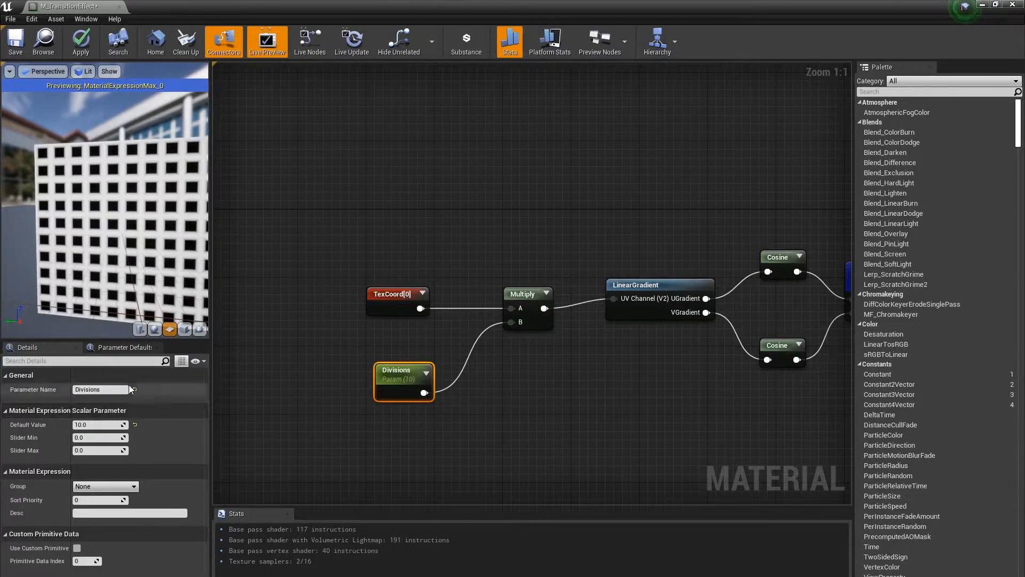
# - Preview the Noise node's output and the Clamp node's output in turn on the plane
pyautogui.scroll(-5, 121, 274)
pyautogui.scroll(4, 142, 241)
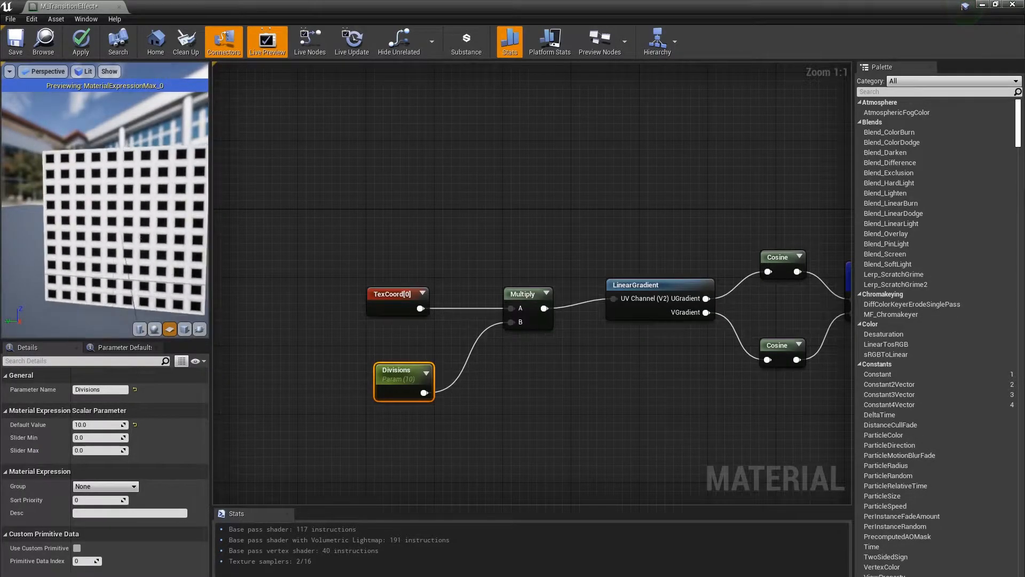
pyautogui.moveTo(141, 240); pyautogui.dragTo(176, 243)
pyautogui.scroll(-2, 582, 426)
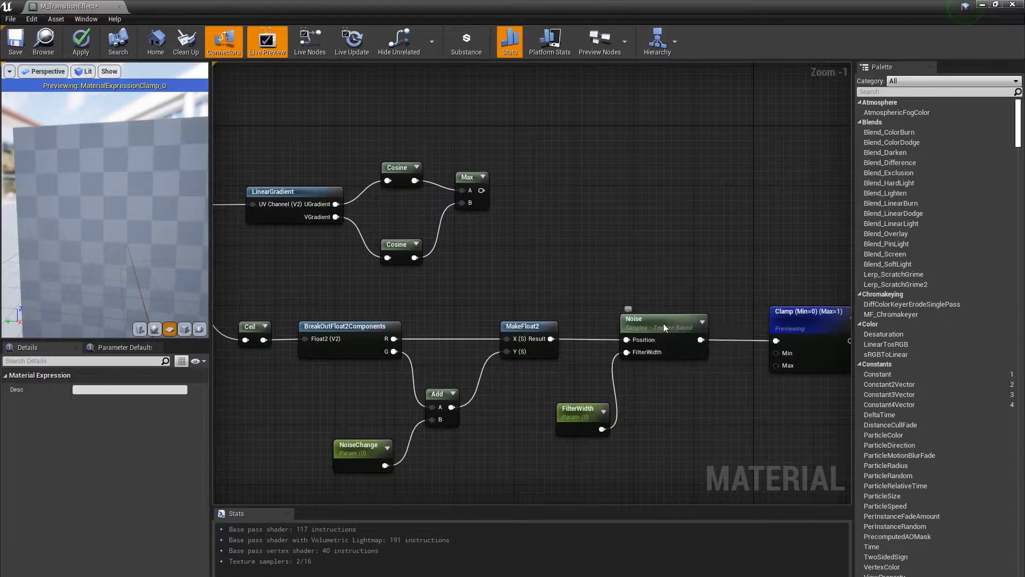
pyautogui.click(628, 319)
pyautogui.press('space')
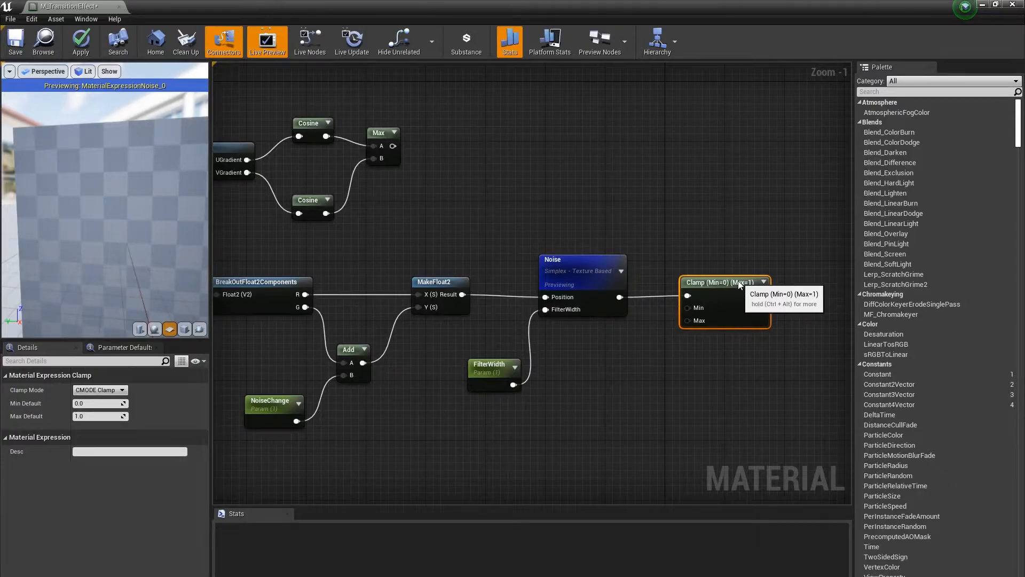
pyautogui.press('space')
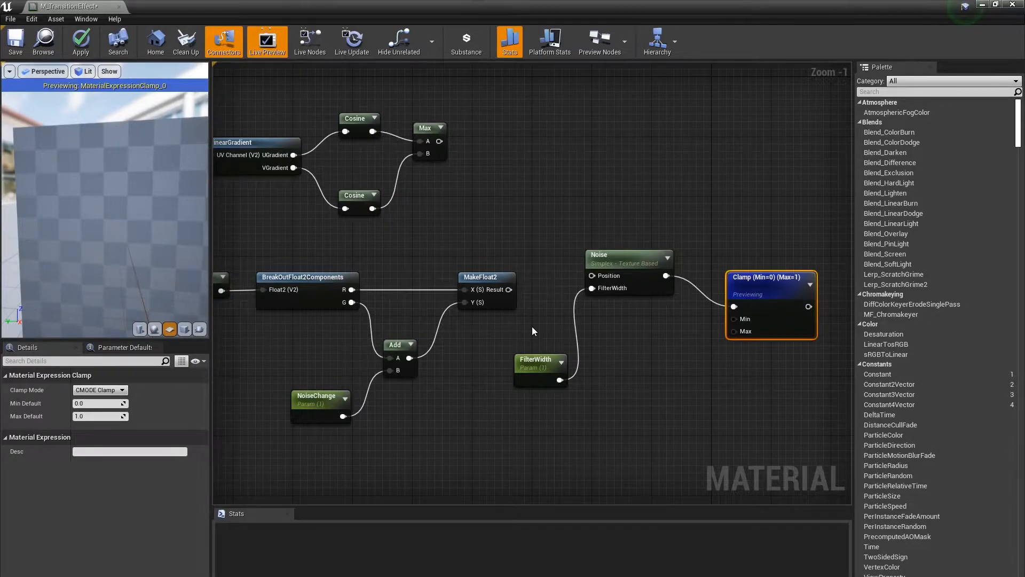
# - Set the FilterWidth parameter's default value to 0 and lower the Noise and FilterWidth nodes so Noise lines up with Clamp
pyautogui.click(537, 361)
pyautogui.keyDown('shift'); pyautogui.moveTo(633, 264); pyautogui.dragTo(632, 287); pyautogui.keyUp('shift')
pyautogui.click(619, 349)
pyautogui.click(644, 285)
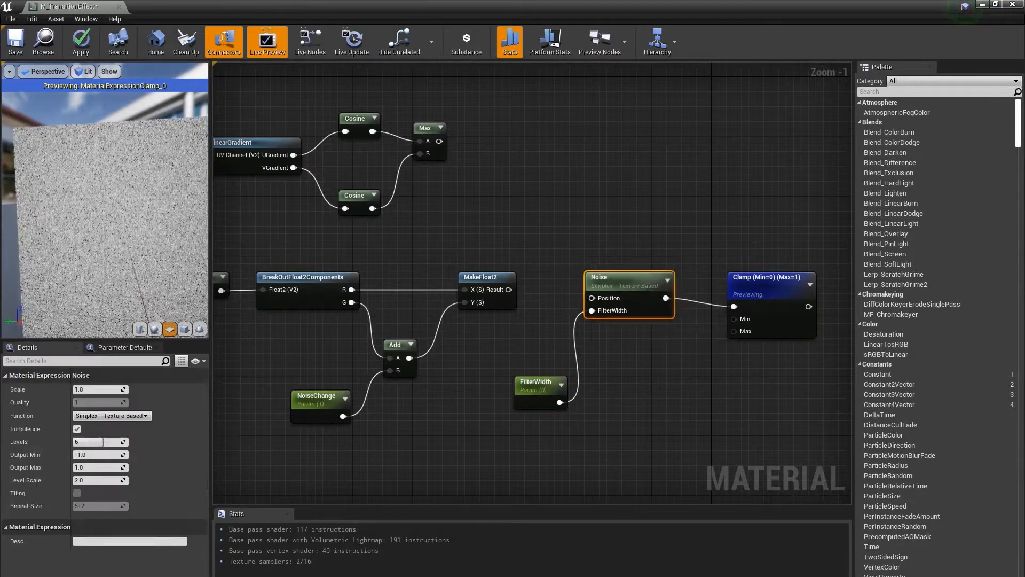
pyautogui.moveTo(153, 276)
pyautogui.mouseDown()
pyautogui.moveTo(136, 256)
pyautogui.moveTo(144, 273)
pyautogui.mouseUp()
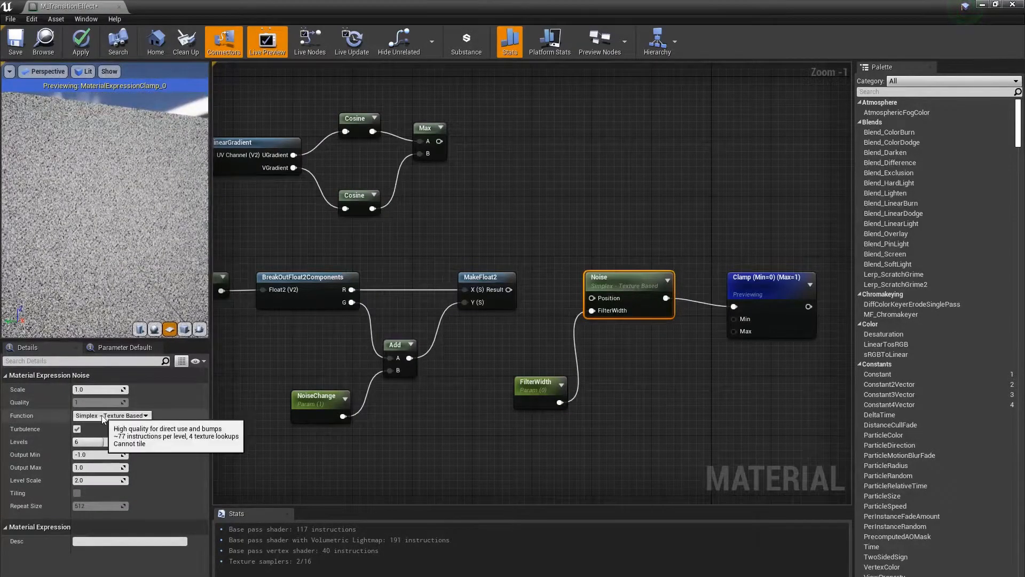
# - Try 4 and 2 for the Noise node's Levels while checking the preview, and settle on 1
pyautogui.click(104, 443)
pyautogui.write('4')
pyautogui.write('2')
pyautogui.press('Return')
pyautogui.moveTo(150, 249); pyautogui.dragTo(133, 251)
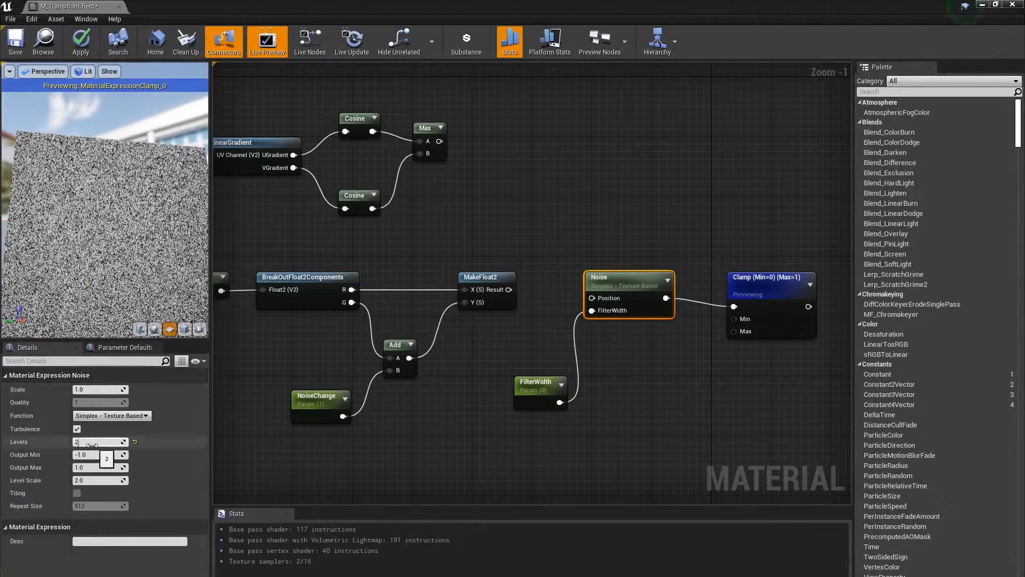
pyautogui.write('1')
pyautogui.press('Return')
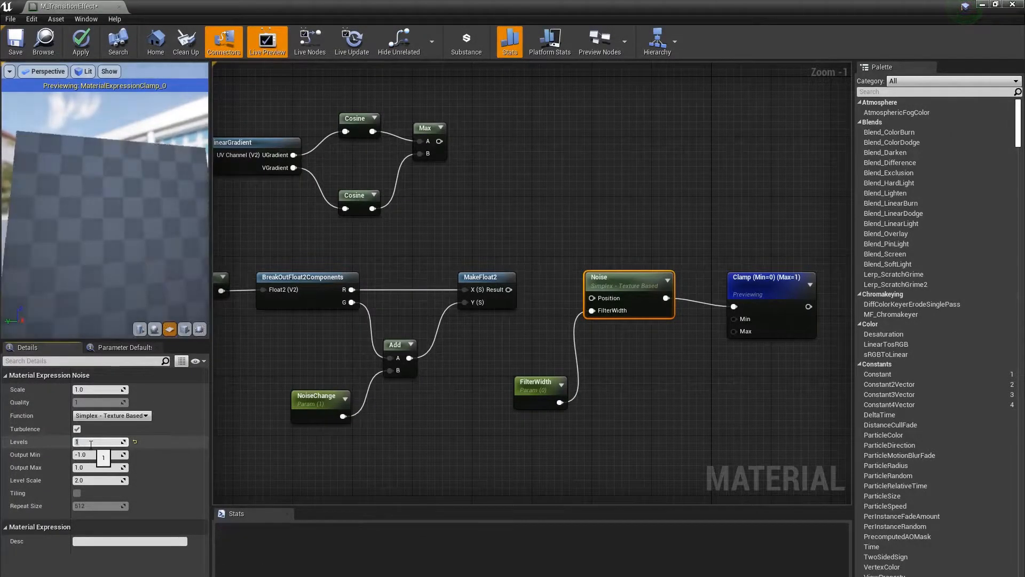
# - Set the Noise node's Scale to 0.5 and check the noise on the preview plane
pyautogui.click(106, 389)
pyautogui.write('0.')
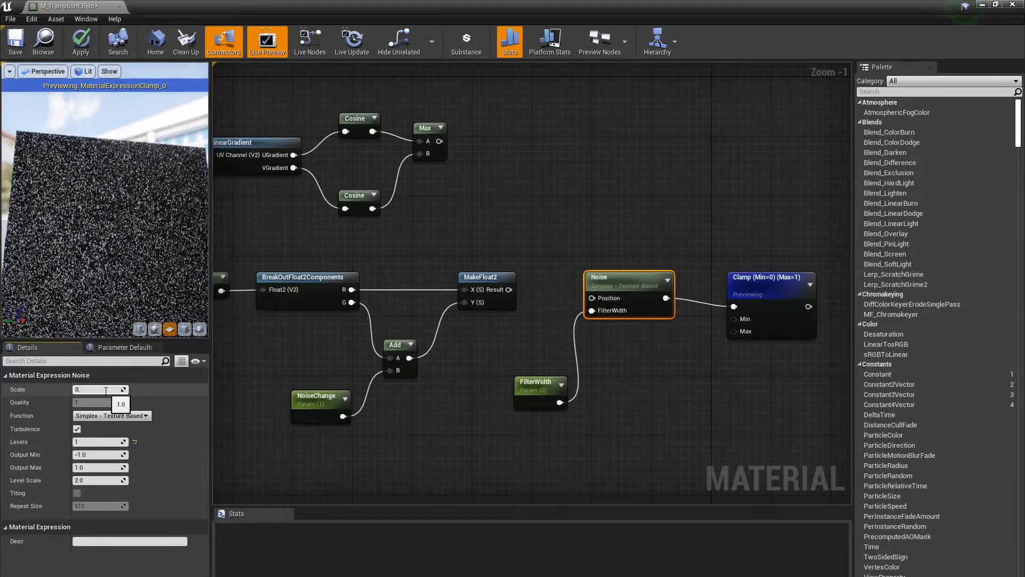
pyautogui.press('Return')
pyautogui.click(98, 389)
pyautogui.write('0.5')
pyautogui.press('Return')
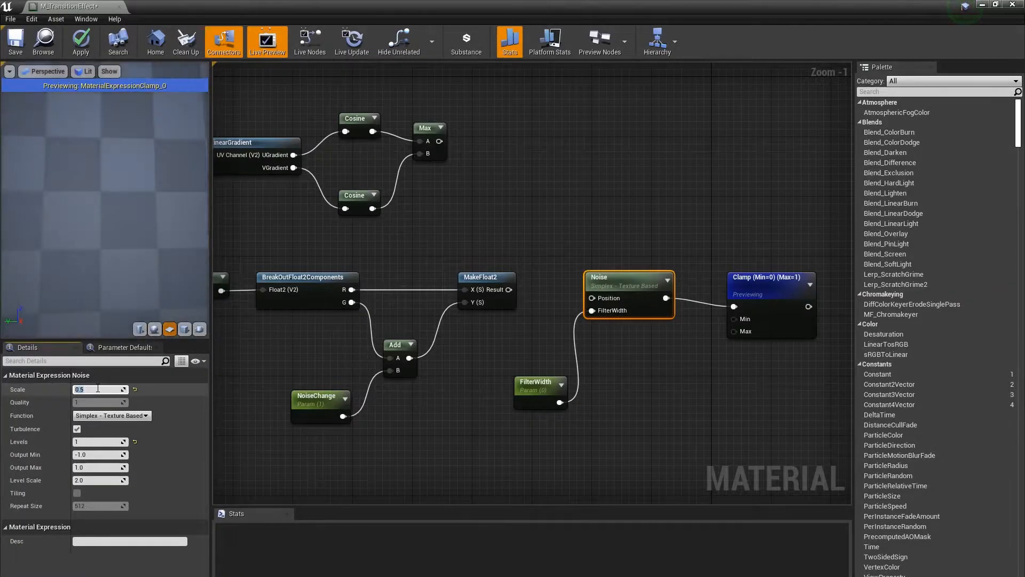
pyautogui.moveTo(143, 256)
pyautogui.mouseDown()
pyautogui.moveTo(181, 270)
pyautogui.moveTo(125, 245)
pyautogui.moveTo(160, 259)
pyautogui.moveTo(147, 243)
pyautogui.moveTo(133, 251)
pyautogui.mouseUp()
# - Add a MakeFloat3 node that takes the R output of BreakOutFloat2Components as X and feeds Noise's Position
pyautogui.moveTo(378, 310); pyautogui.dragTo(460, 342, button='right')
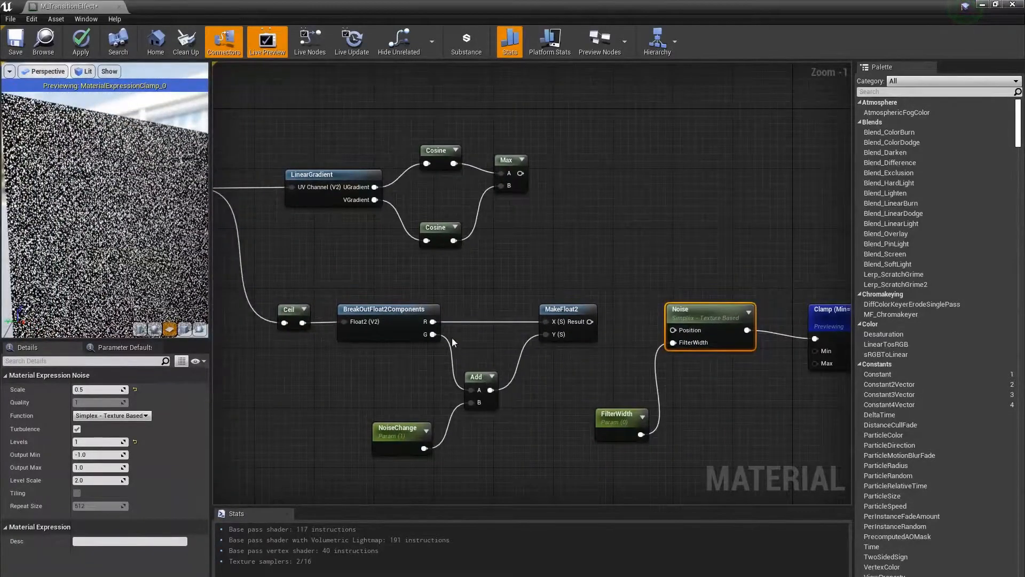
pyautogui.moveTo(432, 322); pyautogui.dragTo(673, 330)
pyautogui.write('makefl')
pyautogui.press('Return')
pyautogui.press('Escape')
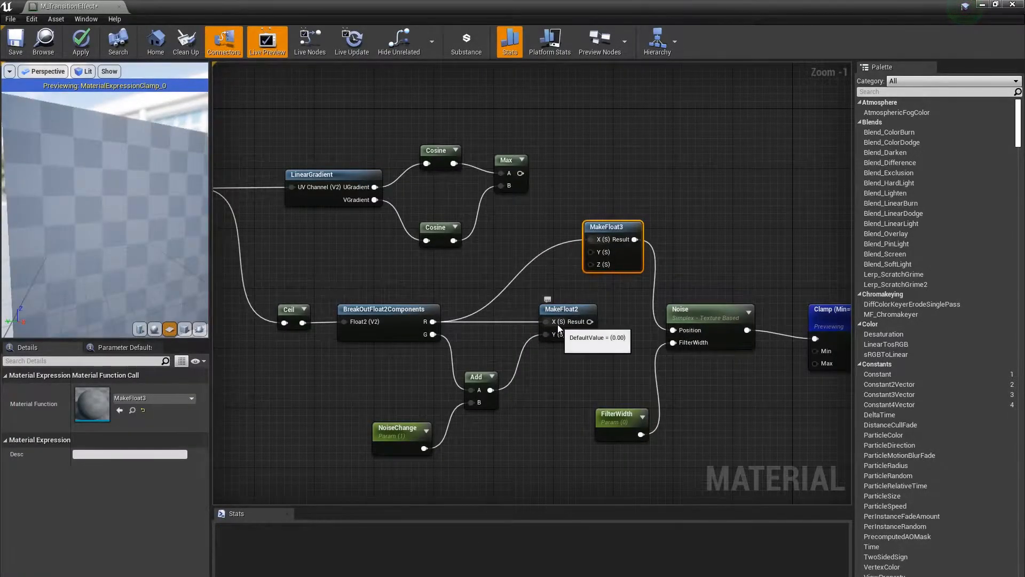
pyautogui.moveTo(626, 235); pyautogui.dragTo(603, 249)
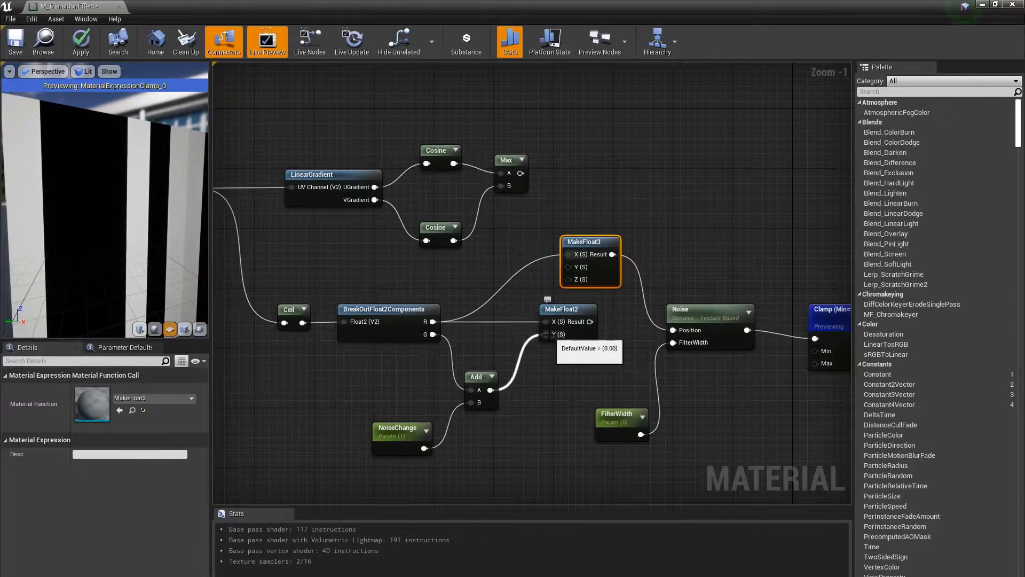
# - Reroute the Add output to MakeFloat3's Y input, delete MakeFloat2, and place MakeFloat3 in its spot
pyautogui.moveTo(545, 333)
pyautogui.keyDown('ctrl'); pyautogui.mouseDown()
pyautogui.moveTo(572, 269)
pyautogui.moveTo(558, 344)
pyautogui.mouseUp(); pyautogui.keyUp('ctrl')
pyautogui.click(581, 322)
pyautogui.press('Delete')
pyautogui.click(581, 276)
pyautogui.moveTo(563, 365); pyautogui.dragTo(389, 358, button='right')
# - Check the Noise and Clamp settings and examine the clamped noise pattern on the plane from several angles and distances
pyautogui.click(550, 293)
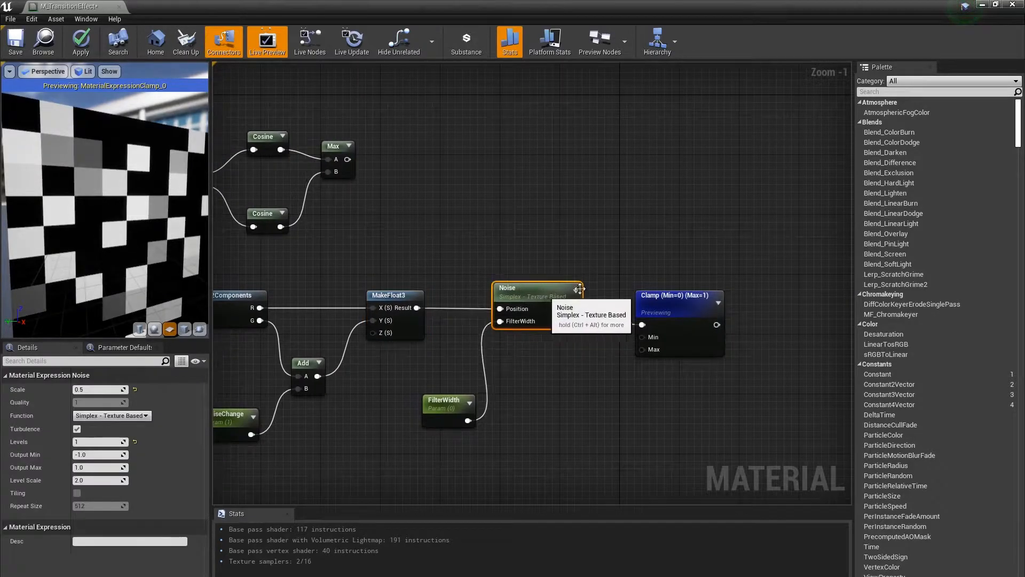
pyautogui.click(671, 299)
pyautogui.moveTo(237, 265); pyautogui.dragTo(464, 275, button='right')
pyautogui.moveTo(161, 237); pyautogui.dragTo(166, 257)
pyautogui.moveTo(166, 257); pyautogui.dragTo(114, 256, button='middle')
pyautogui.moveTo(151, 257); pyautogui.dragTo(152, 235, button='right')
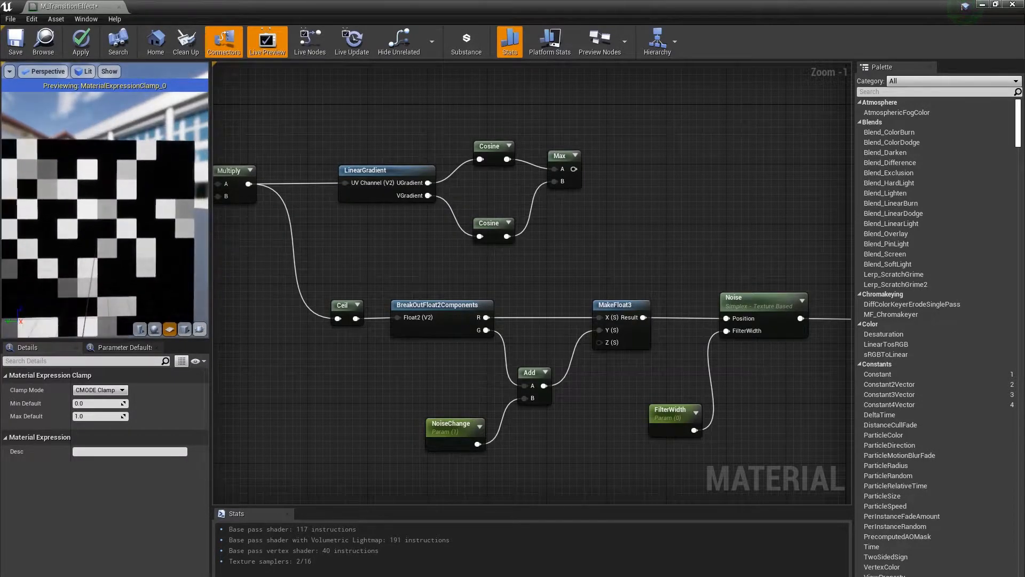
pyautogui.moveTo(117, 245); pyautogui.dragTo(148, 250, button='middle')
pyautogui.moveTo(106, 278); pyautogui.dragTo(126, 223)
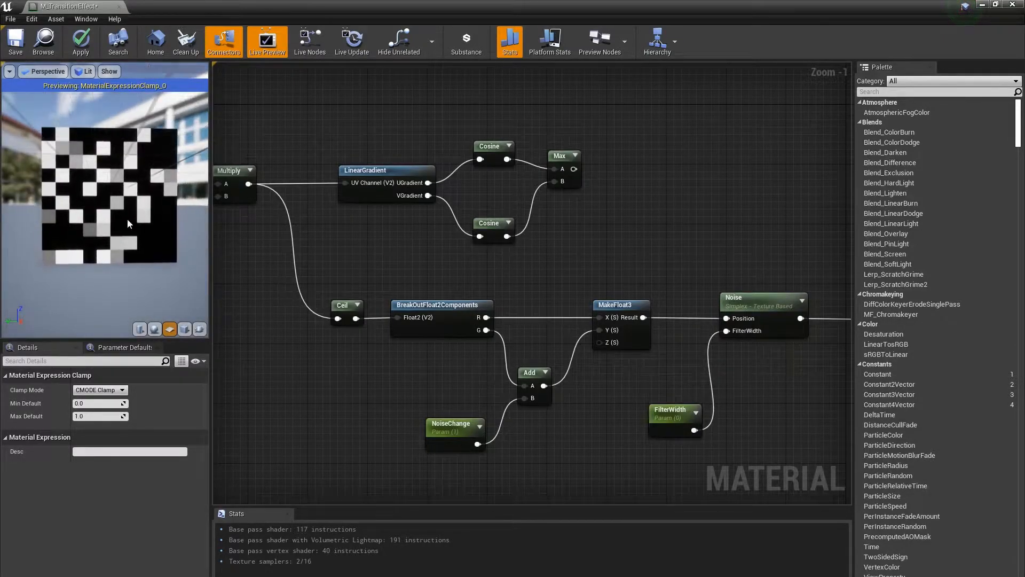
# - Try other default values for the NoiseChange parameter to vary the square pattern, and restore it to 1
pyautogui.click(448, 427)
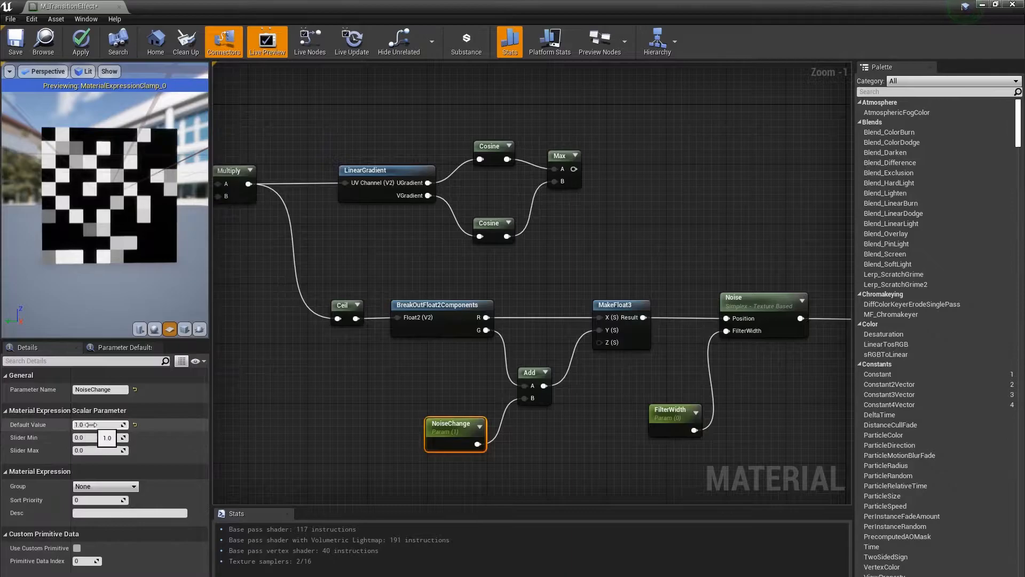
pyautogui.moveTo(90, 425)
pyautogui.mouseDown()
pyautogui.moveTo(107, 425)
pyautogui.moveTo(83, 425)
pyautogui.mouseUp()
pyautogui.click(101, 425)
pyautogui.write('1')
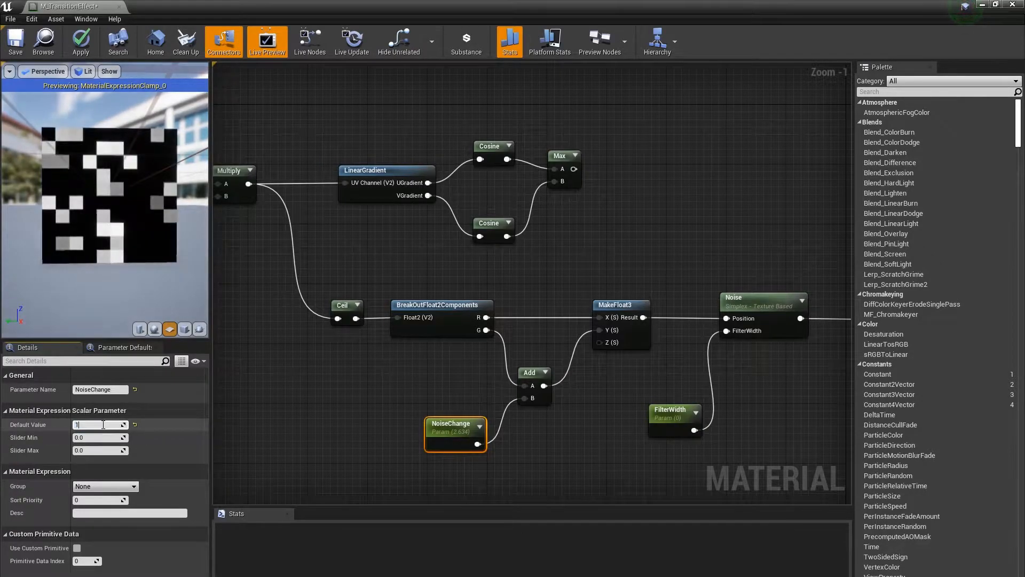
pyautogui.press('Return')
# - Examine how TexCoord and the Divisions parameter are multiplied and passed on to LinearGradient and Ceil
pyautogui.moveTo(242, 274); pyautogui.dragTo(402, 359, button='right')
pyautogui.moveTo(316, 363); pyautogui.dragTo(384, 369, button='right')
pyautogui.moveTo(322, 220); pyautogui.dragTo(358, 257)
pyautogui.moveTo(352, 257); pyautogui.dragTo(329, 257)
pyautogui.moveTo(451, 353); pyautogui.dragTo(409, 346, button='right')
pyautogui.moveTo(474, 400); pyautogui.dragTo(427, 383, button='right')
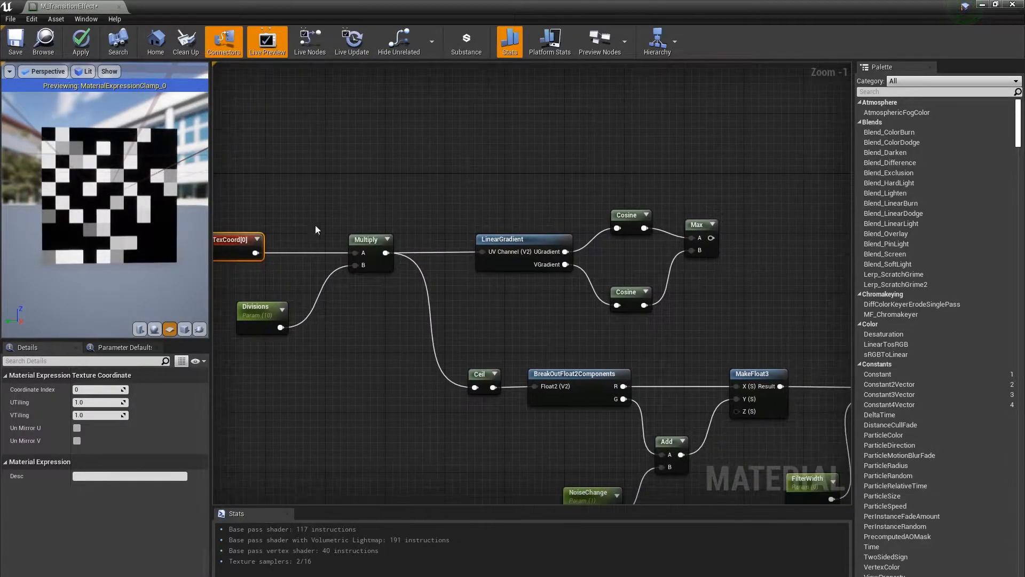
pyautogui.moveTo(358, 219); pyautogui.dragTo(387, 251)
pyautogui.click(263, 308)
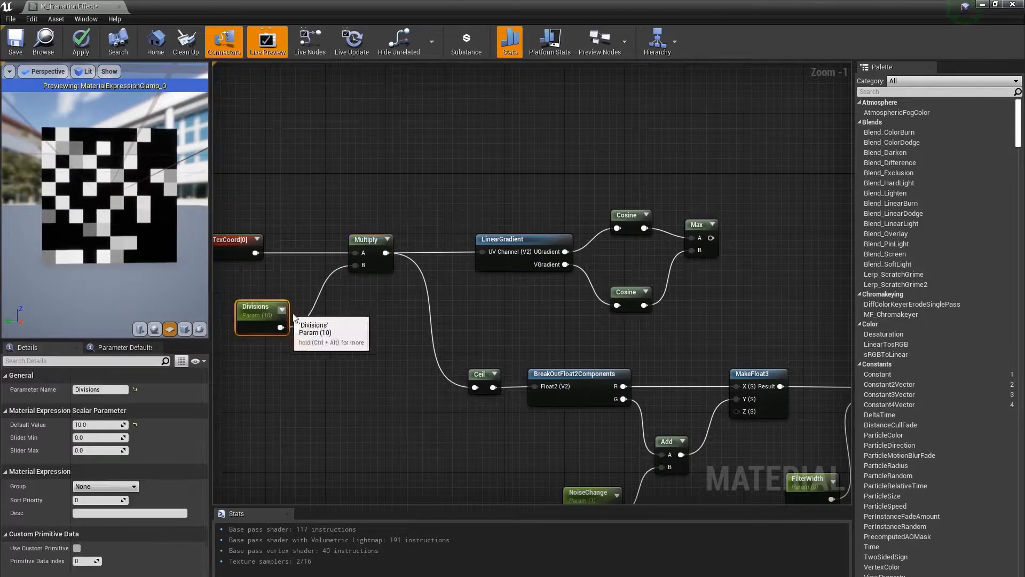
pyautogui.moveTo(354, 211); pyautogui.dragTo(316, 263)
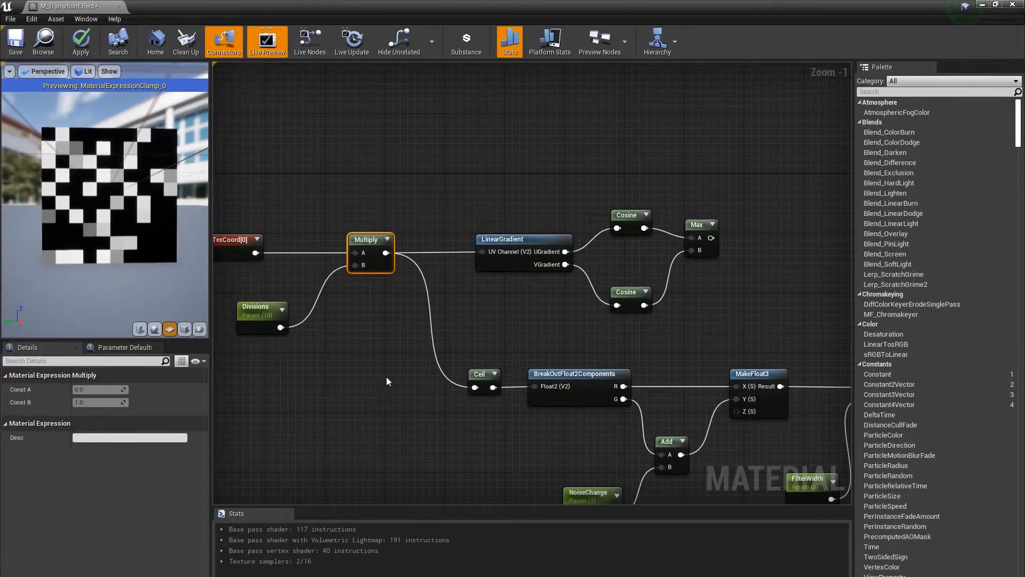
pyautogui.moveTo(300, 331); pyautogui.dragTo(354, 319, button='right')
pyautogui.moveTo(267, 270); pyautogui.dragTo(373, 347)
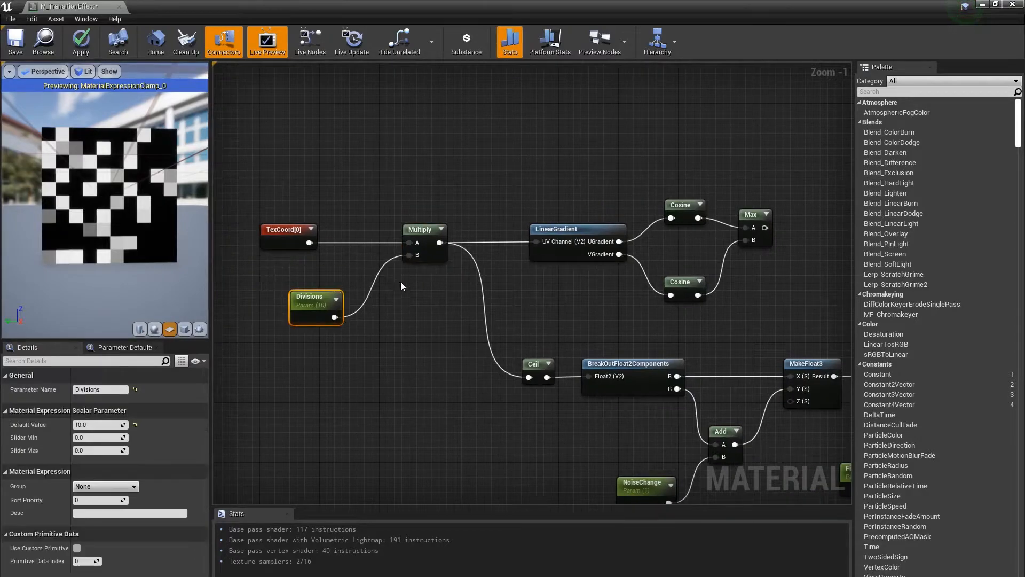
pyautogui.moveTo(432, 340); pyautogui.dragTo(384, 323, button='right')
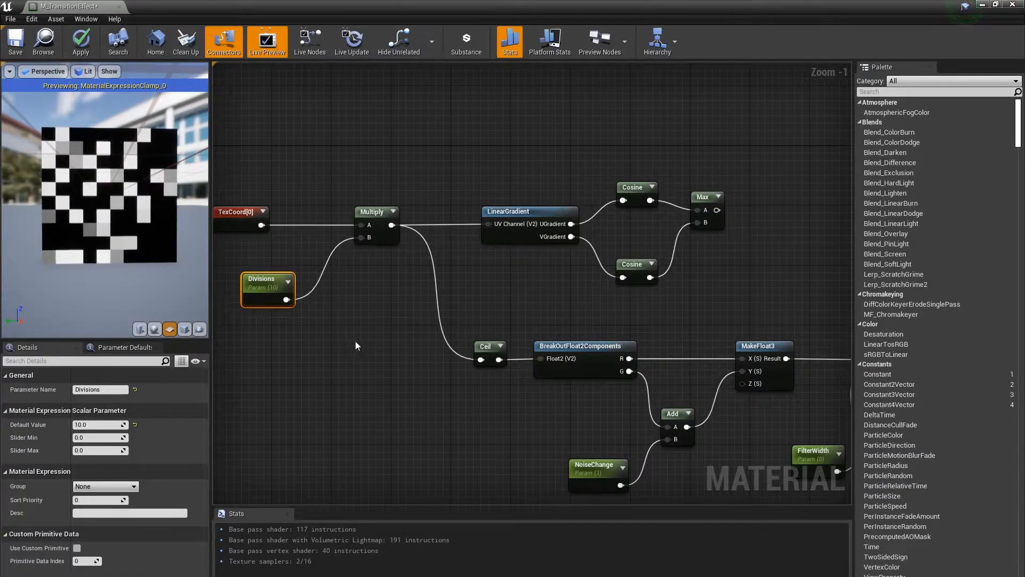
# - Examine the Ceil node and its links between Multiply and BreakOutFloat2Components
pyautogui.moveTo(532, 396); pyautogui.dragTo(440, 332, button='right')
pyautogui.moveTo(364, 278); pyautogui.dragTo(444, 257, button='right')
pyautogui.moveTo(439, 254); pyautogui.dragTo(487, 330)
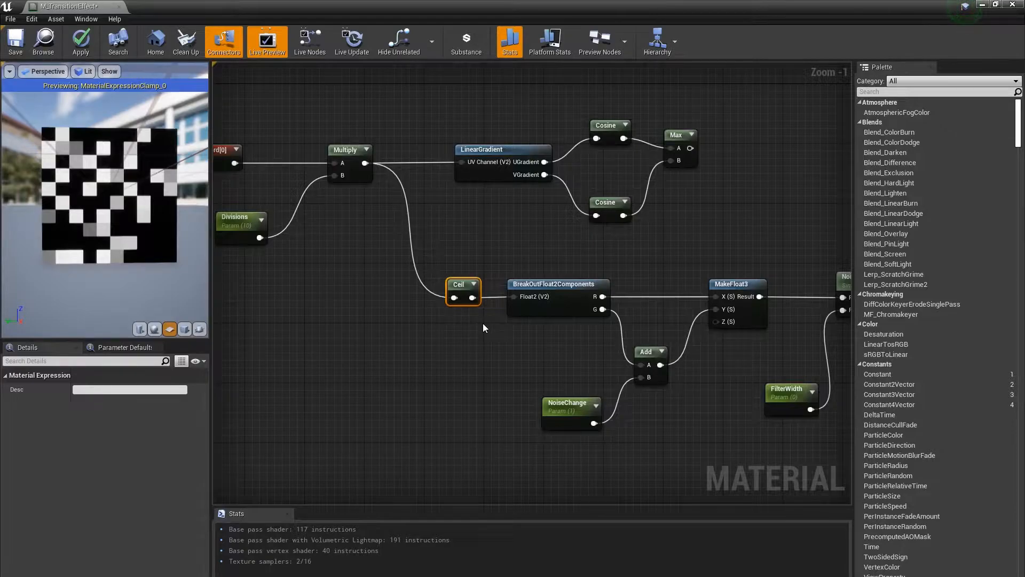
pyautogui.moveTo(492, 331); pyautogui.dragTo(465, 328, button='right')
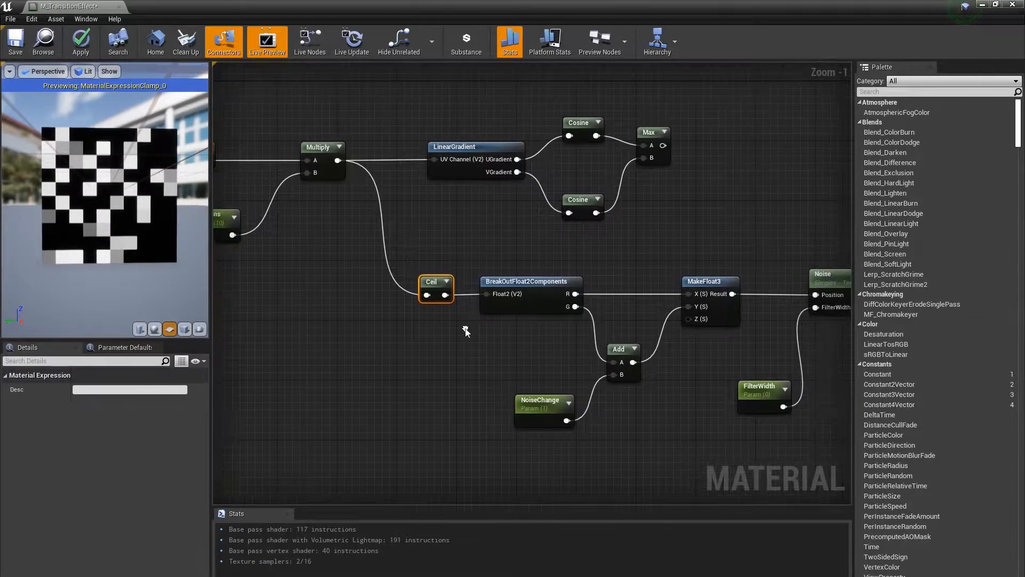
pyautogui.moveTo(416, 244); pyautogui.dragTo(472, 335)
pyautogui.moveTo(410, 261); pyautogui.dragTo(473, 334)
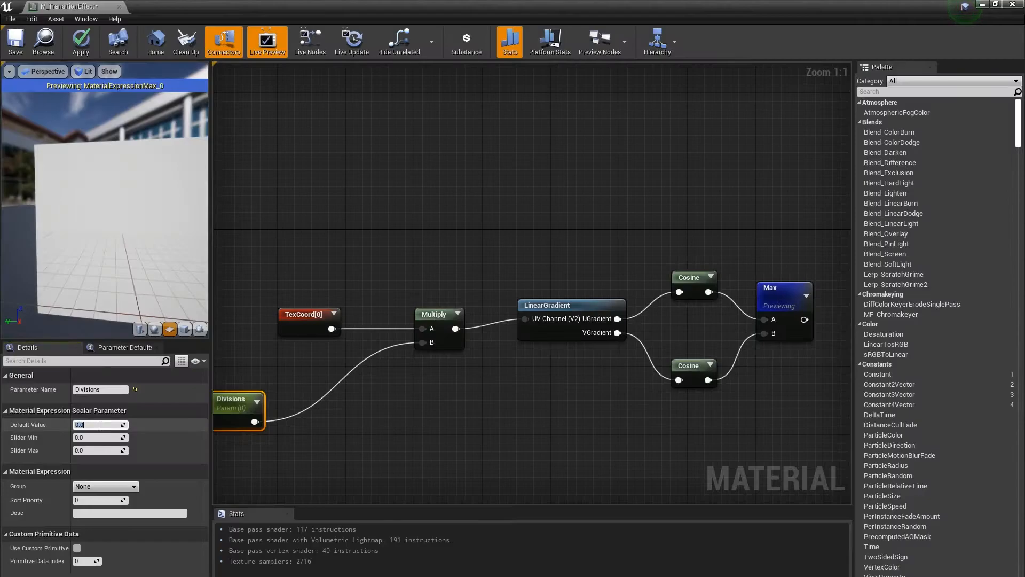
# - Set the Divisions parameter's default value to 10 and move its node directly beneath TexCoord
pyautogui.write('0')
pyautogui.press('Return')
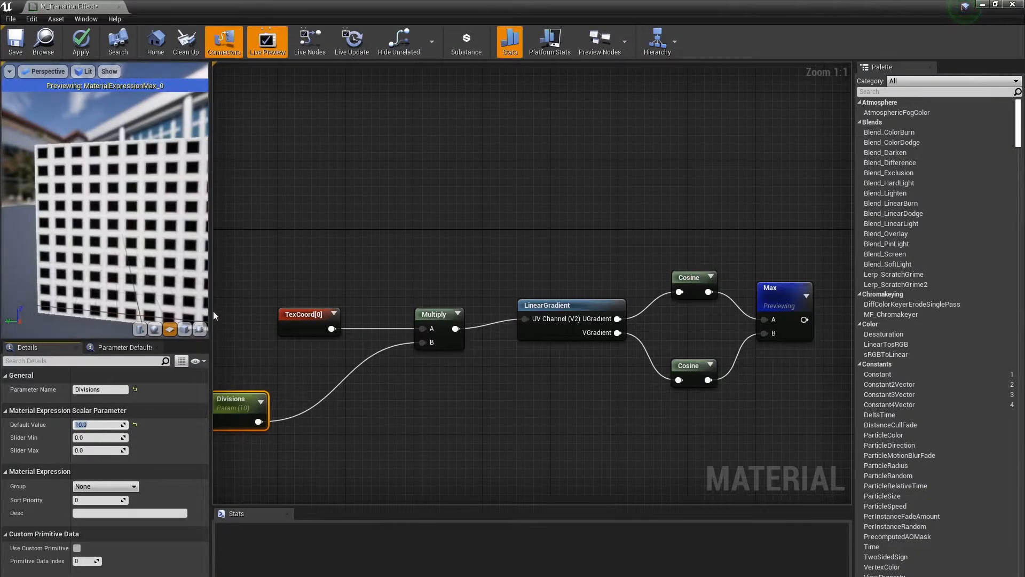
pyautogui.moveTo(247, 380); pyautogui.dragTo(335, 360, button='right')
pyautogui.moveTo(323, 385); pyautogui.dragTo(399, 375)
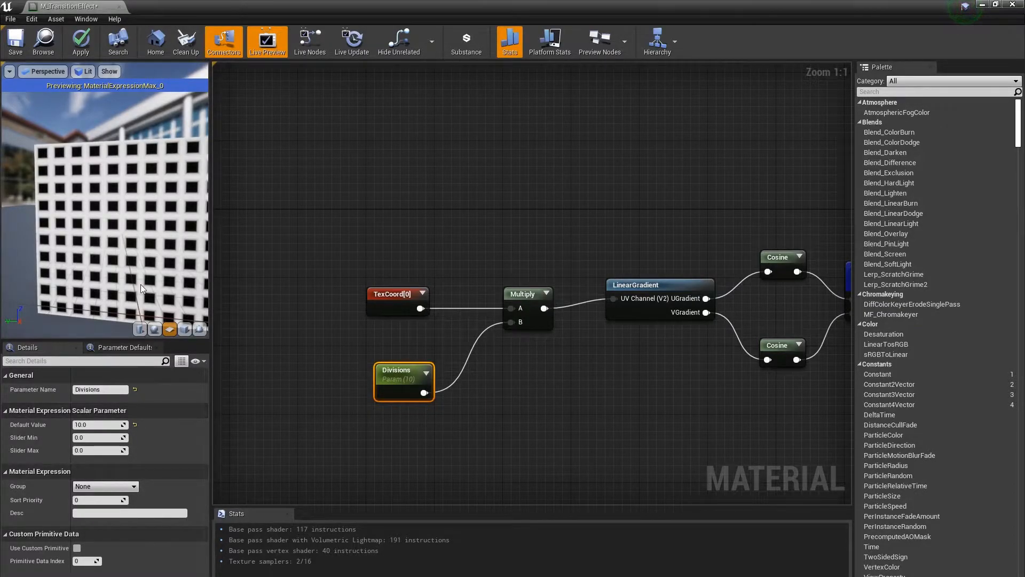
# - Raise the TexCoord, Multiply and Divisions nodes together so Multiply lines up with LinearGradient
pyautogui.scroll(-5, 140, 282)
pyautogui.scroll(5, 131, 237)
pyautogui.moveTo(131, 237); pyautogui.dragTo(170, 237)
pyautogui.moveTo(605, 305); pyautogui.dragTo(594, 344, button='right')
pyautogui.moveTo(370, 288); pyautogui.dragTo(532, 450)
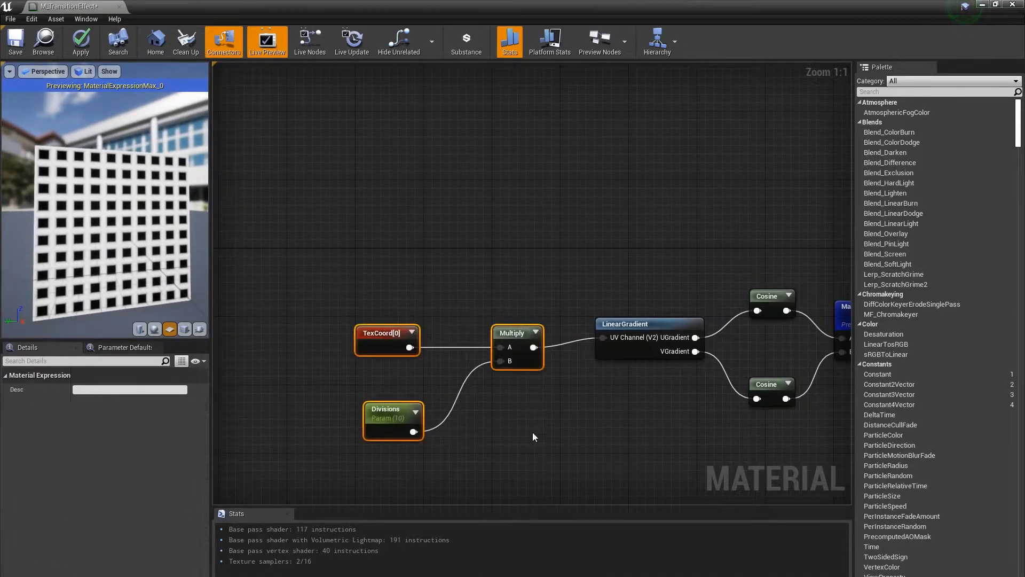
pyautogui.moveTo(507, 332); pyautogui.dragTo(507, 323)
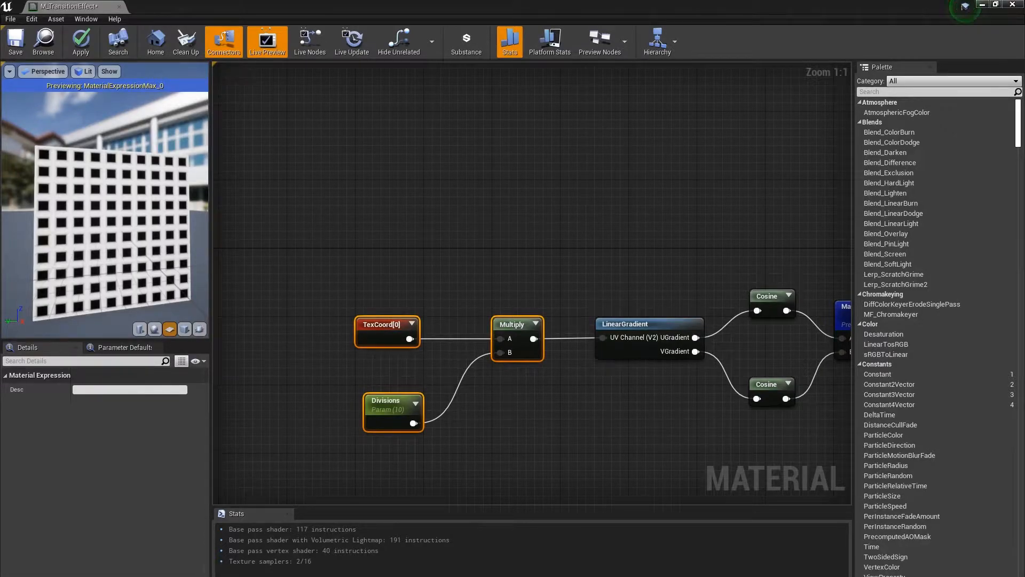
# - Examine the Max node's tiled square grid on the preview plane from different angles and distances
pyautogui.moveTo(149, 241); pyautogui.dragTo(149, 242)
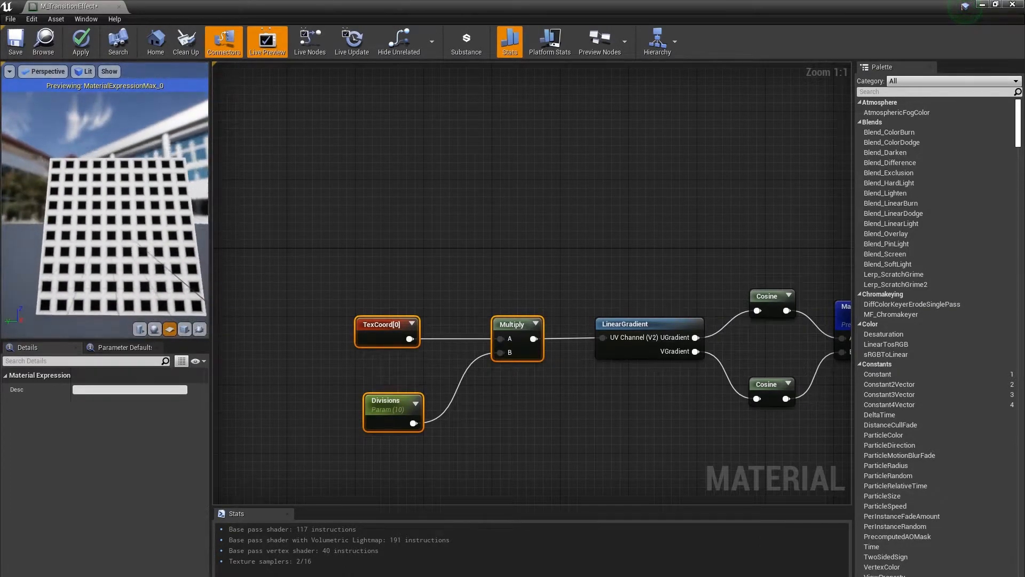
pyautogui.moveTo(698, 448); pyautogui.dragTo(401, 380, button='right')
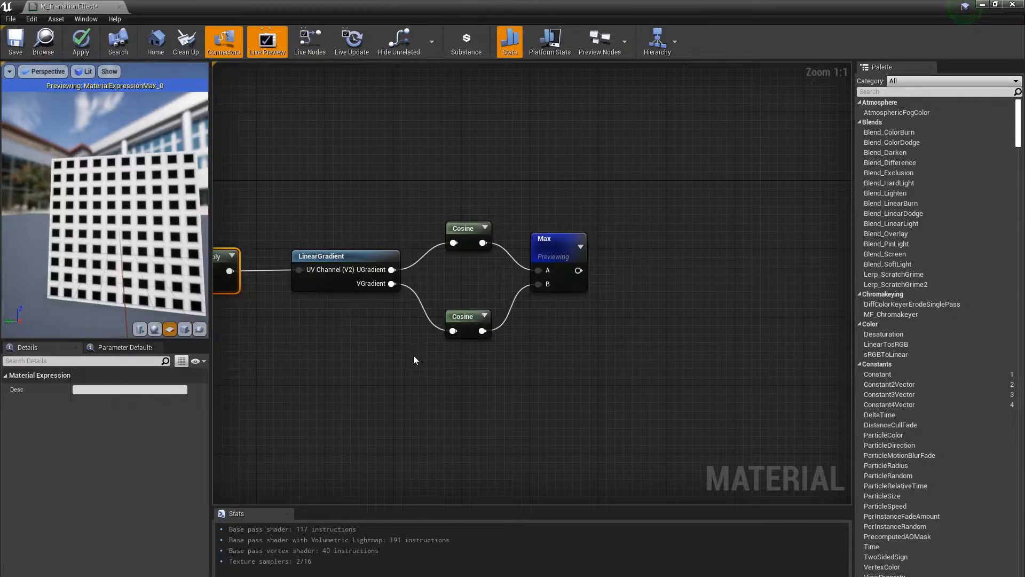
pyautogui.moveTo(412, 361); pyautogui.dragTo(312, 361, button='right')
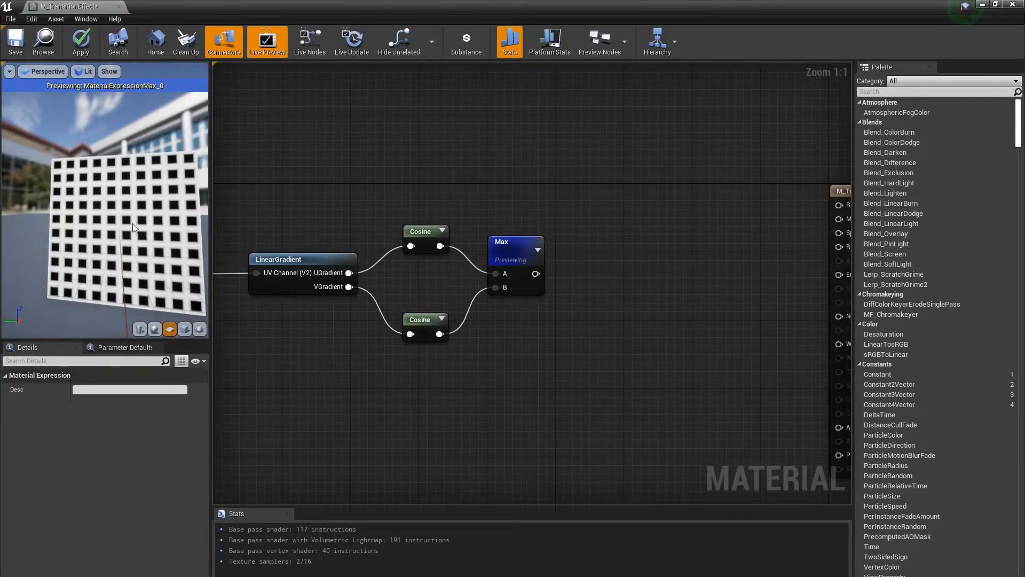
pyautogui.moveTo(89, 205); pyautogui.dragTo(114, 221)
pyautogui.scroll(-5, 158, 233)
pyautogui.moveTo(146, 189); pyautogui.dragTo(146, 189)
pyautogui.moveTo(106, 240); pyautogui.dragTo(106, 239)
pyautogui.scroll(3, 107, 240)
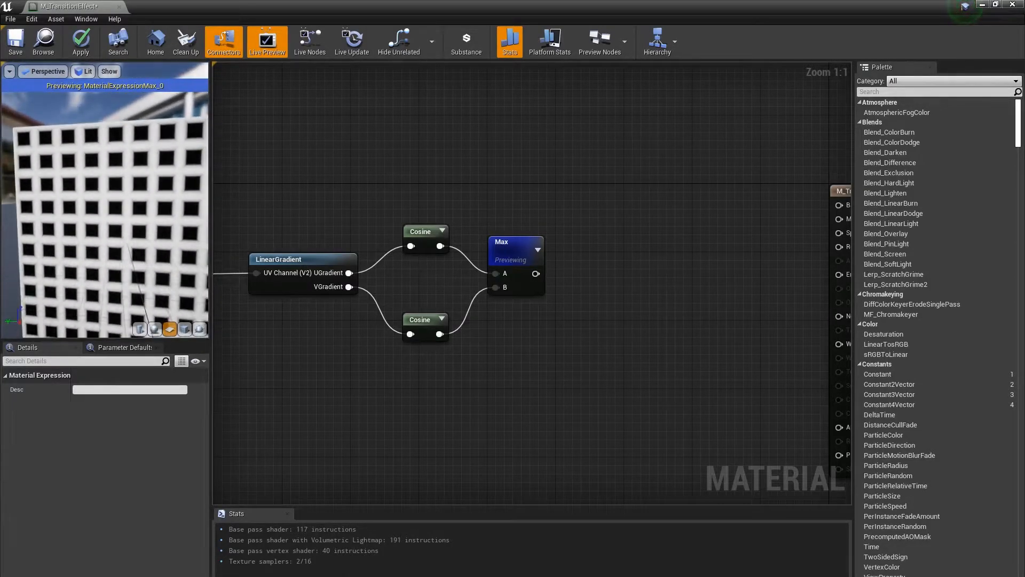
# - Move the M_TransitionEffect result node farther away from Max to make room for more nodes
pyautogui.scroll(-3, 453, 348)
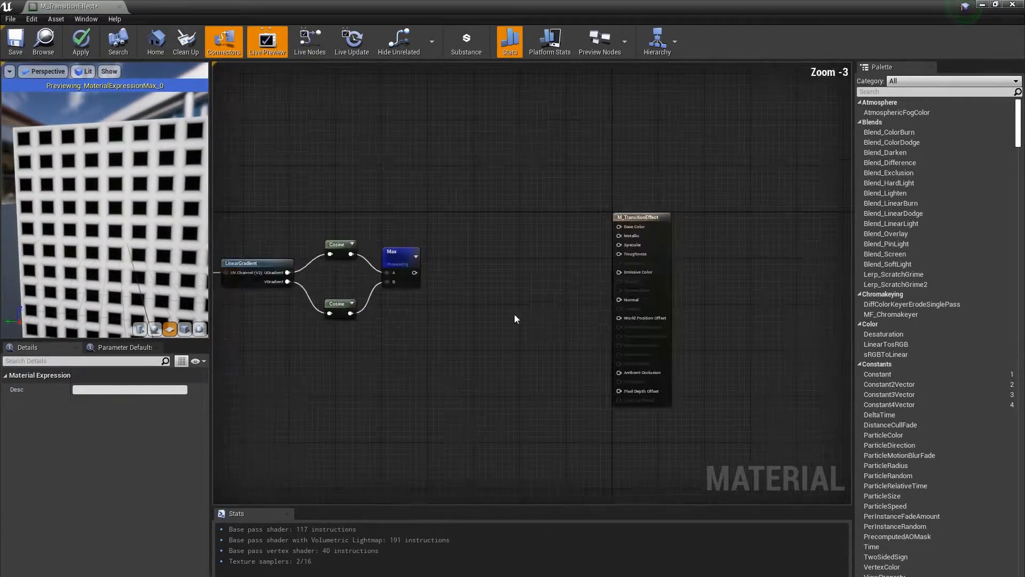
pyautogui.click(640, 217)
pyautogui.moveTo(643, 216); pyautogui.dragTo(817, 217)
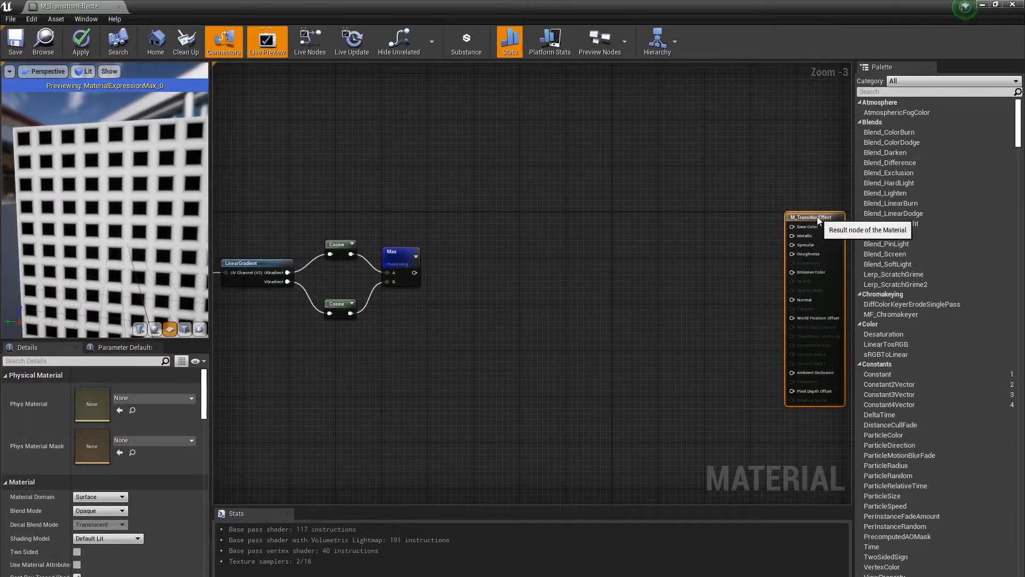
# - Add a Noise node below and beyond the Max node in the material graph
pyautogui.rightClick(483, 373)
pyautogui.write('nous')
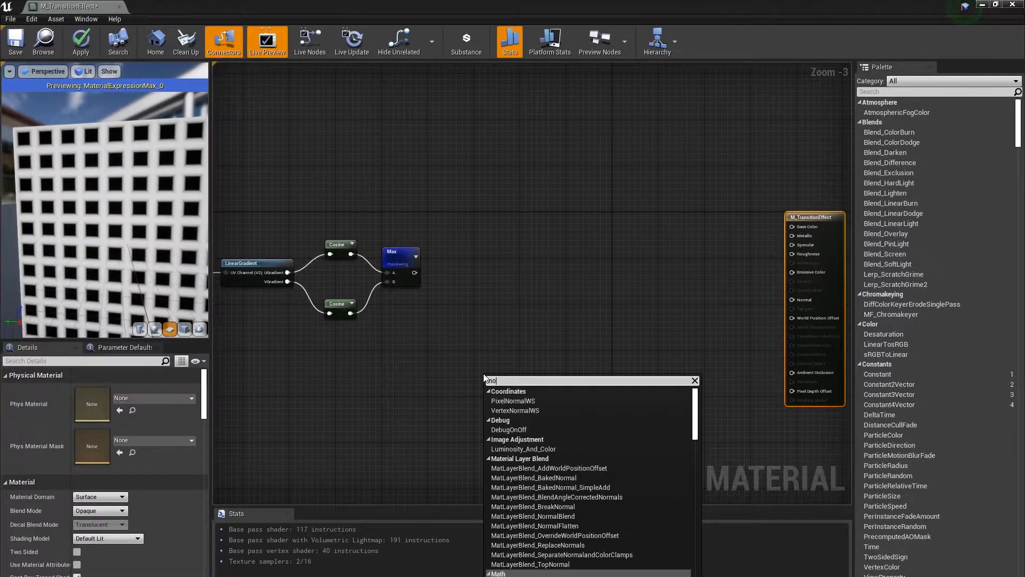
pyautogui.press('Return')
pyautogui.scroll(3, 479, 374)
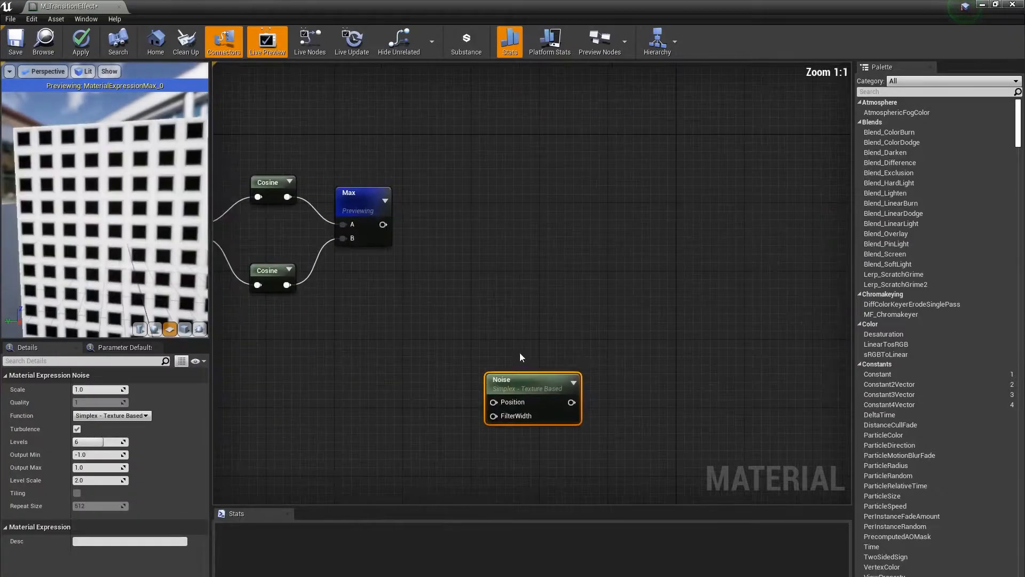
# - Branch a Ceil node off the Multiply output, placing it beneath the LinearGradient and Cosine nodes
pyautogui.moveTo(478, 383); pyautogui.dragTo(553, 374, button='right')
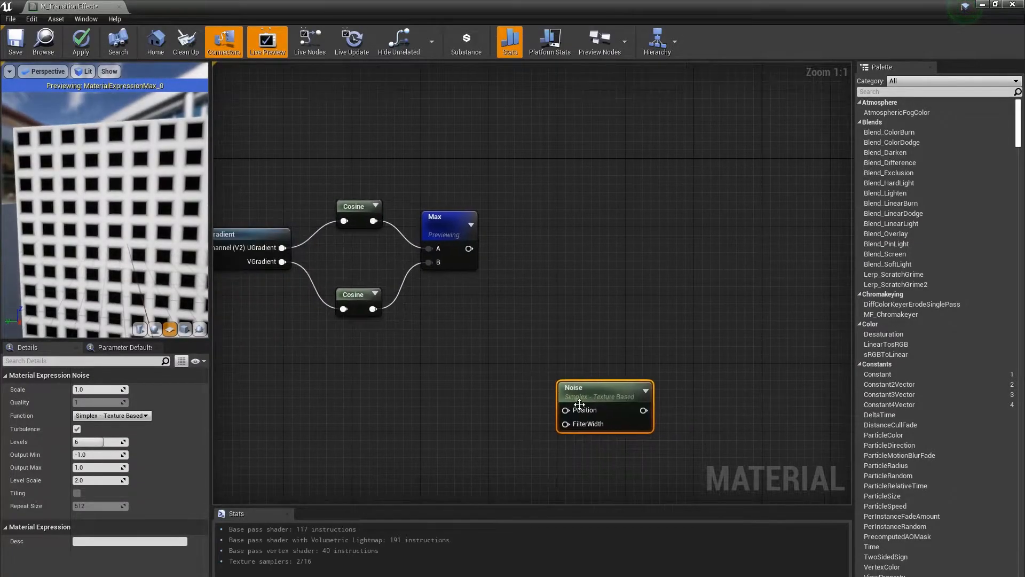
pyautogui.moveTo(219, 211); pyautogui.dragTo(371, 261, button='right')
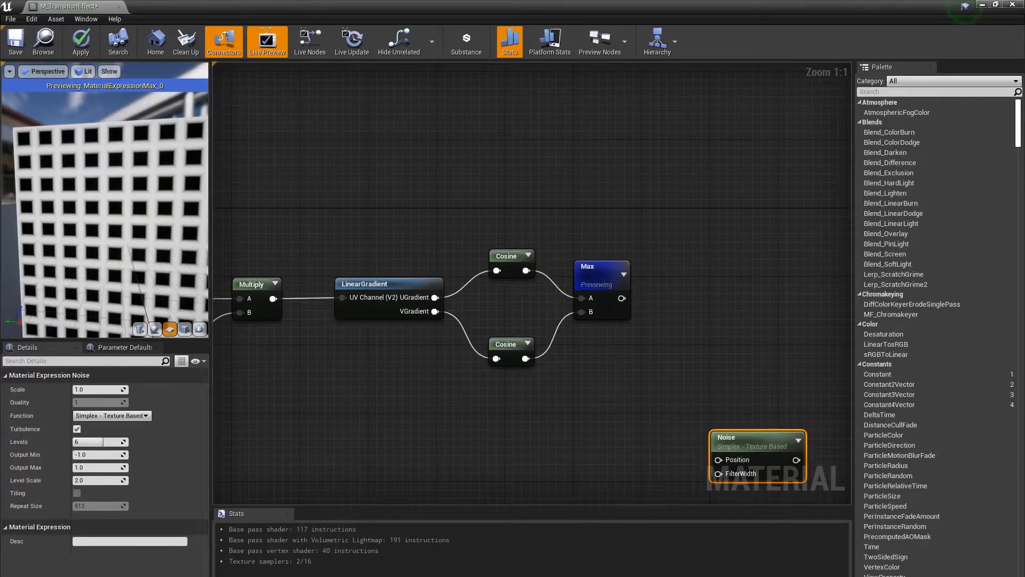
pyautogui.moveTo(481, 385); pyautogui.dragTo(547, 374, button='right')
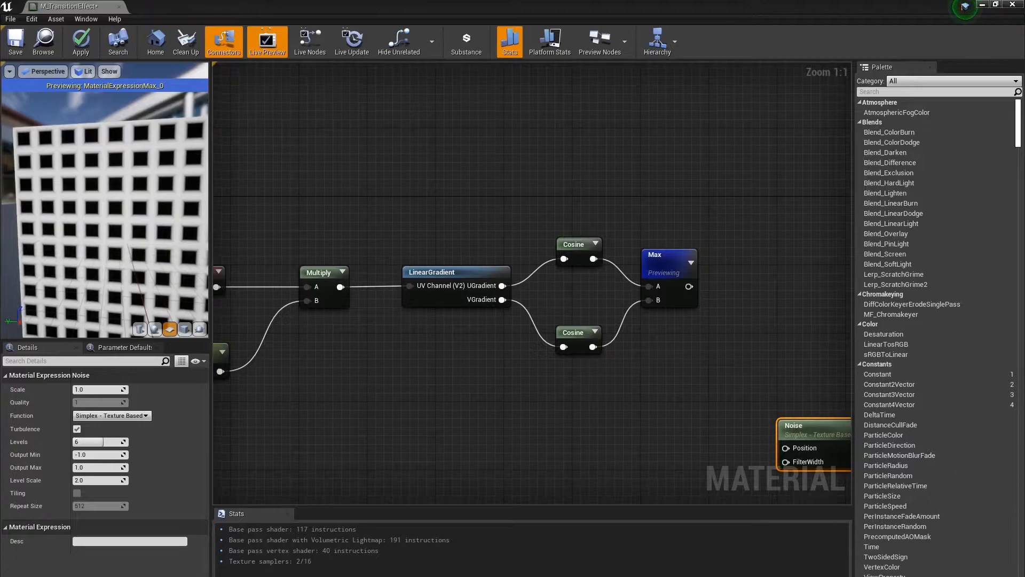
pyautogui.scroll(-2, 414, 380)
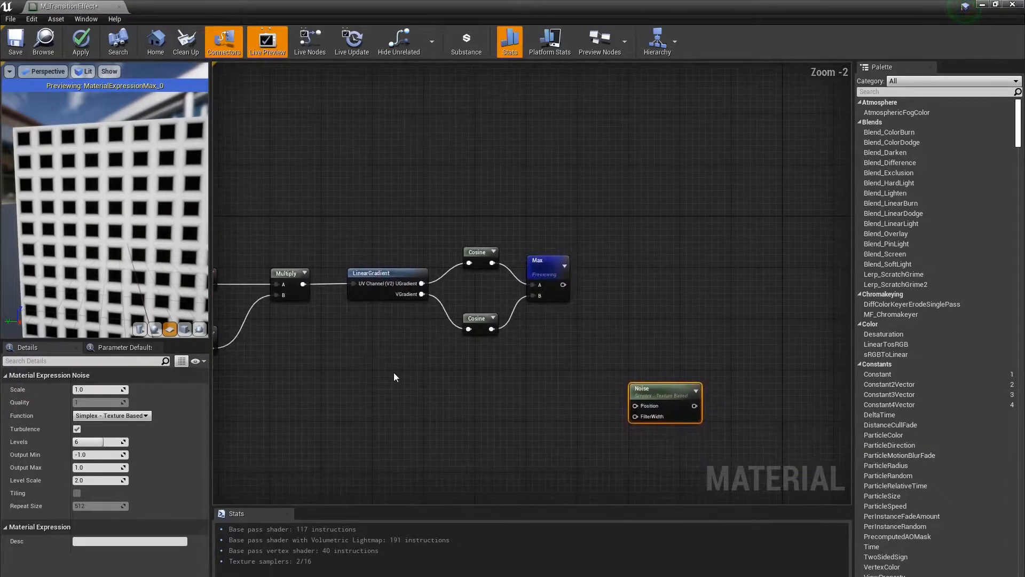
pyautogui.moveTo(303, 284); pyautogui.dragTo(398, 409)
pyautogui.write('ceil')
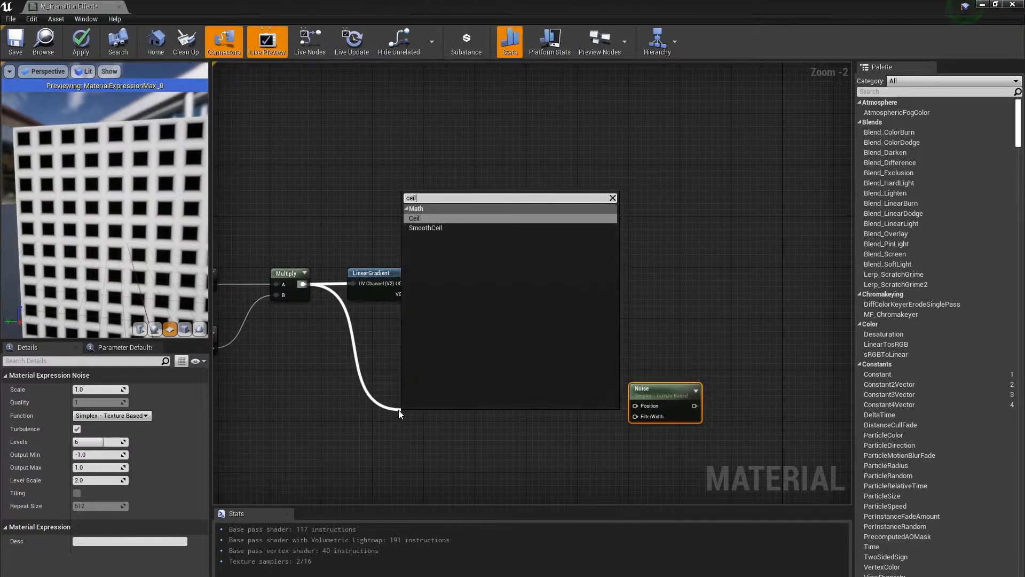
pyautogui.press('Return')
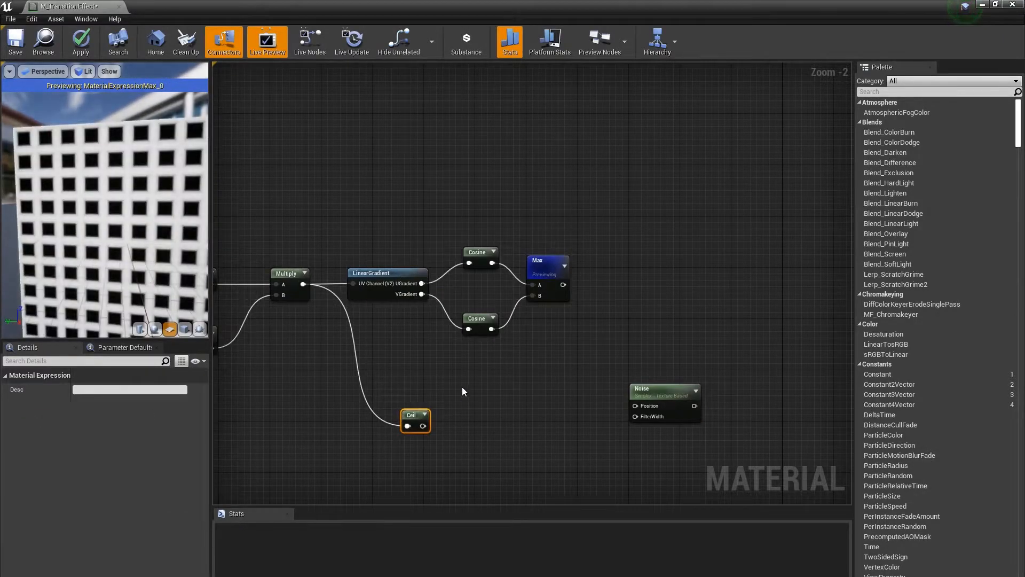
pyautogui.moveTo(408, 360); pyautogui.dragTo(351, 360, button='right')
pyautogui.moveTo(367, 419); pyautogui.dragTo(366, 393)
# - Add a BreakOutFloat2Components node fed by the Ceil output
pyautogui.moveTo(244, 351); pyautogui.dragTo(334, 355, button='right')
pyautogui.moveTo(438, 397); pyautogui.dragTo(473, 397)
pyautogui.write('beae')
pyautogui.press('BackSpace')
pyautogui.press('BackSpace')
pyautogui.press('BackSpace')
pyautogui.write('reak')
pyautogui.press('Return')
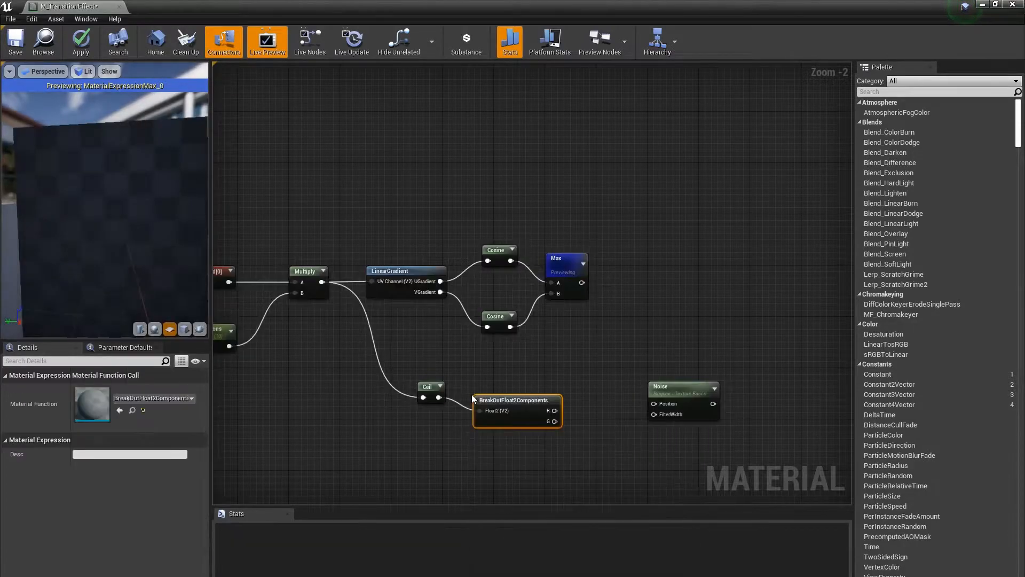
# - Move the Noise node a little farther away and line up BreakOutFloat2Components directly beside Ceil
pyautogui.moveTo(525, 363); pyautogui.dragTo(385, 363, button='right')
pyautogui.moveTo(540, 392); pyautogui.dragTo(565, 385)
pyautogui.moveTo(562, 383); pyautogui.dragTo(567, 395)
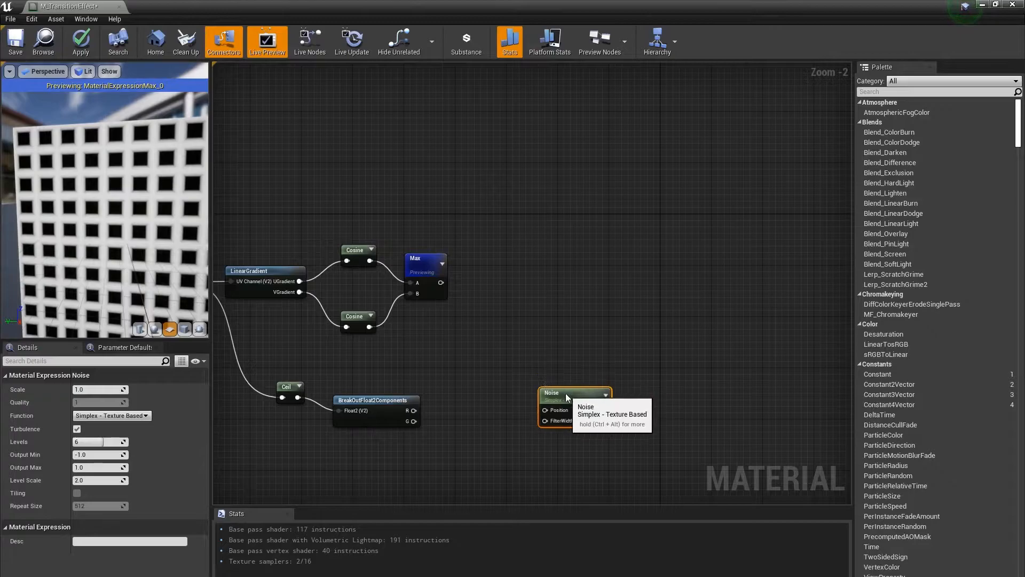
pyautogui.moveTo(382, 401); pyautogui.dragTo(366, 388)
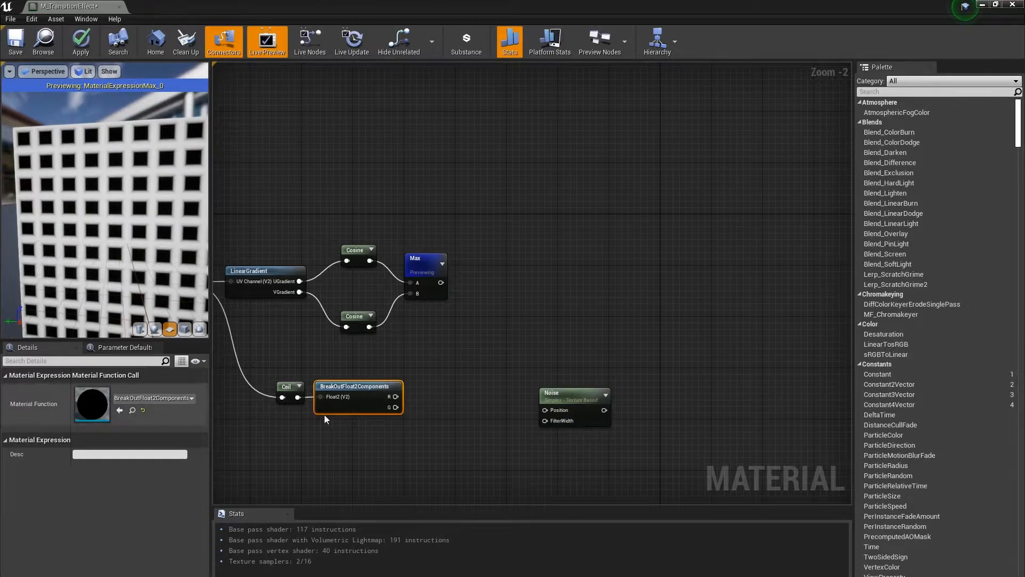
# - Add a MakeFloat2 node with R into X, connect its Result to Noise's Position, and align both nodes in the row
pyautogui.moveTo(395, 397); pyautogui.dragTo(425, 398)
pyautogui.write('make')
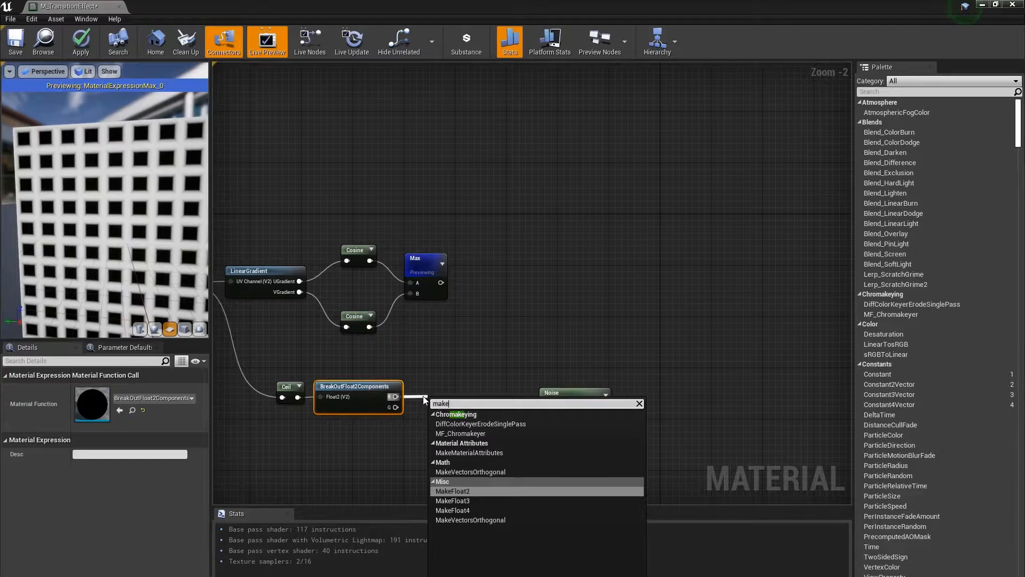
pyautogui.click(453, 490)
pyautogui.moveTo(469, 412); pyautogui.dragTo(610, 392)
pyautogui.click(585, 399)
pyautogui.moveTo(453, 408); pyautogui.dragTo(467, 392)
pyautogui.moveTo(592, 393); pyautogui.dragTo(585, 386)
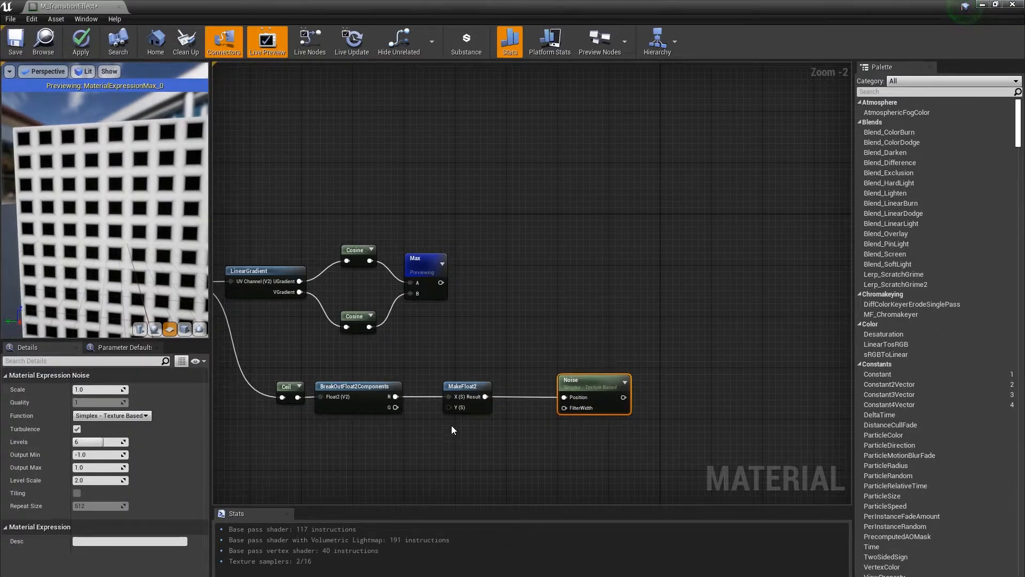
# - Shift Ceil and BreakOutFloat2Components back, and insert an Add node between the G output and MakeFloat2's Y input
pyautogui.moveTo(271, 370); pyautogui.dragTo(361, 403)
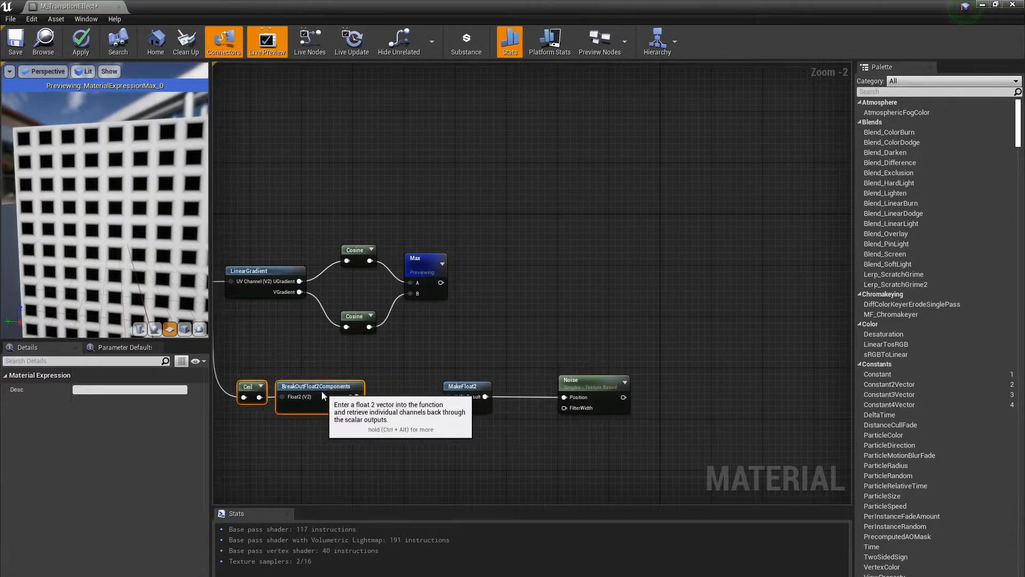
pyautogui.moveTo(328, 450); pyautogui.dragTo(263, 443, button='right')
pyautogui.rightClick(263, 443)
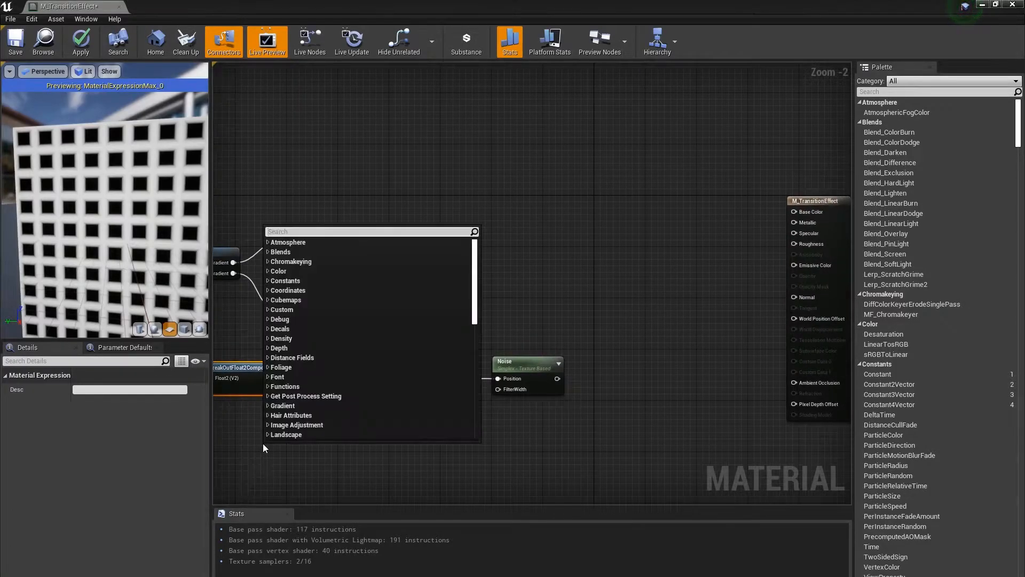
pyautogui.click(263, 443)
pyautogui.moveTo(282, 388); pyautogui.dragTo(387, 388)
pyautogui.write('ad')
pyautogui.press('Return')
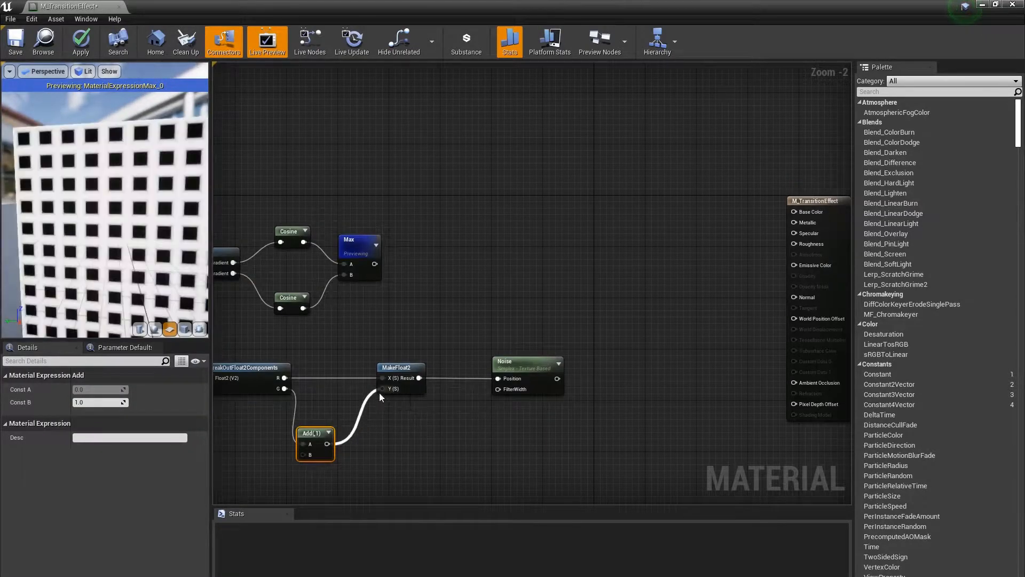
pyautogui.moveTo(386, 388); pyautogui.dragTo(452, 372, button='right')
pyautogui.click(381, 412)
pyautogui.click(381, 414)
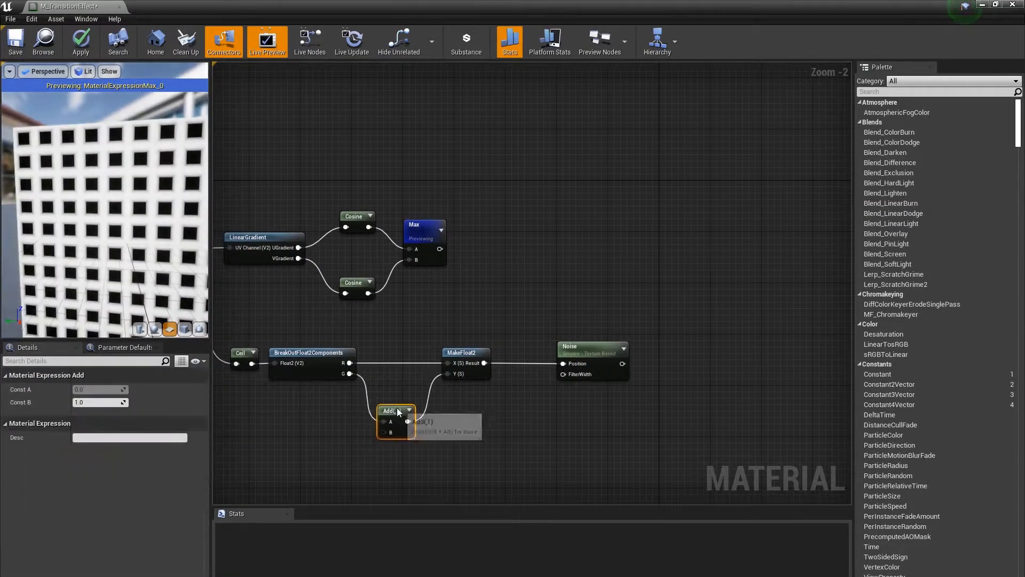
# - Create a scalar parameter named NoiseChange and connect it to the Add node's B input
pyautogui.moveTo(297, 456); pyautogui.dragTo(373, 424, button='right')
pyautogui.click(372, 427)
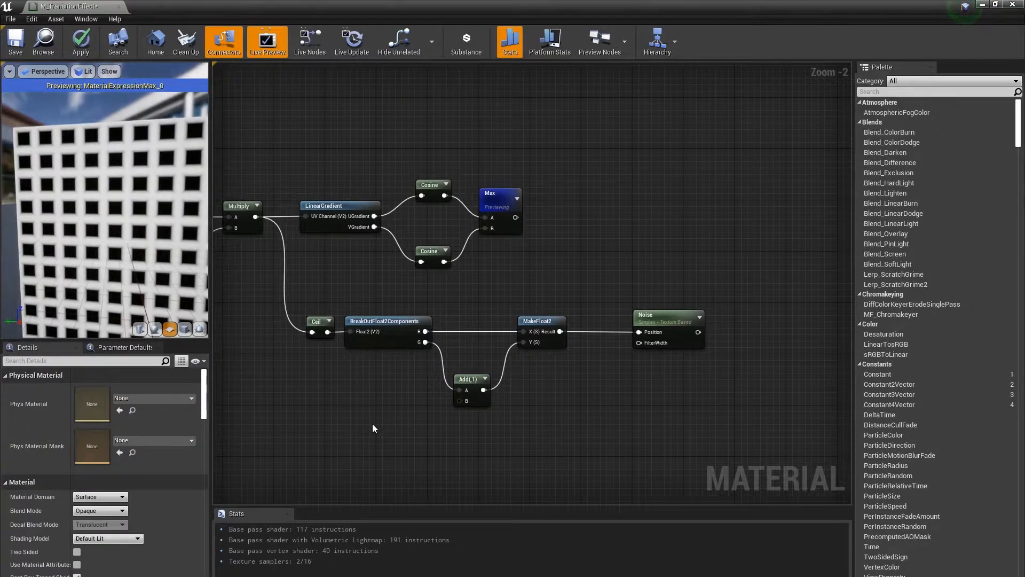
pyautogui.click(376, 419)
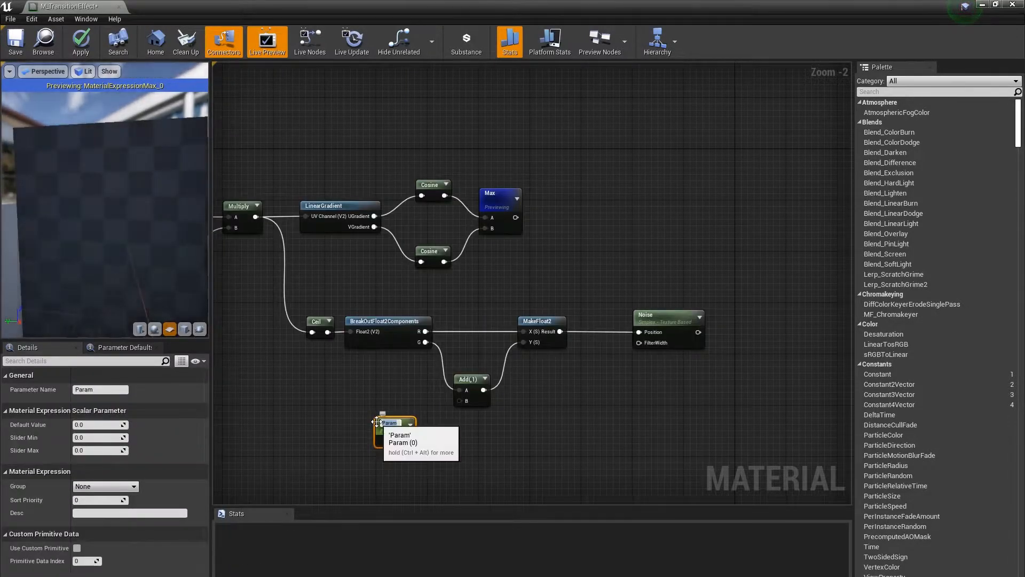
pyautogui.write('NoiseChange')
pyautogui.press('Return')
pyautogui.scroll(1, 398, 429)
pyautogui.moveTo(416, 445); pyautogui.dragTo(463, 400)
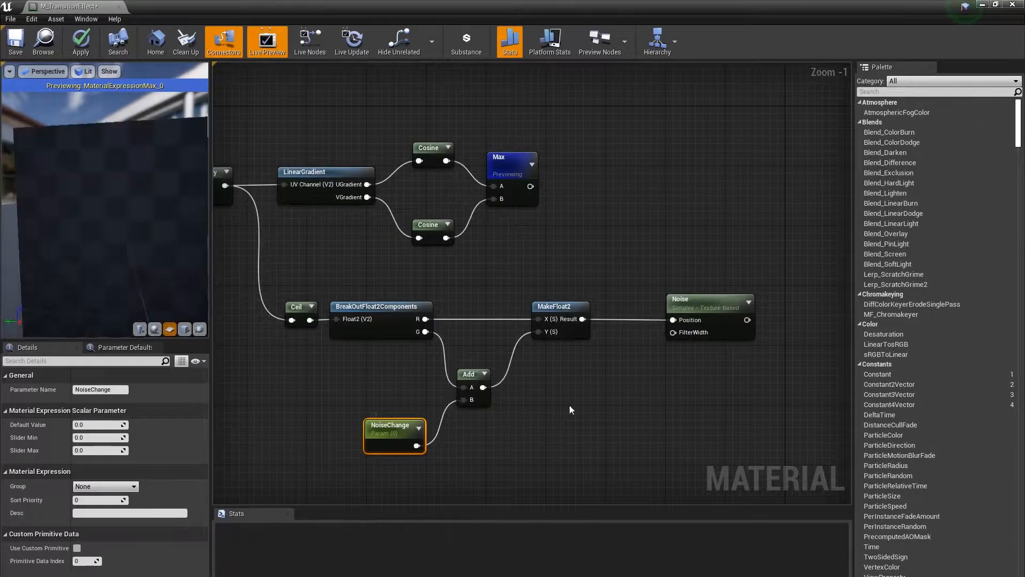
# - Create a scalar parameter named FilterWidth and connect it to the Noise node's FilterWidth input
pyautogui.moveTo(566, 406); pyautogui.dragTo(470, 424, button='right')
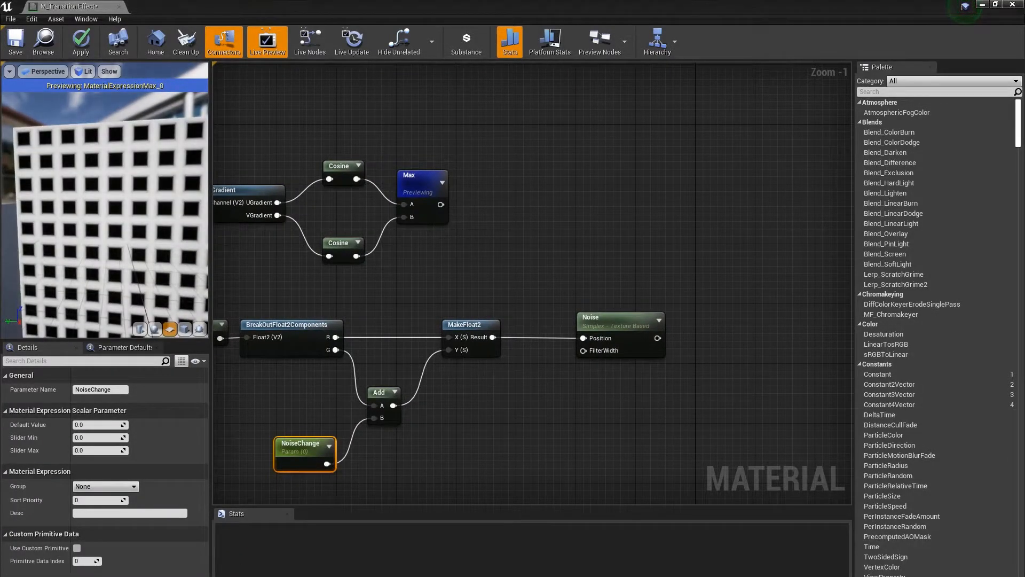
pyautogui.moveTo(475, 403); pyautogui.dragTo(406, 405, button='right')
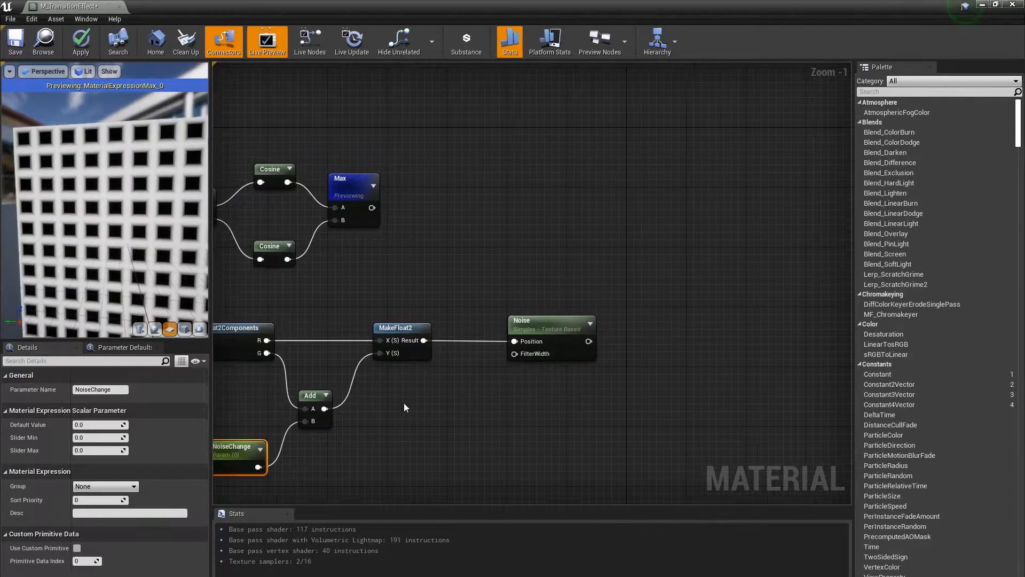
pyautogui.click(443, 409)
pyautogui.write('FilterWidth')
pyautogui.press('Return')
pyautogui.moveTo(489, 431); pyautogui.dragTo(514, 354)
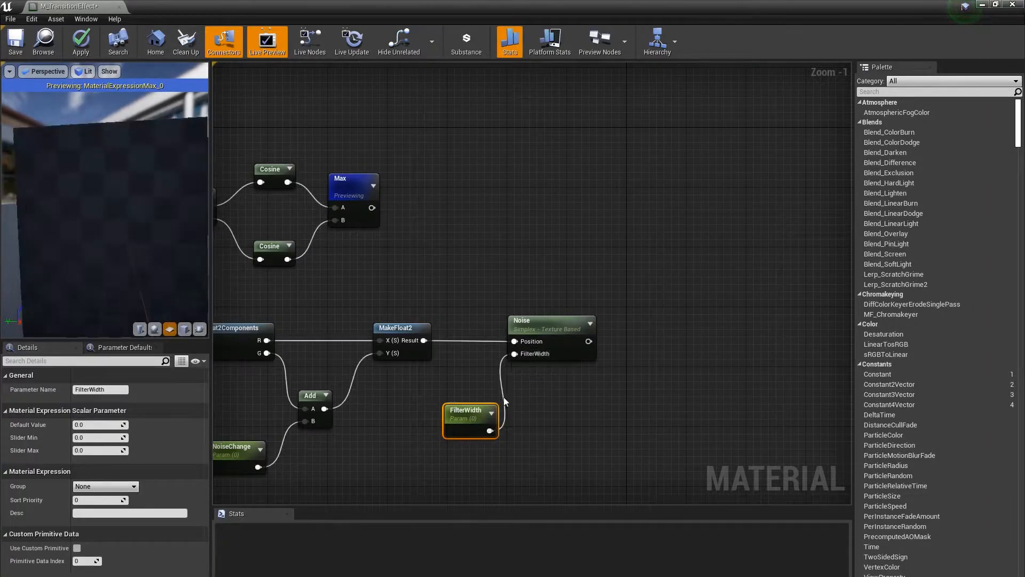
# - Move the M_TransitionEffect result node farther away from the Noise node
pyautogui.moveTo(505, 386); pyautogui.dragTo(471, 391, button='right')
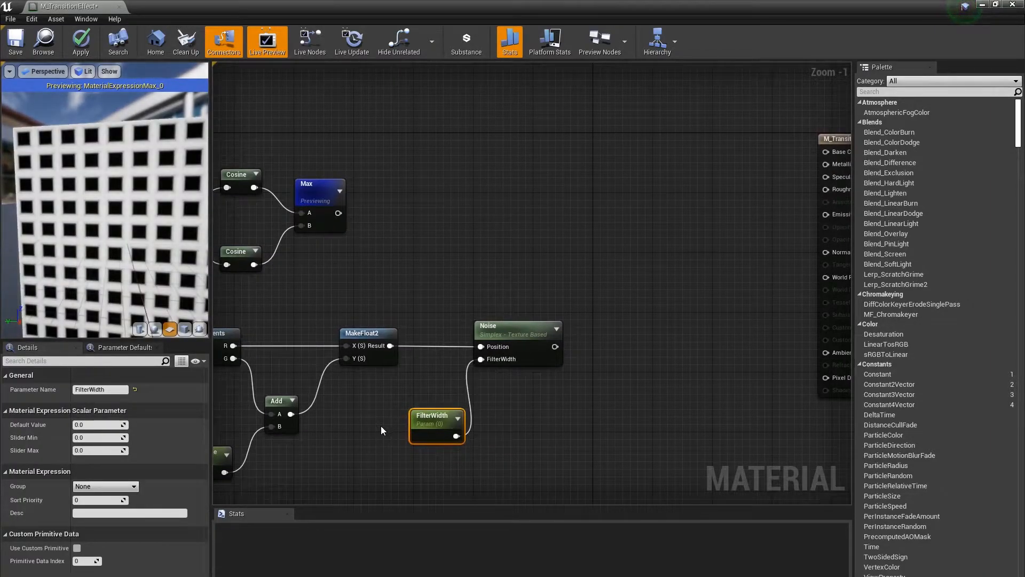
pyautogui.moveTo(507, 396); pyautogui.dragTo(431, 420, button='right')
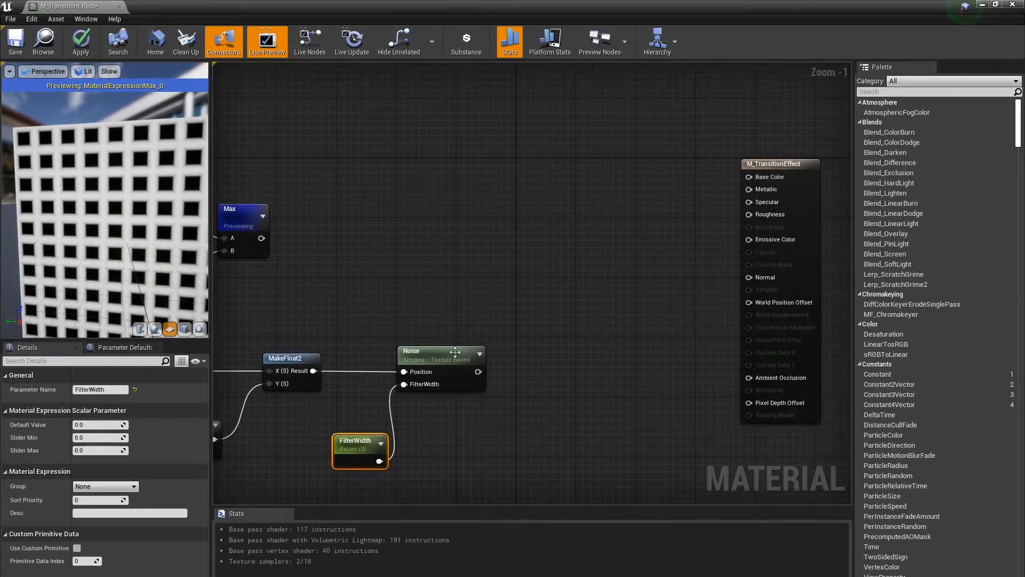
pyautogui.moveTo(648, 324); pyautogui.dragTo(455, 344, button='right')
pyautogui.moveTo(599, 131)
pyautogui.mouseDown()
pyautogui.moveTo(614, 186)
pyautogui.moveTo(763, 184)
pyautogui.mouseUp()
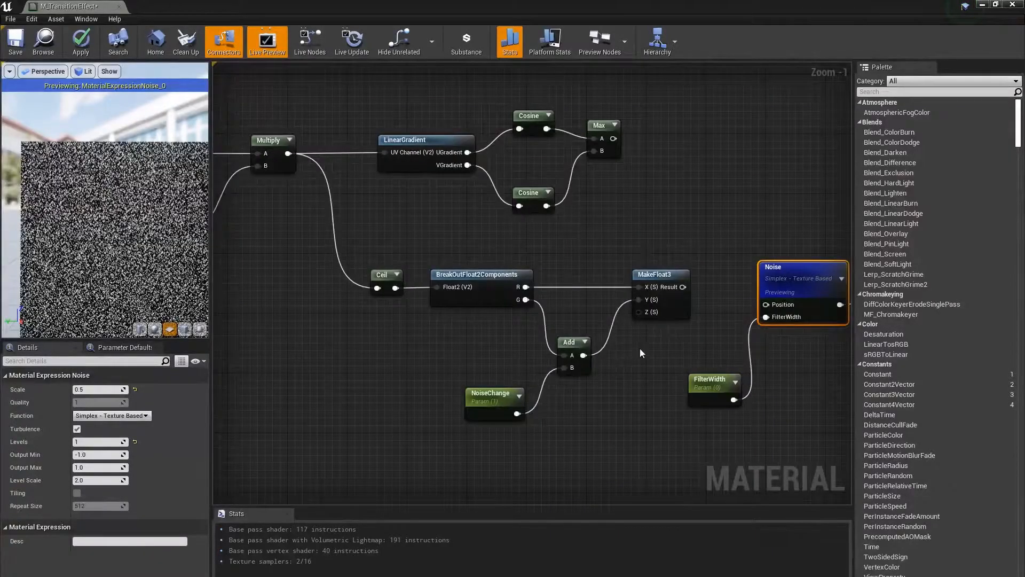
# - Connect MakeFloat3's Result to the Noise node's Position input and examine the noise on the preview plane
pyautogui.moveTo(641, 353); pyautogui.dragTo(590, 354, button='right')
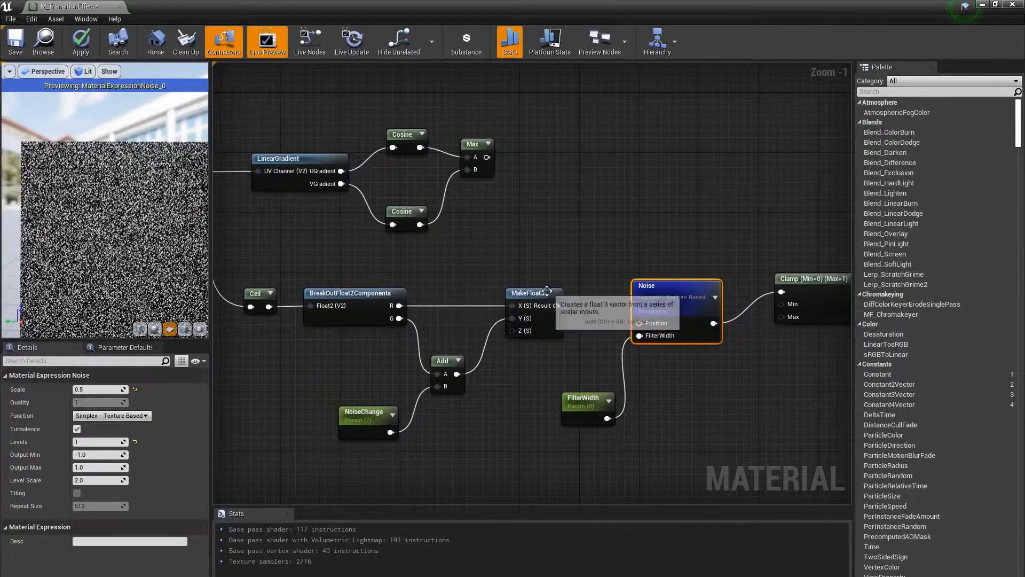
pyautogui.scroll(1, 603, 326)
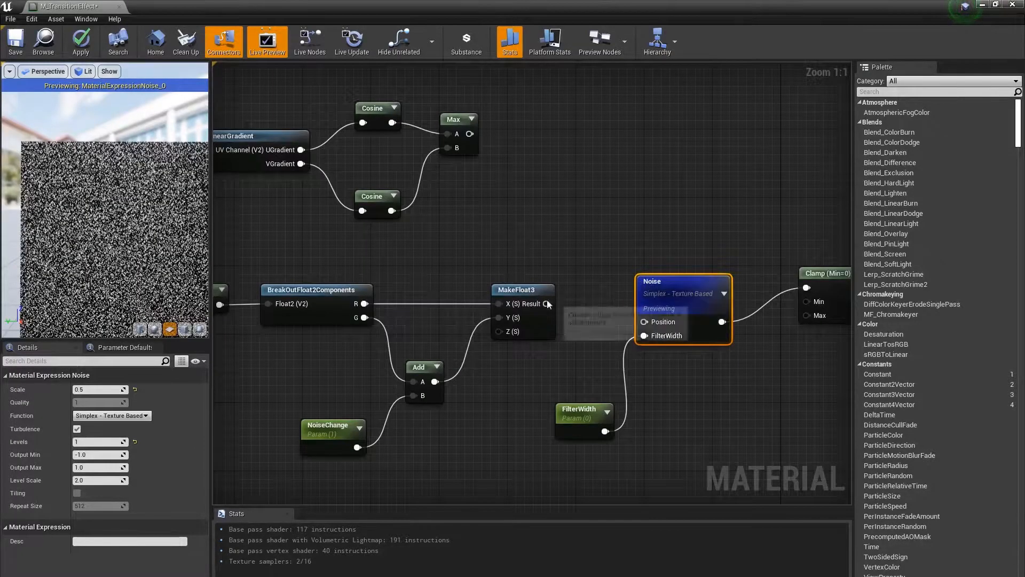
pyautogui.moveTo(546, 303); pyautogui.dragTo(650, 327)
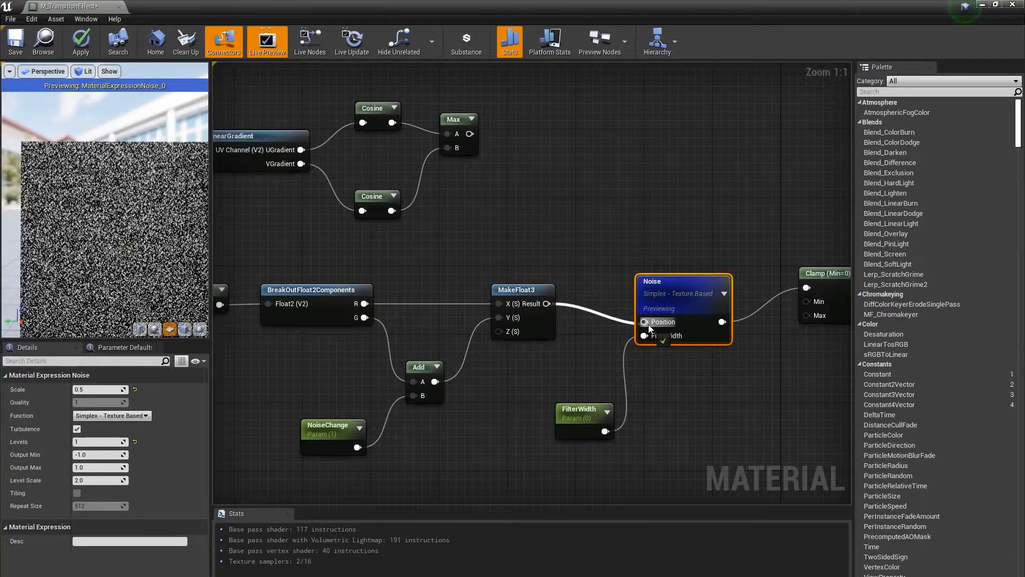
pyautogui.moveTo(650, 328); pyautogui.dragTo(647, 322)
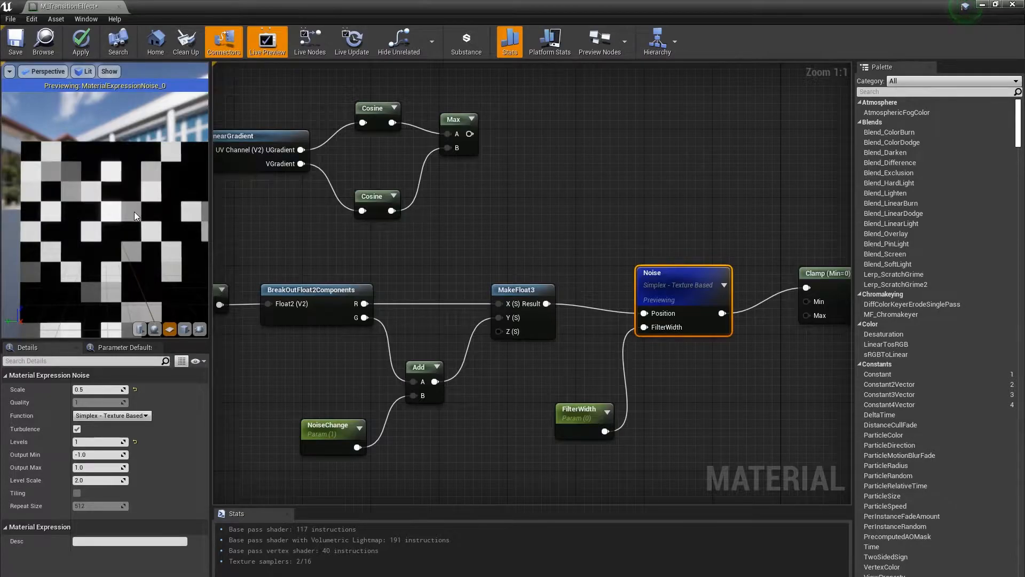
pyautogui.moveTo(133, 219); pyautogui.dragTo(127, 214)
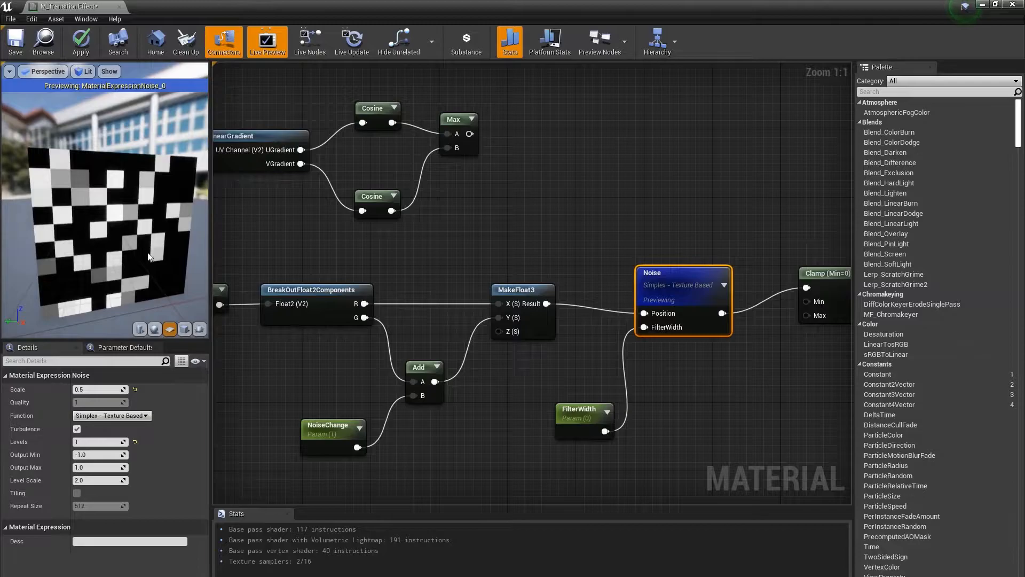
pyautogui.moveTo(145, 230); pyautogui.dragTo(162, 250)
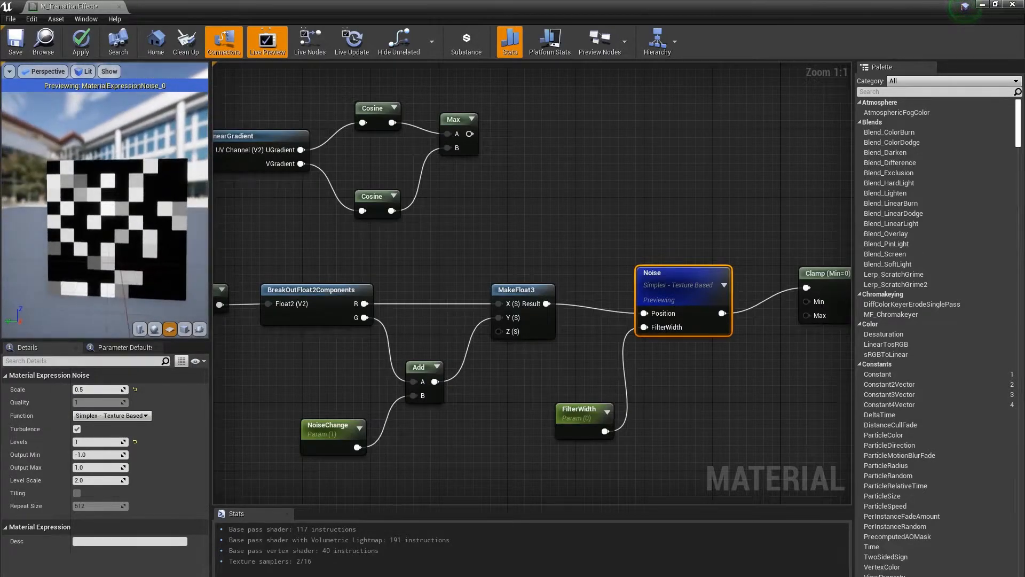
# - Place the Clamp node close beside Noise and move the M_TransitionEffect result node slightly farther away
pyautogui.moveTo(719, 243); pyautogui.dragTo(352, 251, button='right')
pyautogui.moveTo(471, 285); pyautogui.dragTo(429, 318)
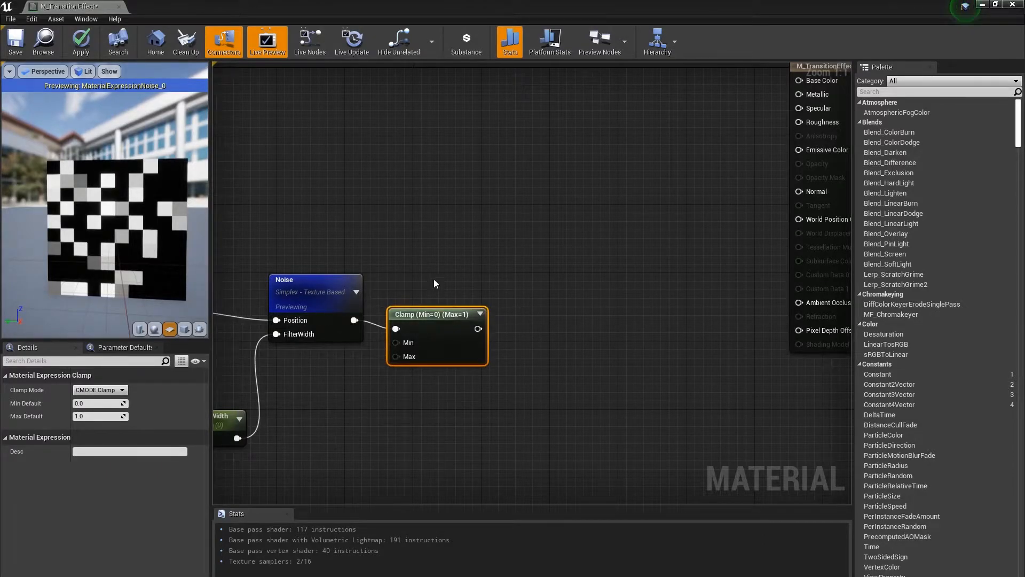
pyautogui.scroll(-4, 556, 305)
pyautogui.scroll(2, 123, 228)
pyautogui.moveTo(101, 236); pyautogui.dragTo(125, 225)
pyautogui.scroll(3, 121, 244)
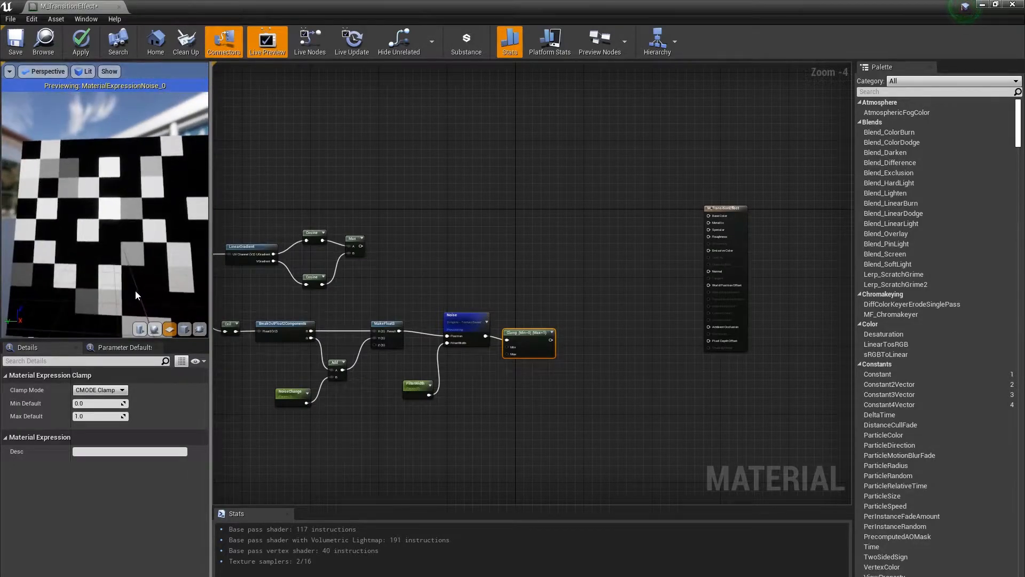
pyautogui.scroll(-1, 135, 289)
pyautogui.moveTo(673, 153); pyautogui.dragTo(762, 214)
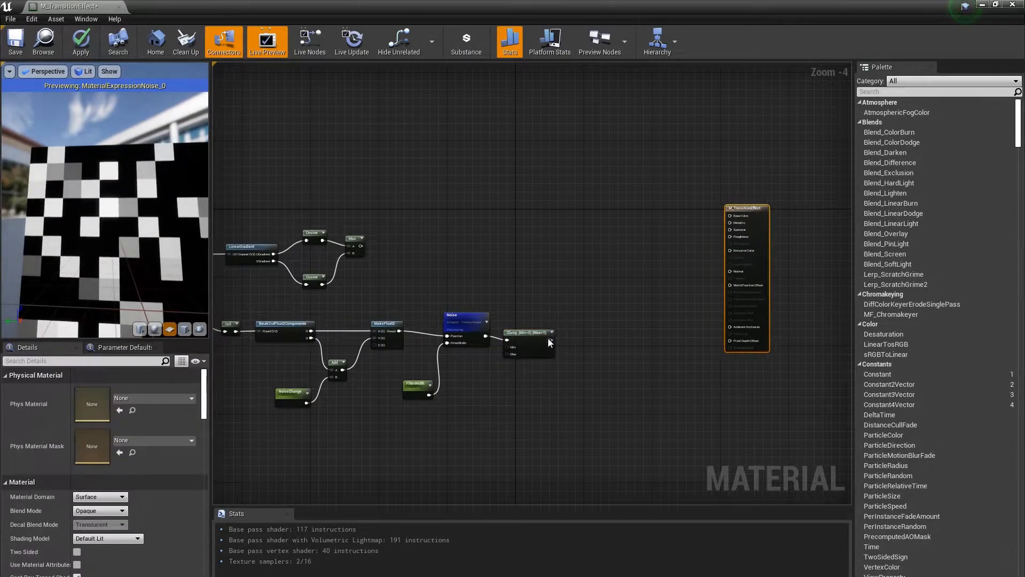
# - Add a Ceil node fed by the Clamp output, preview it, and examine the black-and-white squares on the plane
pyautogui.moveTo(550, 340); pyautogui.dragTo(566, 308)
pyautogui.write('ceil')
pyautogui.press('Return')
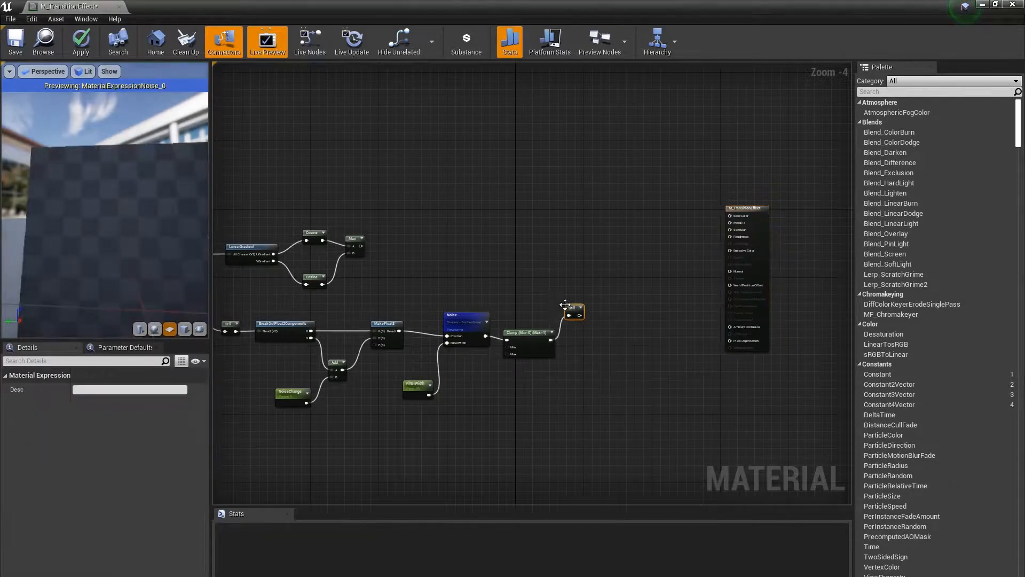
pyautogui.hotkey('ctrl', 'space')
pyautogui.moveTo(578, 315); pyautogui.dragTo(588, 296)
pyautogui.scroll(-3, 120, 224)
pyautogui.moveTo(121, 224); pyautogui.dragTo(145, 231)
pyautogui.scroll(3, 126, 207)
pyautogui.scroll(-3, 120, 222)
pyautogui.scroll(3, 120, 222)
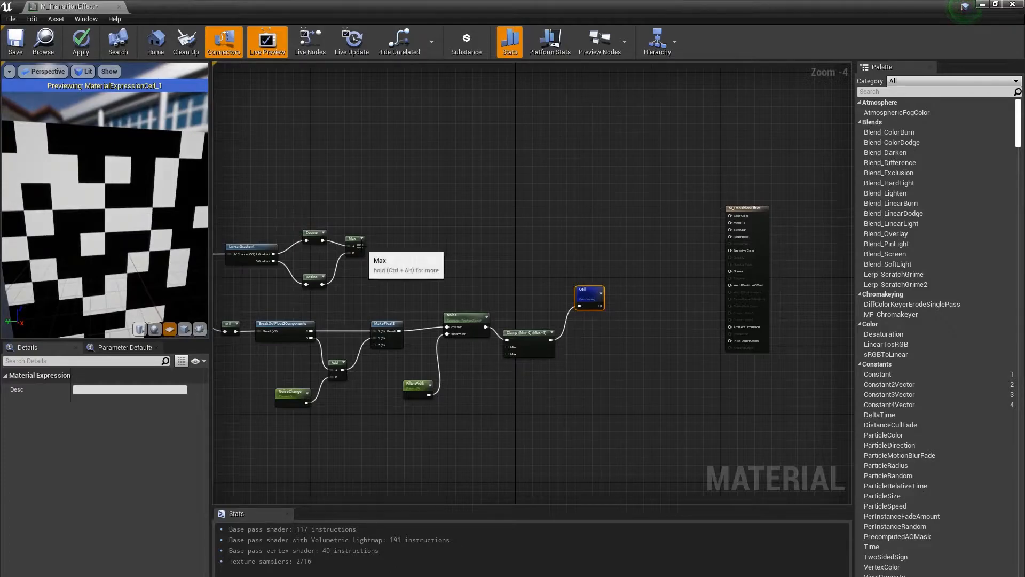
# - Multiply the gradient Max output by the new Ceil output with a Multiply node, and preview the result
pyautogui.moveTo(360, 246); pyautogui.dragTo(611, 245)
pyautogui.write('mul')
pyautogui.press('Return')
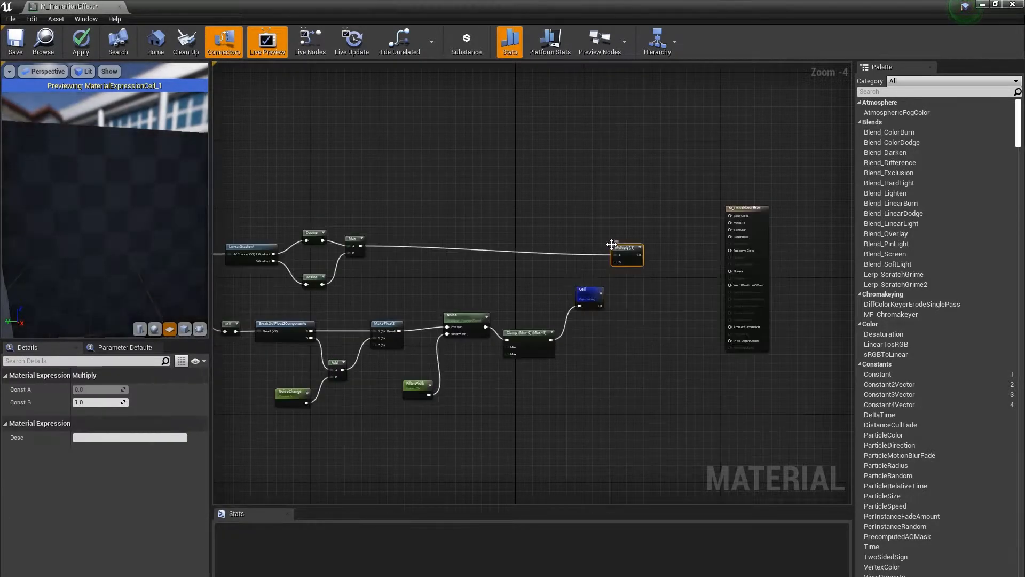
pyautogui.moveTo(600, 306); pyautogui.dragTo(619, 262)
pyautogui.press('space')
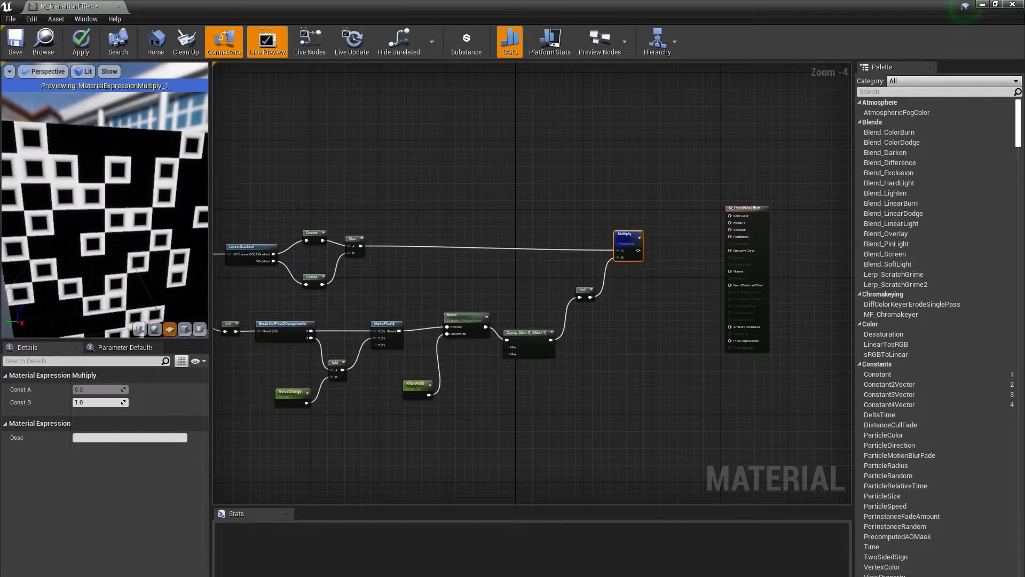
# - Examine the multiplied square pattern up close on the preview plane, especially where neighbouring squares meet
pyautogui.scroll(-3, 127, 234)
pyautogui.scroll(3, 127, 234)
pyautogui.moveTo(127, 233); pyautogui.dragTo(80, 234)
pyautogui.scroll(3, 80, 226)
pyautogui.moveTo(182, 233); pyautogui.dragTo(158, 232)
pyautogui.moveTo(183, 234)
pyautogui.mouseDown(button='right')
pyautogui.moveTo(183, 277)
pyautogui.moveTo(183, 248)
pyautogui.mouseUp(button='right')
pyautogui.moveTo(161, 222); pyautogui.dragTo(143, 222)
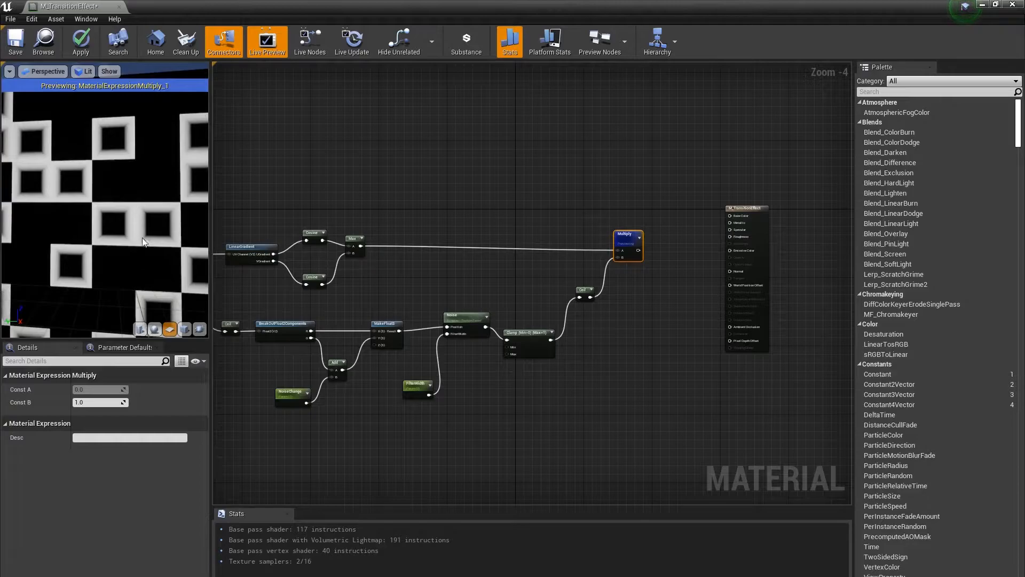
pyautogui.moveTo(132, 251); pyautogui.dragTo(103, 233)
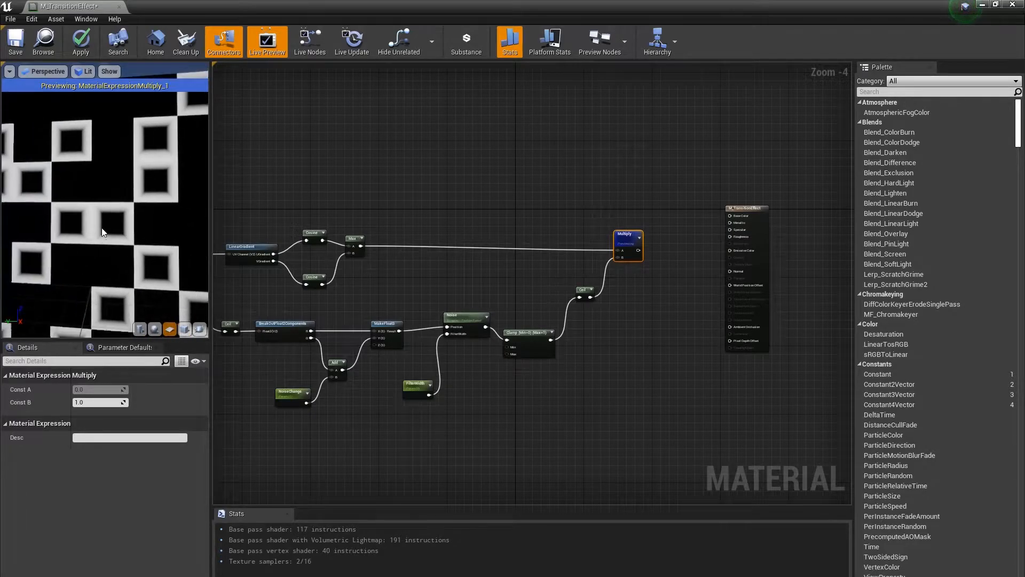
# - Preview the Cosine node fed by LinearGradient's UGradient and examine its stripes on the plane
pyautogui.moveTo(408, 412); pyautogui.dragTo(479, 390, button='right')
pyautogui.moveTo(782, 218); pyautogui.dragTo(710, 235, button='right')
pyautogui.moveTo(749, 204); pyautogui.dragTo(758, 204)
pyautogui.click(360, 286)
pyautogui.moveTo(359, 286); pyautogui.dragTo(415, 265, button='right')
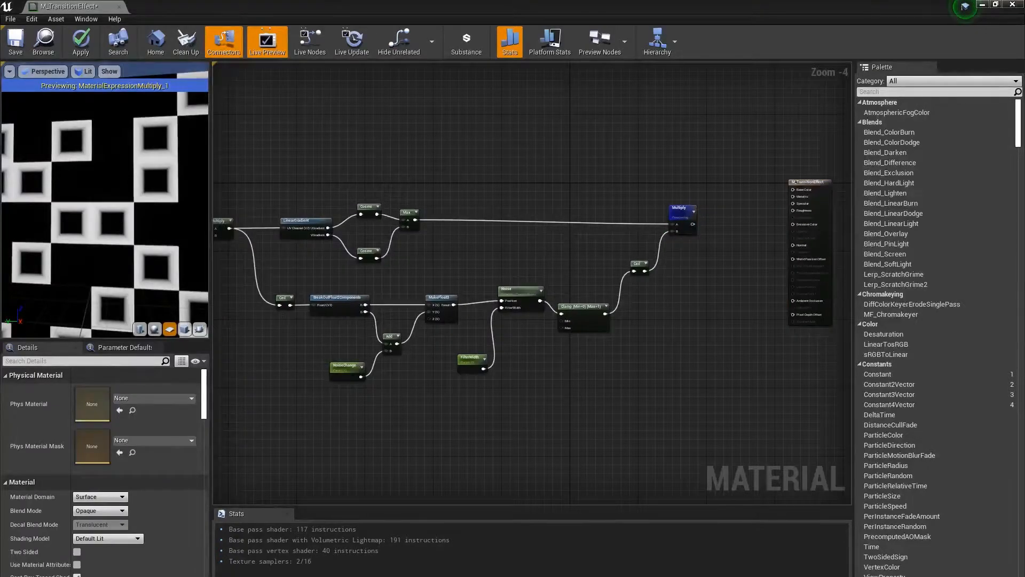
pyautogui.scroll(2, 368, 234)
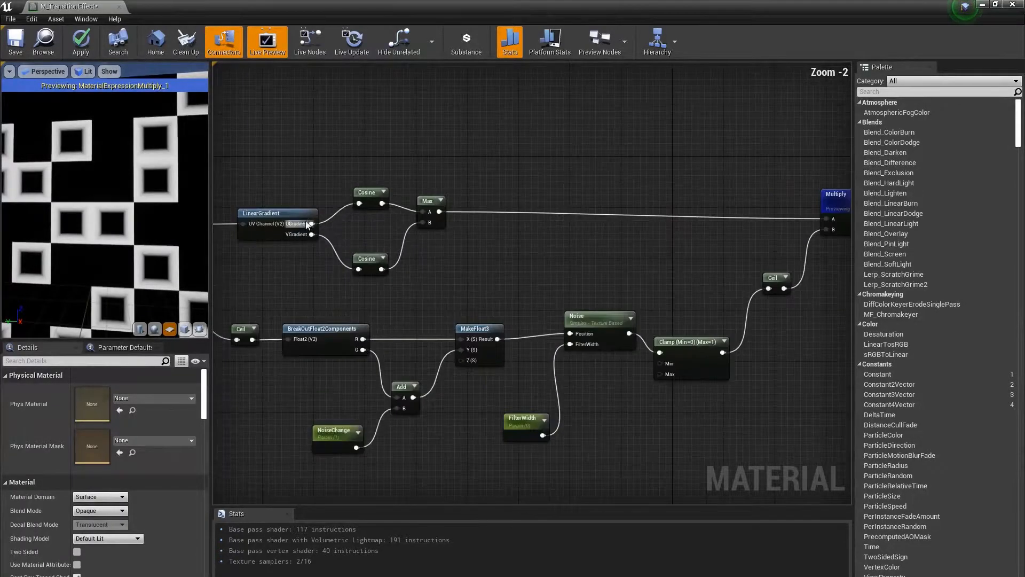
pyautogui.moveTo(427, 178); pyautogui.dragTo(449, 165, button='right')
pyautogui.click(481, 182)
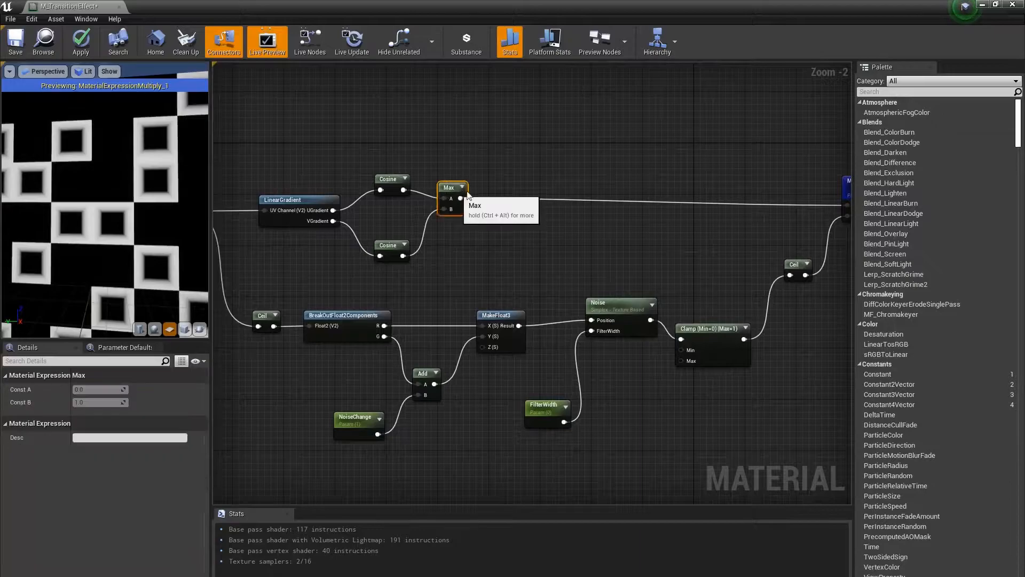
pyautogui.rightClick(388, 182)
pyautogui.click(404, 192)
pyautogui.moveTo(442, 240); pyautogui.dragTo(368, 190, button='right')
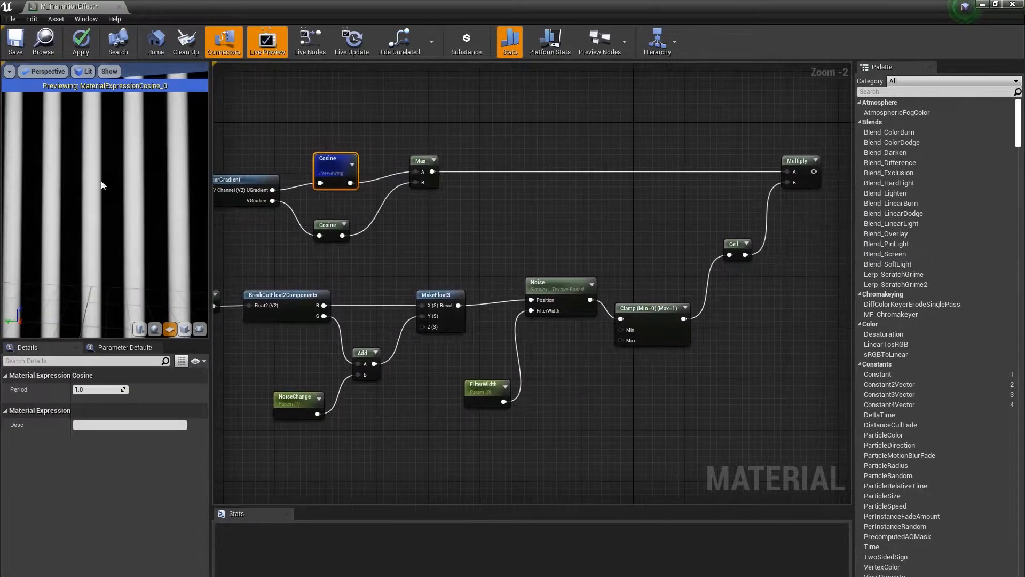
pyautogui.scroll(-3, 128, 186)
pyautogui.moveTo(115, 200); pyautogui.dragTo(124, 201)
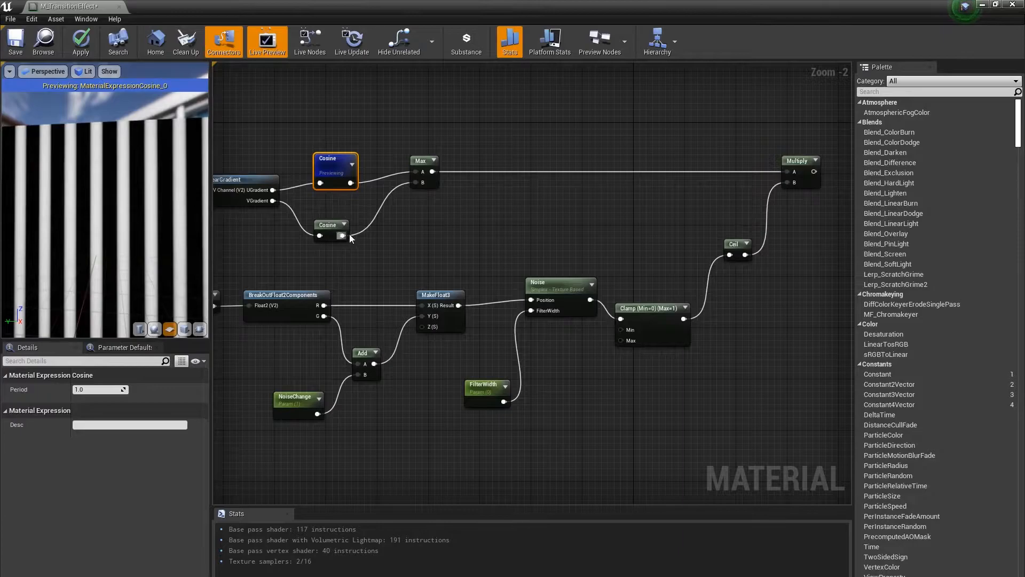
# - Create a Power node fed by the UGradient Cosine's output, in the empty area below the Clamp, and preview it
pyautogui.moveTo(352, 238); pyautogui.dragTo(318, 232, button='right')
pyautogui.moveTo(316, 176); pyautogui.dragTo(630, 431)
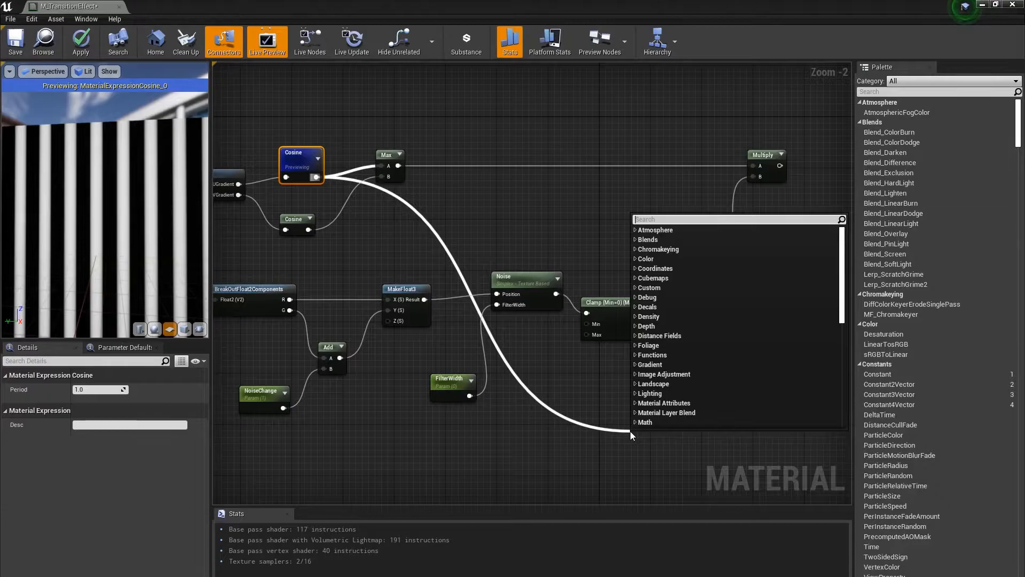
pyautogui.write('power')
pyautogui.press('Return')
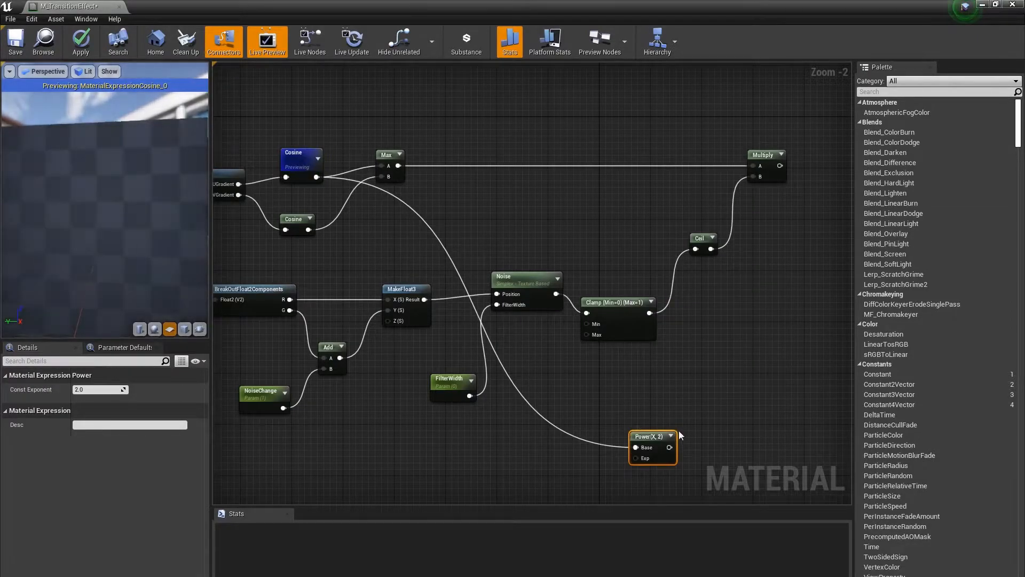
pyautogui.rightClick(664, 435)
pyautogui.click(687, 256)
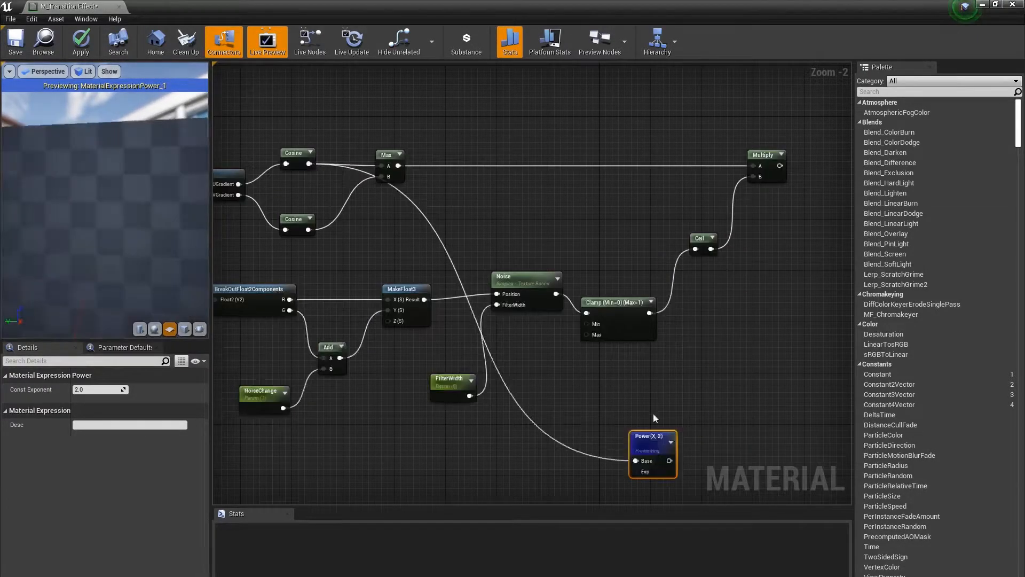
# - Try a constant exponent of 50 on the Power node, and settle on 75
pyautogui.click(98, 391)
pyautogui.write('50')
pyautogui.press('Return')
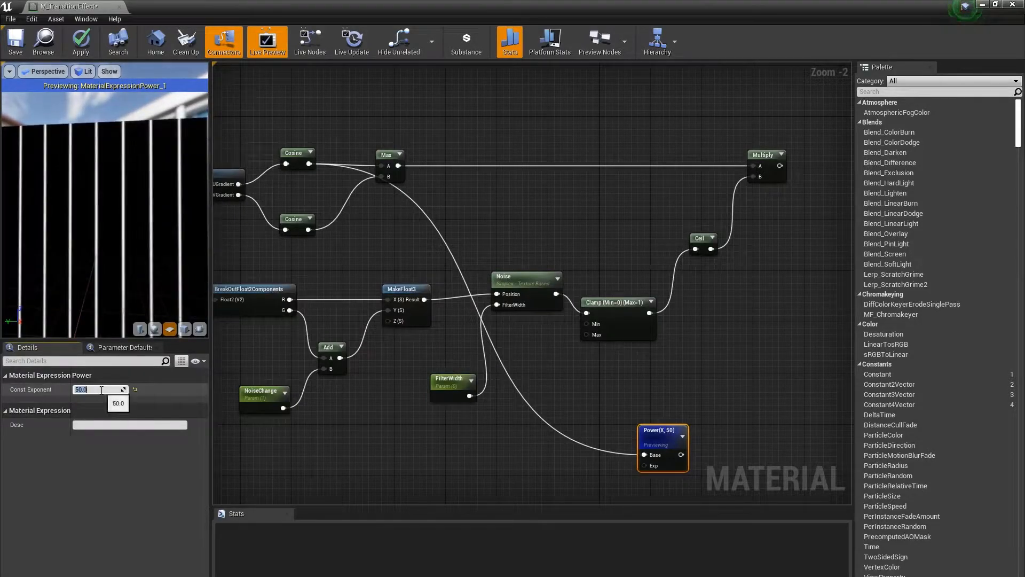
pyautogui.write('75')
pyautogui.press('Return')
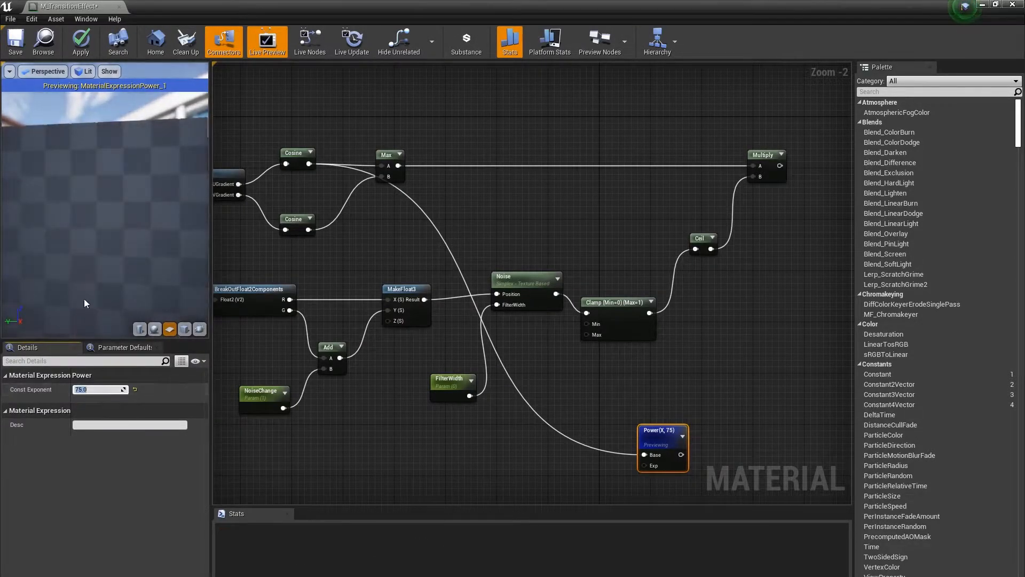
# - Create a second Power node fed by the VGradient Cosine's output and set its constant exponent to 75
pyautogui.moveTo(647, 394); pyautogui.dragTo(695, 359, button='right')
pyautogui.click(695, 360)
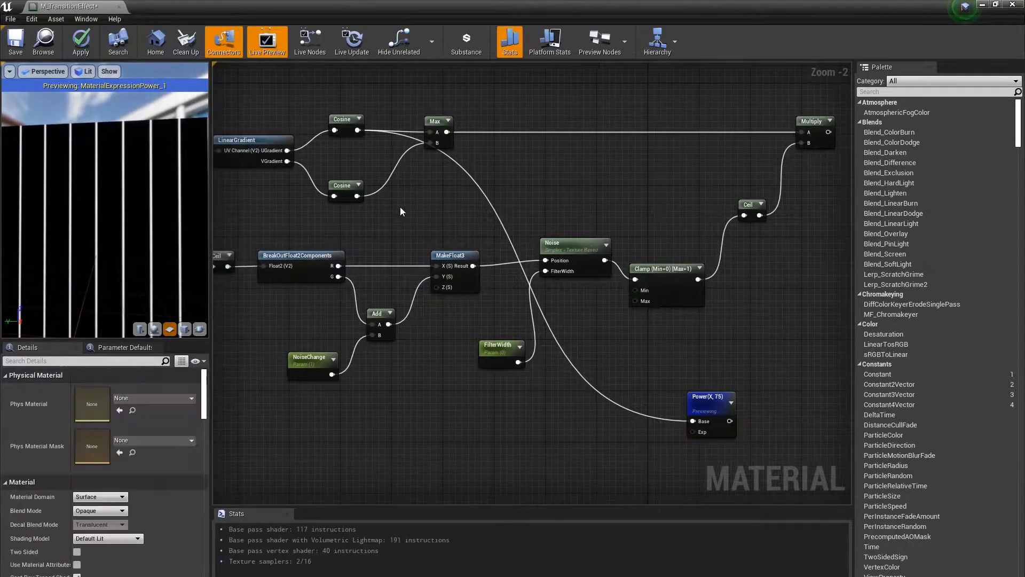
pyautogui.moveTo(356, 196); pyautogui.dragTo(637, 461)
pyautogui.write('power')
pyautogui.press('Return')
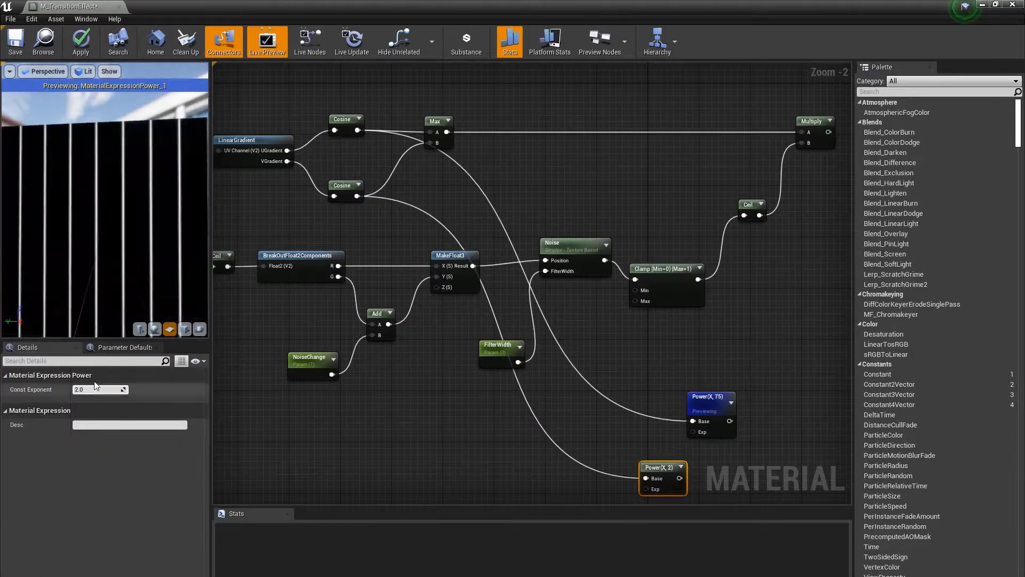
pyautogui.click(80, 389)
pyautogui.write('75')
pyautogui.press('Return')
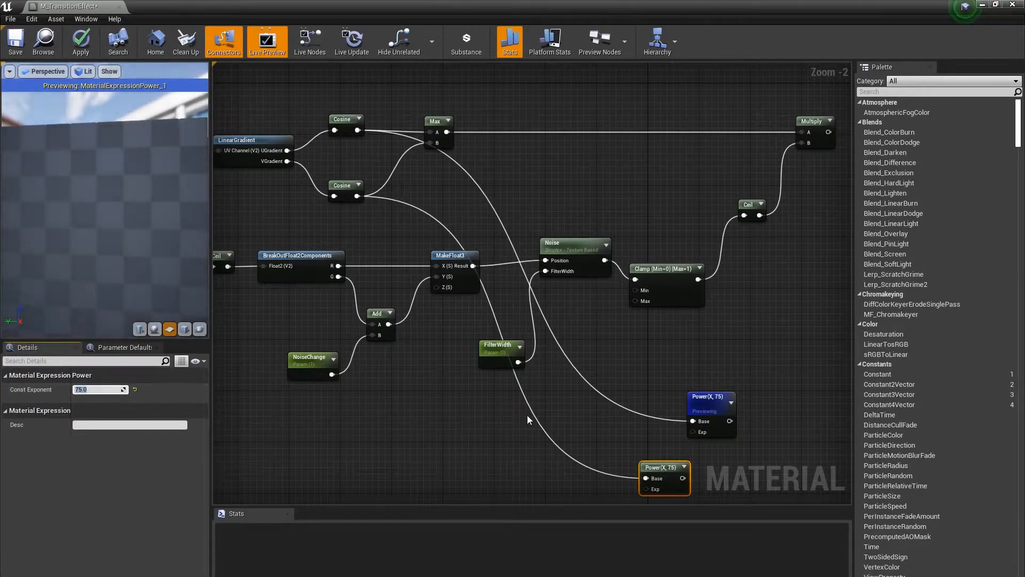
# - Stack the two Power nodes neatly one above the other
pyautogui.moveTo(536, 431); pyautogui.dragTo(572, 398, button='right')
pyautogui.moveTo(754, 377); pyautogui.dragTo(709, 377)
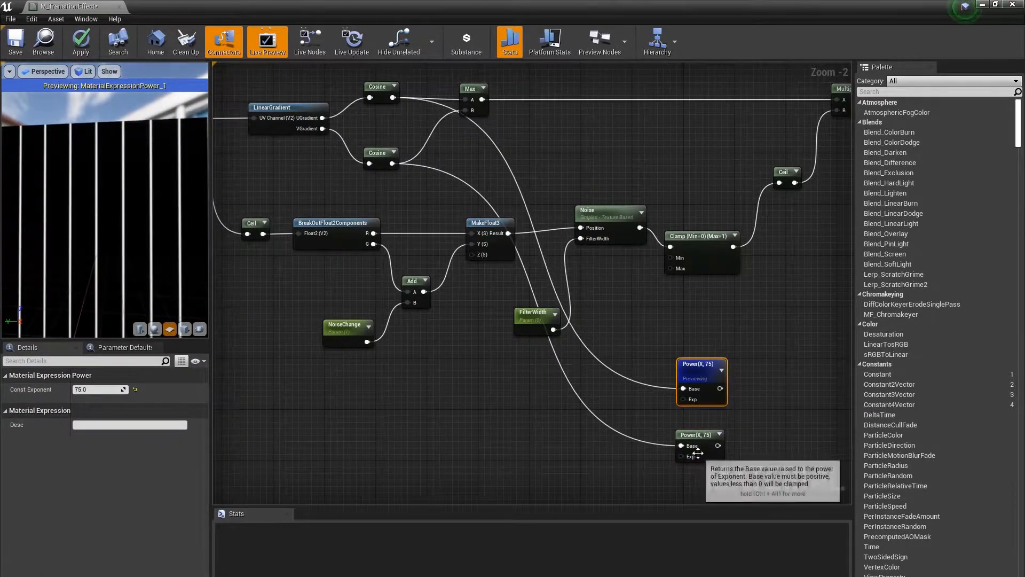
pyautogui.moveTo(697, 440); pyautogui.dragTo(705, 433)
pyautogui.moveTo(697, 364); pyautogui.dragTo(703, 363)
# - Add a reroute point to each Cosine-to-Power wire and place both below the noise nodes, aligned one above the other
pyautogui.doubleClick(584, 388)
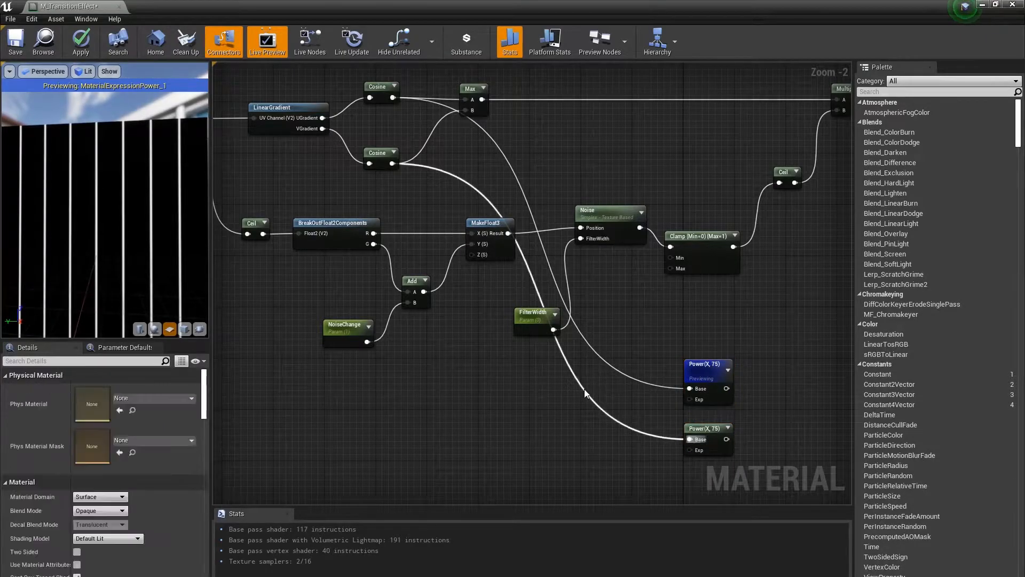
pyautogui.moveTo(586, 388); pyautogui.dragTo(441, 439)
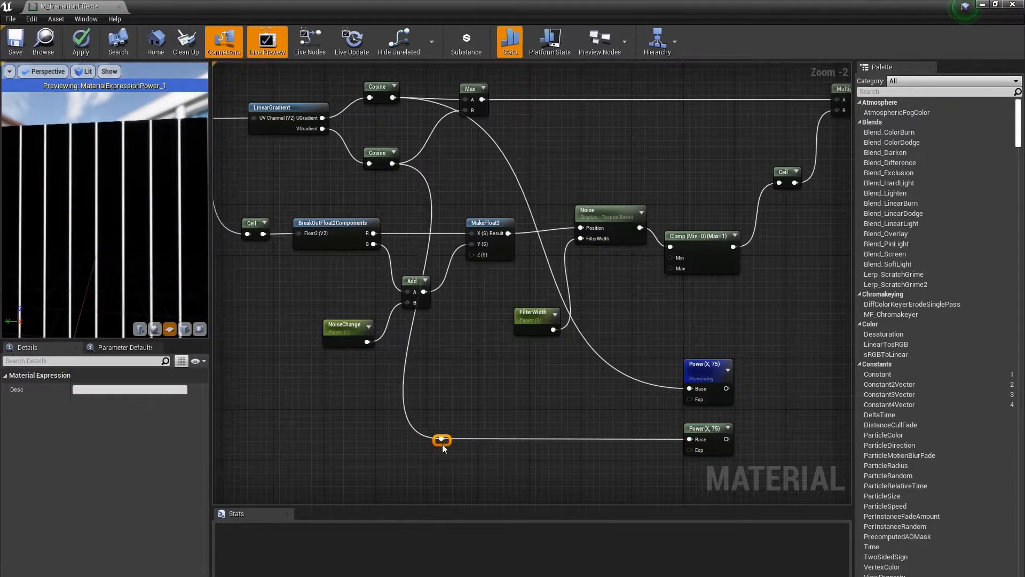
pyautogui.doubleClick(602, 357)
pyautogui.moveTo(602, 356); pyautogui.dragTo(495, 441)
pyautogui.keyDown('shift'); pyautogui.click(448, 439); pyautogui.keyUp('shift')
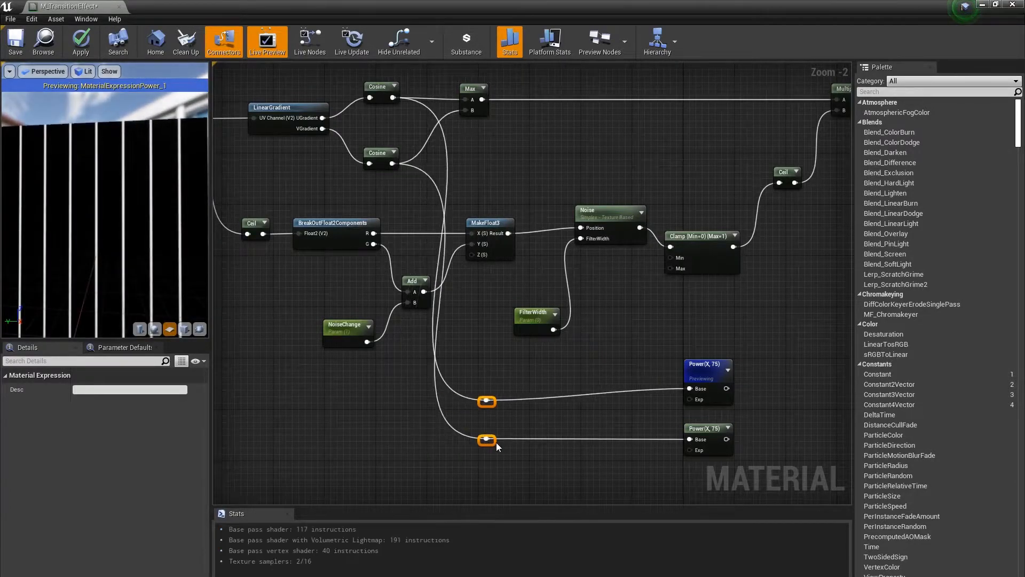
# - Combine both Power outputs in a new Max node beside them, and preview the resulting grid lines on the plane
pyautogui.moveTo(633, 384); pyautogui.dragTo(442, 395, button='right')
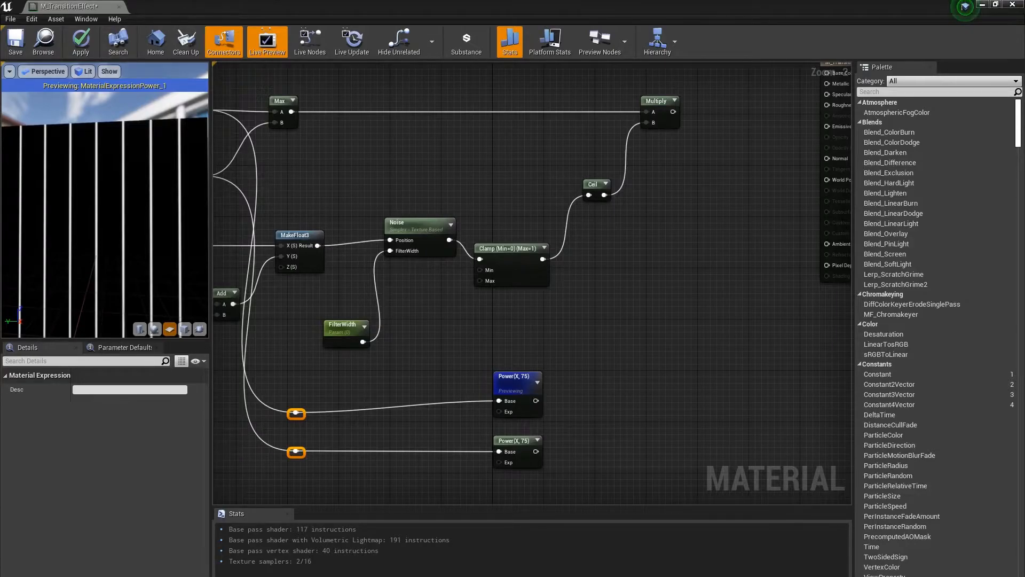
pyautogui.moveTo(562, 392); pyautogui.dragTo(517, 391, button='right')
pyautogui.moveTo(490, 401); pyautogui.dragTo(528, 415)
pyautogui.write('max')
pyautogui.press('Return')
pyautogui.moveTo(491, 451); pyautogui.dragTo(533, 441)
pyautogui.press('space')
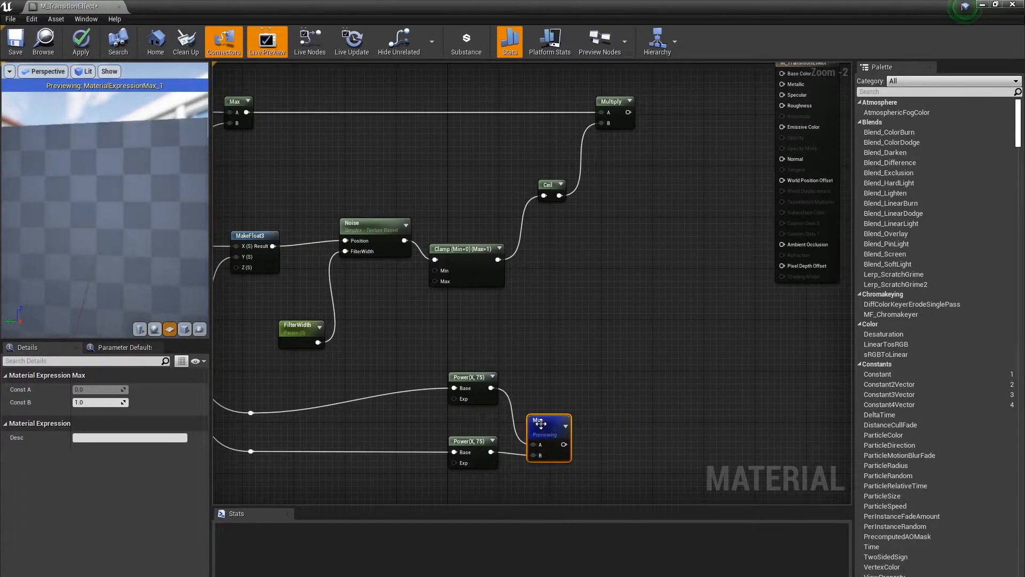
pyautogui.moveTo(542, 429); pyautogui.dragTo(539, 399)
pyautogui.scroll(-4, 135, 255)
pyautogui.scroll(1, 135, 255)
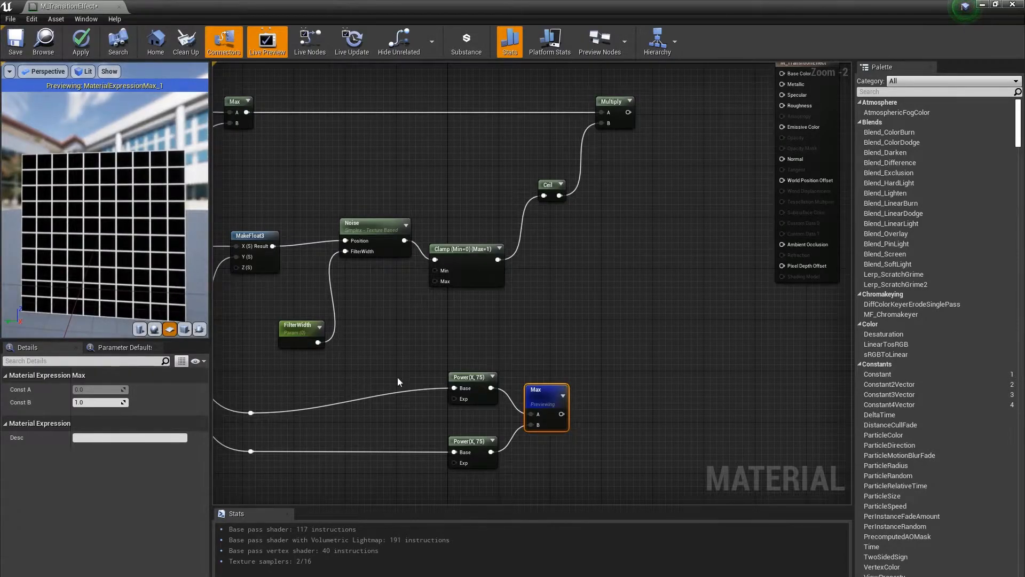
pyautogui.moveTo(138, 238); pyautogui.dragTo(173, 240)
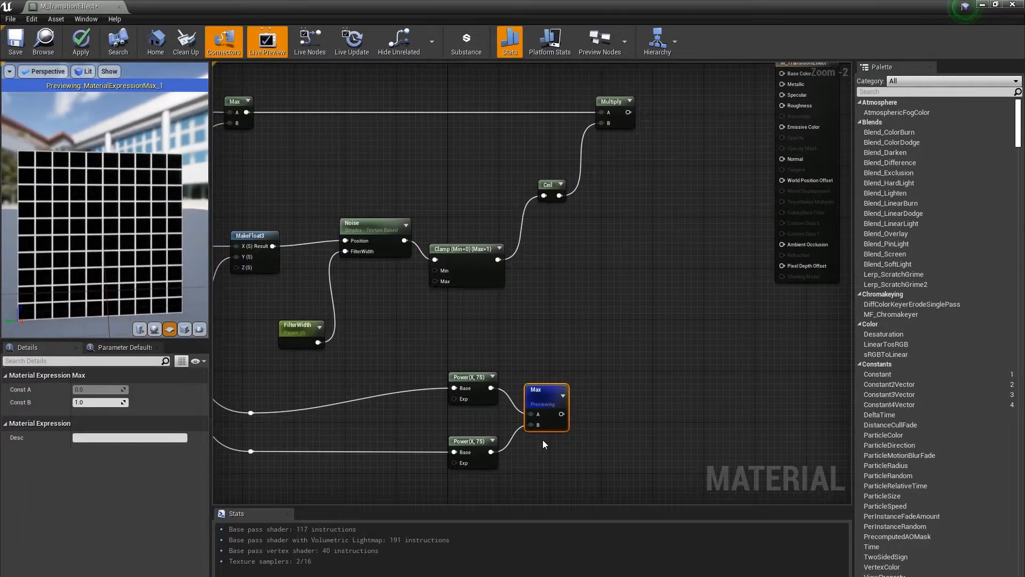
# - Invert the new Max output with a 1-x node placed close beside it, and preview the inverted grid up close
pyautogui.moveTo(561, 413); pyautogui.dragTo(576, 385)
pyautogui.write('1-x')
pyautogui.press('Return')
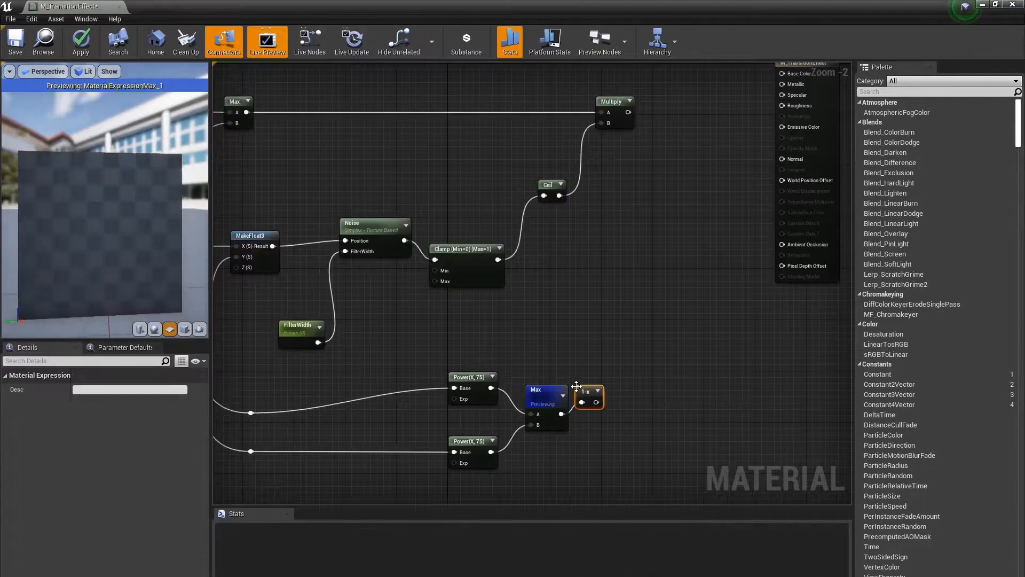
pyautogui.rightClick(590, 395)
pyautogui.click(595, 398)
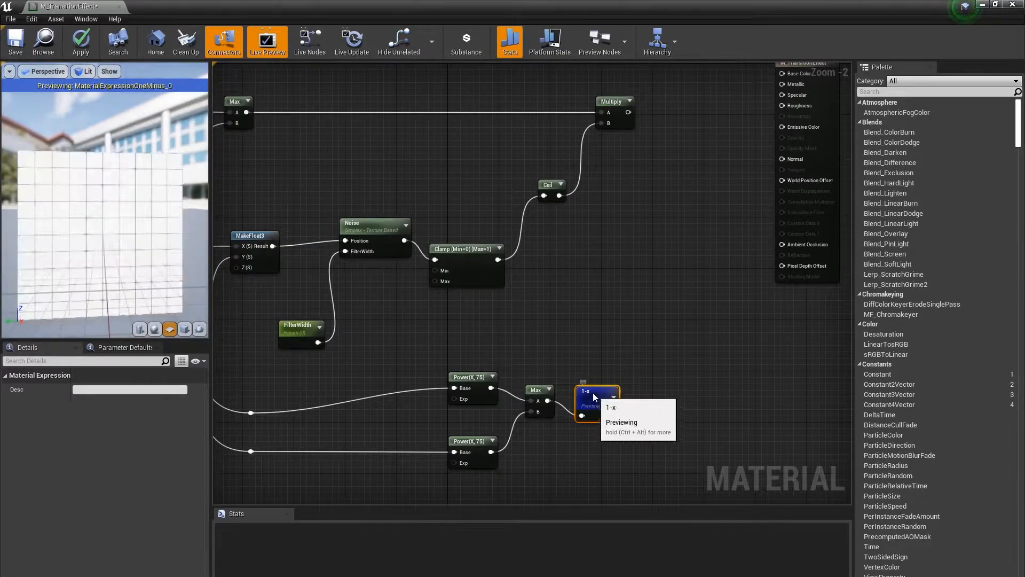
pyautogui.moveTo(595, 398); pyautogui.dragTo(582, 384)
pyautogui.moveTo(104, 166); pyautogui.dragTo(98, 168)
pyautogui.scroll(2, 73, 177)
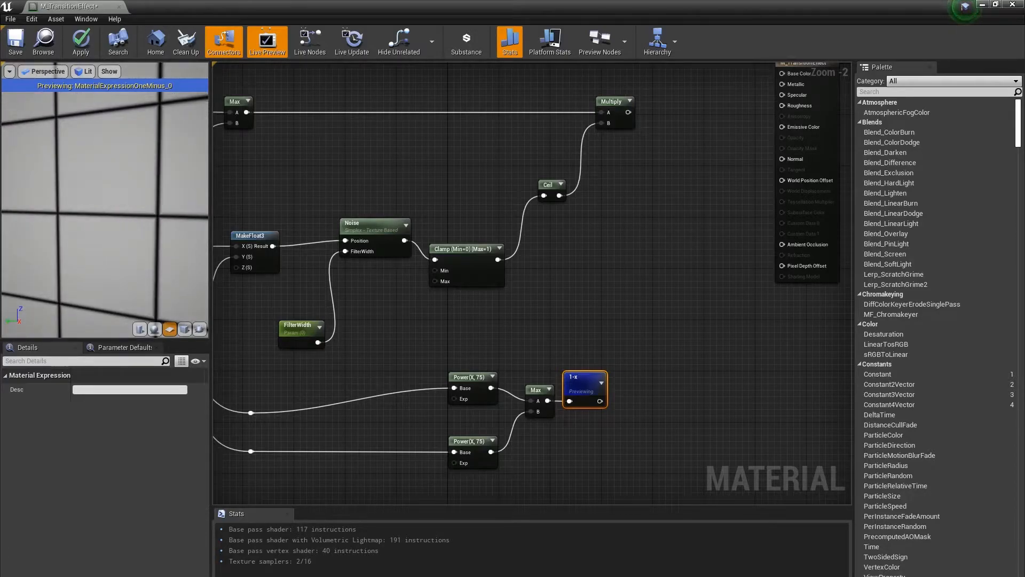
# - Add a Multiply node with the earlier Multiply on A and the 1-x output on B, and preview it
pyautogui.moveTo(558, 287); pyautogui.dragTo(478, 321, button='right')
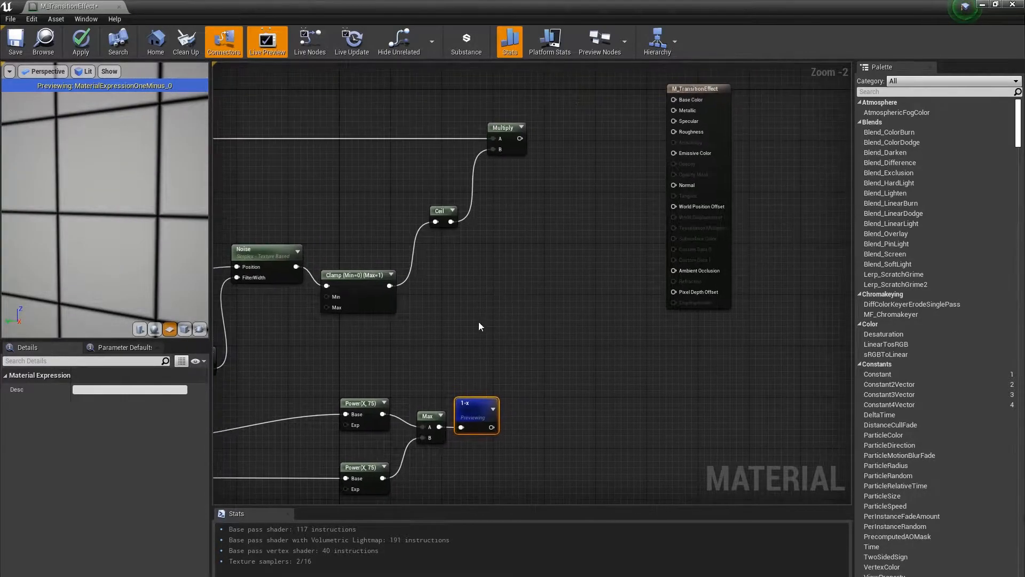
pyautogui.moveTo(469, 380); pyautogui.dragTo(459, 302, button='right')
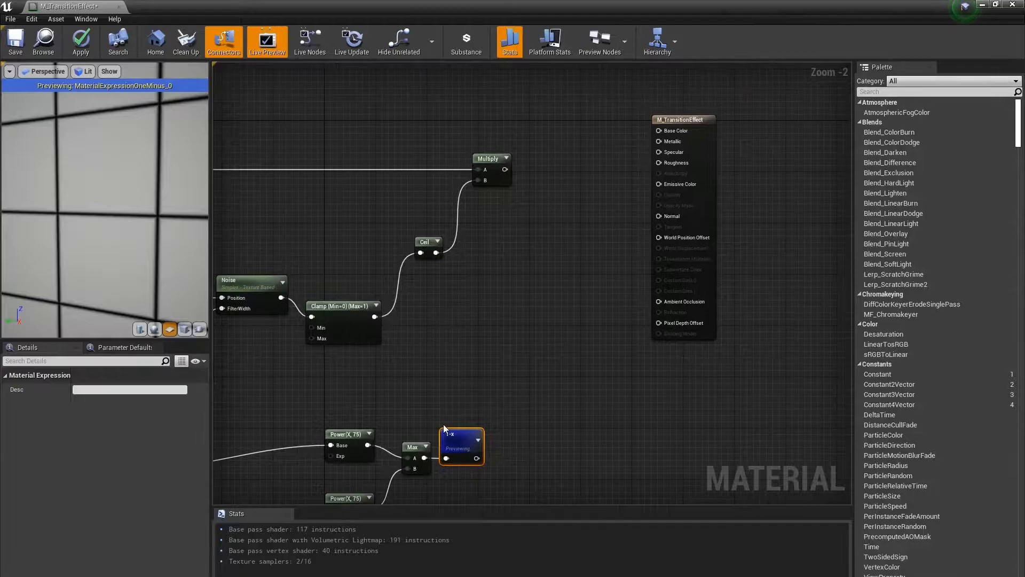
pyautogui.moveTo(476, 457); pyautogui.dragTo(562, 298)
pyautogui.write('multiply')
pyautogui.press('Return')
pyautogui.moveTo(506, 170); pyautogui.dragTo(561, 288)
pyautogui.rightClick(570, 283)
pyautogui.click(585, 283)
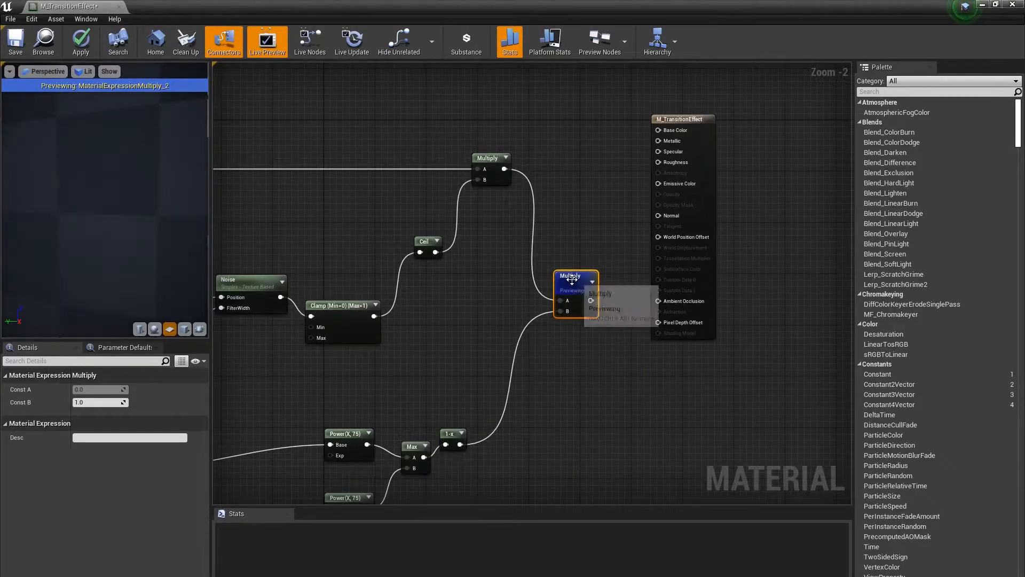
# - Examine the gaps between the squares on the preview plane, up close and from farther away
pyautogui.moveTo(106, 214); pyautogui.dragTo(120, 176, button='right')
pyautogui.moveTo(121, 214); pyautogui.dragTo(126, 216)
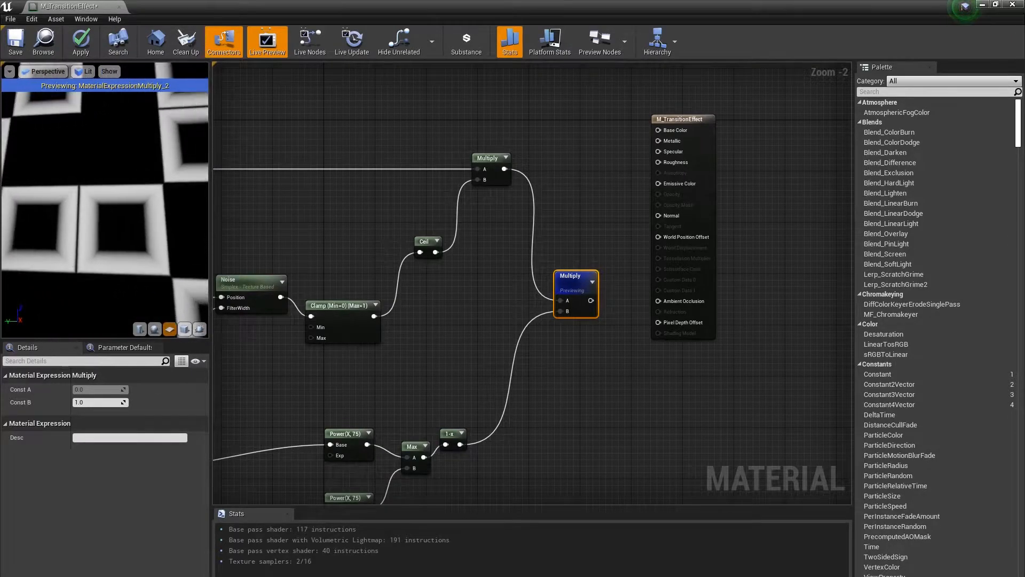
pyautogui.moveTo(81, 217); pyautogui.dragTo(86, 197, button='right')
pyautogui.moveTo(80, 219); pyautogui.dragTo(75, 245)
pyautogui.moveTo(75, 245); pyautogui.dragTo(72, 262, button='right')
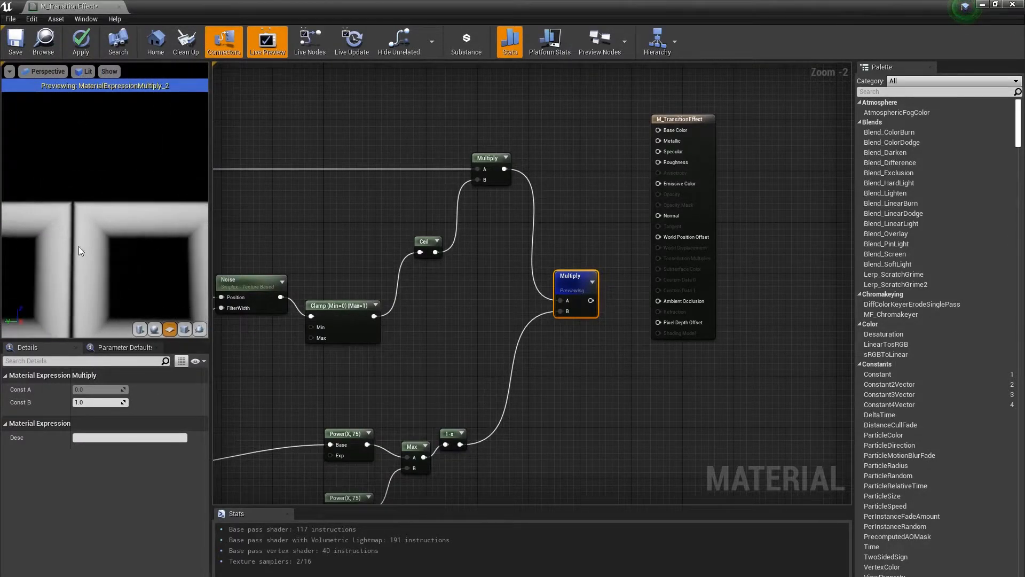
pyautogui.moveTo(114, 216); pyautogui.dragTo(117, 235, button='right')
pyautogui.moveTo(117, 235); pyautogui.dragTo(143, 233)
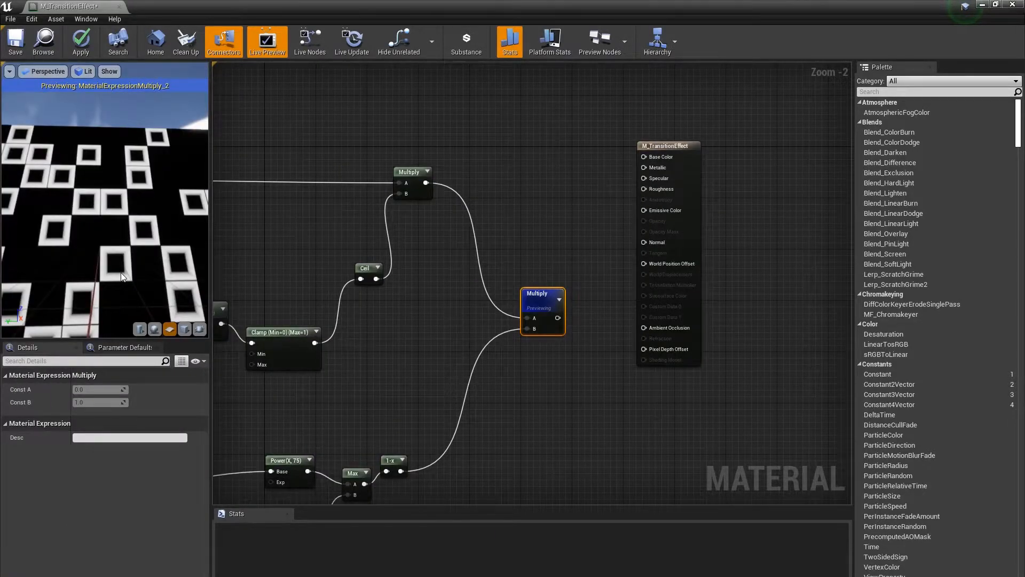
# - Preview the Clamp node's output on the plane, nudge the node slightly upward, and inspect the brightness of the individual squares
pyautogui.moveTo(120, 273); pyautogui.dragTo(200, 209)
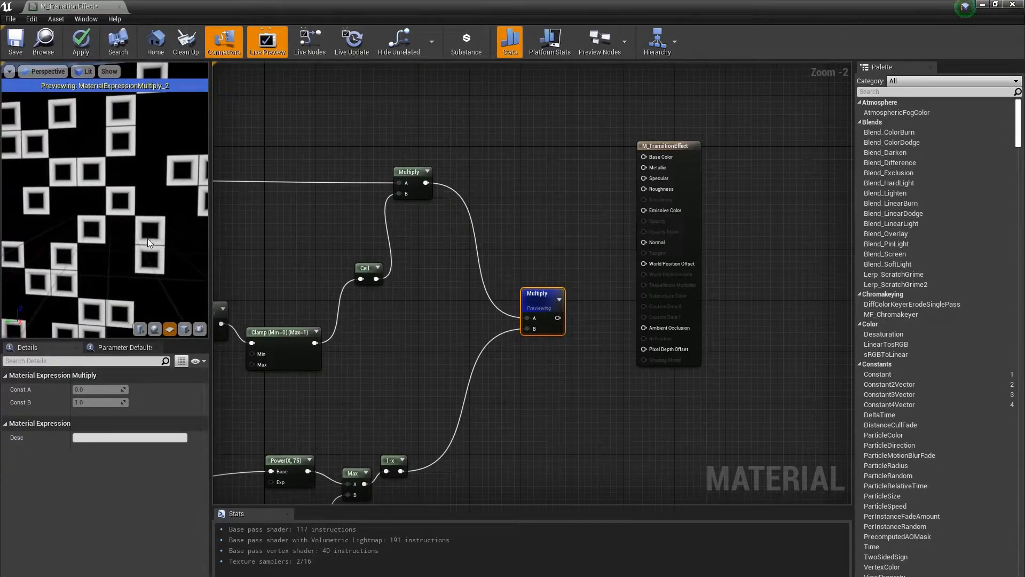
pyautogui.moveTo(148, 243); pyautogui.dragTo(160, 235)
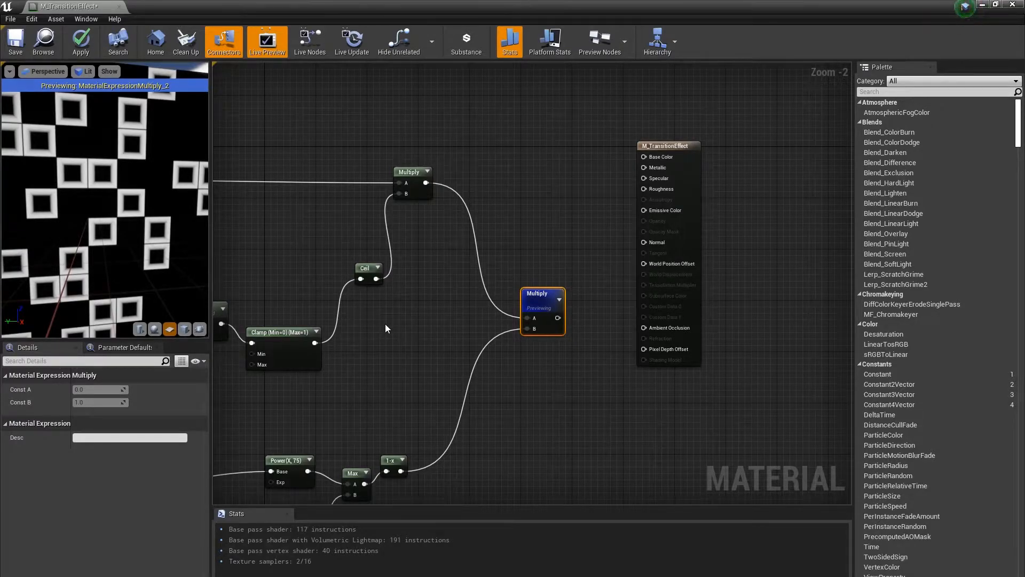
pyautogui.moveTo(382, 312); pyautogui.dragTo(421, 316, button='right')
pyautogui.rightClick(319, 337)
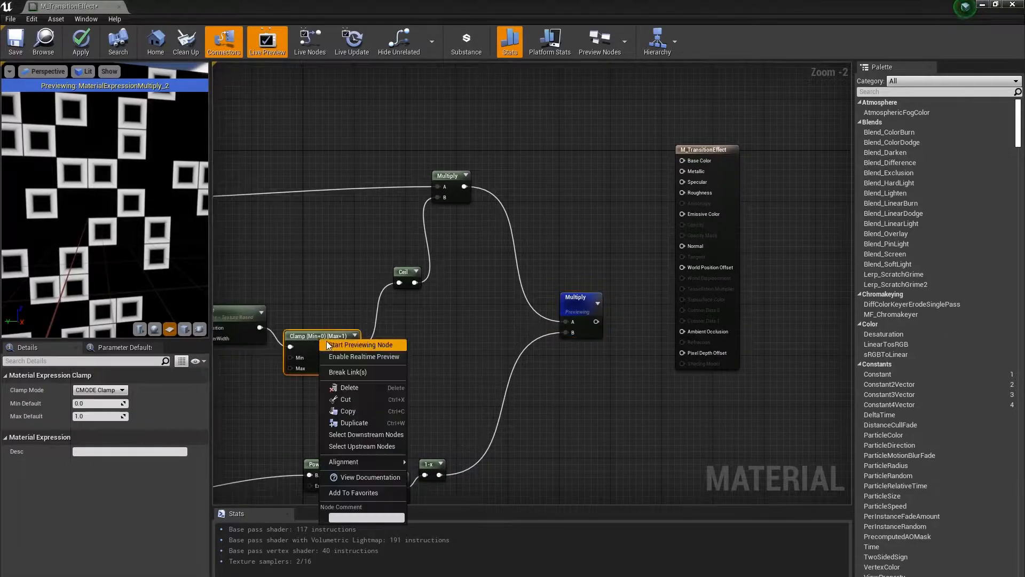
pyautogui.click(327, 343)
pyautogui.moveTo(327, 340); pyautogui.dragTo(316, 319)
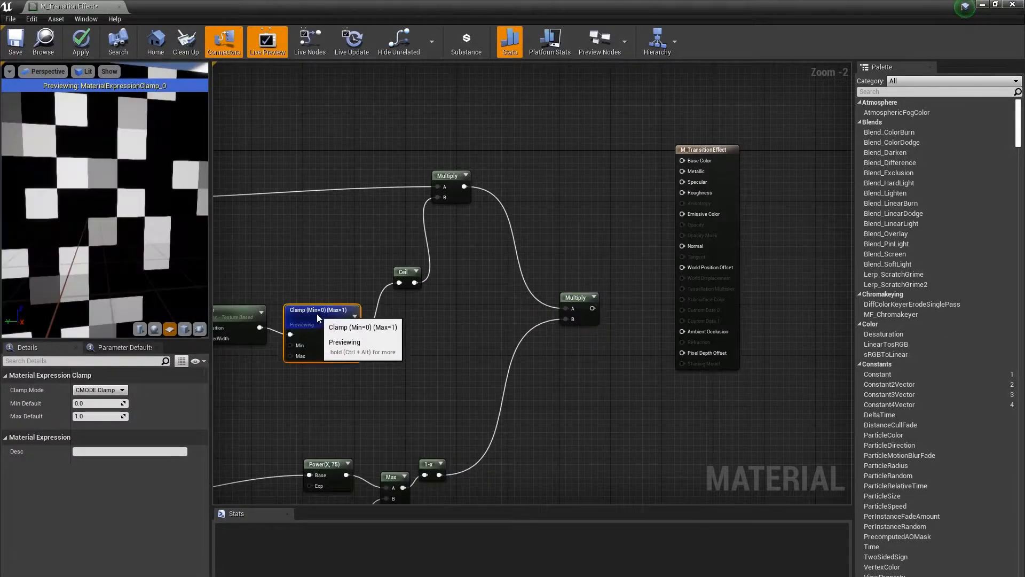
pyautogui.moveTo(129, 203); pyautogui.dragTo(95, 188)
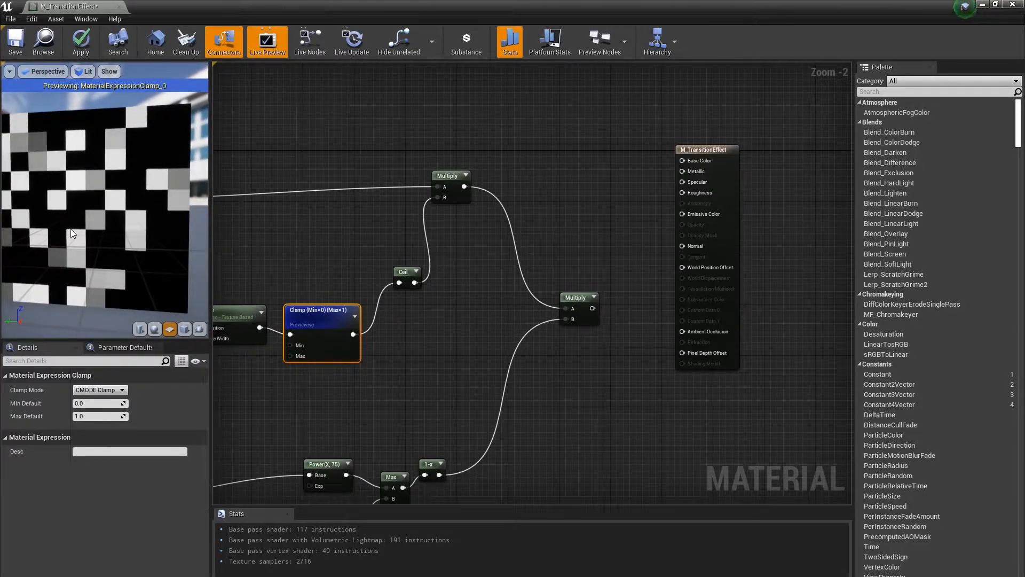
pyautogui.moveTo(86, 219); pyautogui.dragTo(101, 251)
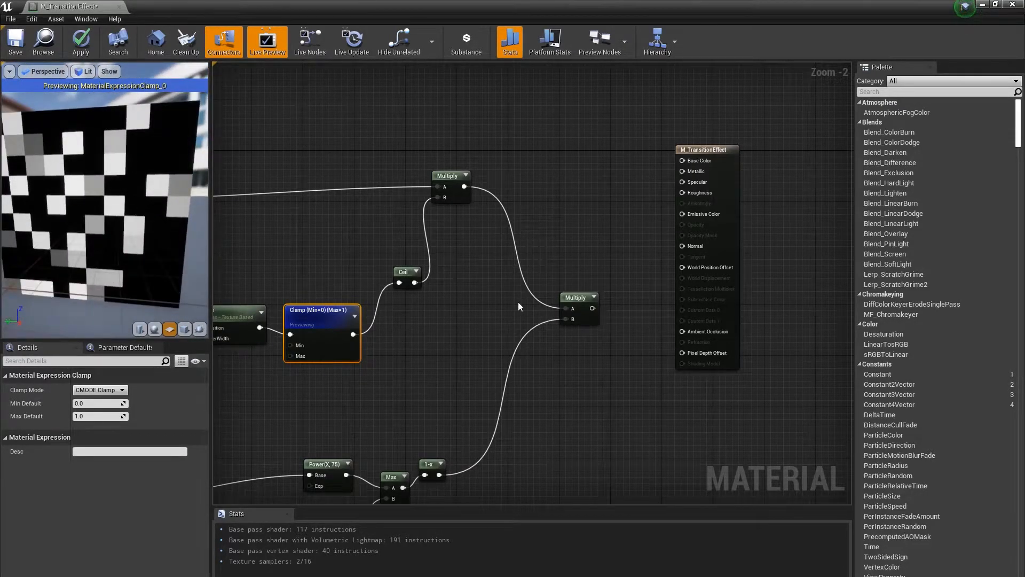
# - Insert a Multiply node before the final Multiply's A input, with the upper Multiply on its A and the Clamp output on its B
pyautogui.moveTo(565, 275); pyautogui.dragTo(486, 278, button='right')
pyautogui.click(496, 301)
pyautogui.moveTo(497, 300); pyautogui.dragTo(510, 294)
pyautogui.moveTo(275, 338); pyautogui.dragTo(428, 319)
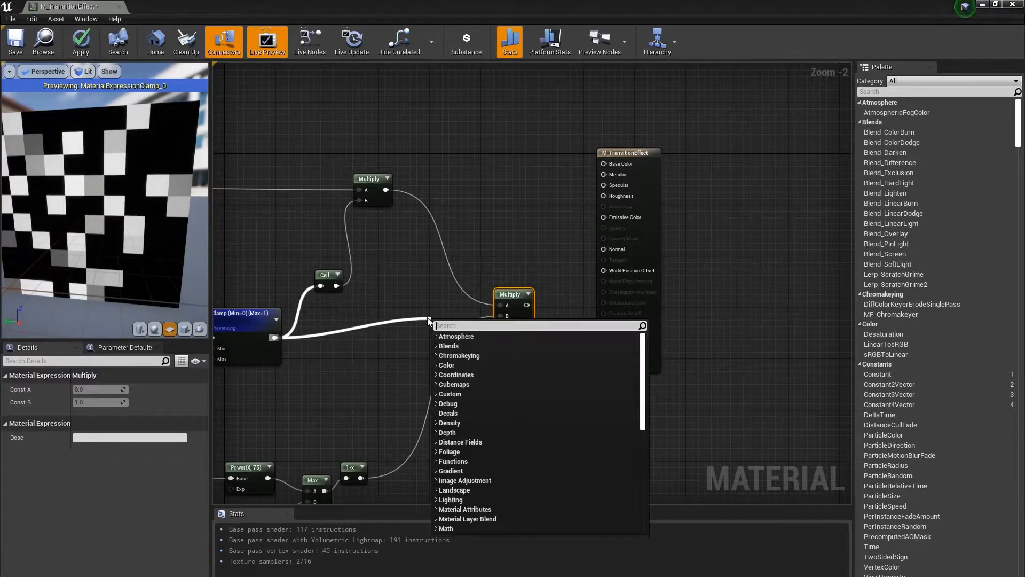
pyautogui.write('multiply')
pyautogui.press('Return')
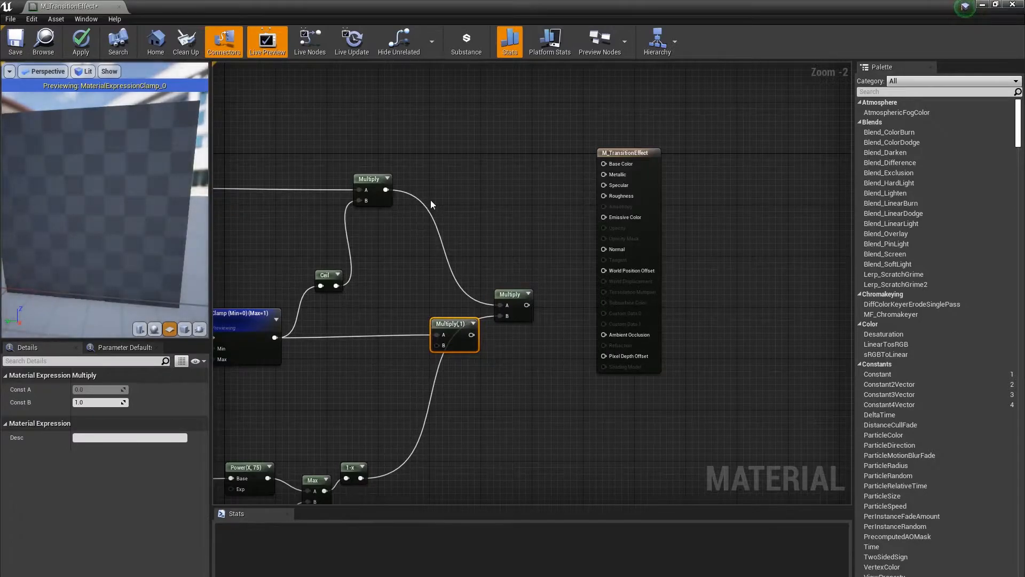
pyautogui.moveTo(437, 335)
pyautogui.keyDown('ctrl'); pyautogui.mouseDown()
pyautogui.moveTo(441, 356)
pyautogui.moveTo(436, 345)
pyautogui.mouseUp(); pyautogui.keyUp('ctrl')
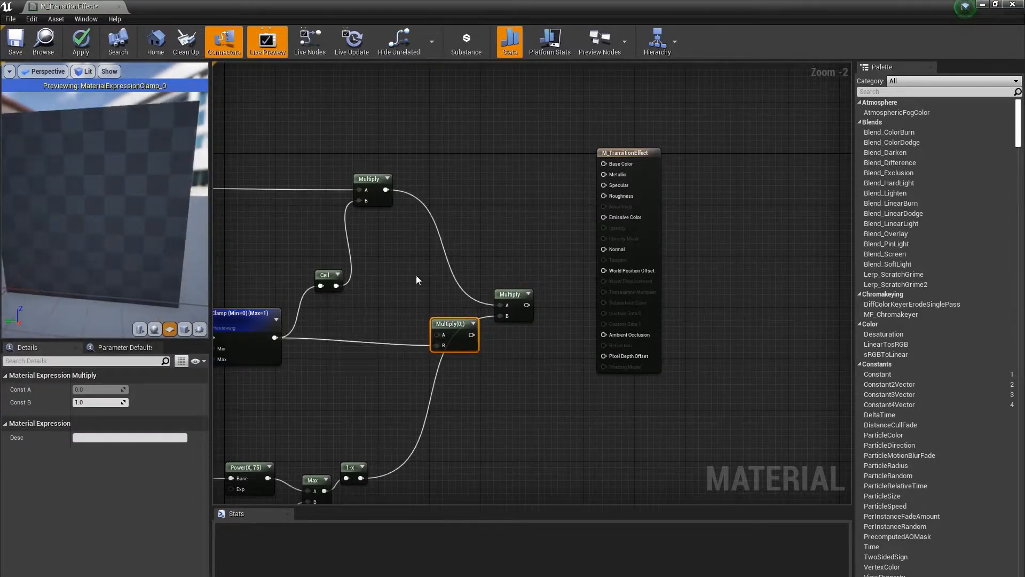
pyautogui.moveTo(385, 189); pyautogui.dragTo(500, 305)
pyautogui.moveTo(451, 327); pyautogui.dragTo(444, 292)
# - Preview the final Multiply node and examine the brightness of the square outlines from several angles on the plane
pyautogui.rightClick(513, 295)
pyautogui.click(534, 308)
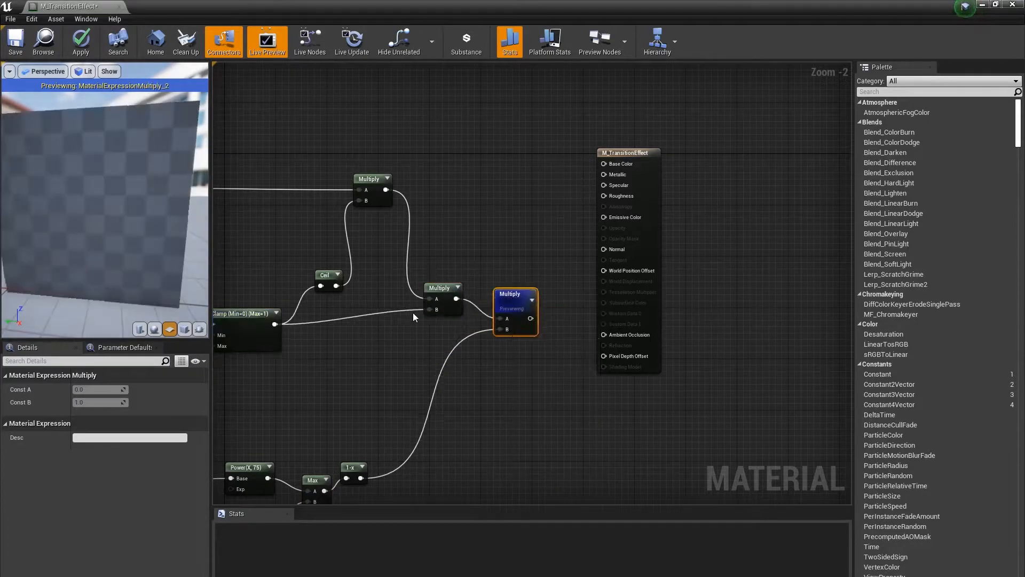
pyautogui.moveTo(81, 195); pyautogui.dragTo(83, 165, button='right')
pyautogui.moveTo(81, 195); pyautogui.dragTo(139, 196)
pyautogui.moveTo(81, 195)
pyautogui.mouseDown(button='right')
pyautogui.moveTo(81, 230)
pyautogui.moveTo(81, 211)
pyautogui.mouseUp(button='right')
pyautogui.moveTo(81, 195); pyautogui.dragTo(42, 193)
pyautogui.moveTo(81, 195); pyautogui.dragTo(111, 209, button='middle')
pyautogui.moveTo(159, 219); pyautogui.dragTo(160, 174, button='right')
pyautogui.moveTo(159, 218); pyautogui.dragTo(195, 241)
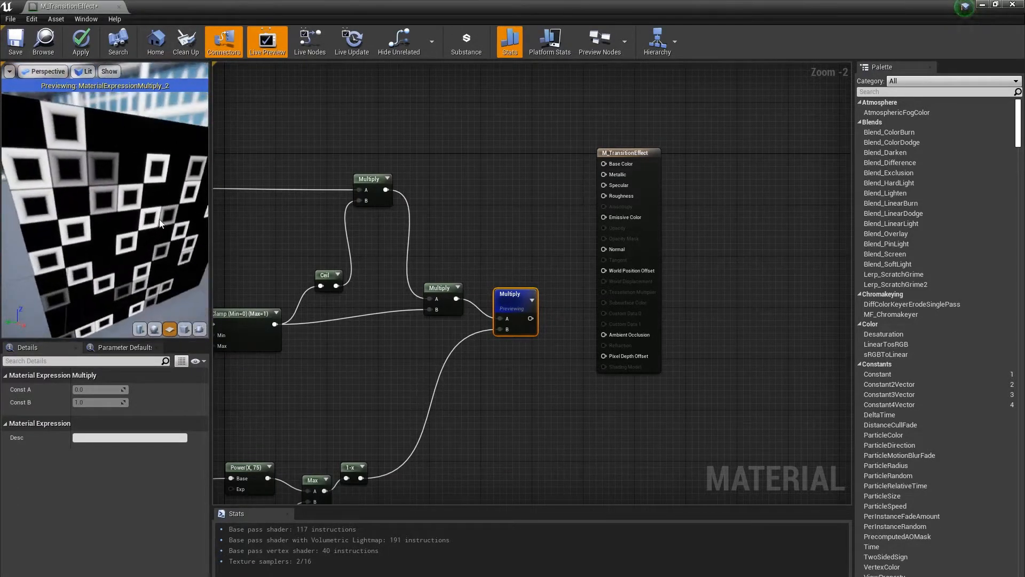
# - Set the material's blend mode to Translucent
pyautogui.click(121, 348)
pyautogui.moveTo(311, 435); pyautogui.dragTo(217, 464, button='right')
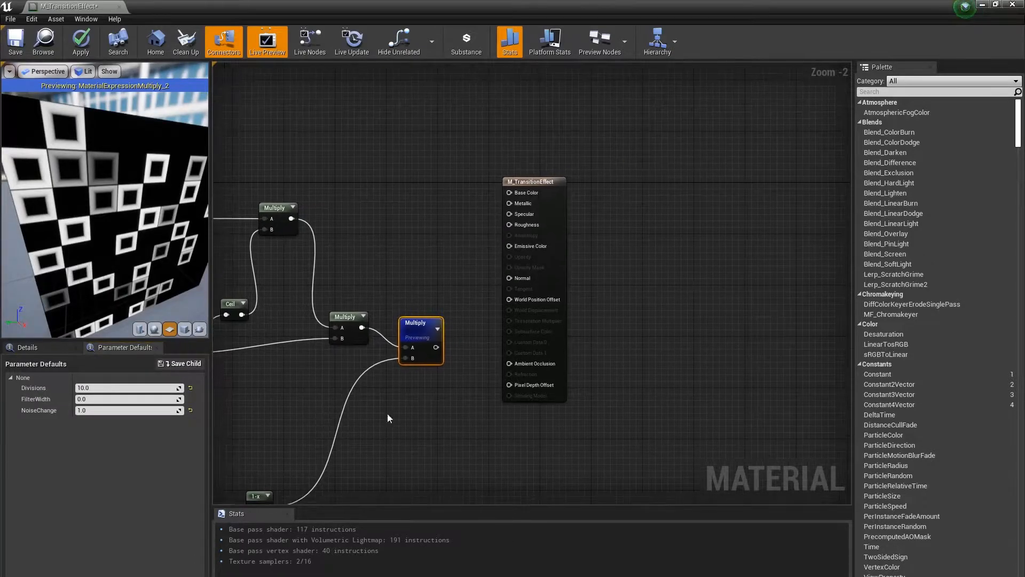
pyautogui.click(287, 432)
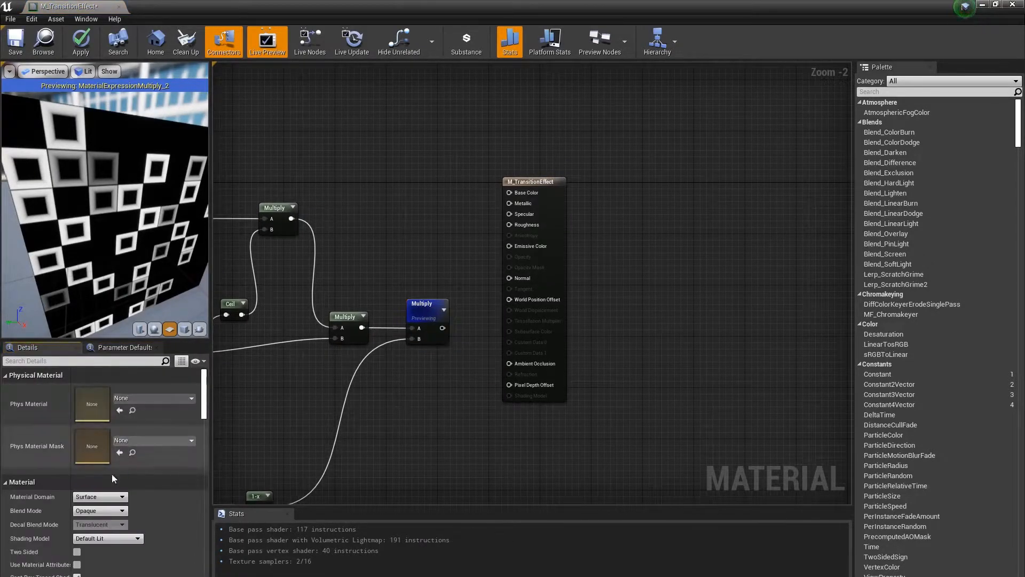
pyautogui.click(111, 497)
pyautogui.click(112, 505)
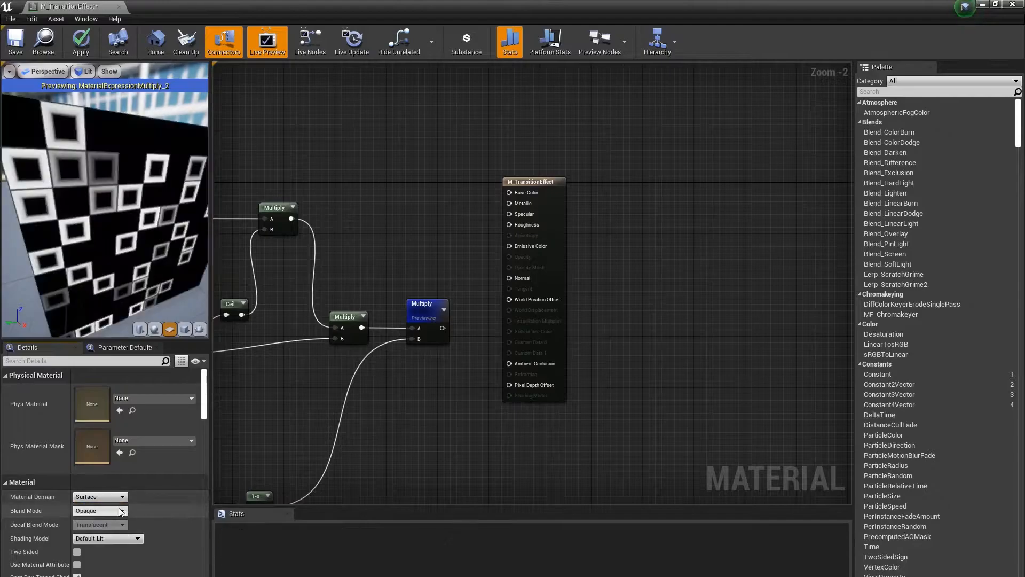
pyautogui.click(101, 511)
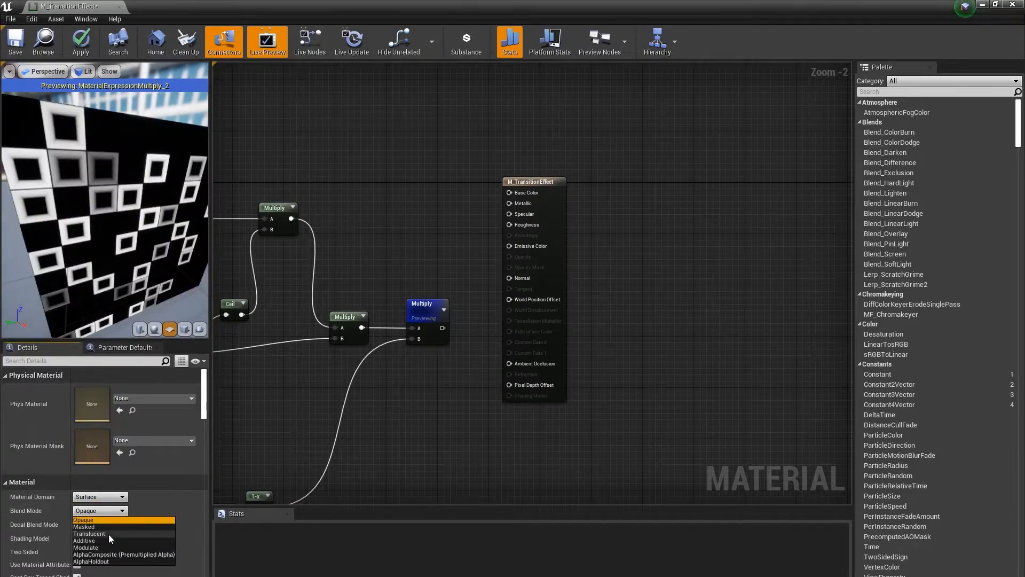
pyautogui.click(108, 533)
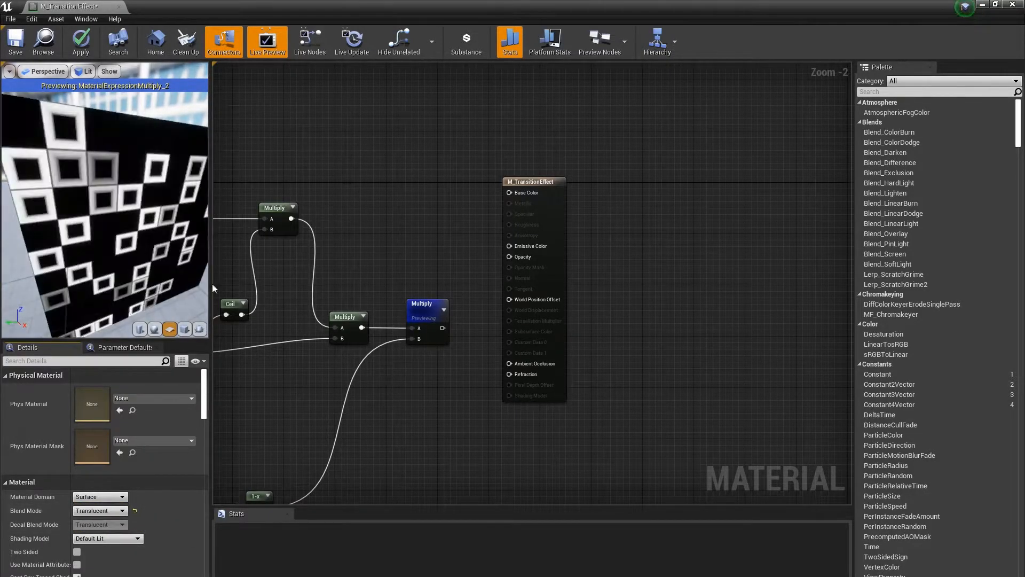
# - Move the M_TransitionEffect result node farther from the graph, and shift the last two Multiply nodes slightly down together
pyautogui.moveTo(578, 198); pyautogui.dragTo(481, 187, button='right')
pyautogui.moveTo(433, 172); pyautogui.dragTo(581, 169)
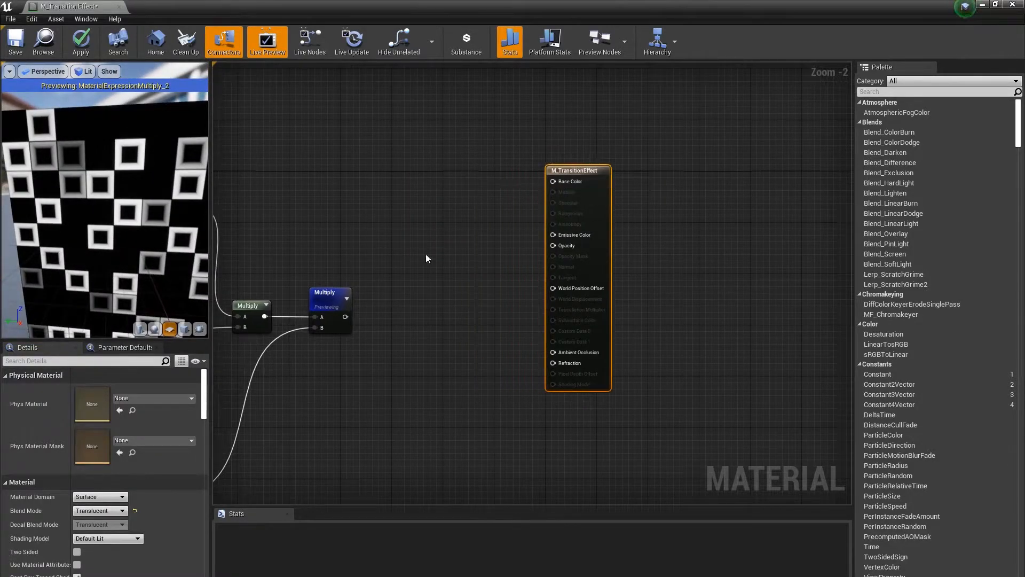
pyautogui.scroll(-6, 491, 269)
pyautogui.scroll(2, 438, 299)
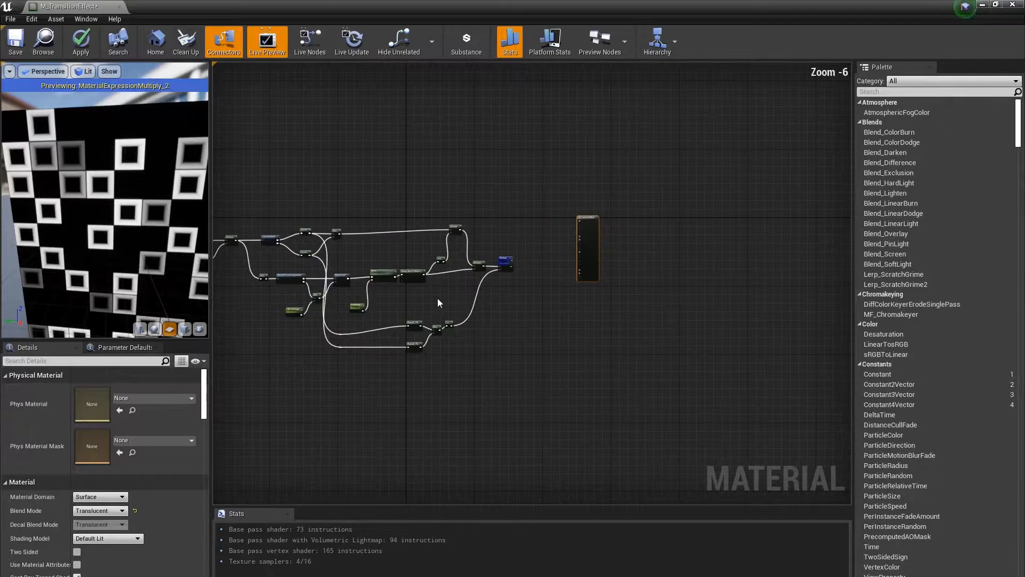
pyautogui.scroll(3, 483, 262)
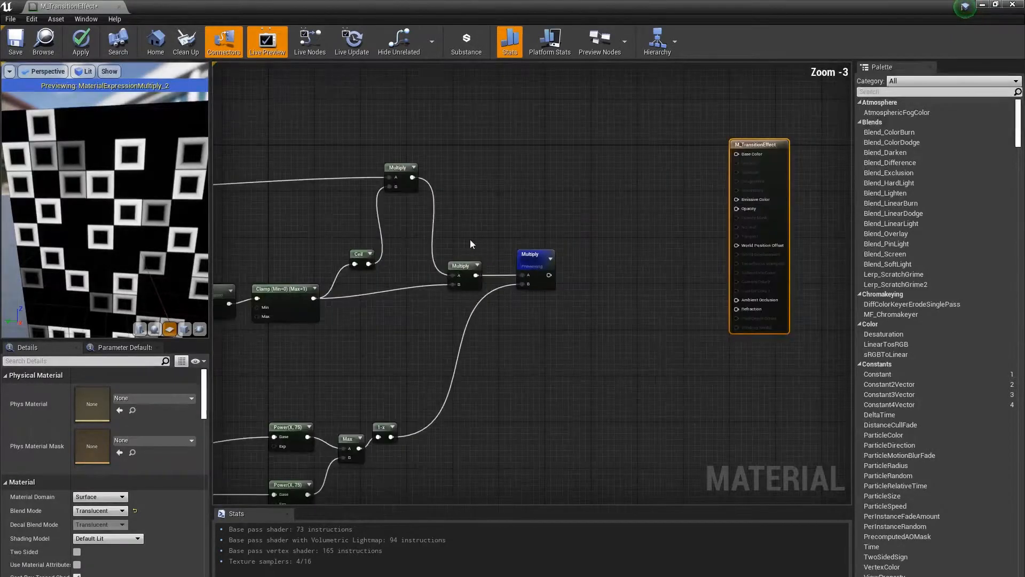
pyautogui.moveTo(470, 239); pyautogui.dragTo(526, 294)
pyautogui.click(468, 264)
pyautogui.moveTo(473, 274); pyautogui.dragTo(473, 286)
pyautogui.scroll(-4, 116, 244)
pyautogui.moveTo(108, 253); pyautogui.dragTo(123, 238)
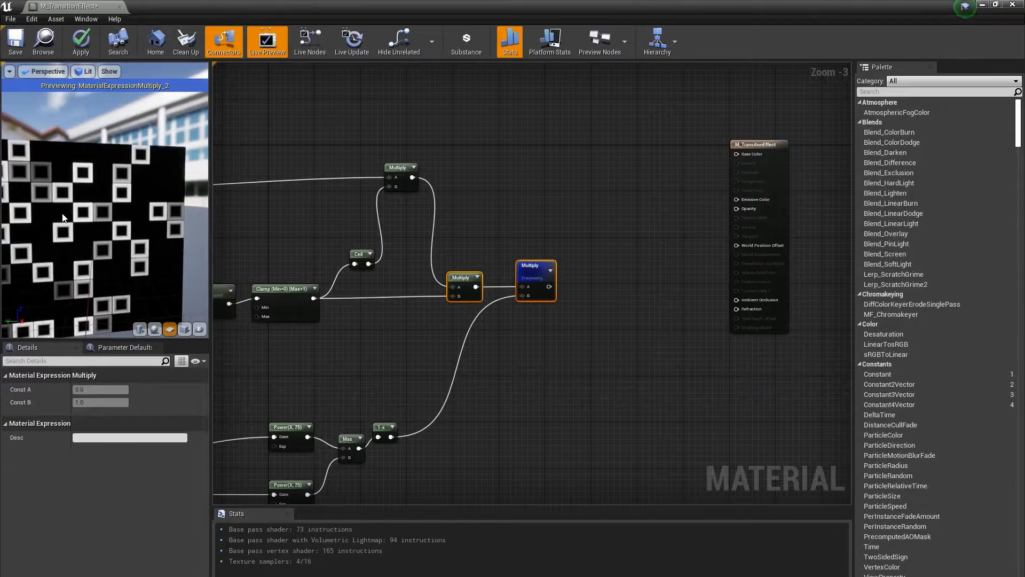
pyautogui.moveTo(127, 203); pyautogui.dragTo(113, 257)
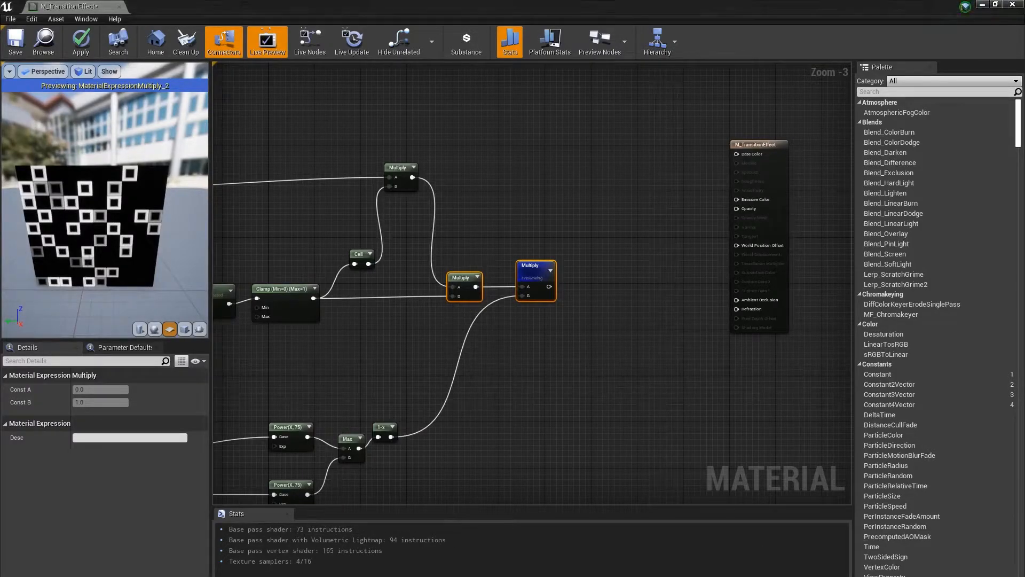
# - Add a BoxMask-3D node in the empty graph area above the existing nodes
pyautogui.scroll(-1, 532, 283)
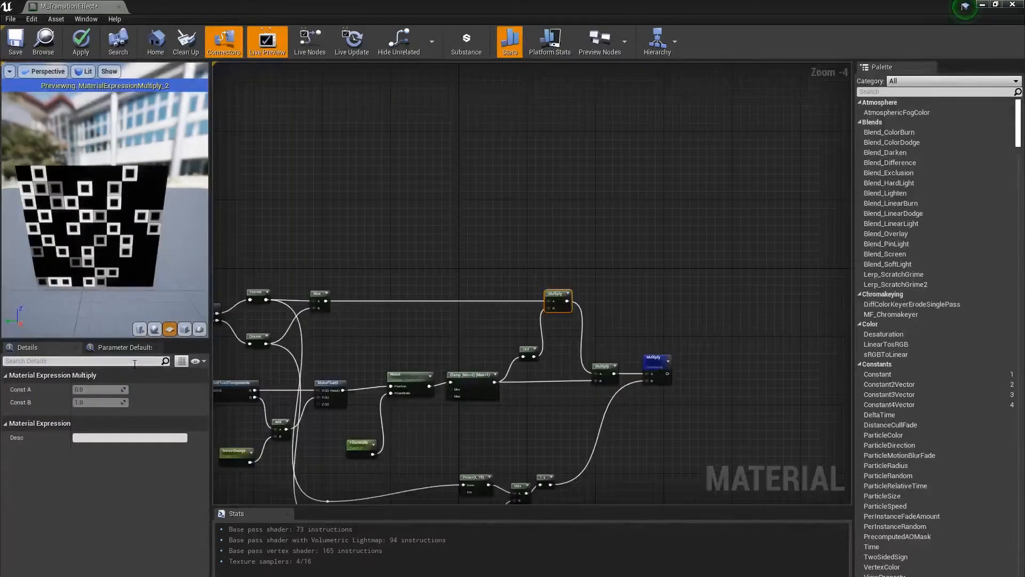
pyautogui.moveTo(379, 219); pyautogui.dragTo(475, 341, button='right')
pyautogui.scroll(3, 417, 313)
pyautogui.scroll(-2, 418, 313)
pyautogui.moveTo(587, 315); pyautogui.dragTo(500, 319, button='right')
pyautogui.rightClick(500, 318)
pyautogui.write('boxmask')
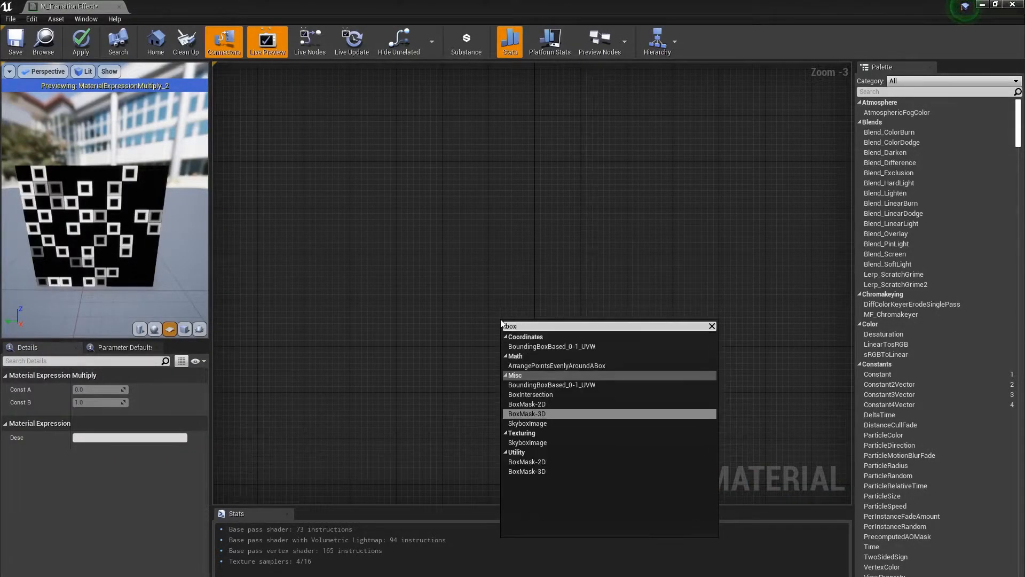
pyautogui.press('Up')
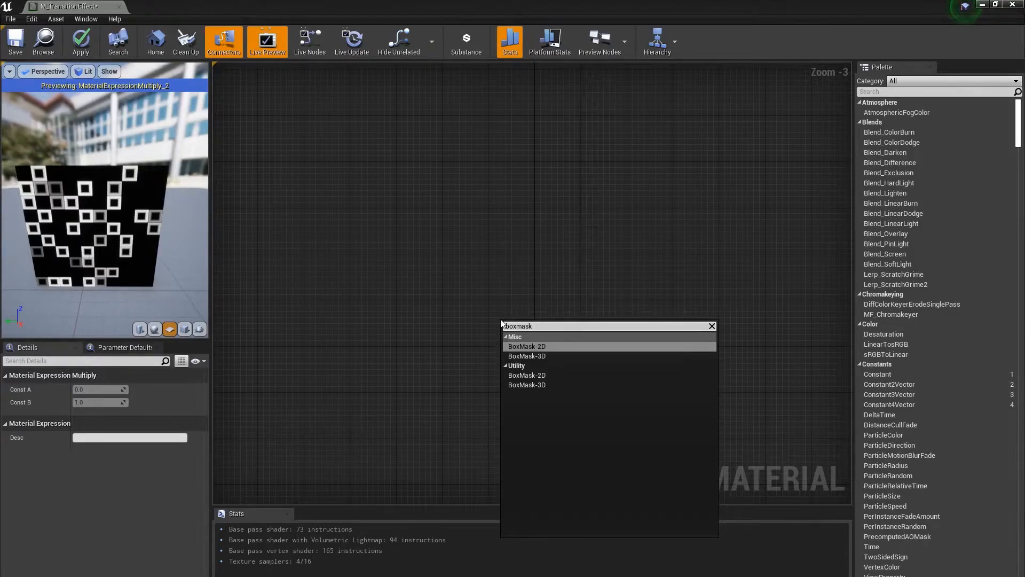
pyautogui.press('Down')
pyautogui.press('Return')
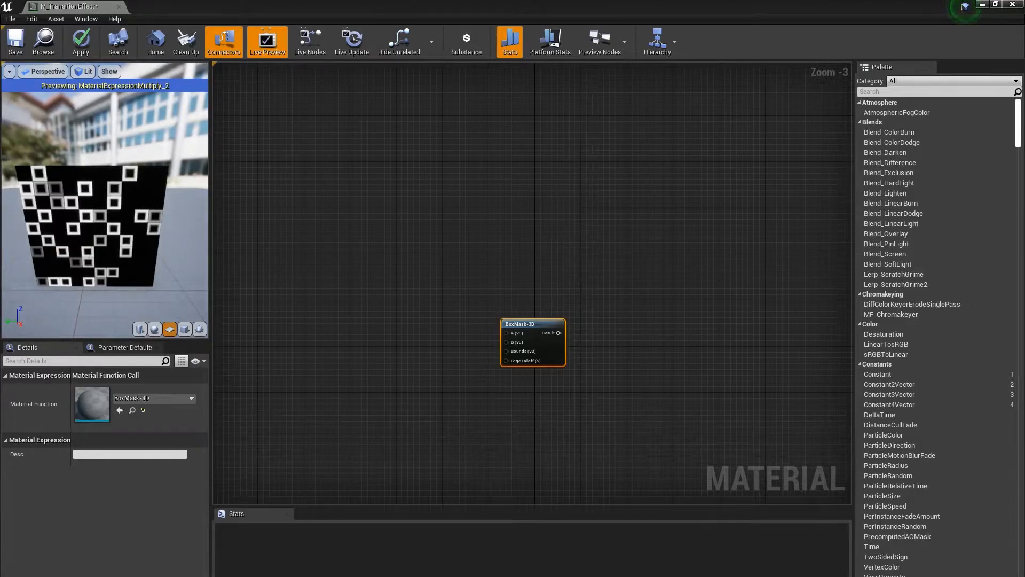
pyautogui.moveTo(584, 304); pyautogui.dragTo(534, 323, button='right')
pyautogui.click(533, 323)
pyautogui.moveTo(487, 341); pyautogui.dragTo(476, 317)
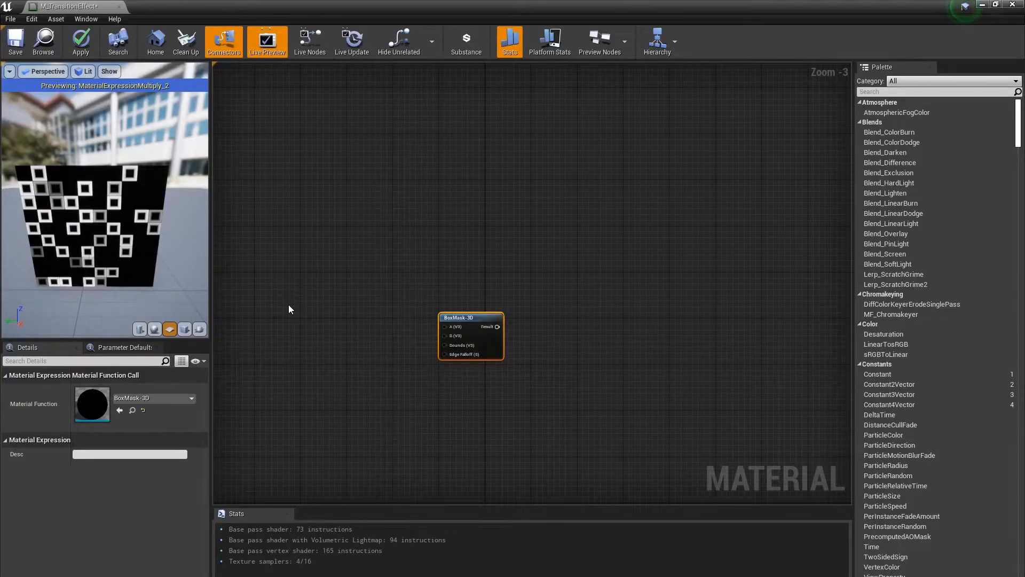
# - Add an Absolute World Position node, connect it to the BoxMask-3D's A input, and place it above and before the mask
pyautogui.rightClick(289, 308)
pyautogui.write('world')
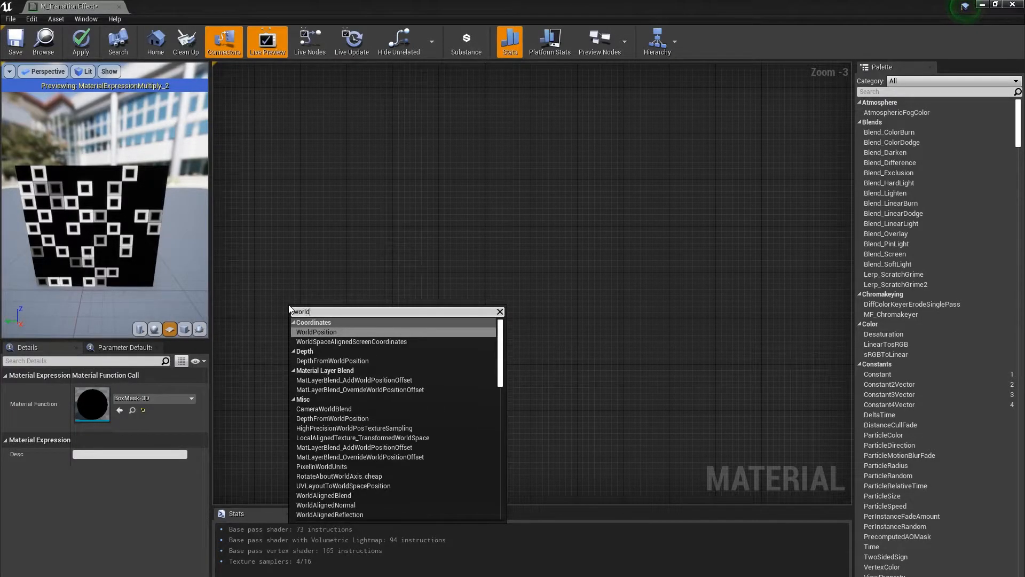
pyautogui.press('Return')
pyautogui.moveTo(351, 324); pyautogui.dragTo(444, 327)
pyautogui.moveTo(278, 278); pyautogui.dragTo(341, 332)
pyautogui.moveTo(321, 315); pyautogui.dragTo(284, 281)
# - Add a vector parameter named Position below Absolute World Position and connect it to the BoxMask-3D's B input
pyautogui.rightClick(266, 331)
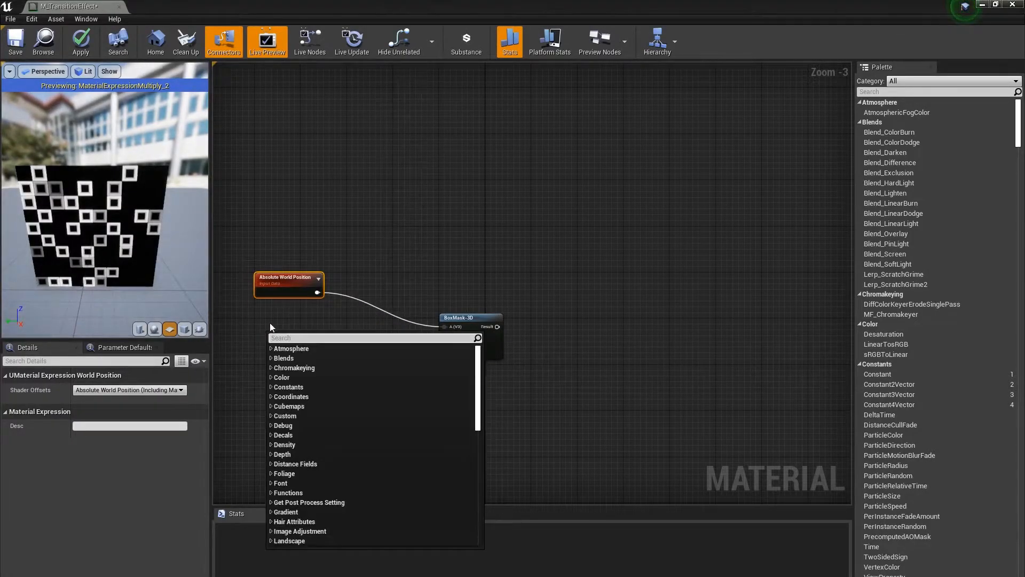
pyautogui.click(267, 320)
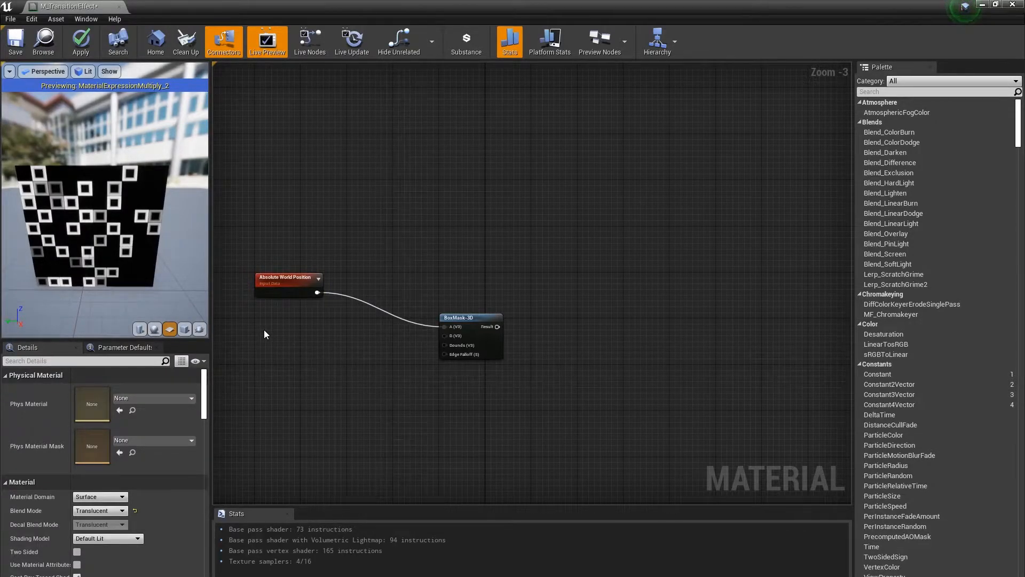
pyautogui.click(264, 329)
pyautogui.scroll(3, 266, 331)
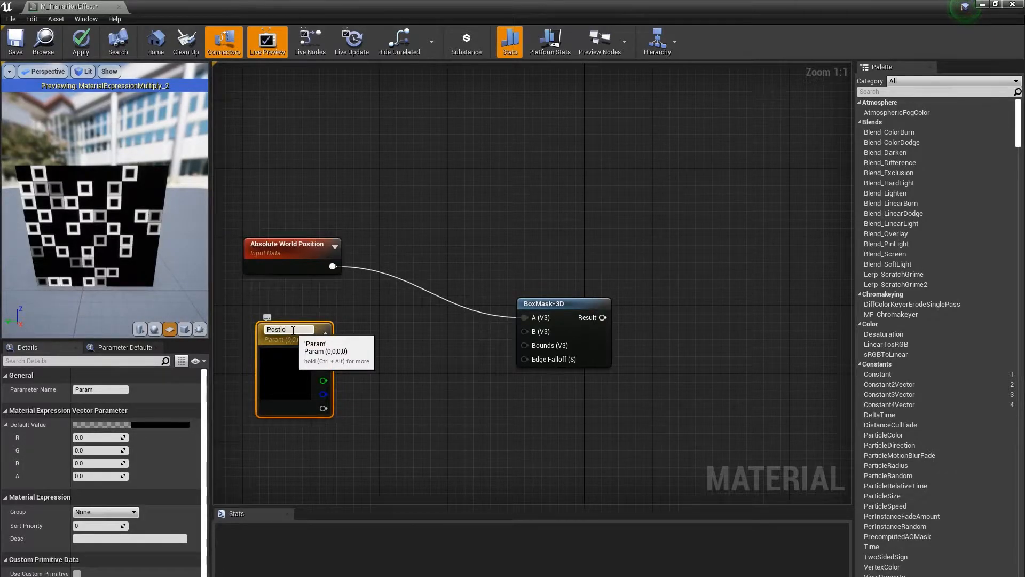
pyautogui.write('Position')
pyautogui.press('Return')
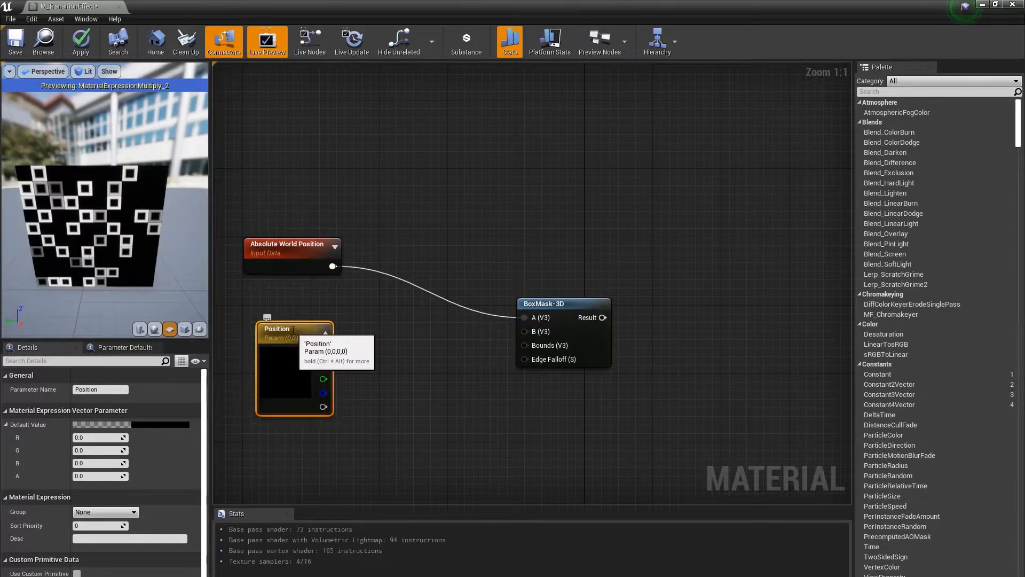
pyautogui.moveTo(323, 351); pyautogui.dragTo(525, 332)
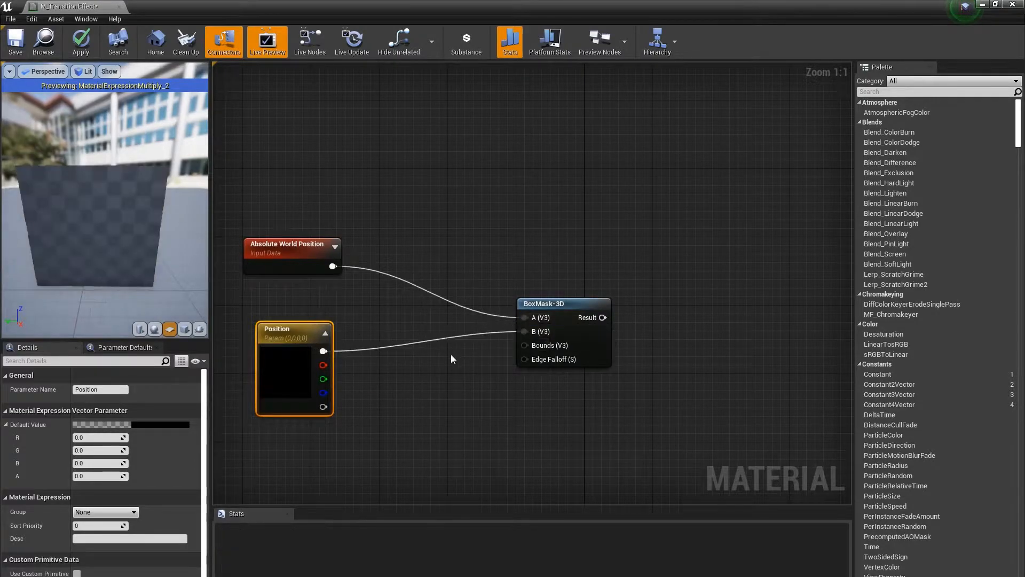
# - Add a vector parameter named Bounds below Position, connect it to the BoxMask-3D's Bounds input, and line it up under Position
pyautogui.moveTo(450, 354); pyautogui.dragTo(540, 333, button='right')
pyautogui.click(372, 445)
pyautogui.click(378, 444)
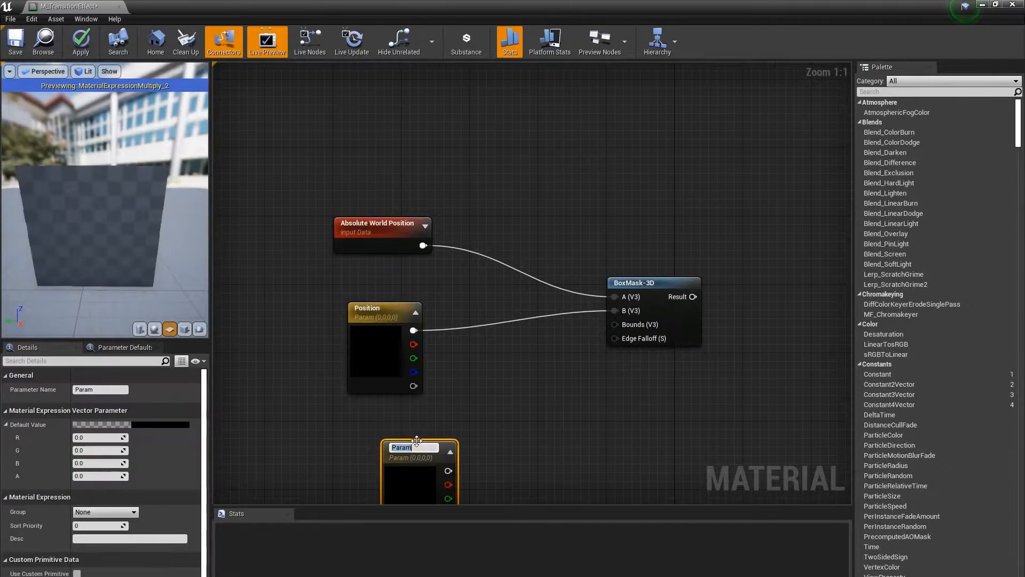
pyautogui.write('Bounds')
pyautogui.press('Return')
pyautogui.moveTo(448, 468); pyautogui.dragTo(615, 324)
pyautogui.moveTo(495, 407); pyautogui.dragTo(567, 362, button='right')
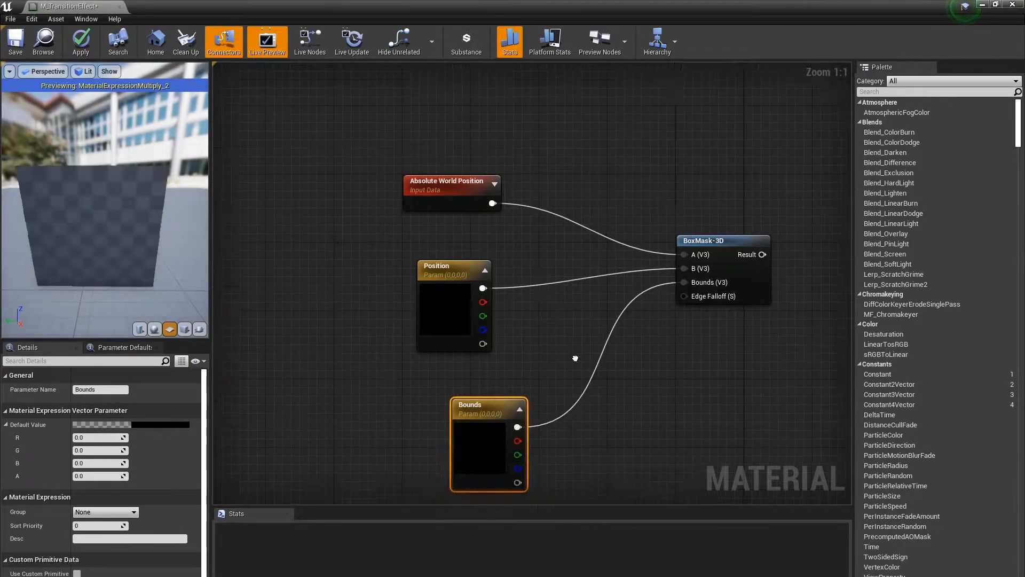
pyautogui.moveTo(447, 396); pyautogui.dragTo(438, 397)
# - Set the Bounds parameter's default R, G and B values to 15
pyautogui.click(92, 439)
pyautogui.write('15')
pyautogui.click(84, 451)
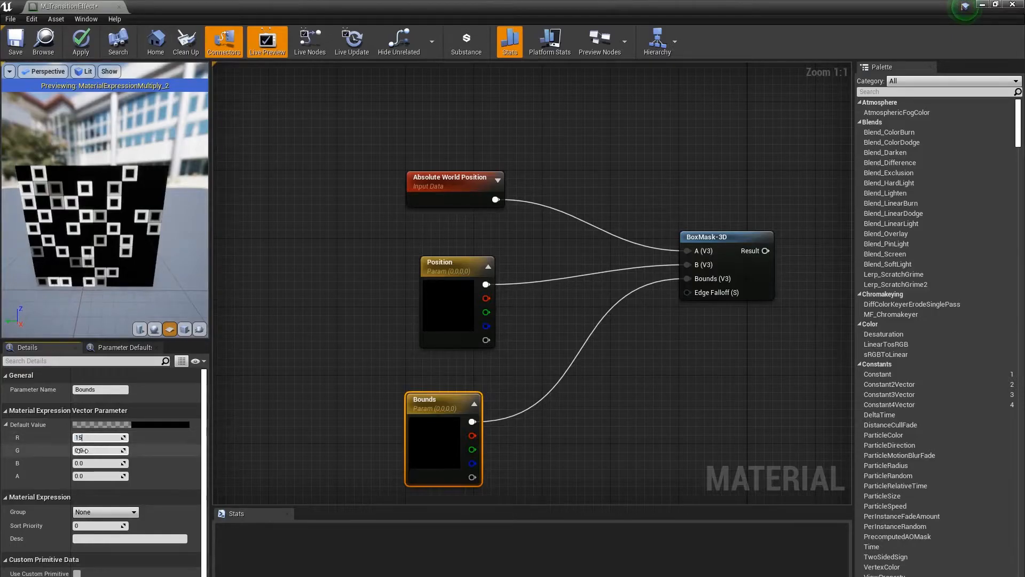
pyautogui.write('15')
pyautogui.press('Tab')
pyautogui.write('15')
pyautogui.press('Return')
# - Preview the BoxMask-3D node's result on the plane and orbit the preview to inspect the masked box
pyautogui.rightClick(698, 241)
pyautogui.click(718, 253)
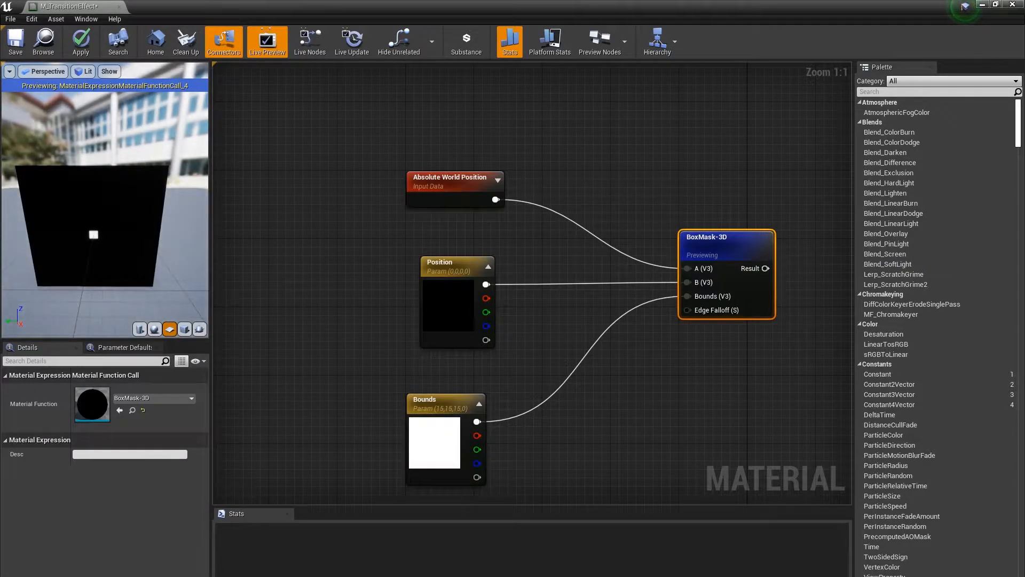
pyautogui.moveTo(120, 237); pyautogui.dragTo(120, 283, button='right')
pyautogui.moveTo(120, 237); pyautogui.dragTo(154, 221)
# - Line Bounds up under Position and set its default R, G and B values to 25
pyautogui.moveTo(438, 401); pyautogui.dragTo(447, 385)
pyautogui.click(91, 463)
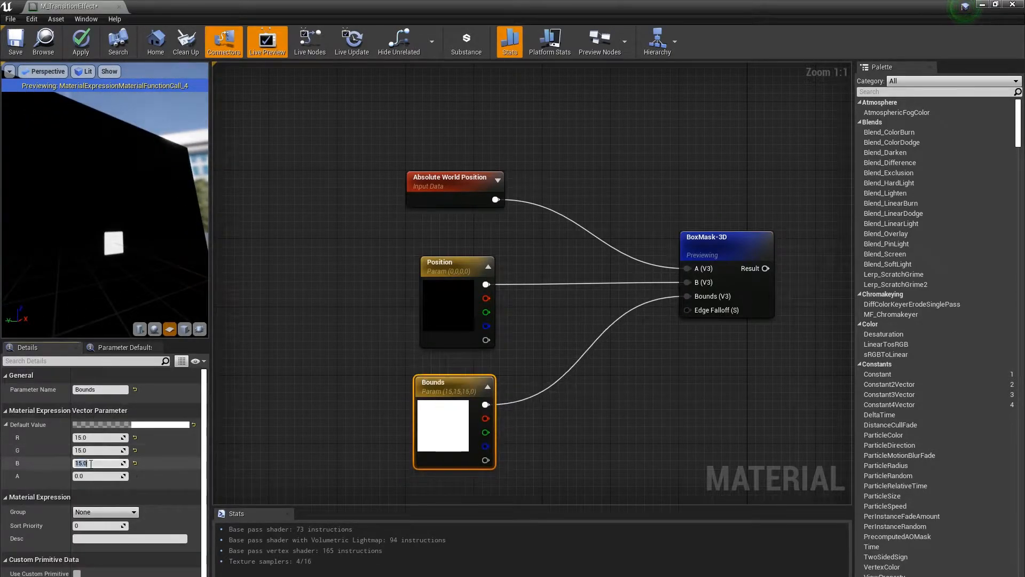
pyautogui.write('25')
pyautogui.press('Return')
pyautogui.click(93, 451)
pyautogui.write('25')
pyautogui.press('Return')
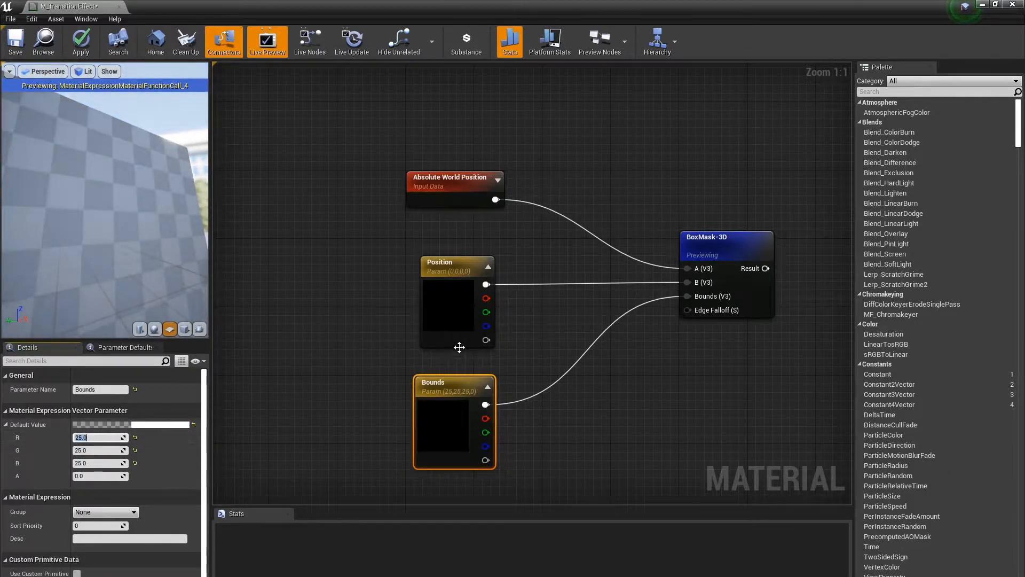
pyautogui.moveTo(433, 291); pyautogui.dragTo(416, 306, button='right')
pyautogui.scroll(-5, 131, 249)
pyautogui.moveTo(132, 249); pyautogui.dragTo(144, 251)
# - Arrange Absolute World Position, Position and Bounds in a tighter stack before the BoxMask-3D
pyautogui.moveTo(638, 371); pyautogui.dragTo(606, 374, button='right')
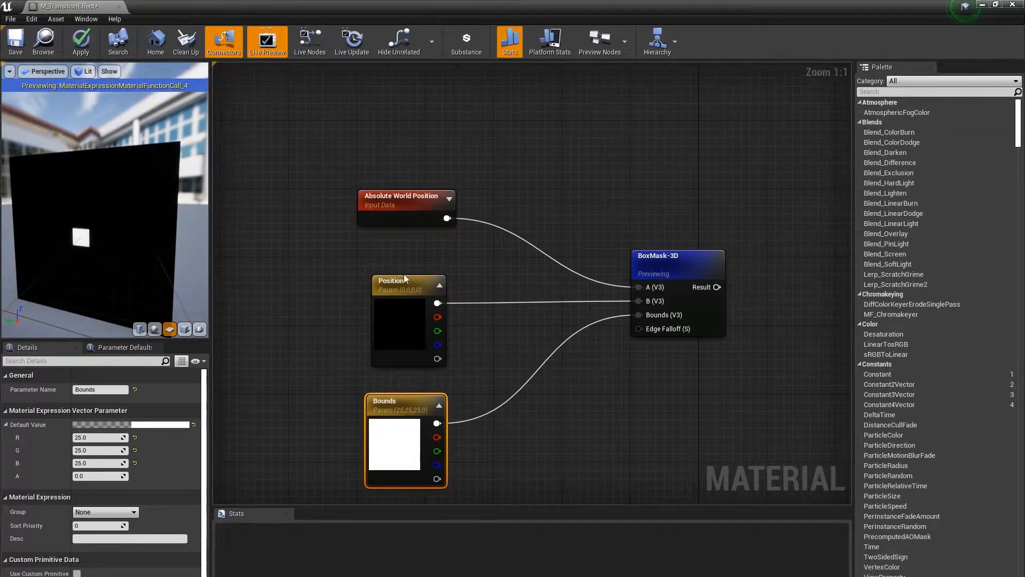
pyautogui.moveTo(406, 278); pyautogui.dragTo(384, 271)
pyautogui.moveTo(373, 255); pyautogui.dragTo(394, 389)
pyautogui.click(353, 269)
pyautogui.moveTo(353, 268); pyautogui.dragTo(380, 277)
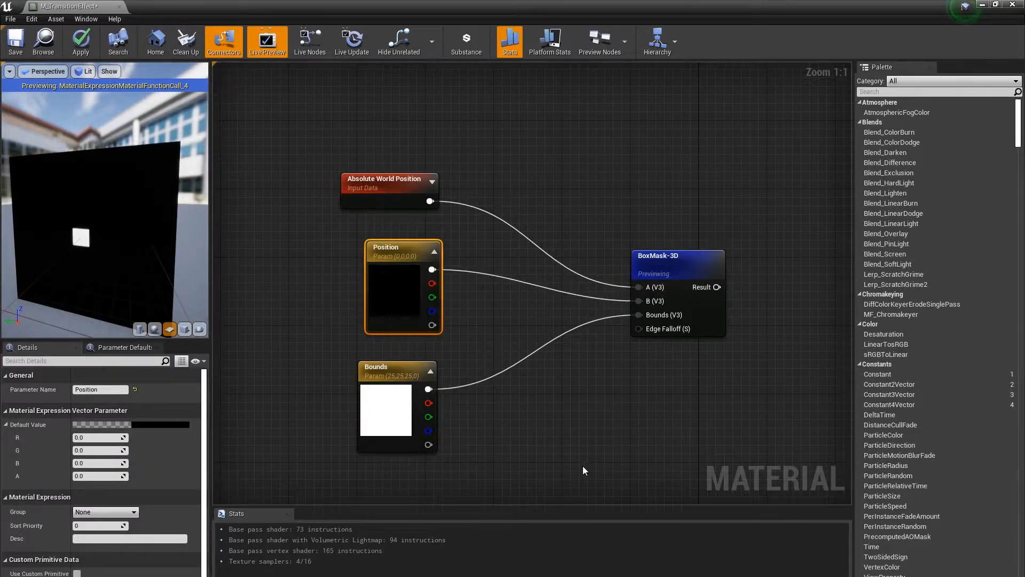
# - Add a scalar parameter named Hardness below the mask and connect it to the BoxMask-3D's Edge Falloff input
pyautogui.moveTo(566, 459); pyautogui.dragTo(498, 388, button='right')
pyautogui.click(498, 388)
pyautogui.press('s')
pyautogui.click(482, 366)
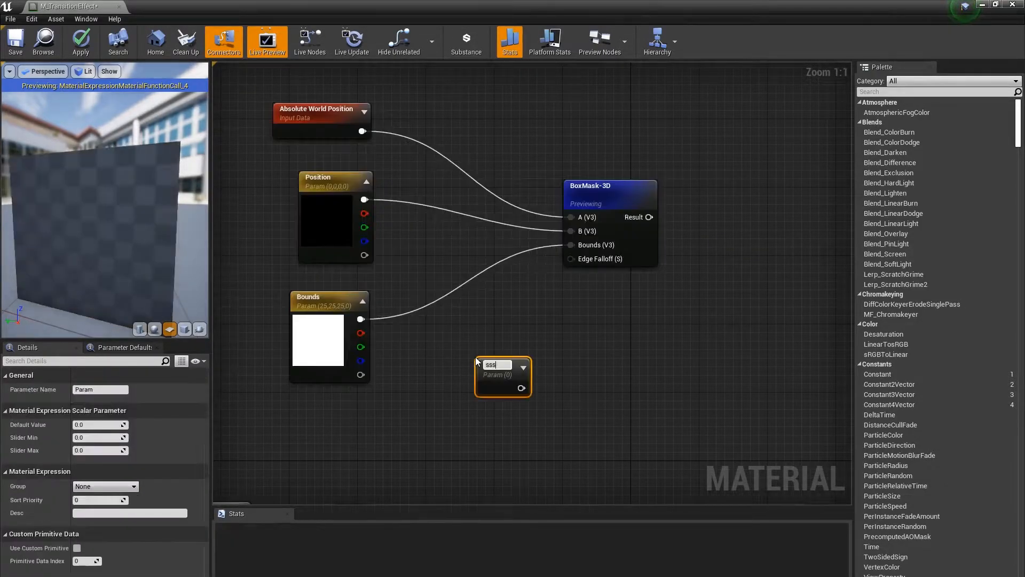
pyautogui.write('sss')
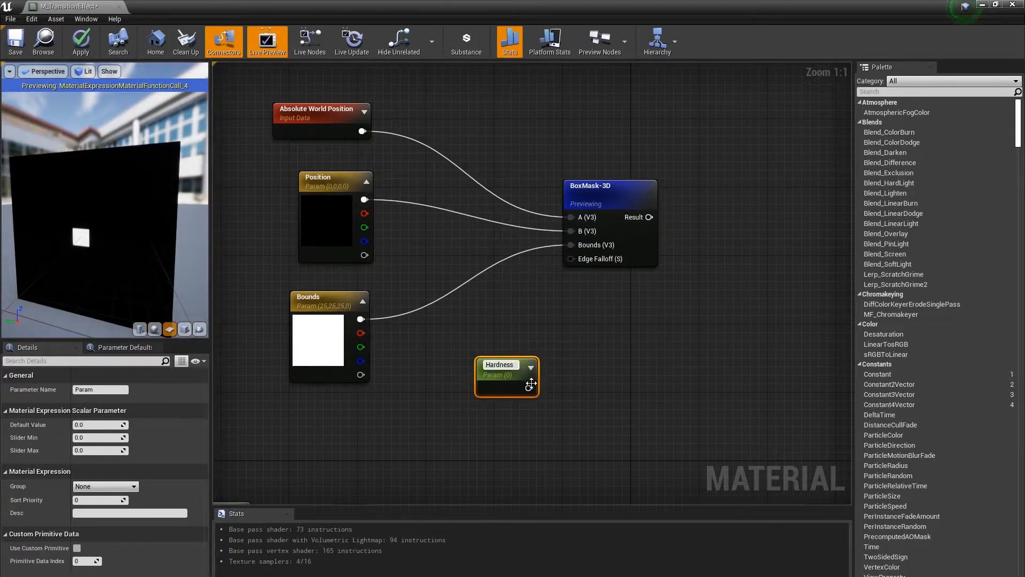
pyautogui.moveTo(529, 385); pyautogui.dragTo(558, 325)
pyautogui.moveTo(575, 261); pyautogui.dragTo(572, 259)
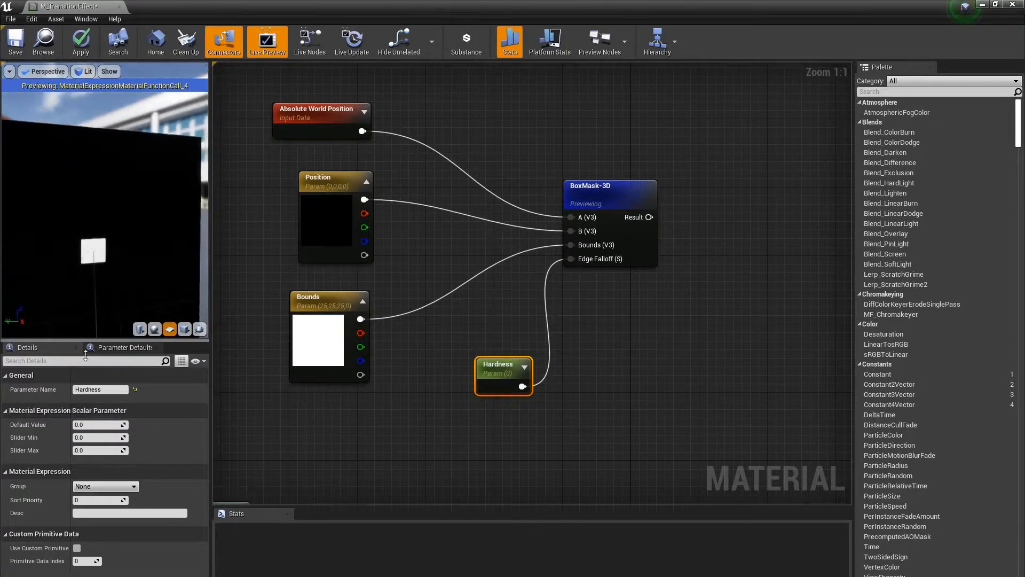
# - Set the Hardness parameter's default value to 15 and inspect the softened box in the preview
pyautogui.moveTo(91, 425); pyautogui.dragTo(63, 433)
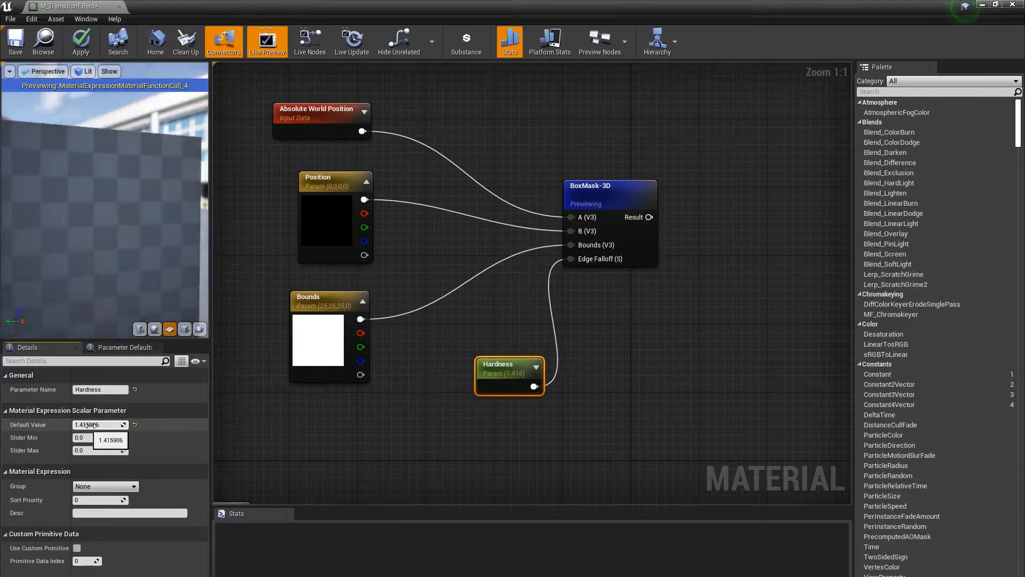
pyautogui.click(86, 425)
pyautogui.write('15')
pyautogui.press('Return')
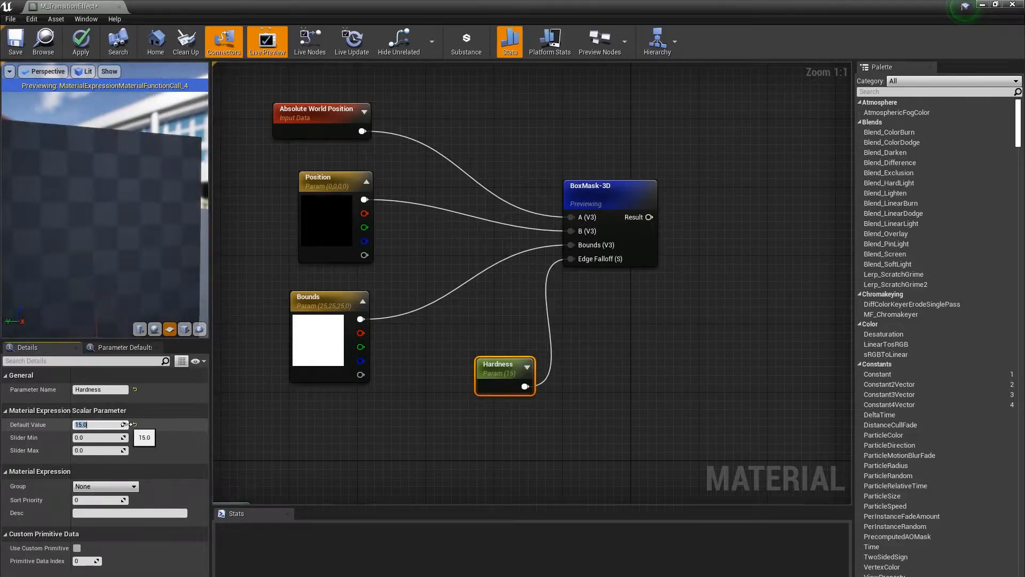
pyautogui.moveTo(123, 248); pyautogui.dragTo(145, 269)
pyautogui.moveTo(145, 269); pyautogui.dragTo(142, 297, button='right')
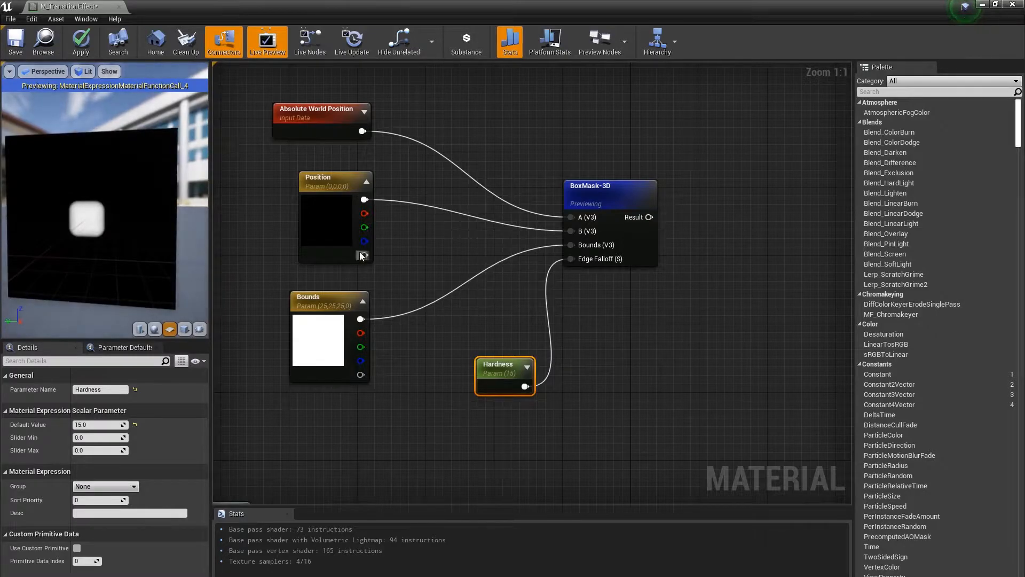
# - Align Position and Bounds in a column under Absolute World Position
pyautogui.moveTo(360, 256); pyautogui.dragTo(443, 322, button='right')
pyautogui.click(411, 245)
pyautogui.moveTo(412, 245); pyautogui.dragTo(387, 239)
pyautogui.moveTo(389, 370); pyautogui.dragTo(372, 352)
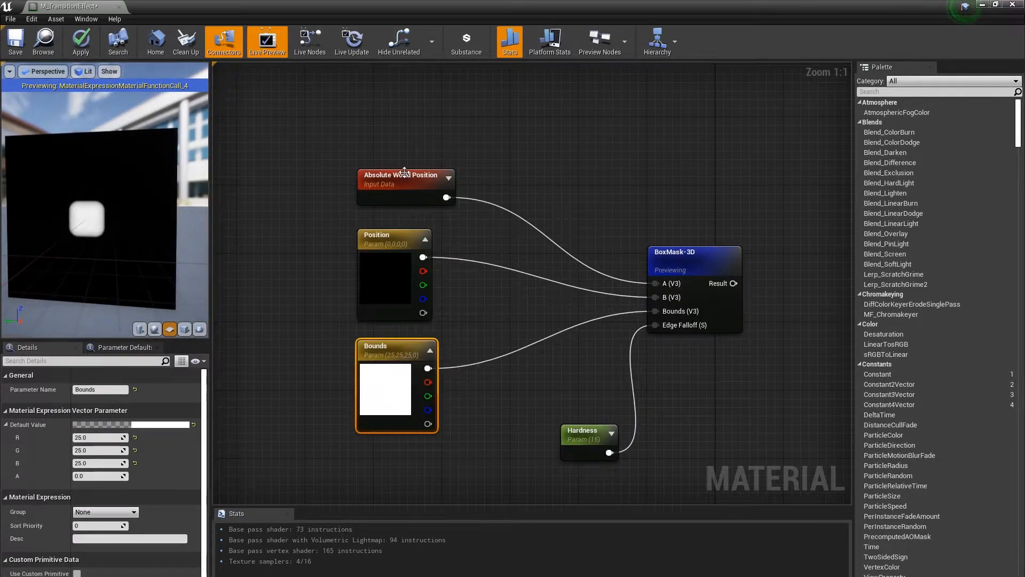
pyautogui.moveTo(110, 265); pyautogui.dragTo(83, 215)
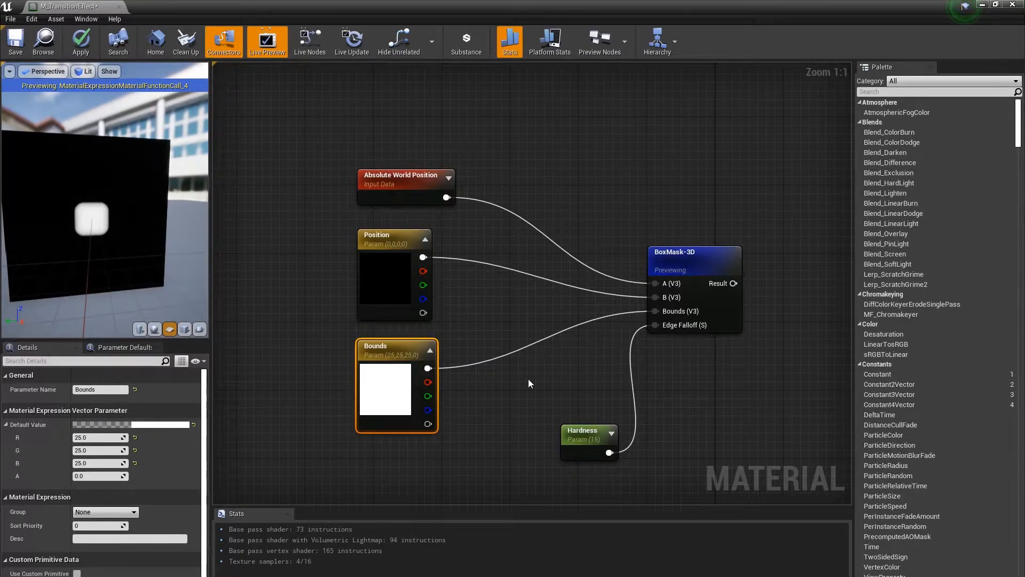
# - Duplicate the BoxMask-3D node, place the copy above the original, and shift the existing nodes down to make room
pyautogui.moveTo(652, 444); pyautogui.dragTo(627, 419, button='right')
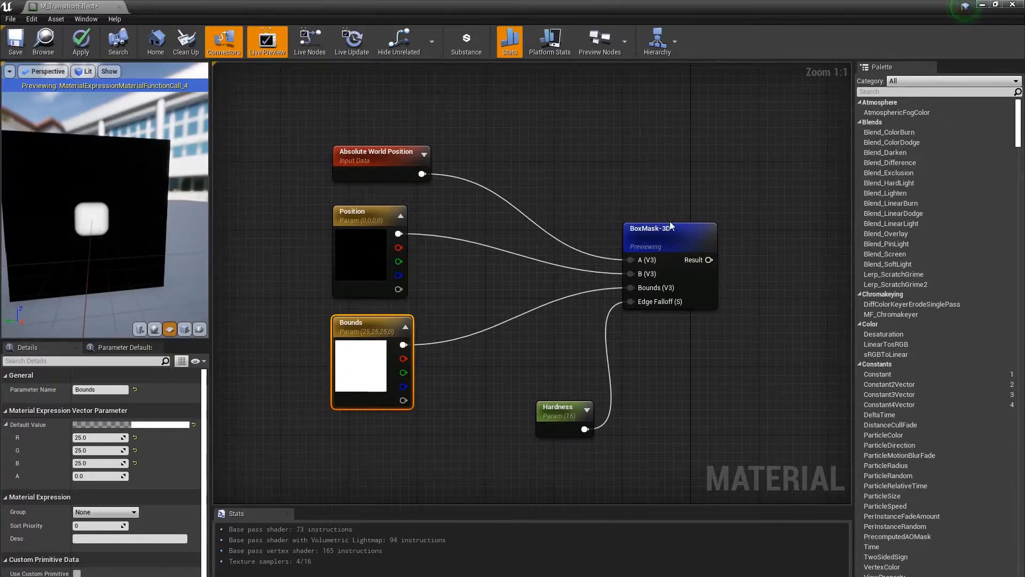
pyautogui.click(670, 222)
pyautogui.moveTo(714, 347); pyautogui.dragTo(663, 312, button='right')
pyautogui.hotkey('ctrl', 'v')
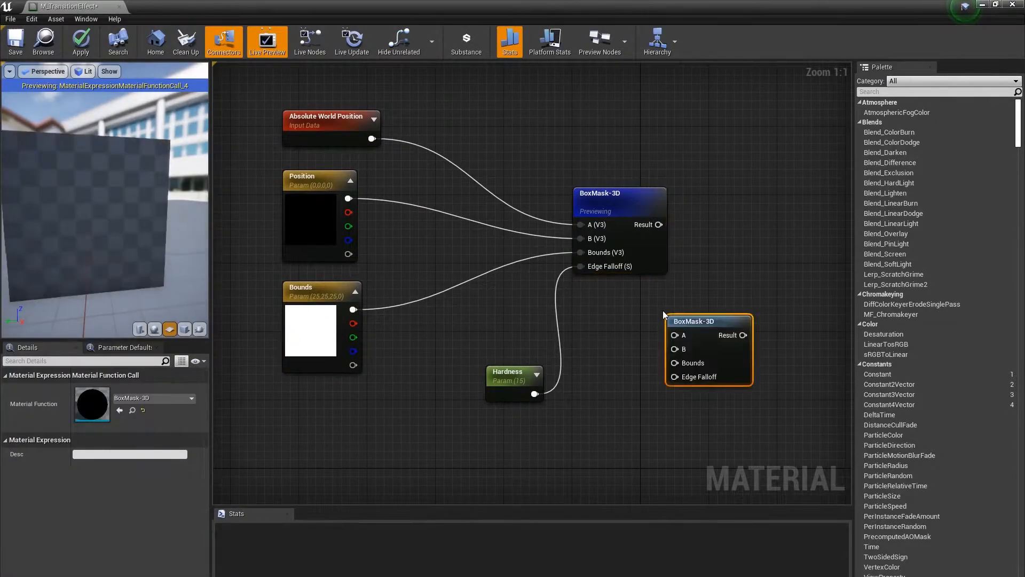
pyautogui.moveTo(698, 321); pyautogui.dragTo(607, 102)
pyautogui.moveTo(256, 133); pyautogui.dragTo(581, 334)
pyautogui.moveTo(592, 207); pyautogui.dragTo(593, 258)
pyautogui.moveTo(519, 373); pyautogui.dragTo(522, 419)
pyautogui.moveTo(606, 170); pyautogui.dragTo(589, 110)
pyautogui.moveTo(545, 177); pyautogui.dragTo(558, 276, button='right')
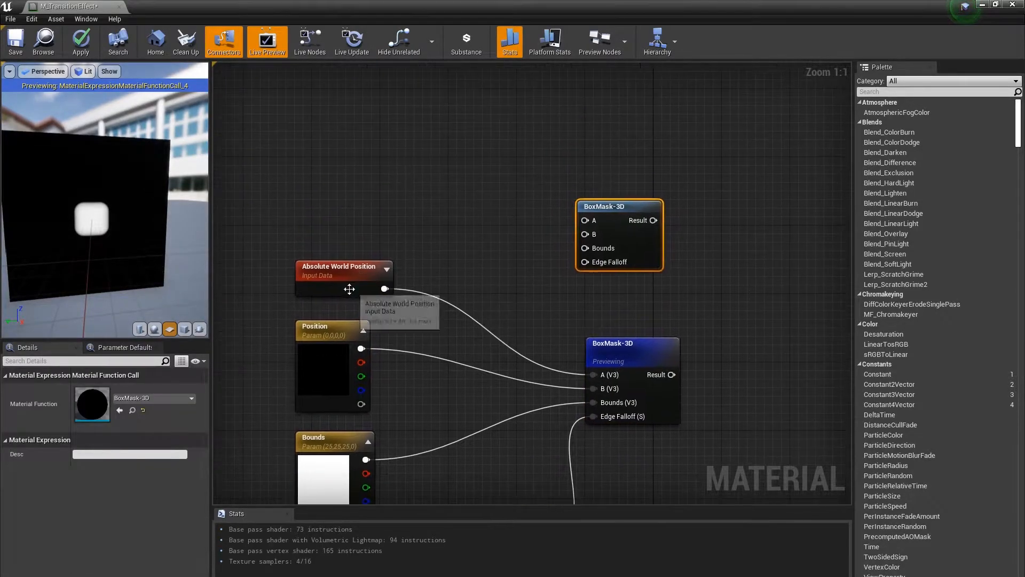
# - Connect Absolute World Position and Position to the copied mask's A and B inputs, and move both source nodes up slightly
pyautogui.moveTo(384, 288); pyautogui.dragTo(586, 220)
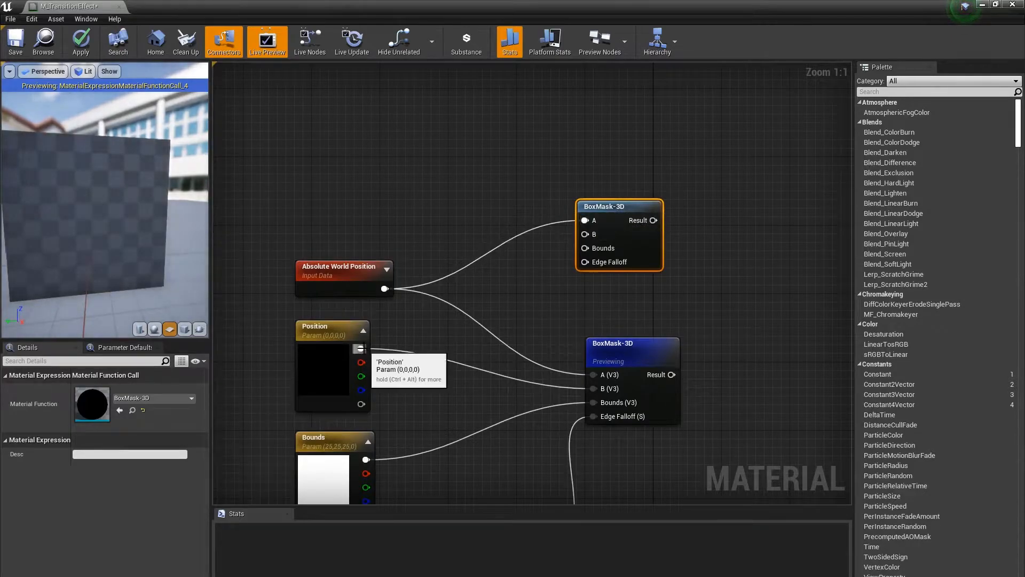
pyautogui.moveTo(361, 349); pyautogui.dragTo(585, 234)
pyautogui.click(345, 293)
pyautogui.keyDown('ctrl'); pyautogui.click(332, 328); pyautogui.keyUp('ctrl')
pyautogui.moveTo(331, 327); pyautogui.dragTo(331, 302)
pyautogui.moveTo(438, 364); pyautogui.dragTo(410, 353, button='right')
# - Feed Bounds through a new Add node's A input into the copied mask's Bounds input
pyautogui.moveTo(345, 470); pyautogui.dragTo(564, 259)
pyautogui.write('+')
pyautogui.press('Return')
pyautogui.moveTo(355, 170); pyautogui.dragTo(405, 198, button='right')
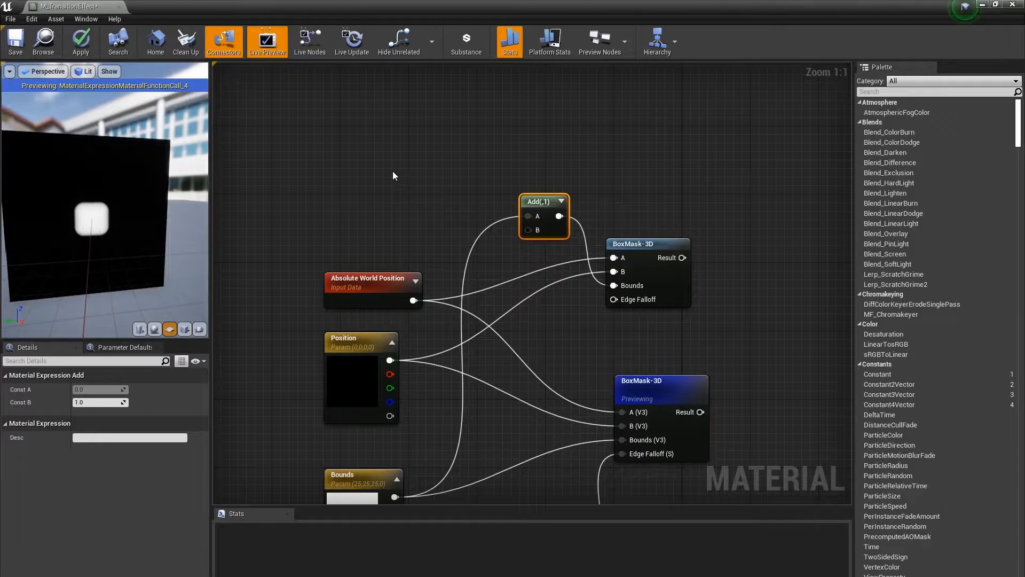
# - Add a scalar parameter named EdgeRadius, connect it to the Add node's B input, and level the two nodes above the mask
pyautogui.click(394, 176)
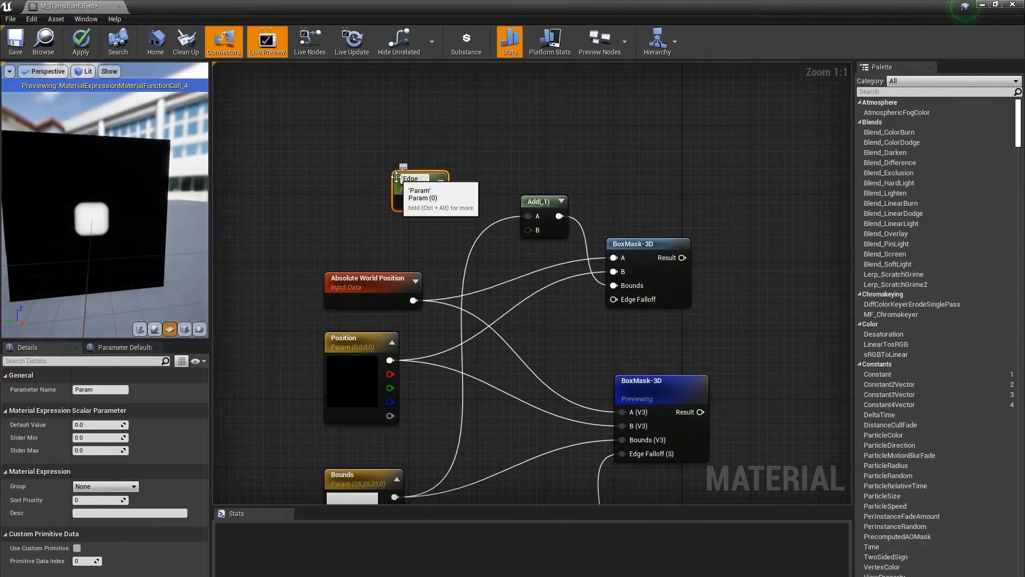
pyautogui.press('Return')
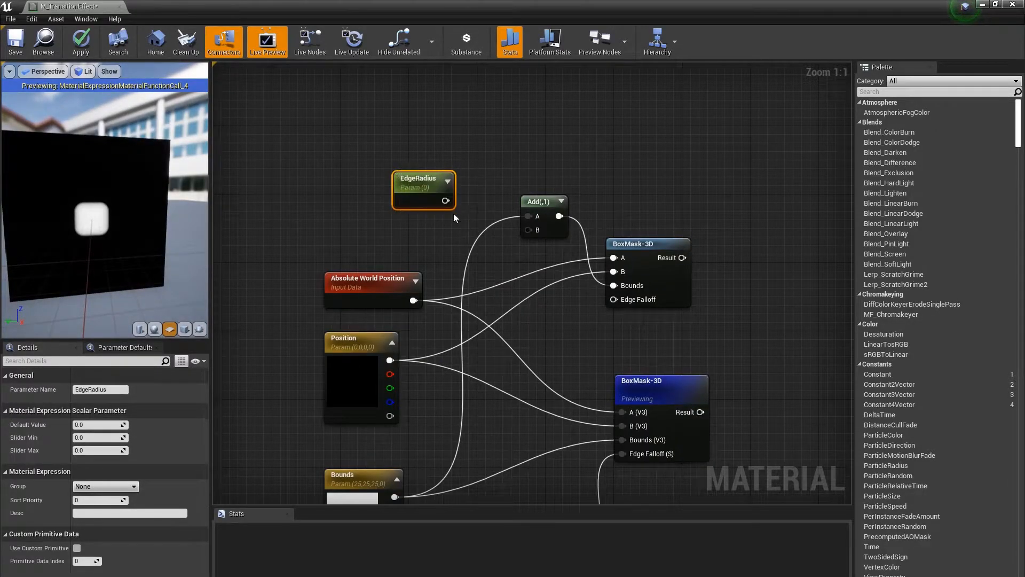
pyautogui.moveTo(445, 200); pyautogui.dragTo(527, 231)
pyautogui.moveTo(430, 184); pyautogui.dragTo(431, 207)
pyautogui.moveTo(402, 166); pyautogui.dragTo(536, 183)
pyautogui.moveTo(549, 286); pyautogui.dragTo(522, 244, button='right')
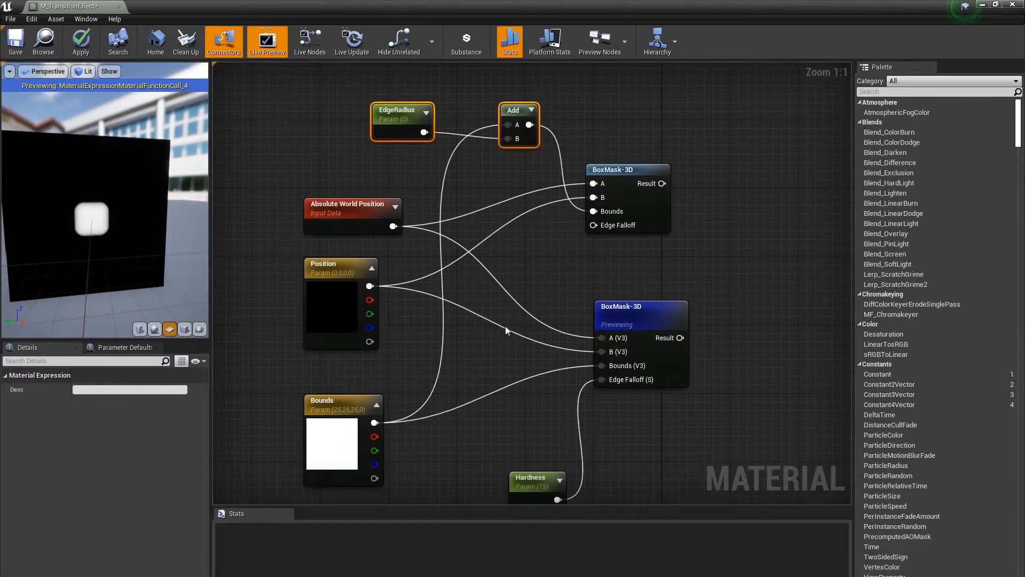
# - Connect Hardness to the copied mask's Edge Falloff input and tidy the placement of Hardness and Bounds
pyautogui.moveTo(555, 370); pyautogui.dragTo(510, 343, button='right')
pyautogui.moveTo(512, 472); pyautogui.dragTo(549, 198)
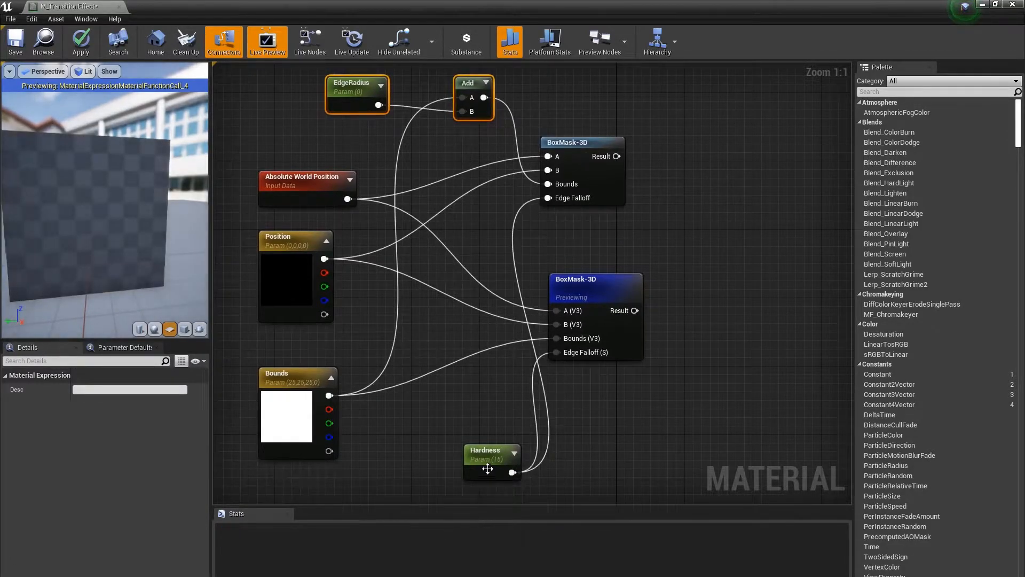
pyautogui.moveTo(487, 469); pyautogui.dragTo(461, 460)
pyautogui.click(275, 374)
pyautogui.moveTo(598, 258); pyautogui.dragTo(554, 264, button='right')
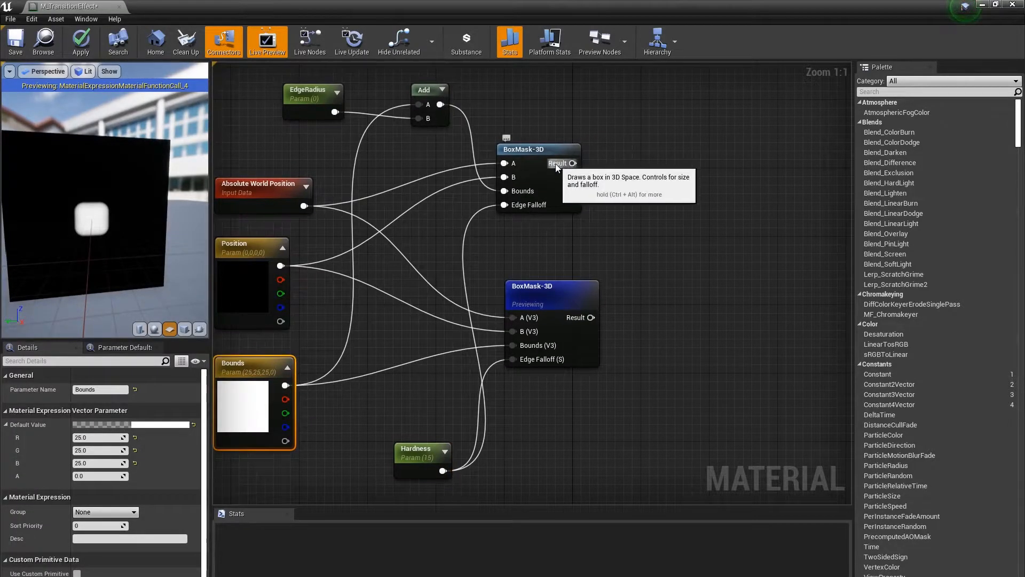
# - Switch the node preview to the upper BoxMask-3D and inspect its box on the plane
pyautogui.moveTo(653, 238); pyautogui.dragTo(584, 245, button='right')
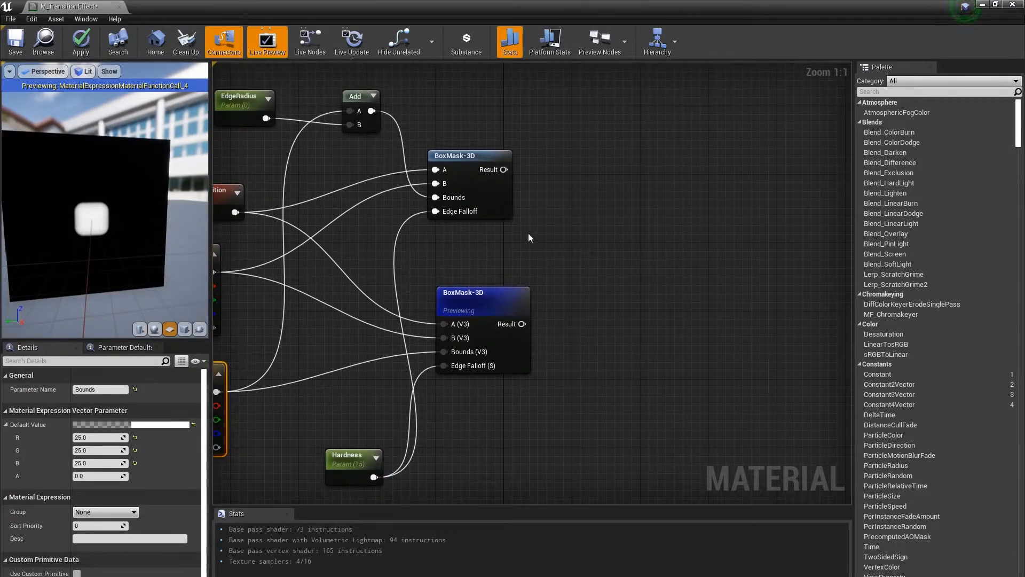
pyautogui.click(465, 164)
pyautogui.press('space')
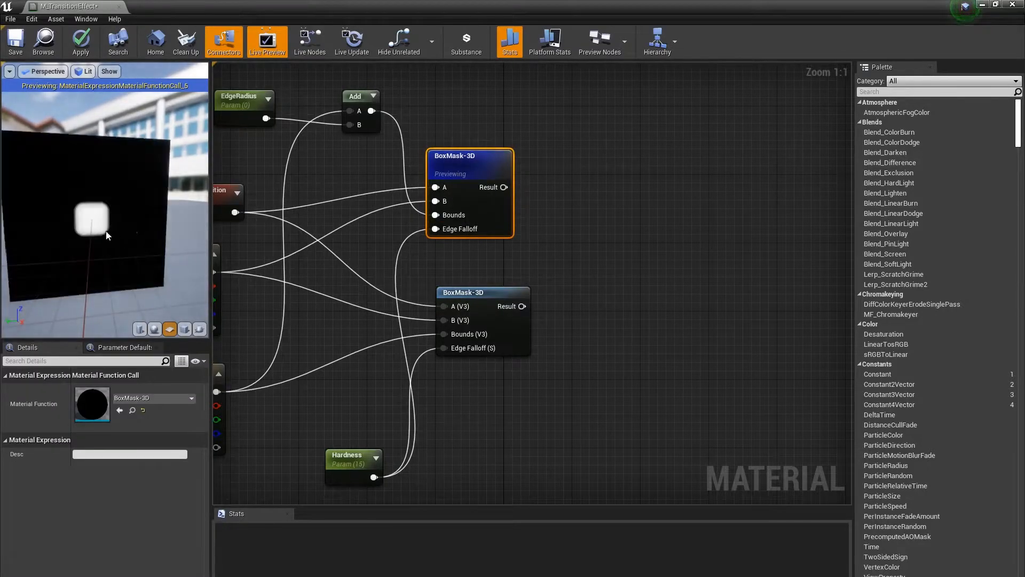
pyautogui.moveTo(103, 227)
pyautogui.mouseDown()
pyautogui.moveTo(112, 243)
pyautogui.moveTo(117, 235)
pyautogui.mouseUp()
# - Set the EdgeRadius parameter's default value to 50
pyautogui.click(245, 111)
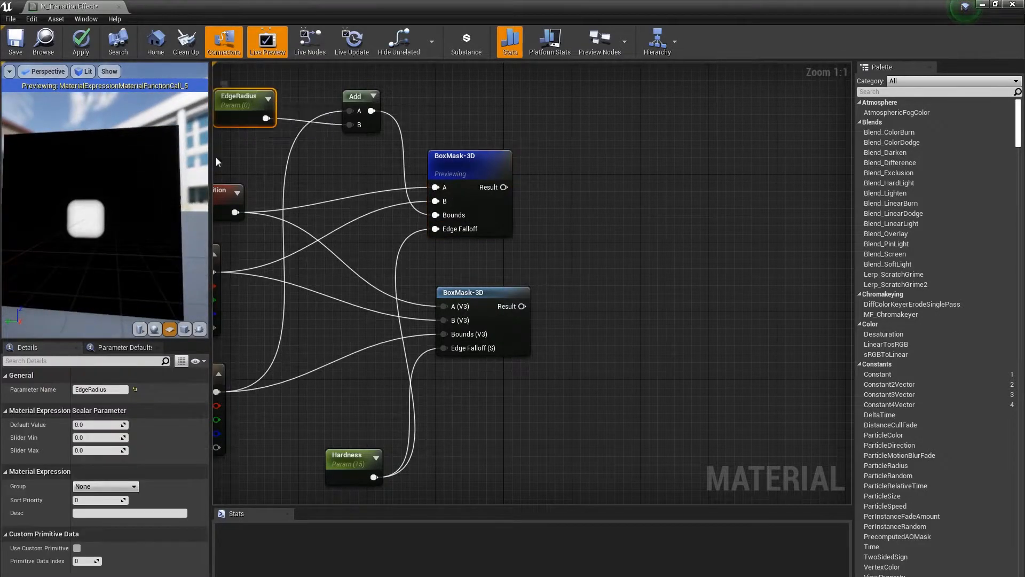
pyautogui.moveTo(249, 352); pyautogui.dragTo(434, 357, button='right')
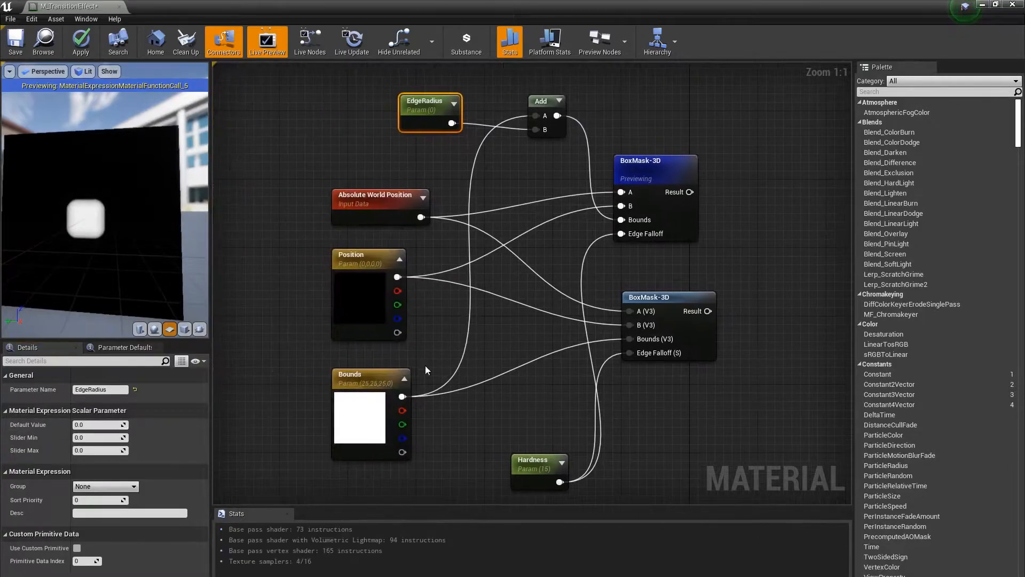
pyautogui.click(86, 427)
pyautogui.write('50')
pyautogui.press('Return')
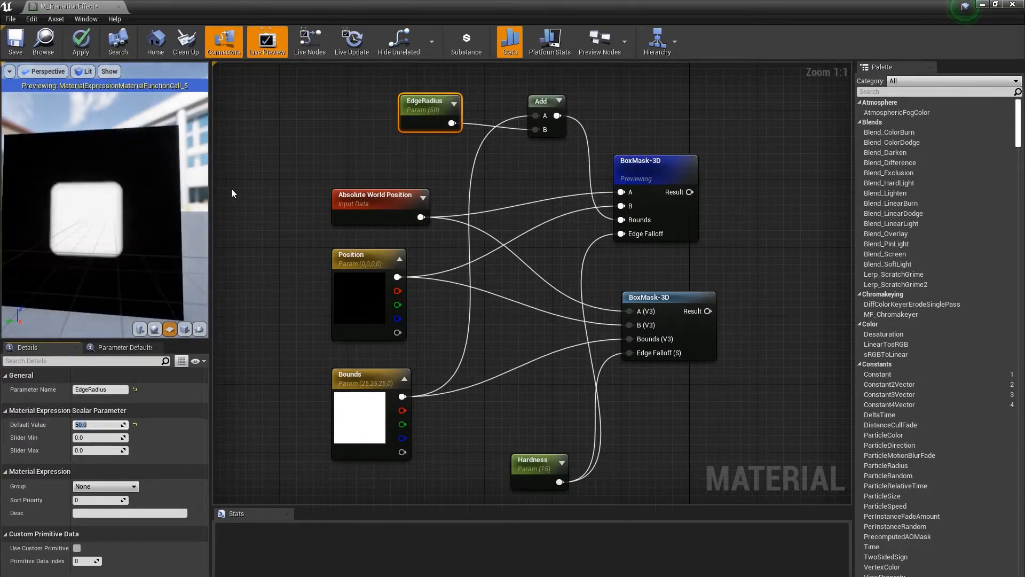
# - Line up the upper BoxMask-3D directly above the lower one
pyautogui.moveTo(549, 217); pyautogui.dragTo(469, 250, button='right')
pyautogui.click(593, 205)
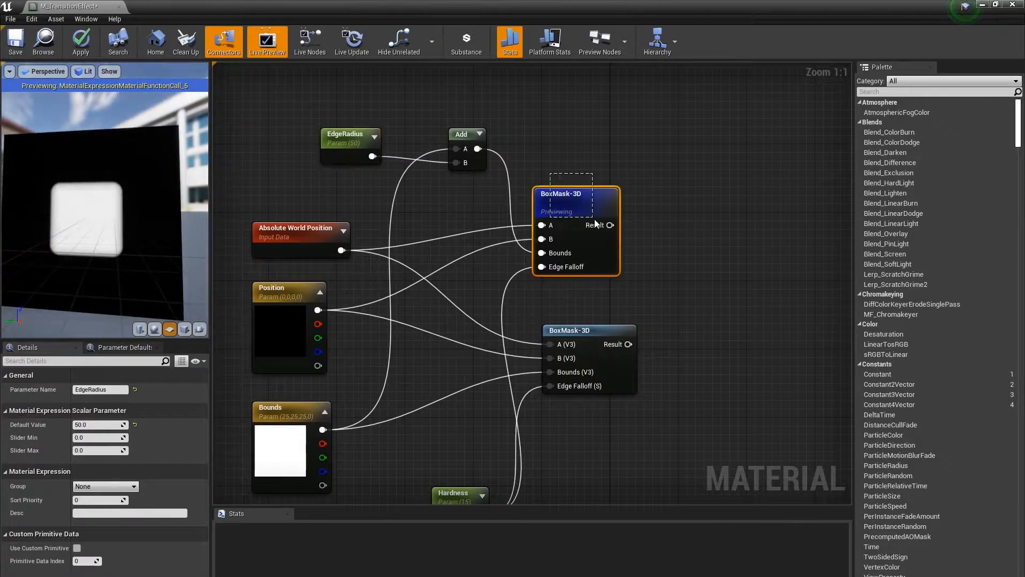
pyautogui.click(593, 325)
pyautogui.moveTo(557, 198); pyautogui.dragTo(565, 199)
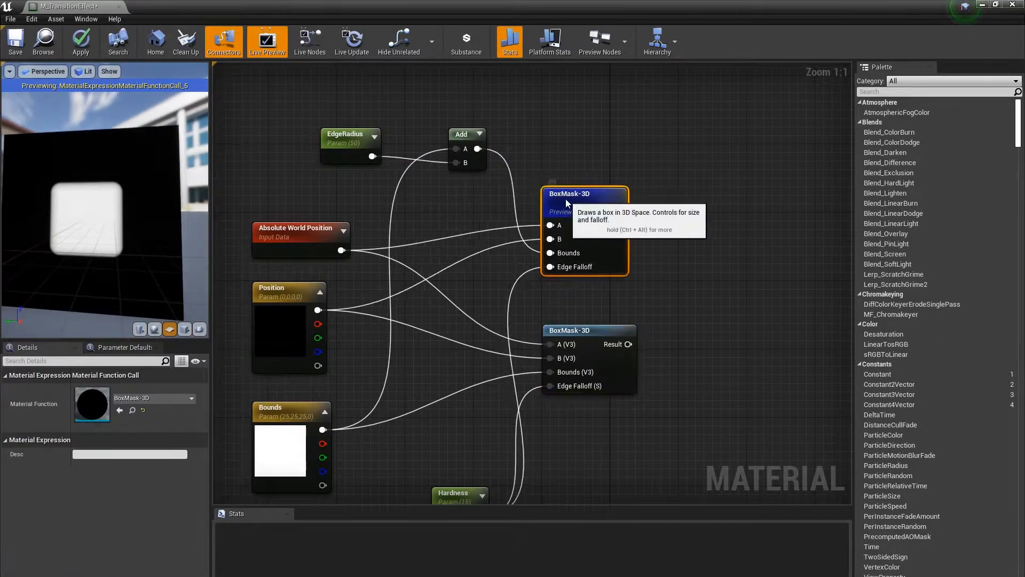
pyautogui.click(593, 333)
pyautogui.moveTo(675, 320); pyautogui.dragTo(642, 324, button='right')
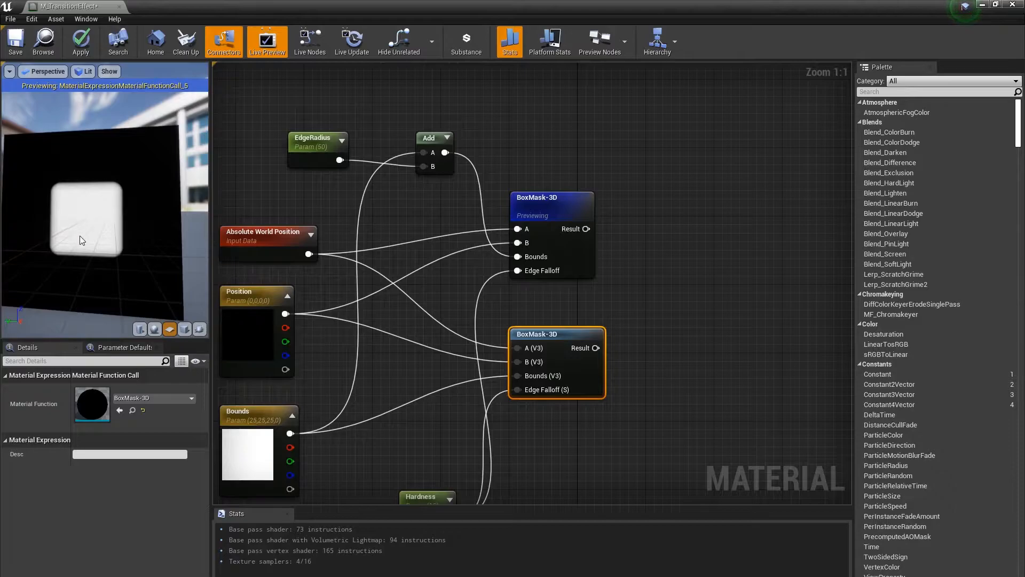
pyautogui.moveTo(588, 266); pyautogui.dragTo(487, 283, button='right')
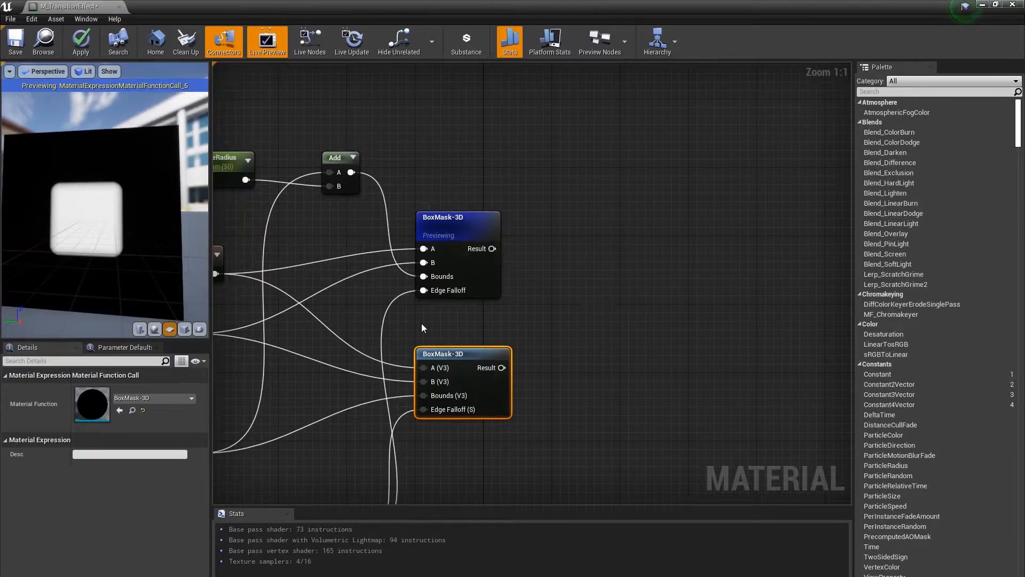
pyautogui.moveTo(431, 316); pyautogui.dragTo(477, 302, button='right')
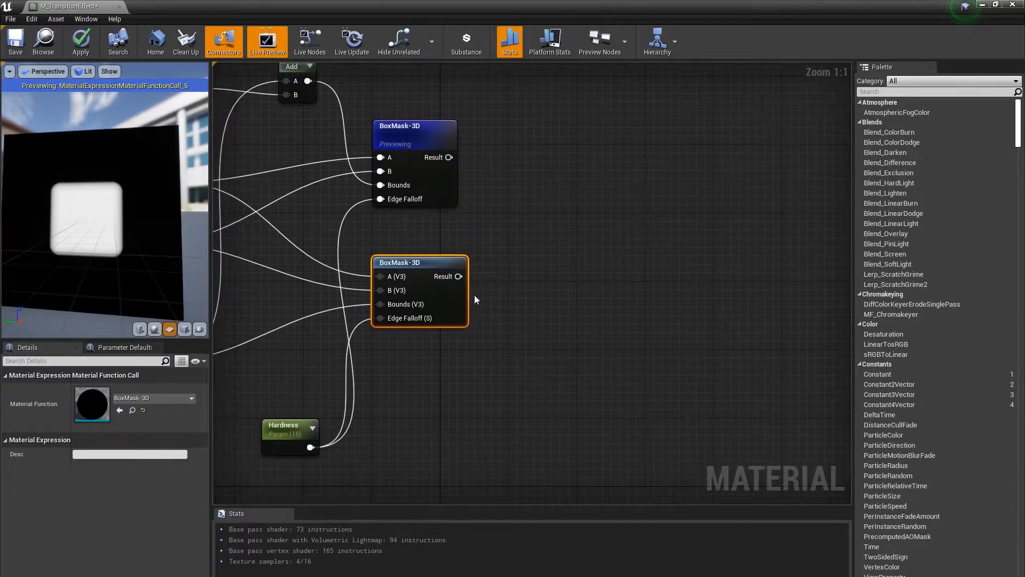
pyautogui.moveTo(105, 188); pyautogui.dragTo(139, 210)
pyautogui.moveTo(425, 297); pyautogui.dragTo(383, 299, button='right')
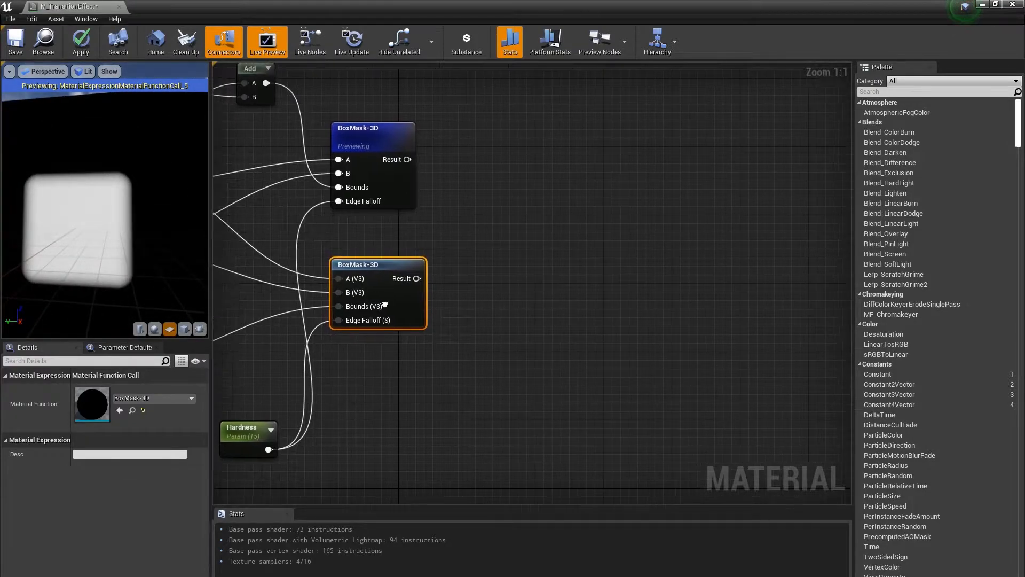
# - Feed the lower BoxMask-3D result into a Power node driven by a scalar parameter named EdgePower
pyautogui.moveTo(416, 279); pyautogui.dragTo(504, 316)
pyautogui.write('powe')
pyautogui.press('Return')
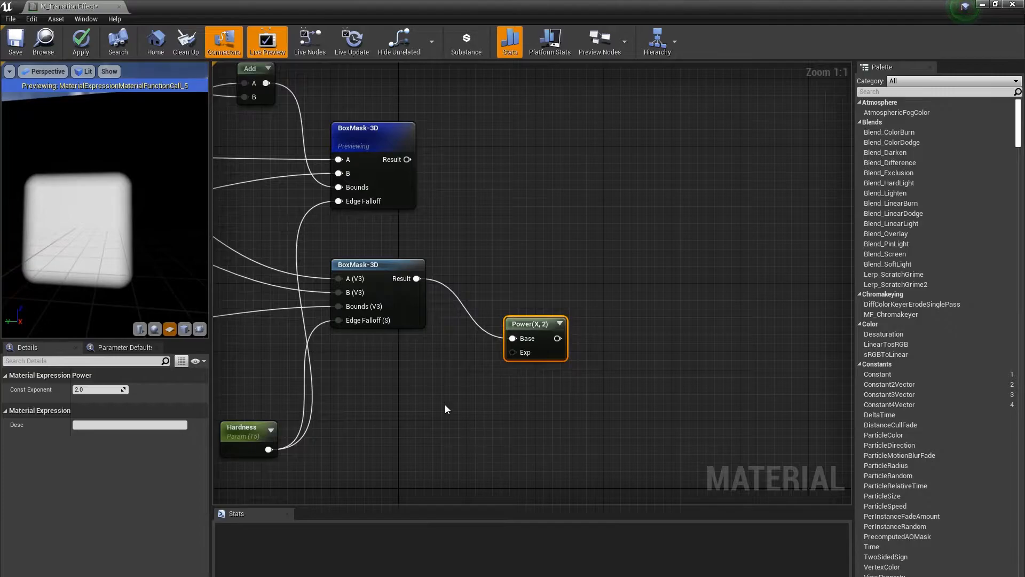
pyautogui.click(432, 396)
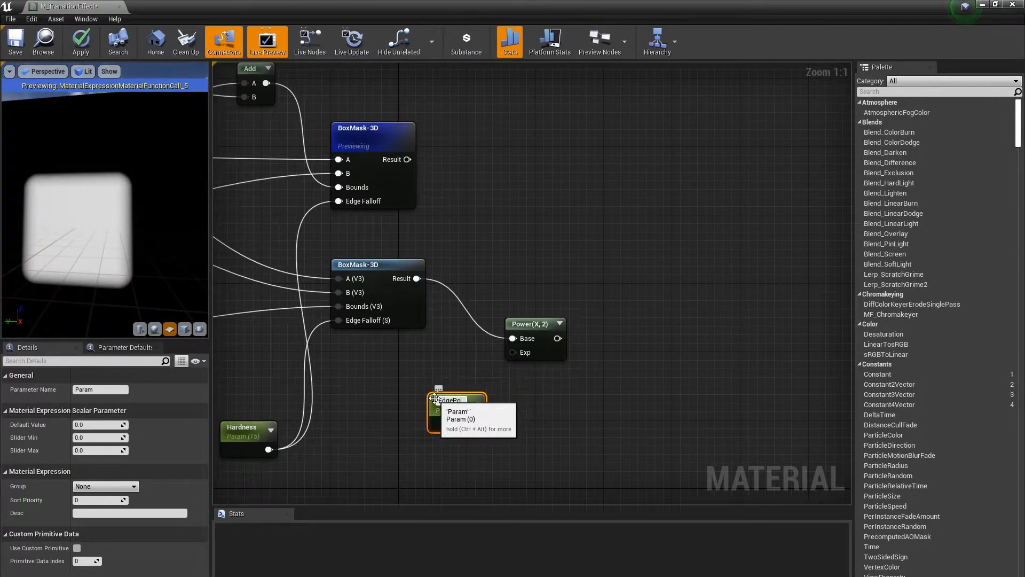
pyautogui.moveTo(483, 415); pyautogui.dragTo(513, 352)
# - Copy the Power node beside the upper BoxMask-3D and connect that mask's Result to its Base
pyautogui.moveTo(530, 280); pyautogui.dragTo(538, 398, button='right')
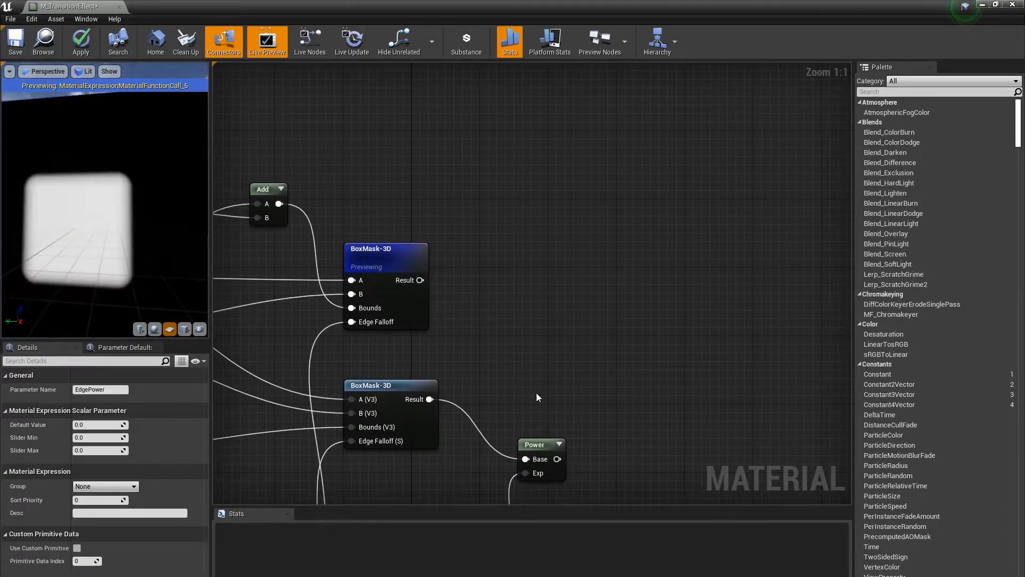
pyautogui.click(542, 448)
pyautogui.hotkey('ctrl', 'c')
pyautogui.hotkey('ctrl', 'v')
pyautogui.moveTo(610, 465); pyautogui.dragTo(541, 287)
pyautogui.moveTo(420, 280); pyautogui.dragTo(548, 268)
pyautogui.moveTo(515, 383); pyautogui.dragTo(562, 245, button='right')
pyautogui.moveTo(527, 408); pyautogui.dragTo(529, 411)
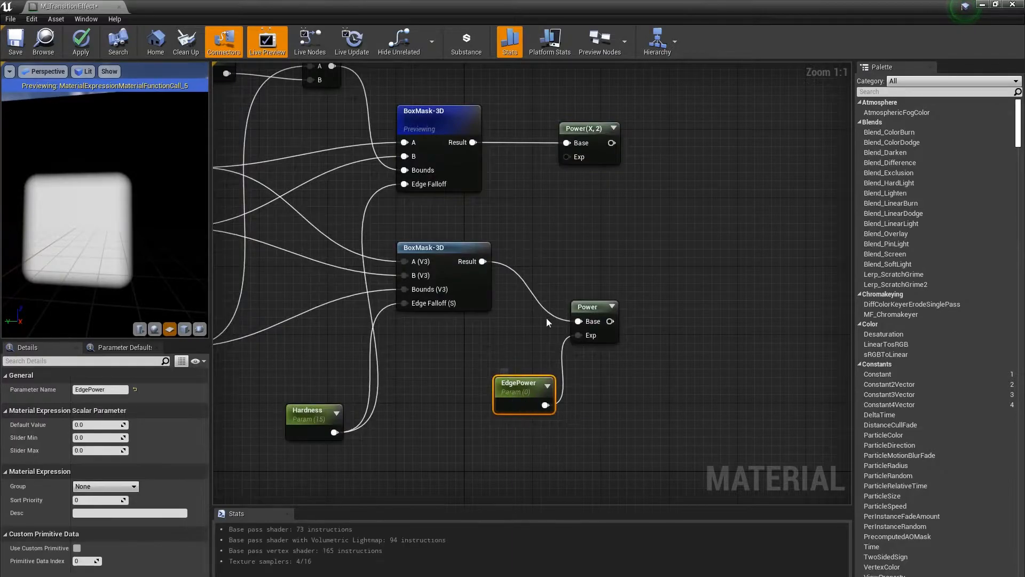
# - Create a scalar parameter named HardnessPower and connect it to the upper Power node's Exp input
pyautogui.moveTo(534, 142); pyautogui.dragTo(517, 318, button='right')
pyautogui.click(482, 238)
pyautogui.click(446, 213)
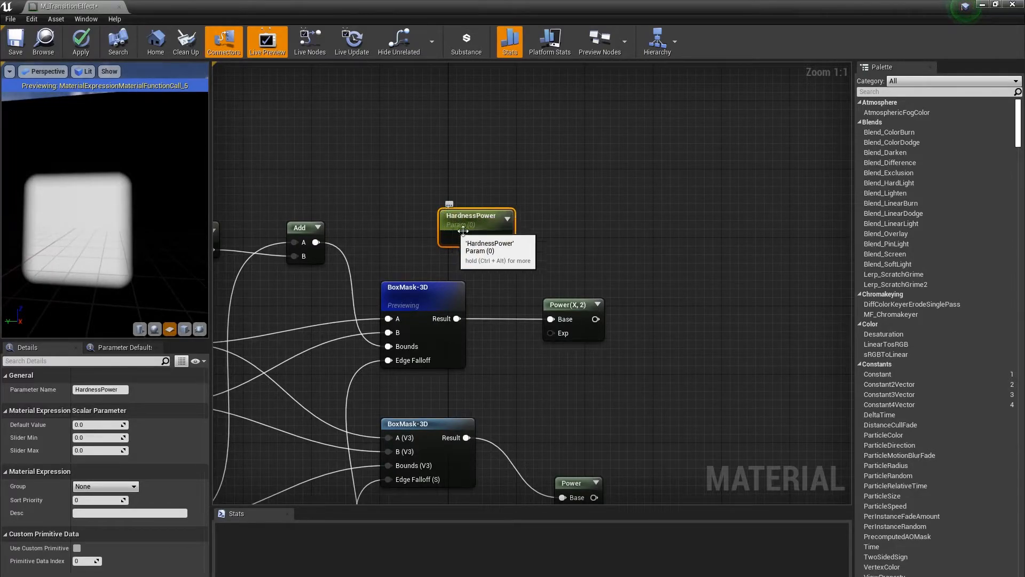
pyautogui.moveTo(506, 239); pyautogui.dragTo(555, 335)
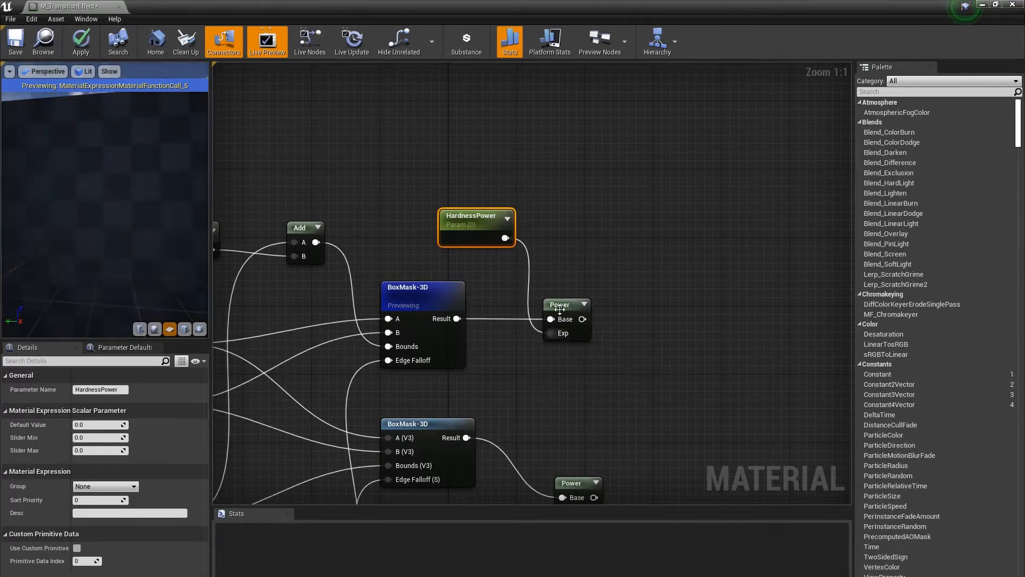
# - Invert the lower Power node's output with a 1-x node
pyautogui.moveTo(569, 286); pyautogui.dragTo(499, 218, button='right')
pyautogui.moveTo(488, 297); pyautogui.dragTo(387, 233, button='right')
pyautogui.moveTo(422, 364); pyautogui.dragTo(441, 298)
pyautogui.write('1-')
pyautogui.press('Return')
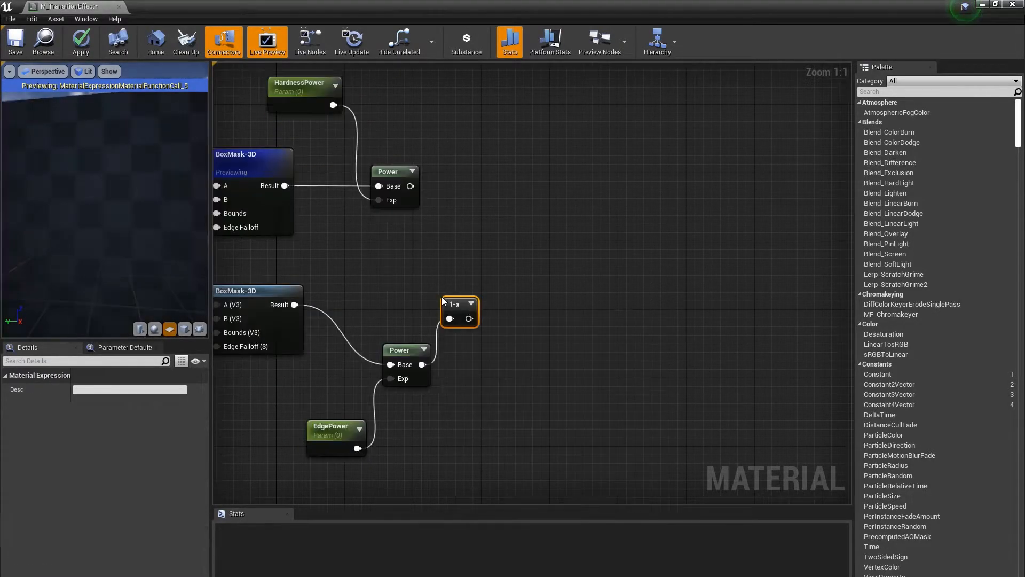
# - Multiply the upper Power output by the inverted lower mask and preview the Multiply node
pyautogui.moveTo(410, 186); pyautogui.dragTo(504, 247)
pyautogui.write('multiply')
pyautogui.press('Return')
pyautogui.moveTo(469, 318); pyautogui.dragTo(512, 300)
pyautogui.rightClick(534, 253)
pyautogui.click(550, 255)
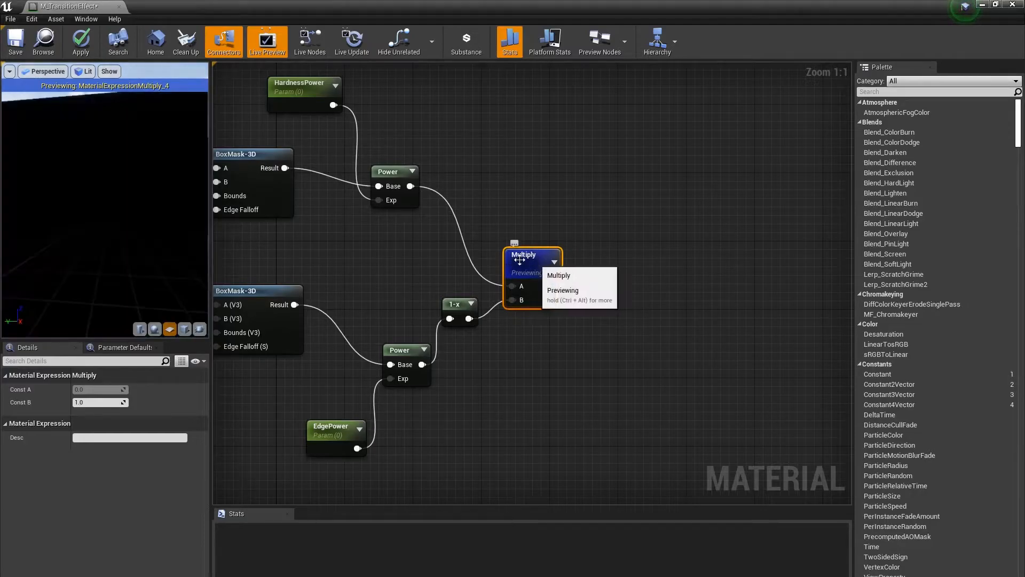
pyautogui.moveTo(138, 248); pyautogui.dragTo(138, 248)
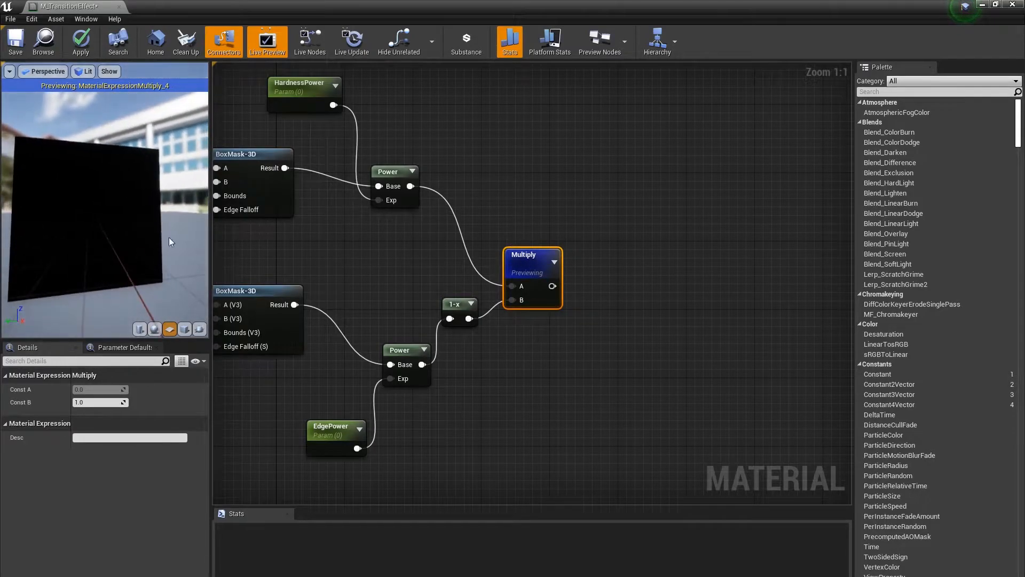
# - Set the default values of HardnessPower and EdgePower to 1
pyautogui.click(291, 86)
pyautogui.click(94, 424)
pyautogui.write('1')
pyautogui.press('Return')
pyautogui.click(319, 433)
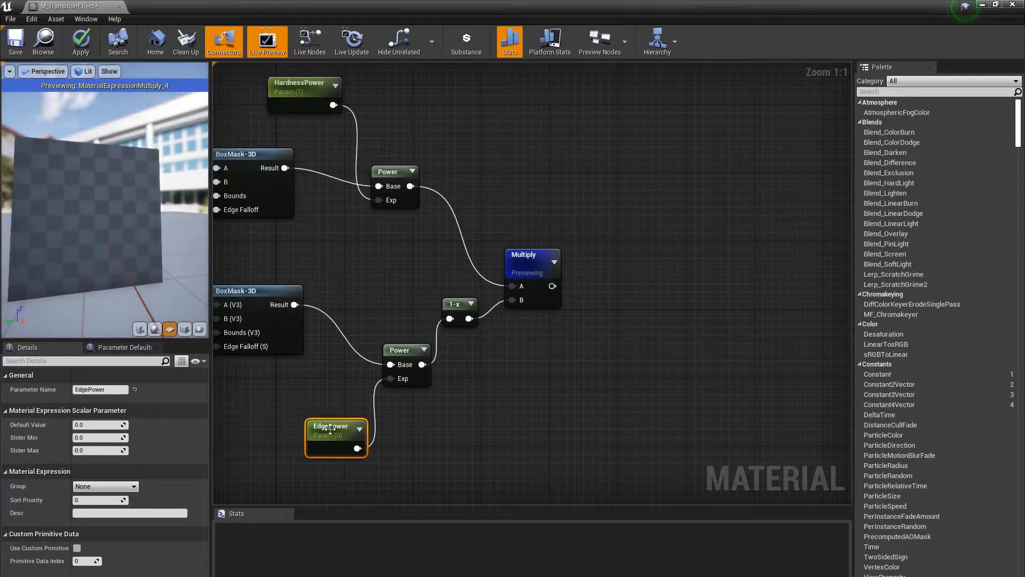
pyautogui.press('Return')
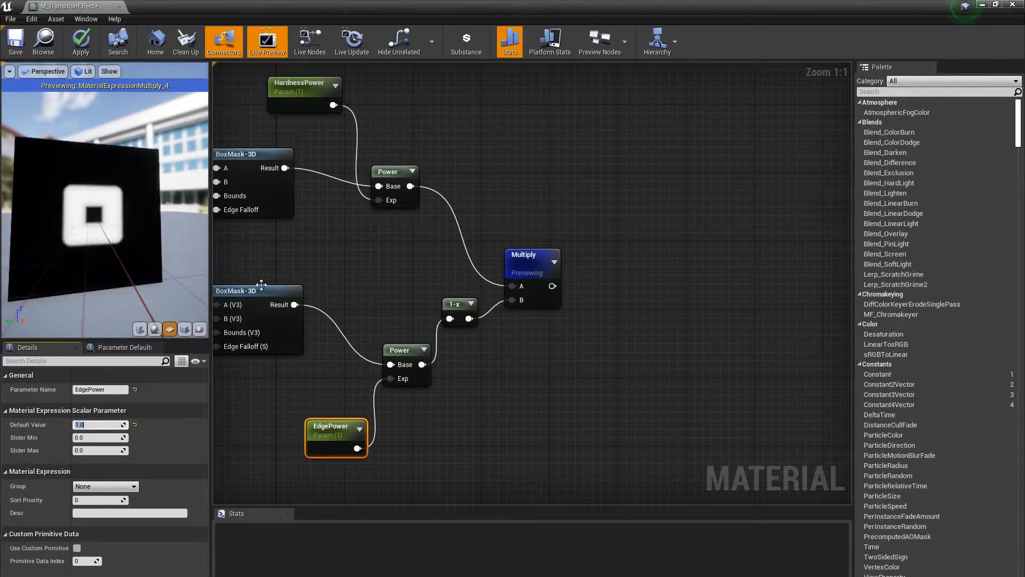
# - Inspect the multiplied box masks up close on the preview plane
pyautogui.scroll(4, 94, 213)
pyautogui.moveTo(94, 213); pyautogui.dragTo(120, 219)
pyautogui.moveTo(108, 224); pyautogui.dragTo(110, 194, button='right')
pyautogui.moveTo(109, 208)
pyautogui.mouseDown()
pyautogui.moveTo(101, 211)
pyautogui.moveTo(120, 224)
pyautogui.mouseUp()
pyautogui.moveTo(91, 246); pyautogui.dragTo(90, 221, button='right')
pyautogui.moveTo(95, 249)
pyautogui.mouseDown()
pyautogui.moveTo(120, 249)
pyautogui.moveTo(98, 253)
pyautogui.mouseUp()
pyautogui.moveTo(98, 252); pyautogui.dragTo(101, 256, button='right')
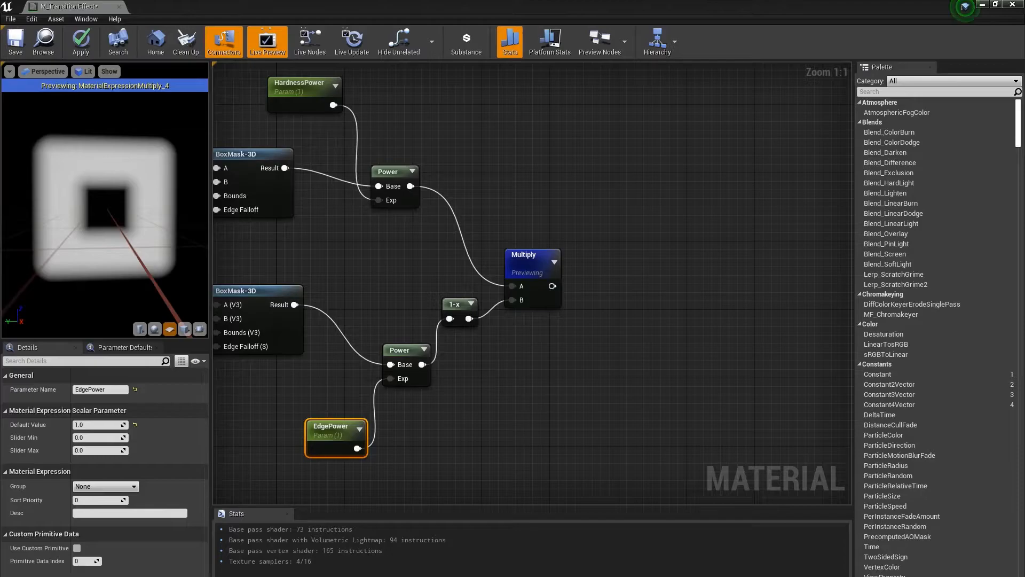
# - Combine the box frame Multiply and the square-outline Multiply with an Add node, and preview the sum on the plane
pyautogui.moveTo(352, 224); pyautogui.dragTo(214, 101, button='right')
pyautogui.scroll(-3, 427, 382)
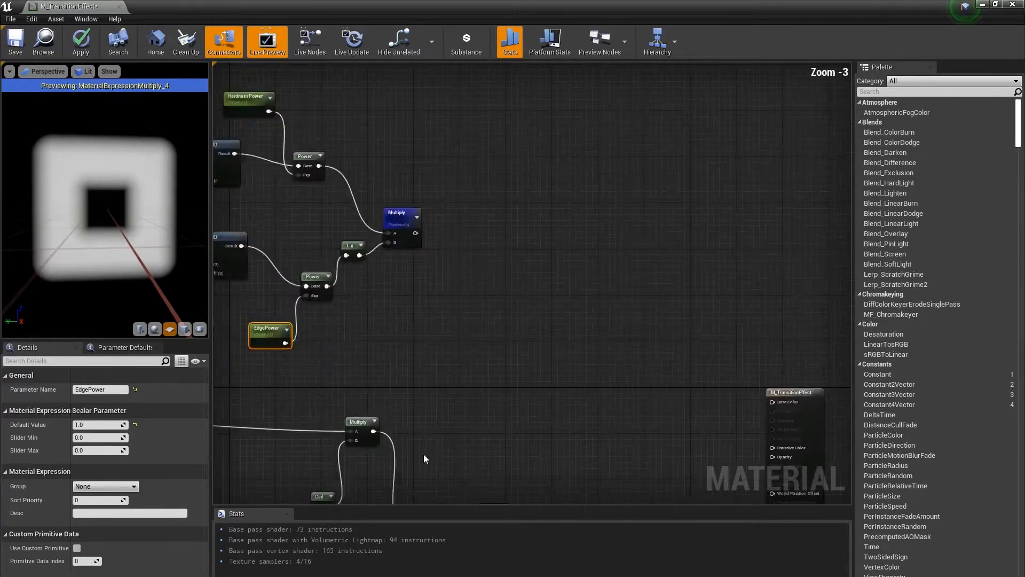
pyautogui.moveTo(425, 453); pyautogui.dragTo(376, 261, button='right')
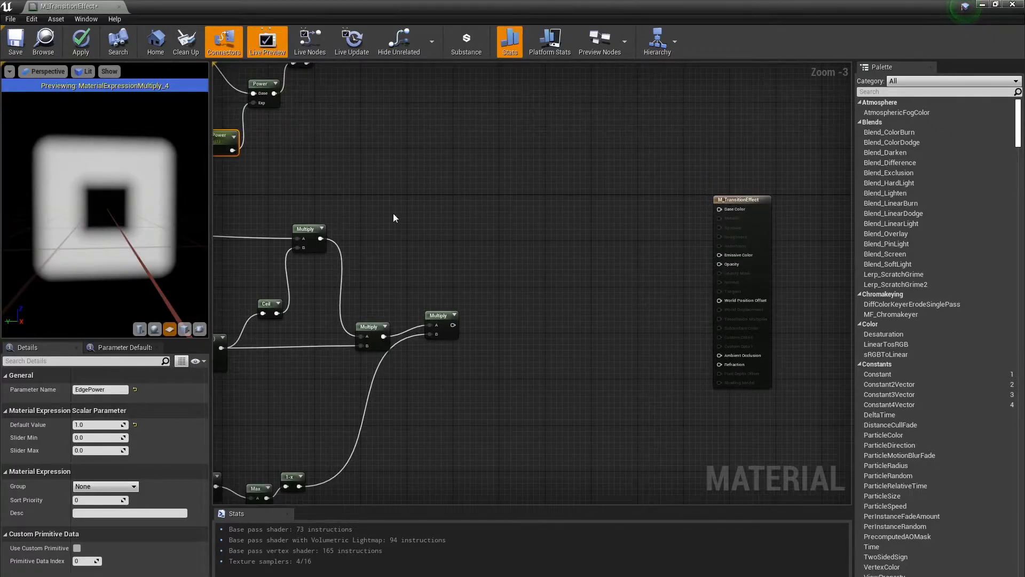
pyautogui.moveTo(388, 243); pyautogui.dragTo(426, 369, button='right')
pyautogui.moveTo(401, 167); pyautogui.dragTo(546, 409)
pyautogui.write('add')
pyautogui.press('Return')
pyautogui.moveTo(492, 451); pyautogui.dragTo(553, 431)
pyautogui.rightClick(559, 417)
pyautogui.moveTo(565, 417); pyautogui.dragTo(553, 423)
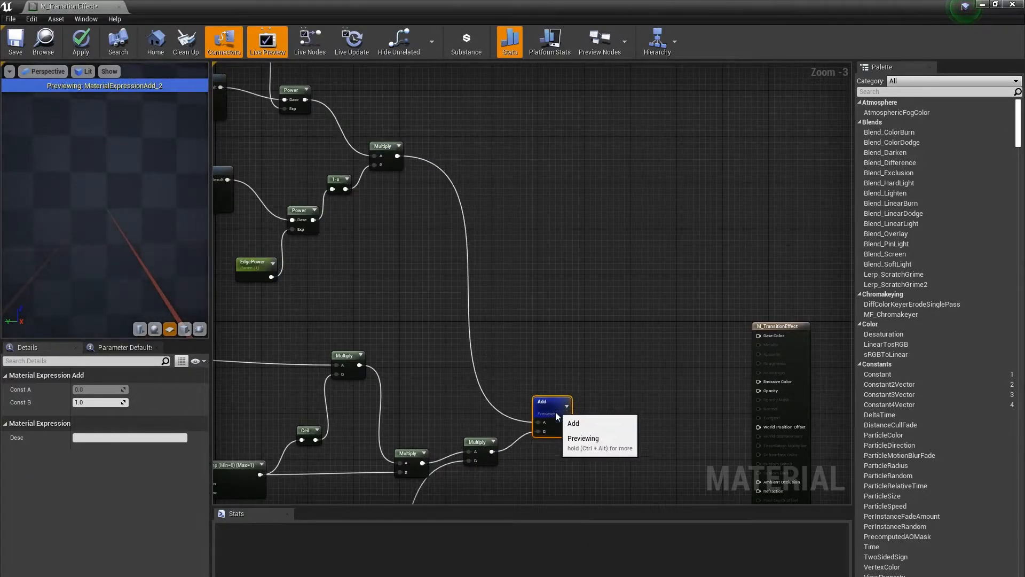
pyautogui.moveTo(145, 241); pyautogui.dragTo(131, 239)
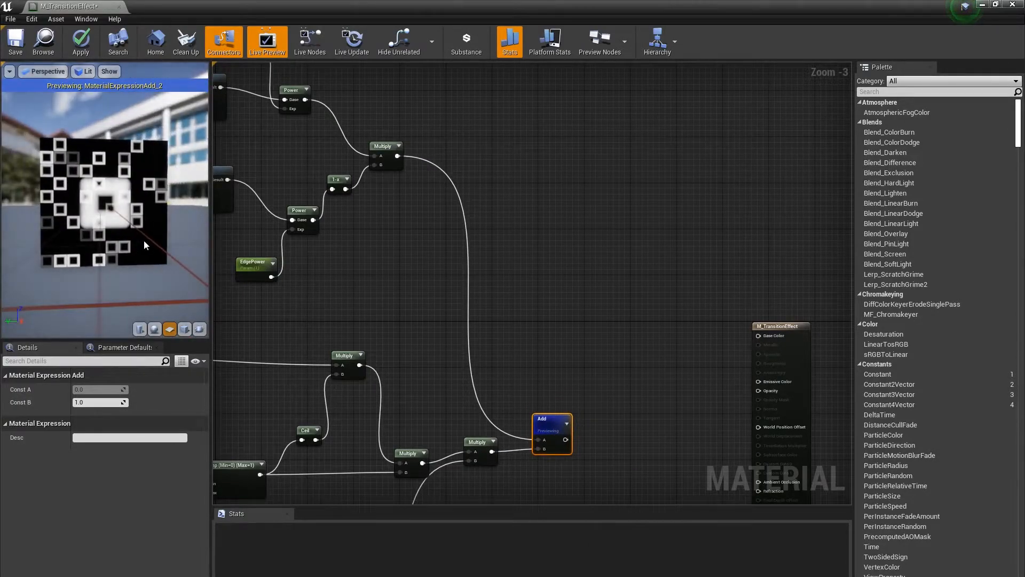
pyautogui.scroll(5, 104, 201)
pyautogui.moveTo(96, 209)
pyautogui.mouseDown()
pyautogui.moveTo(120, 207)
pyautogui.moveTo(99, 209)
pyautogui.mouseUp()
# - Set the Bounds parameter's default R, G and B values to 50 and check the wider frame
pyautogui.moveTo(285, 339); pyautogui.dragTo(561, 341, button='right')
pyautogui.moveTo(366, 299); pyautogui.dragTo(423, 370, button='right')
pyautogui.scroll(1, 423, 370)
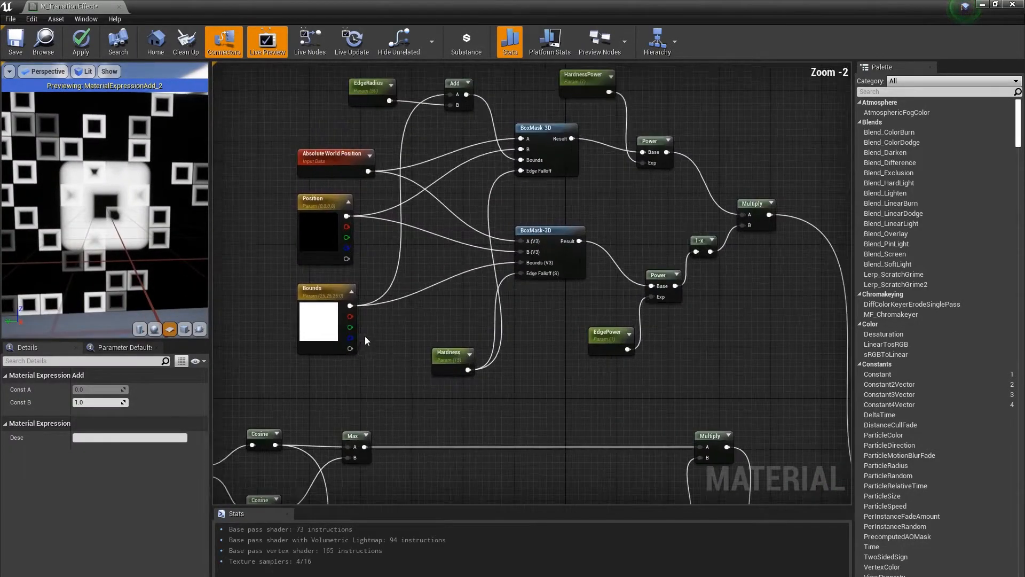
pyautogui.moveTo(361, 340); pyautogui.dragTo(374, 389, button='right')
pyautogui.click(347, 363)
pyautogui.click(101, 436)
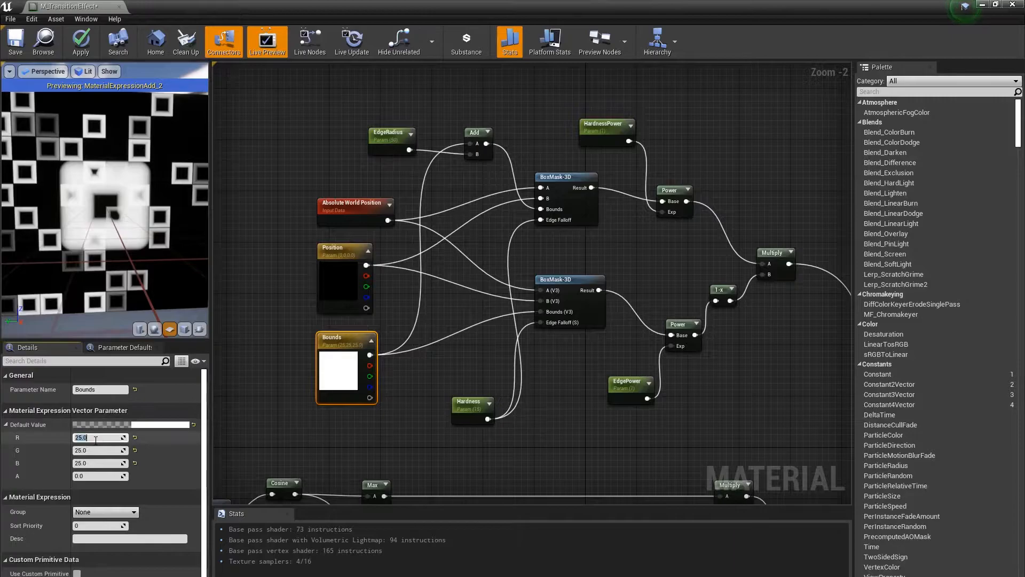
pyautogui.write('50')
pyautogui.press('Return')
pyautogui.click(97, 450)
pyautogui.write('50')
pyautogui.press('Return')
pyautogui.click(100, 463)
pyautogui.write('50')
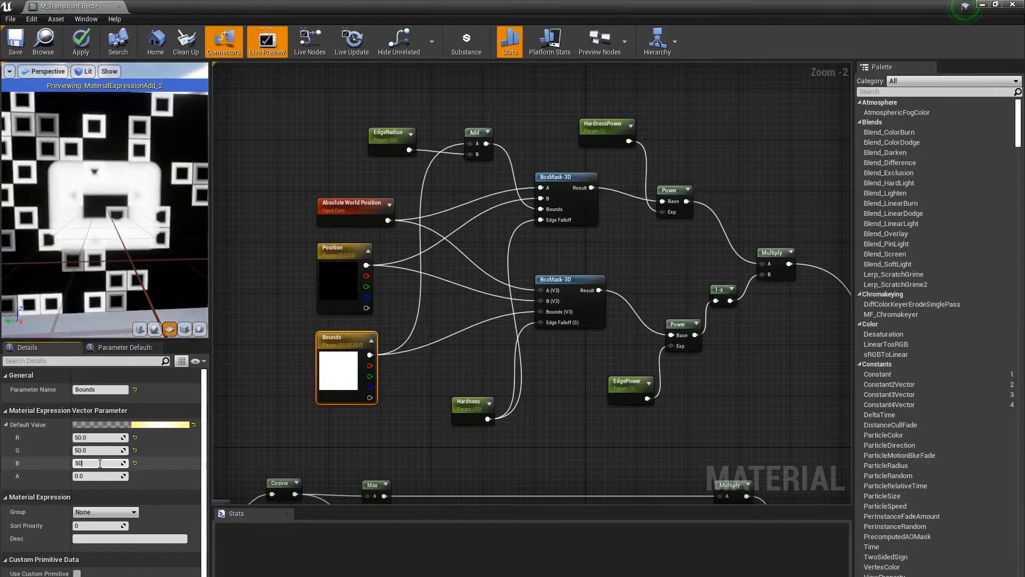
pyautogui.press('Return')
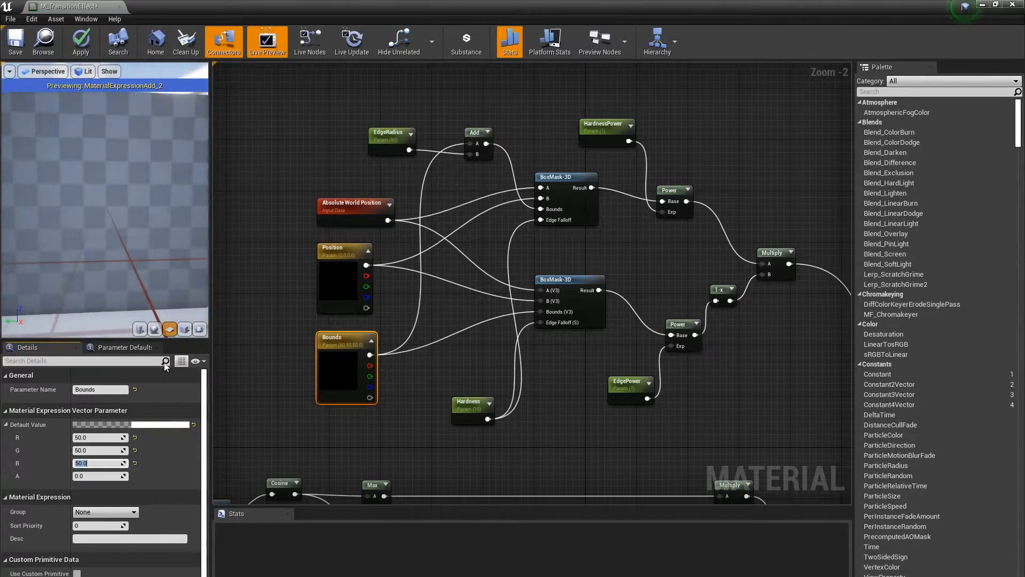
pyautogui.scroll(-4, 122, 304)
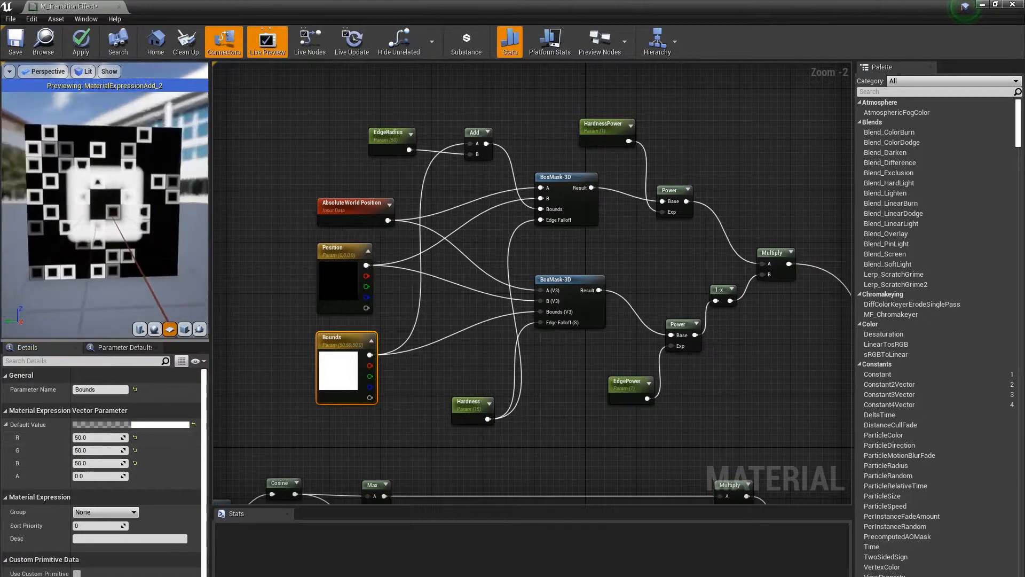
# - Set the Bounds parameter's default R, G and B values to 100
pyautogui.click(94, 437)
pyautogui.write('10')
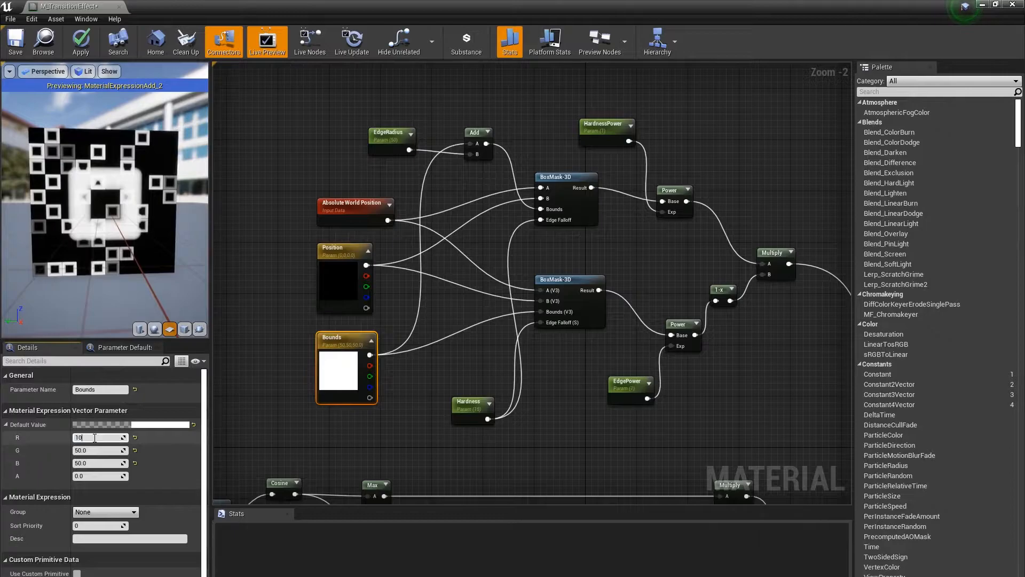
pyautogui.write('0')
pyautogui.press('Return')
pyautogui.click(93, 450)
pyautogui.write('10')
pyautogui.press('Return')
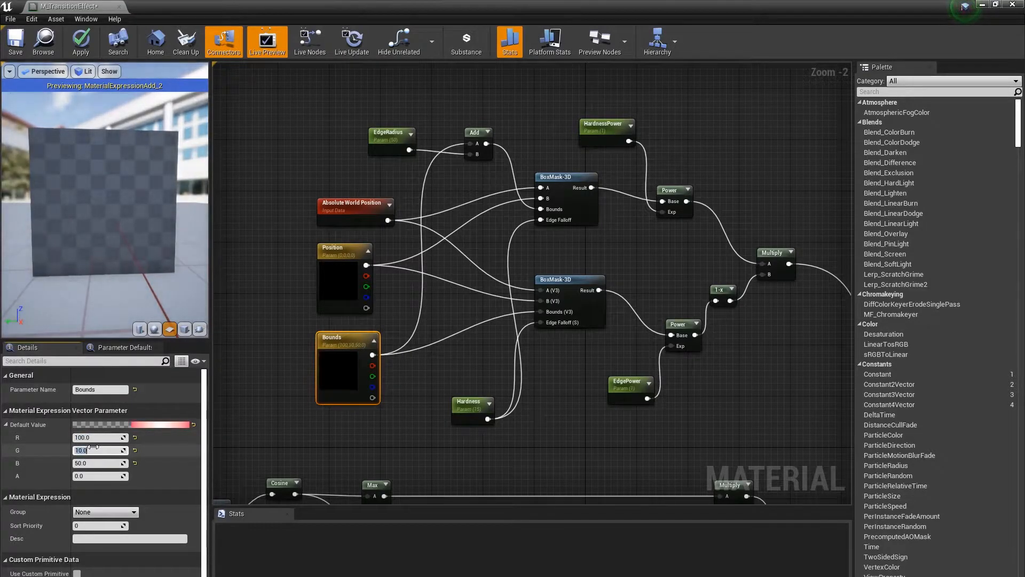
pyautogui.write('0')
pyautogui.press('Return')
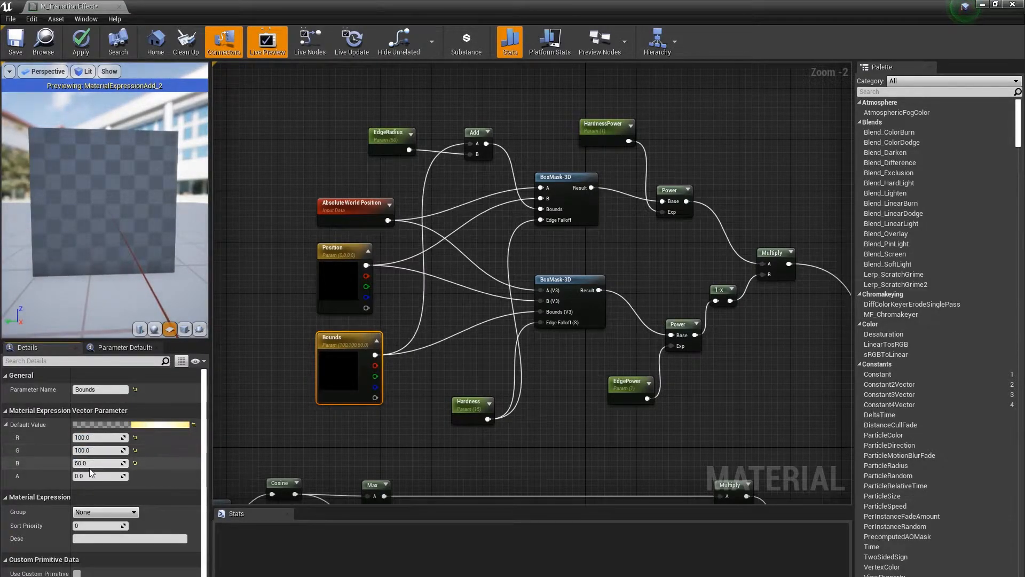
pyautogui.click(97, 463)
pyautogui.write('100')
pyautogui.press('Return')
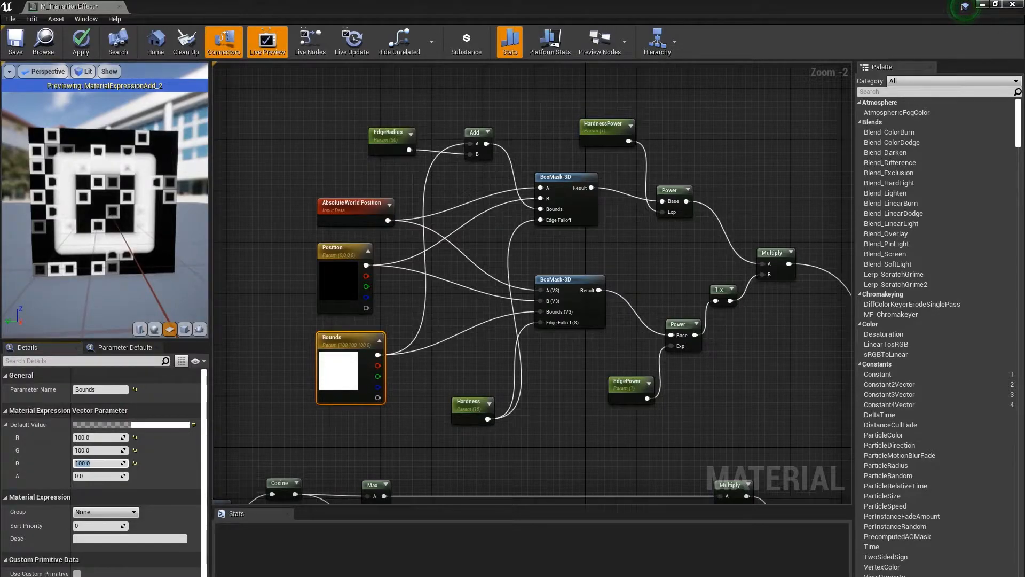
# - Move the Add node closer to the material output and inspect the squares around the frame in the preview
pyautogui.moveTo(592, 387); pyautogui.dragTo(248, 143, button='right')
pyautogui.moveTo(460, 262); pyautogui.dragTo(392, 264, button='right')
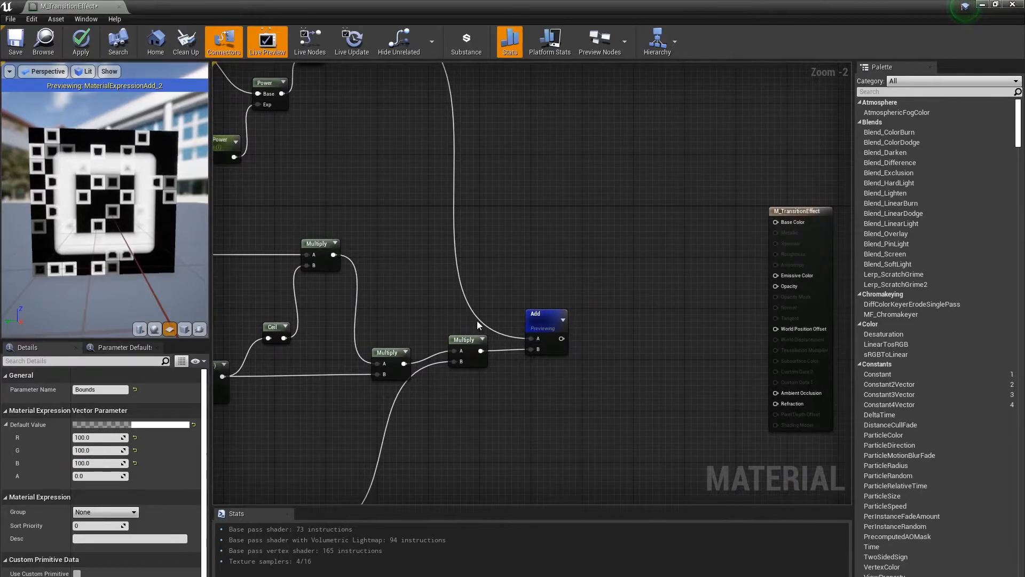
pyautogui.click(542, 319)
pyautogui.moveTo(541, 319); pyautogui.dragTo(573, 273)
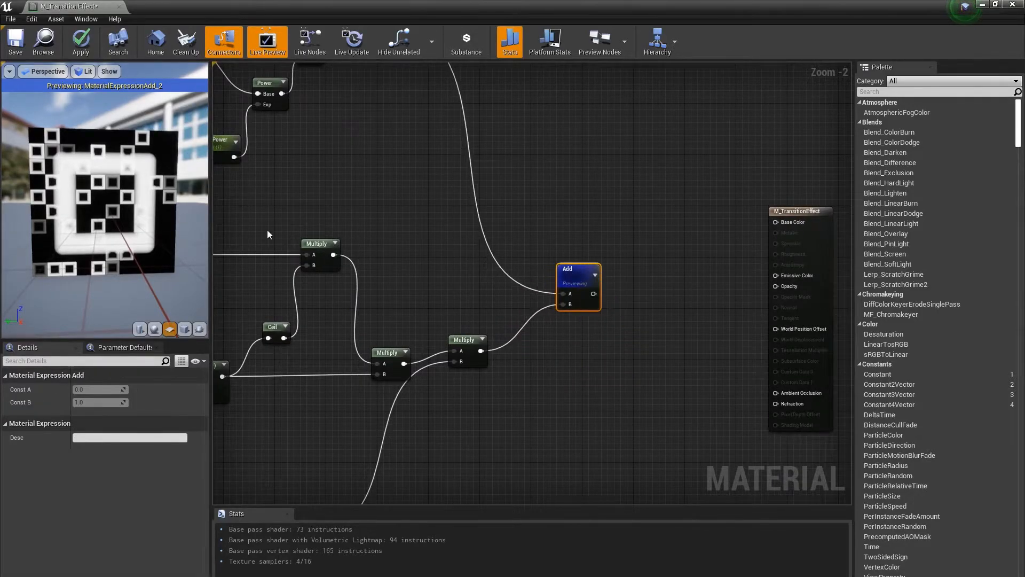
pyautogui.moveTo(144, 216); pyautogui.dragTo(67, 199)
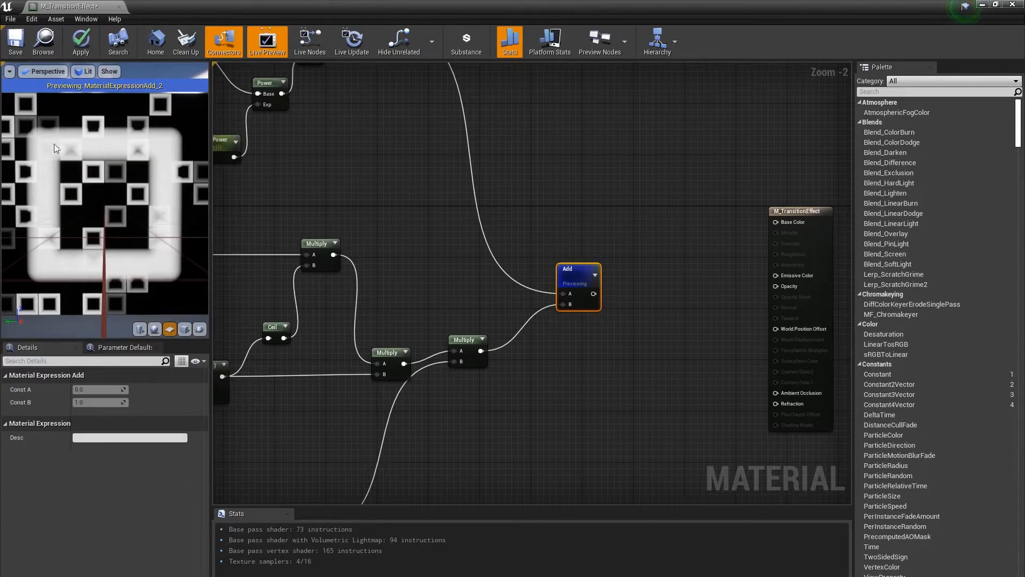
# - Multiply the lower BoxMask-3D result by the square-outline Multiply output and preview the new Multiply node
pyautogui.moveTo(487, 173); pyautogui.dragTo(584, 230, button='right')
pyautogui.moveTo(393, 162); pyautogui.dragTo(381, 191, button='right')
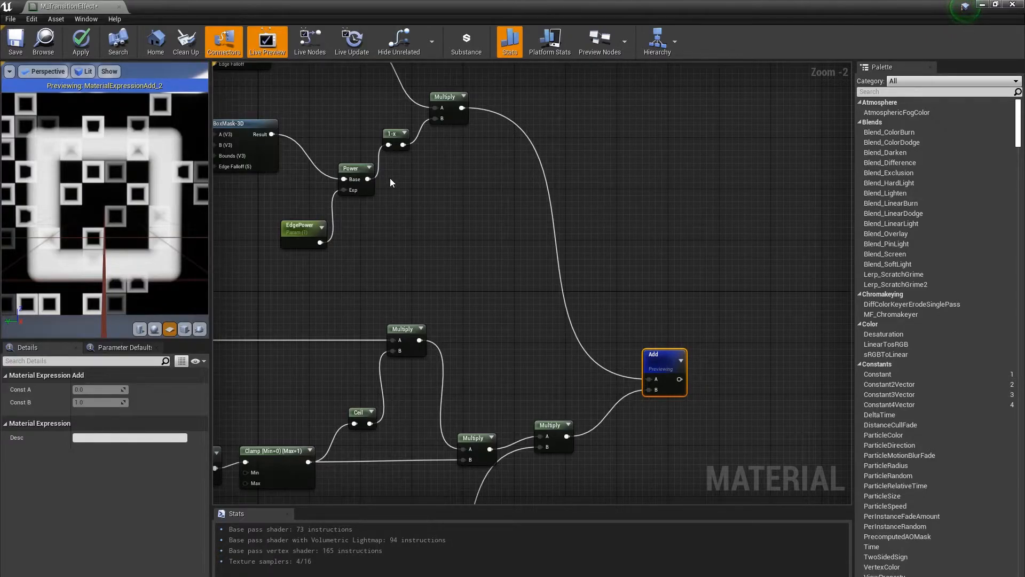
pyautogui.moveTo(271, 134); pyautogui.dragTo(556, 331)
pyautogui.write('mul')
pyautogui.press('Return')
pyautogui.press('space')
pyautogui.moveTo(142, 185); pyautogui.dragTo(58, 171)
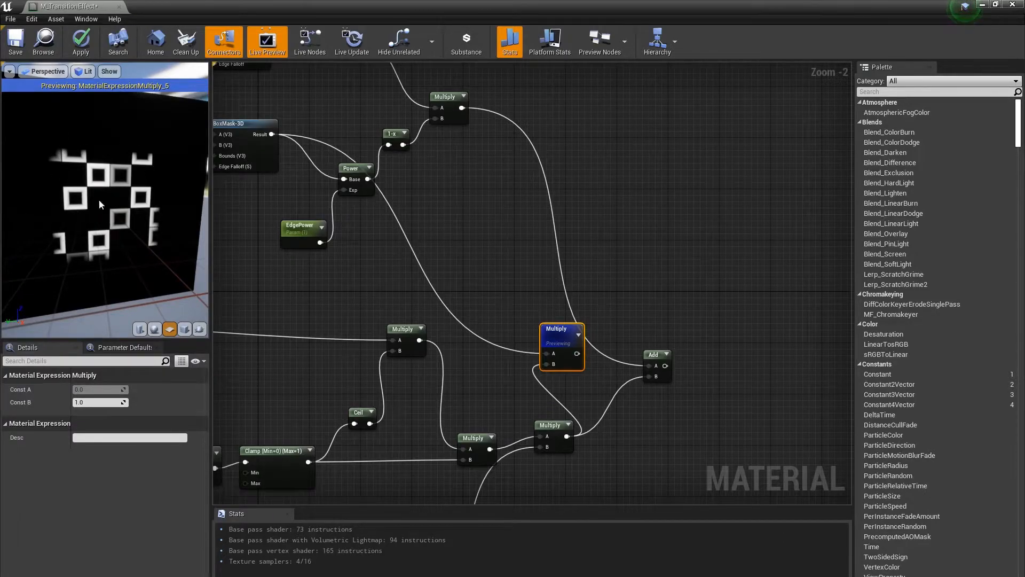
# - Connect the masked squares Multiply to the Add node's B input and space out both nodes
pyautogui.moveTo(579, 355); pyautogui.dragTo(648, 376)
pyautogui.moveTo(658, 355); pyautogui.dragTo(690, 356)
pyautogui.moveTo(557, 335); pyautogui.dragTo(608, 412)
# - Switch the node preview to the Add node and inspect the frame with the masked squares on the plane
pyautogui.click(693, 356)
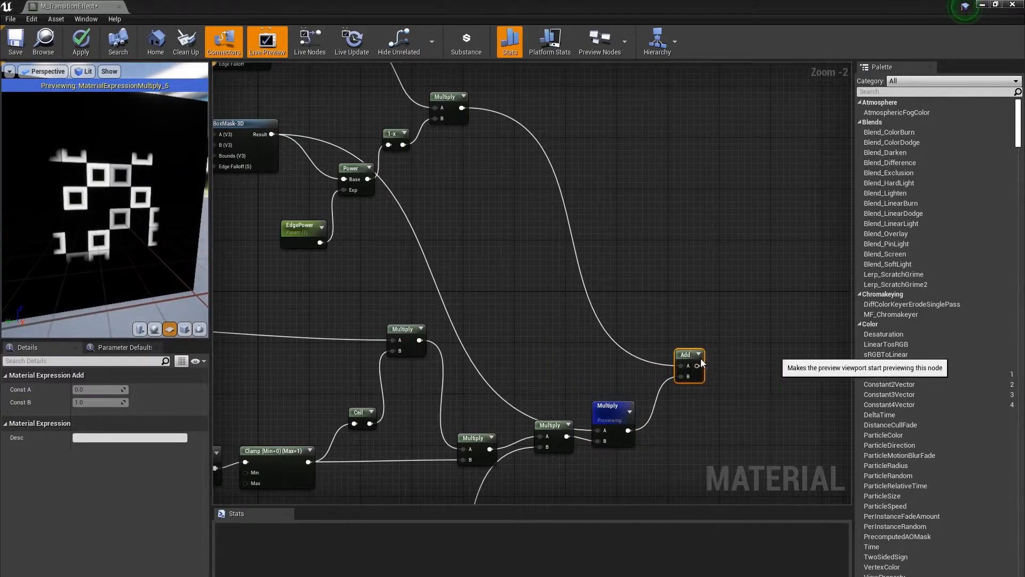
pyautogui.press('space')
pyautogui.moveTo(89, 184); pyautogui.dragTo(129, 216)
pyautogui.scroll(3, 89, 184)
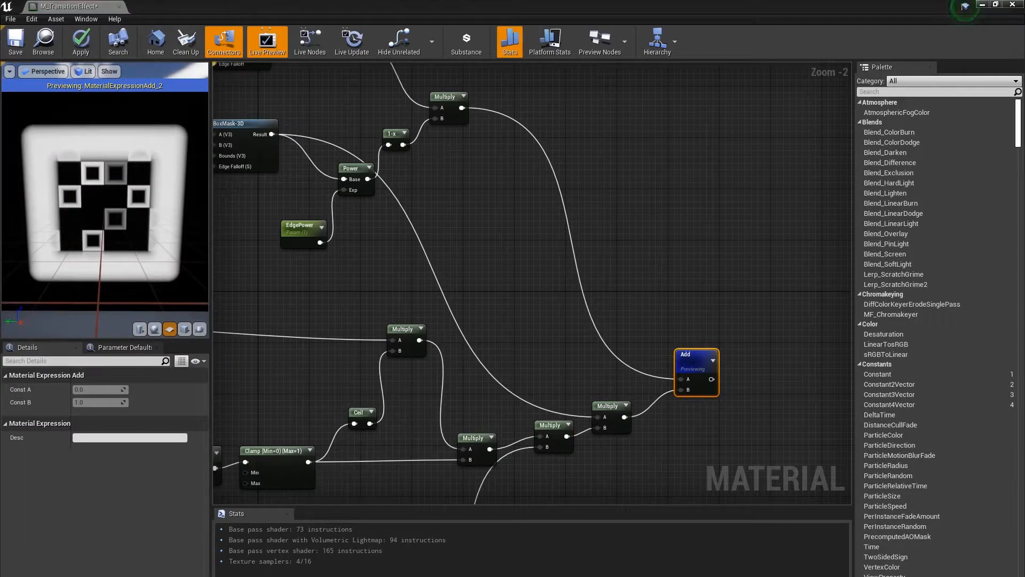
pyautogui.moveTo(752, 283); pyautogui.dragTo(411, 246, button='right')
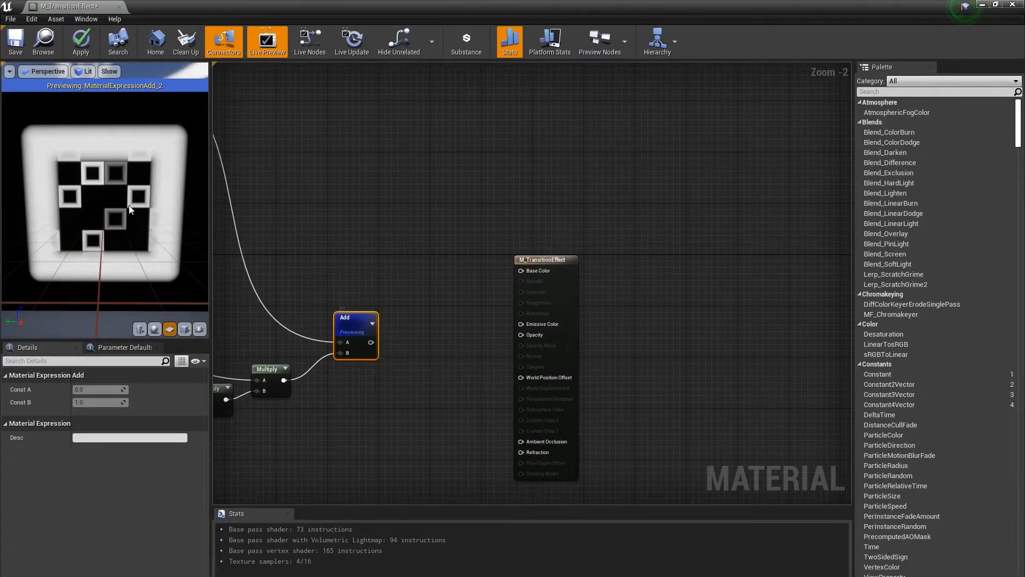
pyautogui.moveTo(94, 207); pyautogui.dragTo(134, 219)
pyautogui.scroll(2, 395, 340)
# - Connect the Add output to the Opacity input of M_TransitionEffect and move the output node away from Add
pyautogui.moveTo(321, 340); pyautogui.dragTo(522, 329)
pyautogui.moveTo(522, 246); pyautogui.dragTo(660, 249)
pyautogui.click(530, 193)
pyautogui.moveTo(539, 231); pyautogui.dragTo(633, 240)
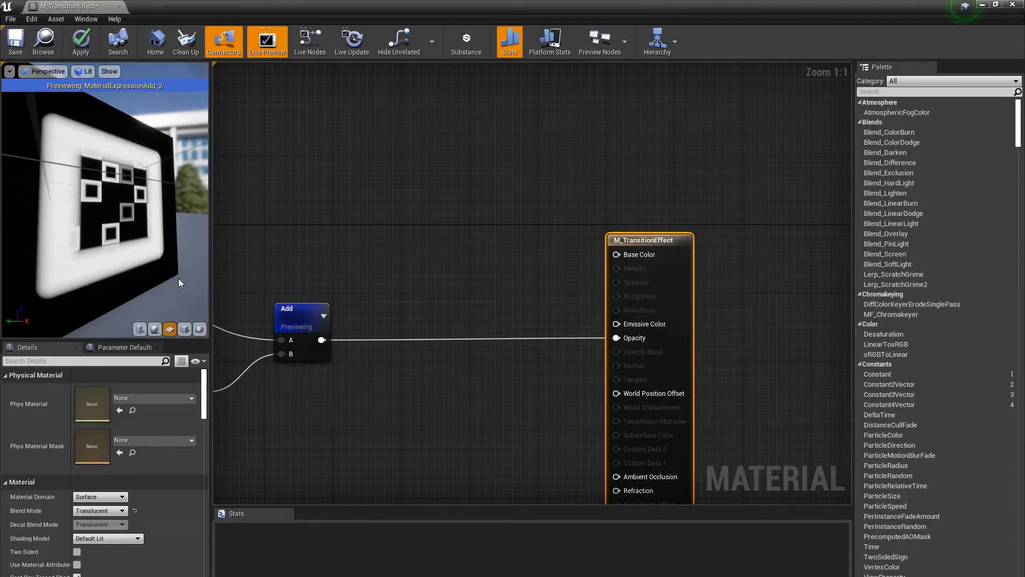
# - Stop previewing the Add node, tidy the nodes feeding Opacity and inspect the full translucent material on the plane
pyautogui.rightClick(307, 308)
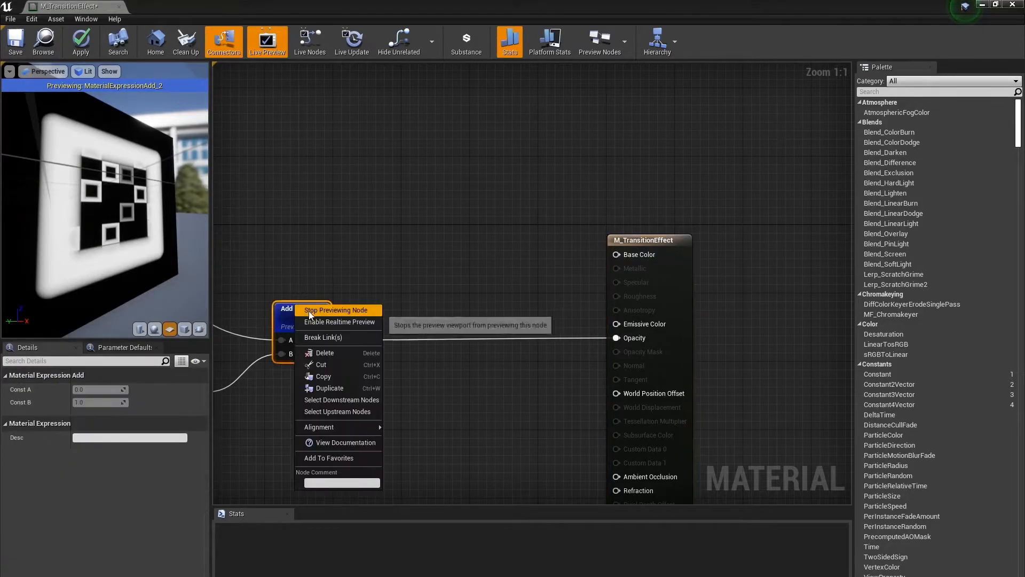
pyautogui.click(308, 311)
pyautogui.moveTo(280, 297); pyautogui.dragTo(454, 300, button='right')
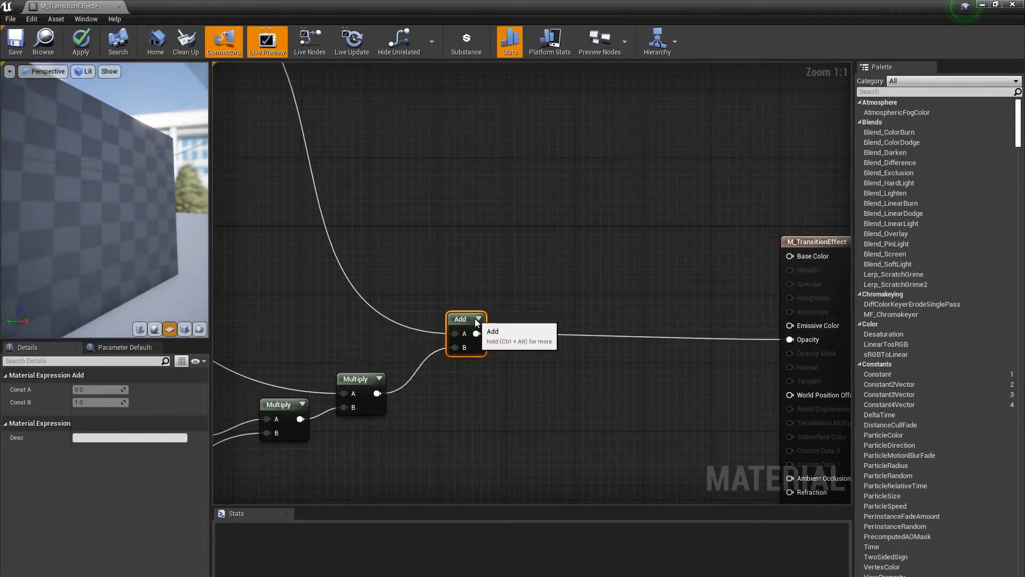
pyautogui.moveTo(475, 318); pyautogui.dragTo(479, 329)
pyautogui.moveTo(386, 337); pyautogui.dragTo(539, 295, button='right')
pyautogui.moveTo(501, 316); pyautogui.dragTo(517, 347)
pyautogui.moveTo(689, 355); pyautogui.dragTo(507, 372, button='right')
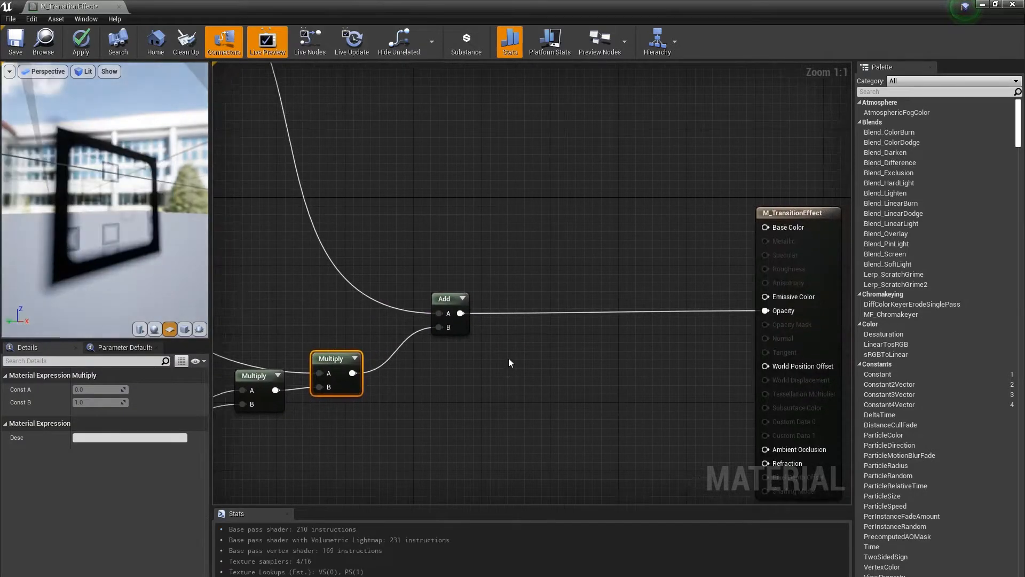
pyautogui.moveTo(148, 226); pyautogui.dragTo(171, 224)
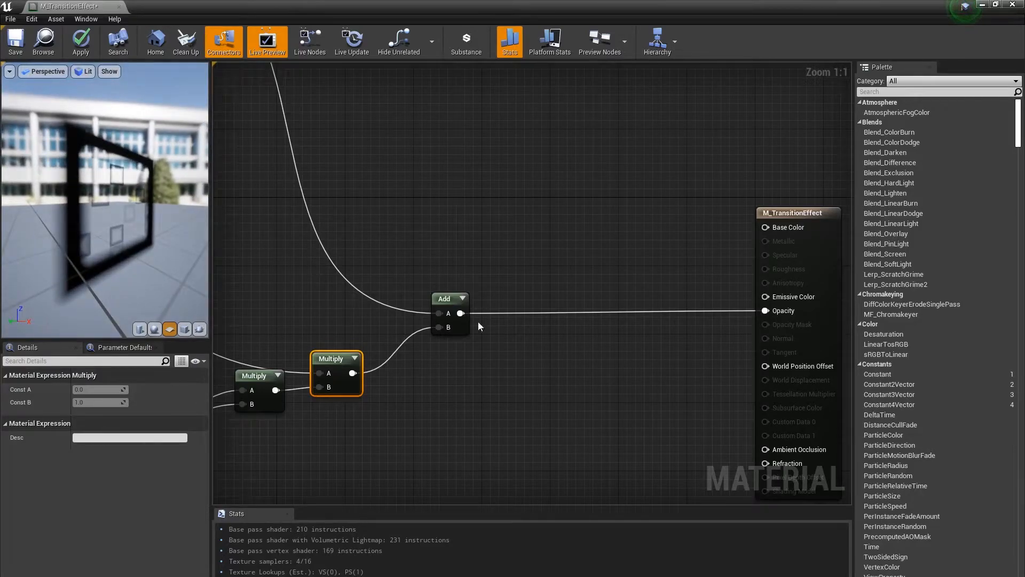
pyautogui.moveTo(138, 216); pyautogui.dragTo(115, 208)
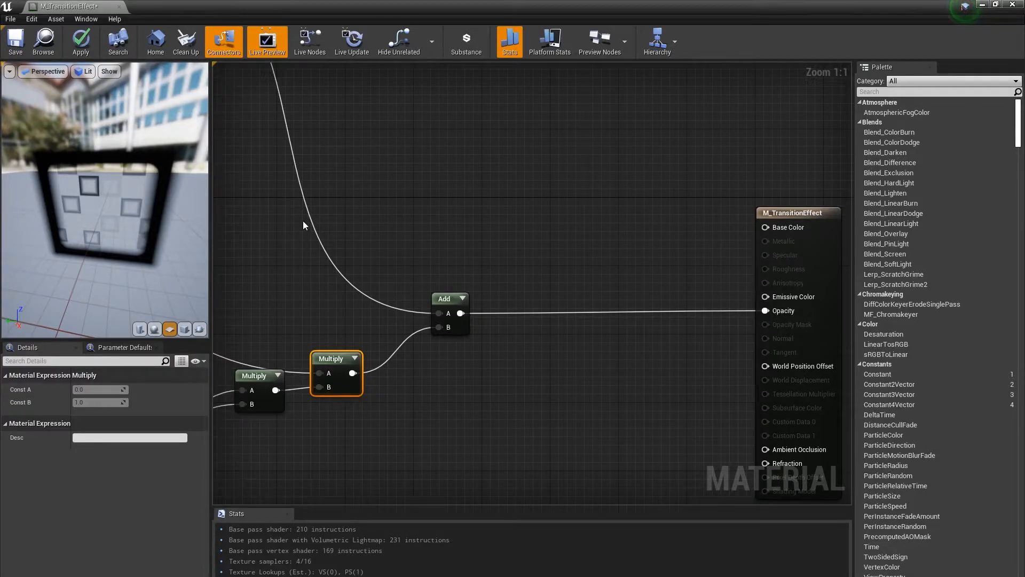
# - Add a vector parameter named Color above the Add node that feeds Opacity
pyautogui.moveTo(396, 206); pyautogui.dragTo(355, 264, button='right')
pyautogui.click(415, 252)
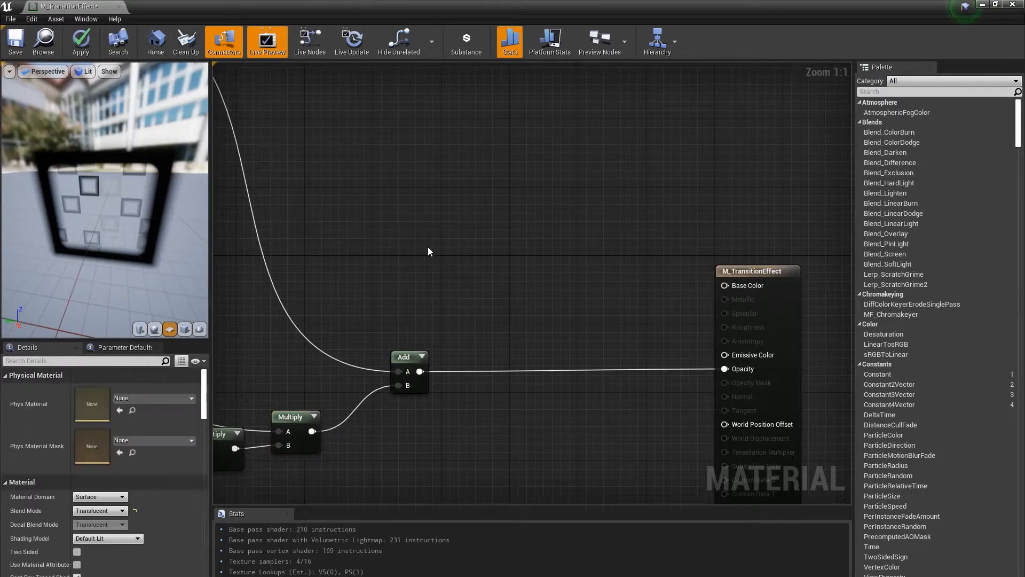
pyautogui.click(425, 250)
pyautogui.write('V')
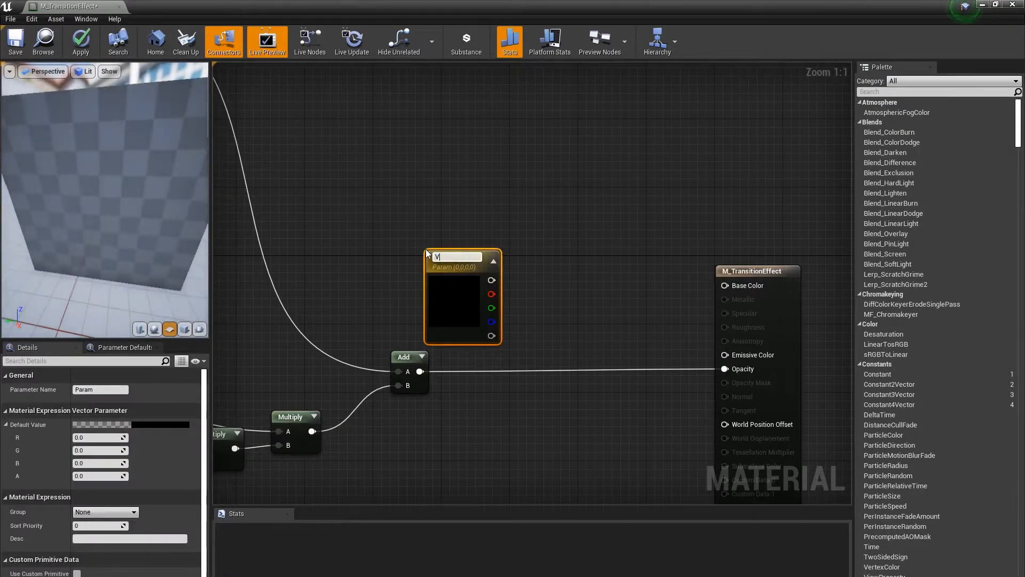
pyautogui.write('Color')
pyautogui.press('Return')
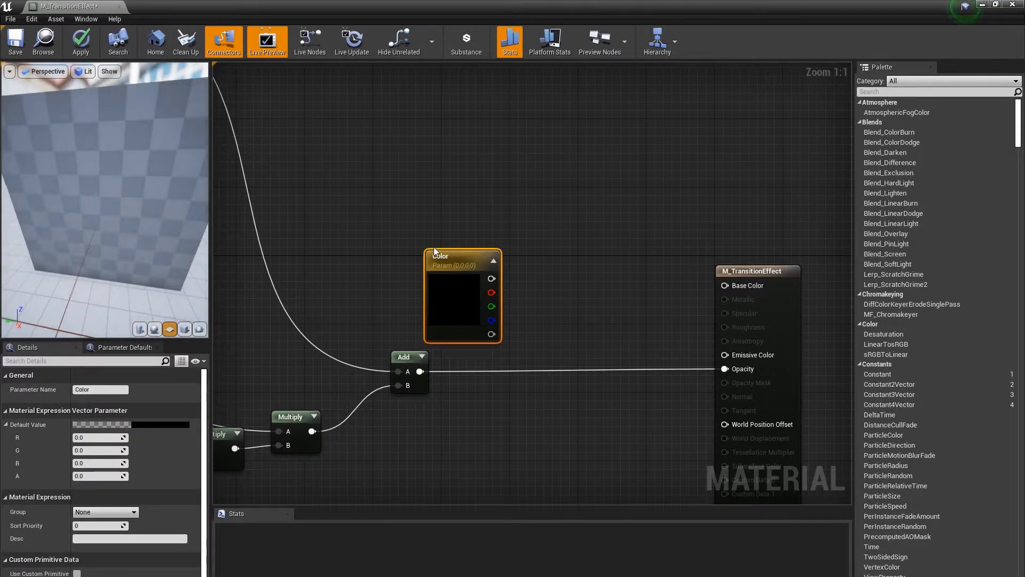
pyautogui.moveTo(465, 259); pyautogui.dragTo(465, 224)
# - Set the Color parameter's default to a saturated yellow with R 1.0, G 0.754799 and B 0.0, and reposition its node
pyautogui.click(140, 424)
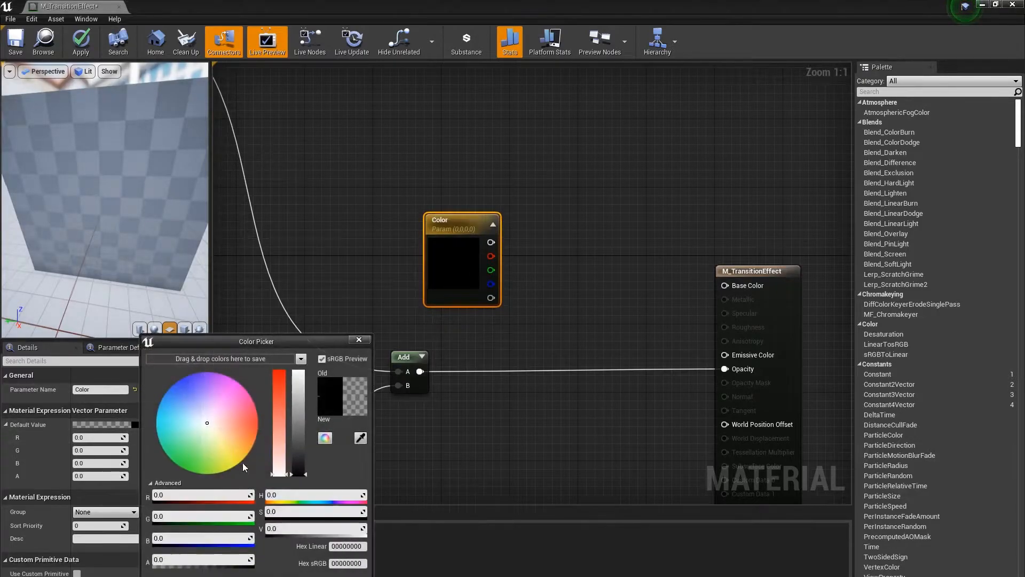
pyautogui.moveTo(240, 448); pyautogui.dragTo(244, 460)
pyautogui.moveTo(299, 412); pyautogui.dragTo(299, 367)
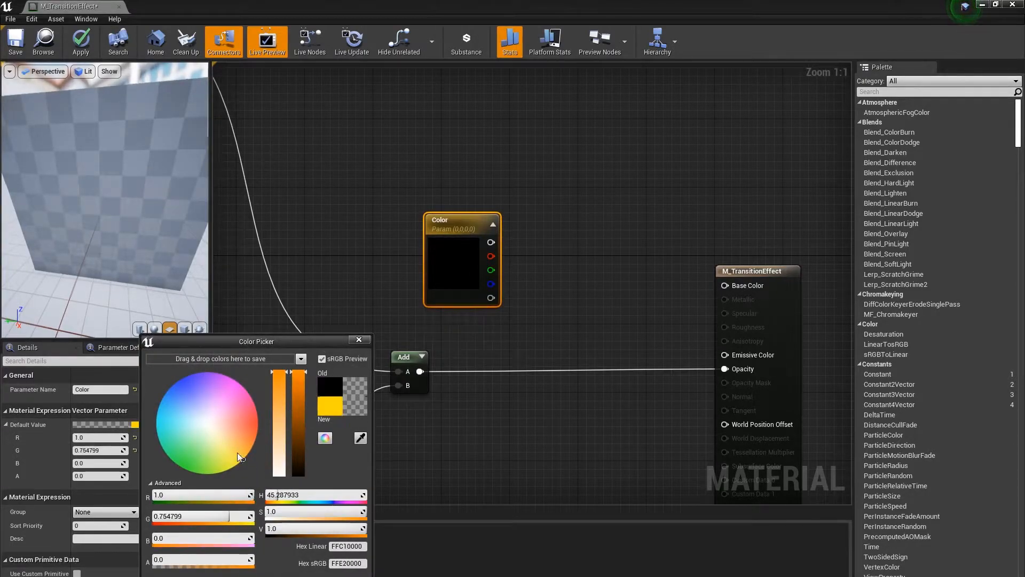
pyautogui.click(467, 288)
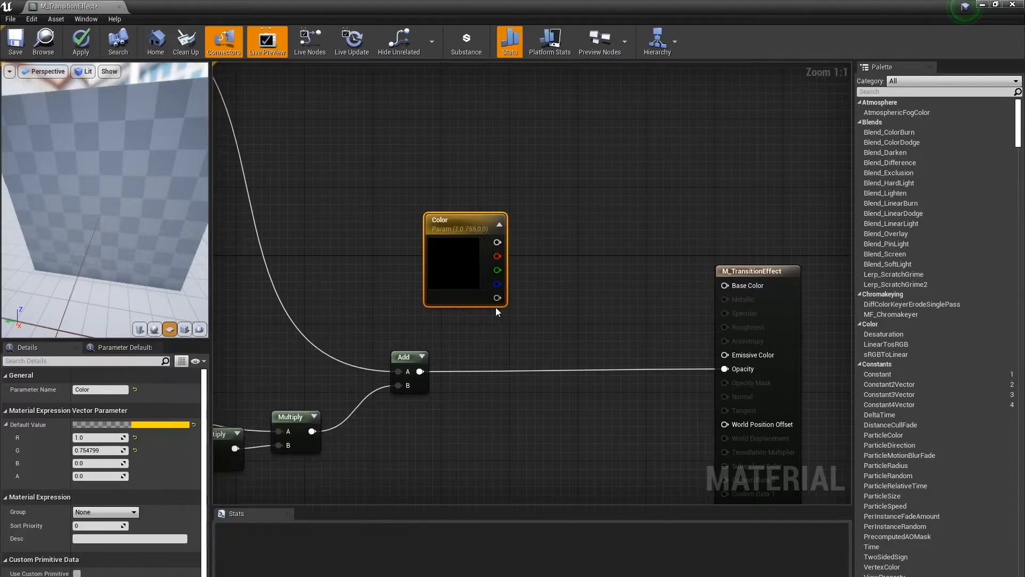
pyautogui.moveTo(496, 308); pyautogui.dragTo(458, 339, button='right')
pyautogui.moveTo(433, 276); pyautogui.dragTo(422, 232)
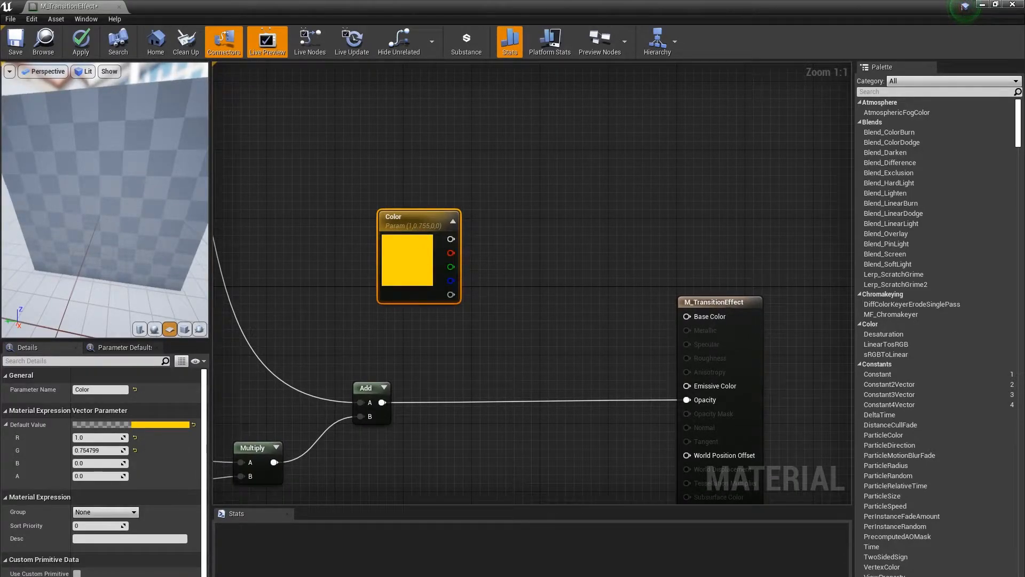
# - Preview the Multiply node fed by the Clamp output and inspect its square pattern on the plane
pyautogui.moveTo(395, 452); pyautogui.dragTo(603, 324, button='right')
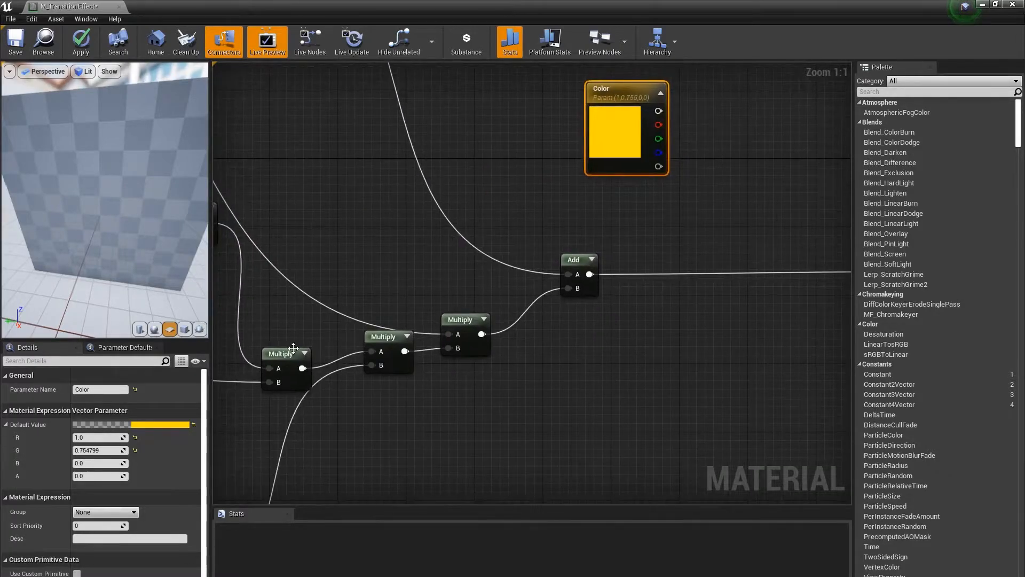
pyautogui.moveTo(293, 350); pyautogui.dragTo(450, 302, button='right')
pyautogui.scroll(-3, 450, 302)
pyautogui.rightClick(278, 319)
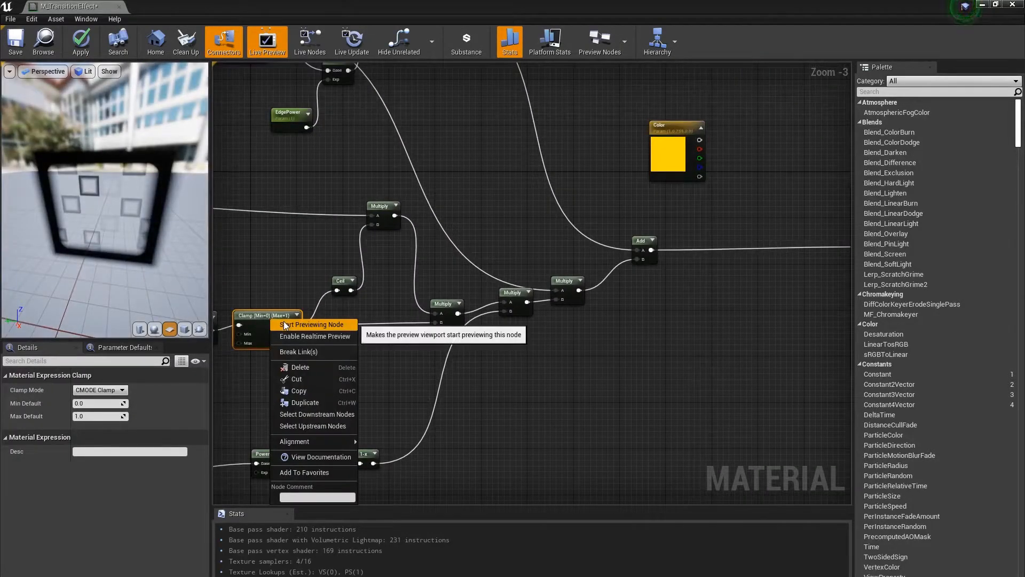
pyautogui.click(283, 321)
pyautogui.moveTo(507, 373); pyautogui.dragTo(434, 382, button='right')
pyautogui.rightClick(377, 315)
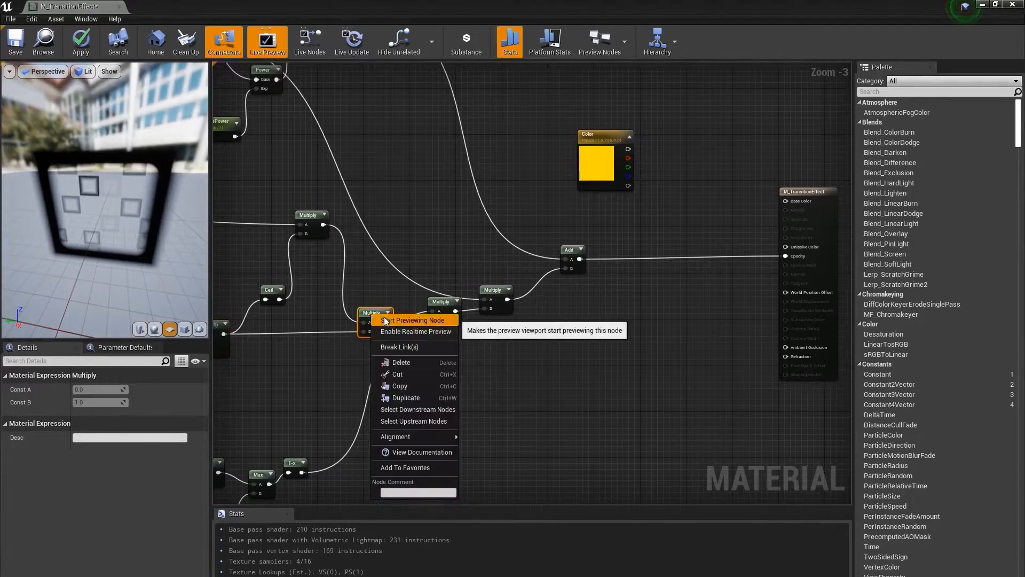
pyautogui.click(383, 318)
pyautogui.moveTo(377, 319); pyautogui.dragTo(370, 307)
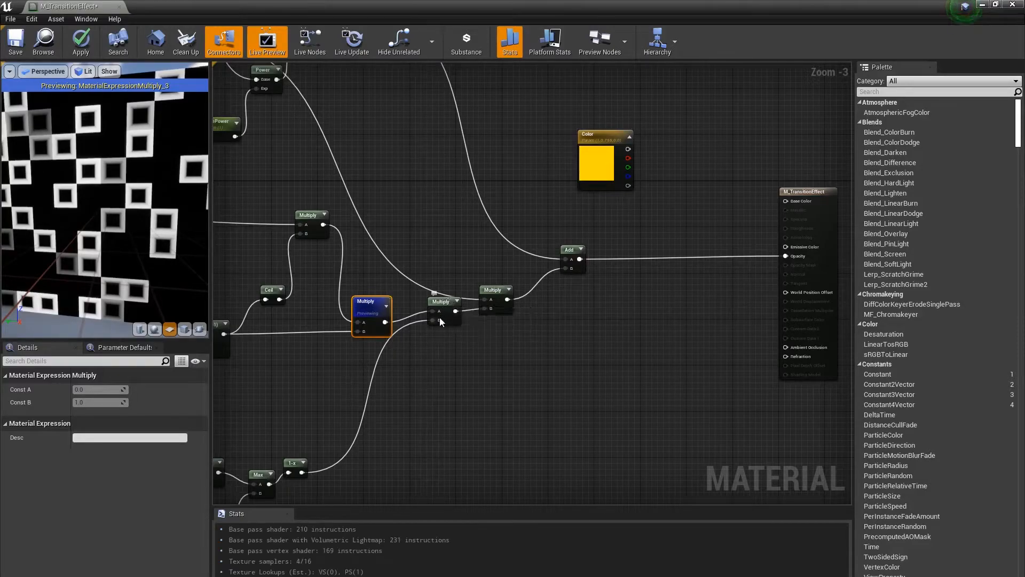
# - Preview the next two Multiply nodes in turn and compare the square outlines before and after the final mask
pyautogui.click(446, 302)
pyautogui.press('space')
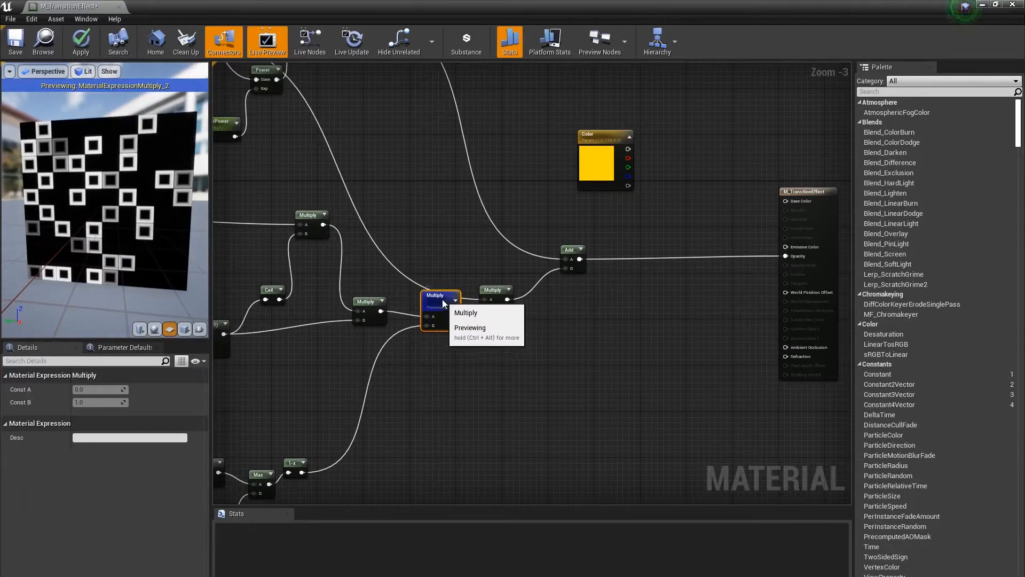
pyautogui.moveTo(500, 331); pyautogui.dragTo(425, 357, button='right')
pyautogui.scroll(3, 422, 356)
pyautogui.click(426, 300)
pyautogui.press('space')
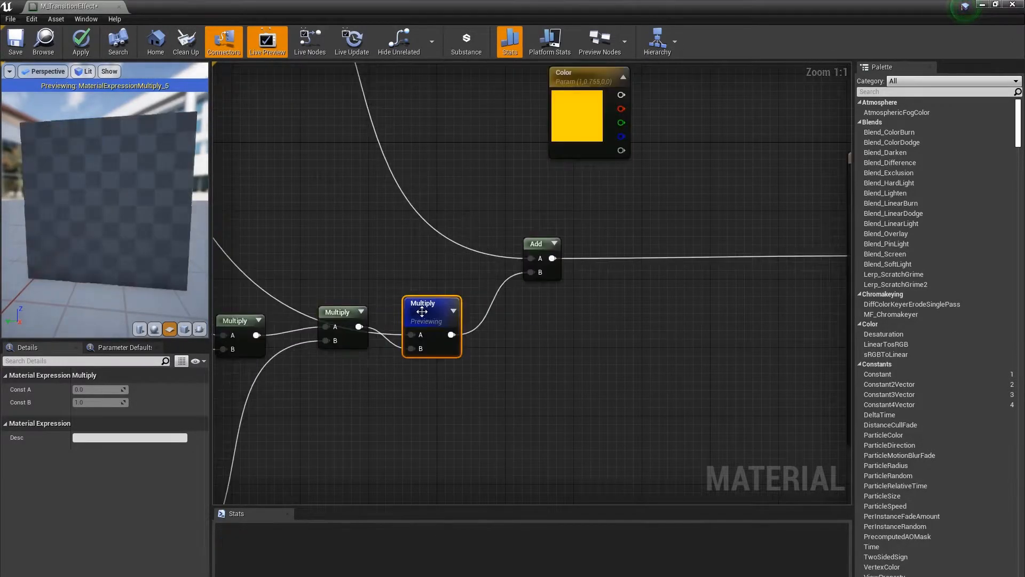
pyautogui.moveTo(426, 300); pyautogui.dragTo(418, 274)
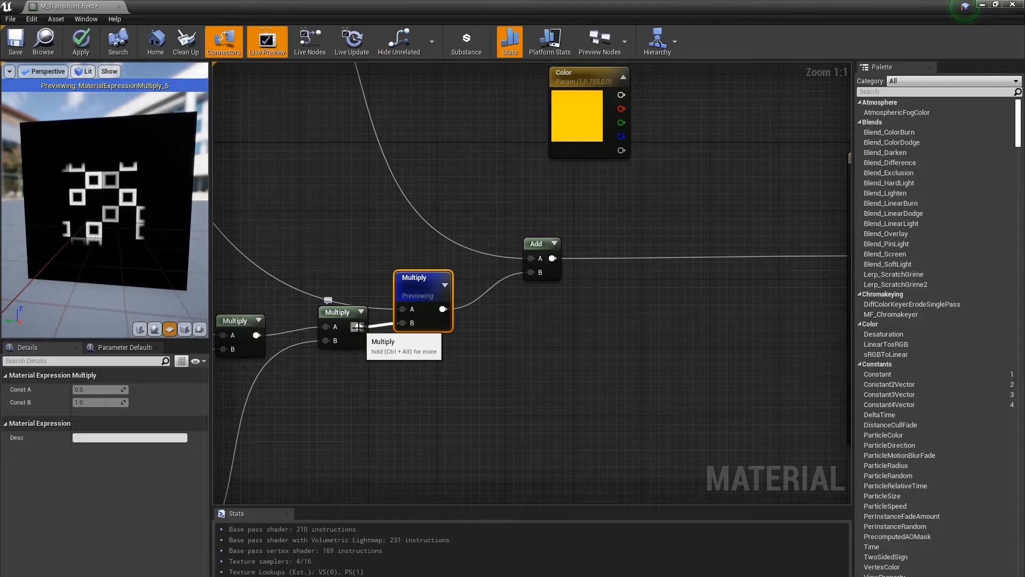
# - Add a Multiply node that combines the Color parameter with the square outlines from before the final mask
pyautogui.moveTo(402, 133); pyautogui.dragTo(562, 329, button='right')
pyautogui.scroll(-2, 555, 323)
pyautogui.moveTo(521, 236); pyautogui.dragTo(456, 296, button='right')
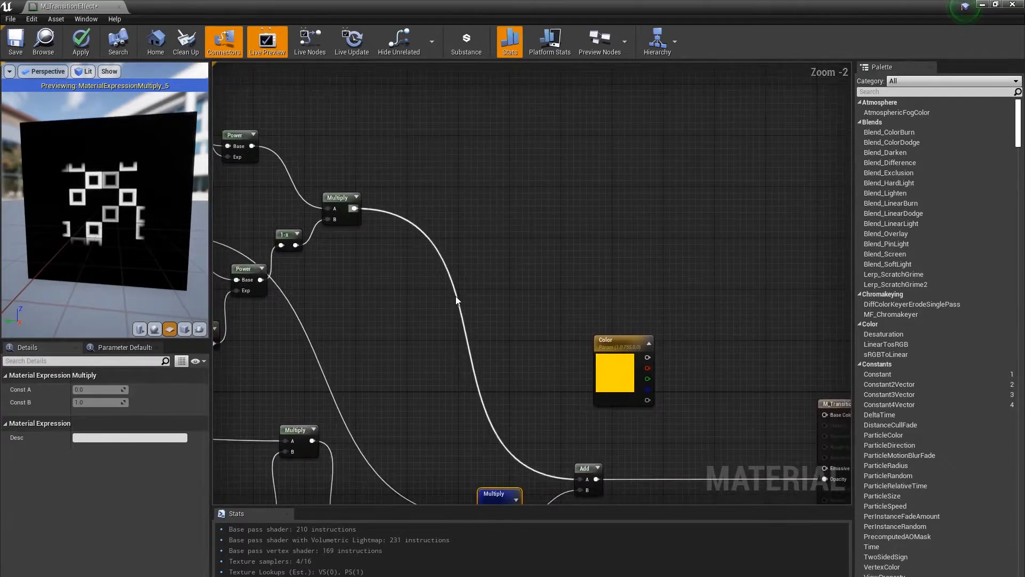
pyautogui.moveTo(490, 367); pyautogui.dragTo(424, 208, button='right')
pyautogui.moveTo(448, 357); pyautogui.dragTo(651, 263)
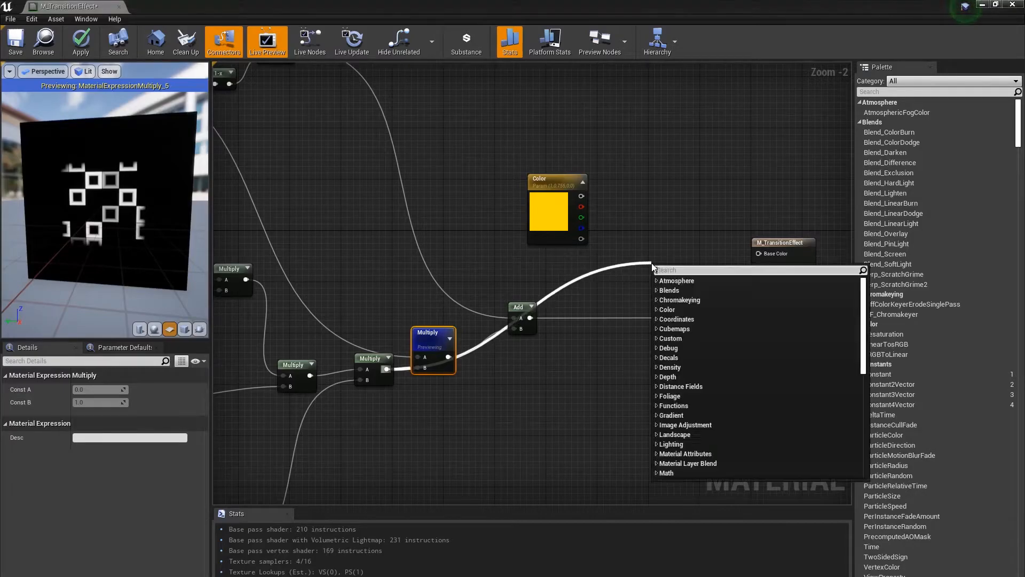
pyautogui.write('mul')
pyautogui.press('Return')
pyautogui.moveTo(655, 255); pyautogui.dragTo(566, 273, button='right')
pyautogui.moveTo(563, 296); pyautogui.dragTo(549, 284)
pyautogui.keyDown('ctrl'); pyautogui.moveTo(552, 285); pyautogui.dragTo(553, 296); pyautogui.keyUp('ctrl')
# - Add a second Multiply node with the frame Multiply's output in A and Color in B
pyautogui.moveTo(491, 214); pyautogui.dragTo(542, 252)
pyautogui.moveTo(430, 183); pyautogui.dragTo(527, 280)
pyautogui.moveTo(322, 165); pyautogui.dragTo(467, 217, button='right')
pyautogui.scroll(-1, 454, 198)
pyautogui.moveTo(416, 140); pyautogui.dragTo(382, 179, button='right')
pyautogui.moveTo(315, 161); pyautogui.dragTo(644, 271)
pyautogui.click(375, 143)
pyautogui.write('mul')
pyautogui.press('Return')
pyautogui.scroll(1, 655, 268)
pyautogui.scroll(1, 655, 268)
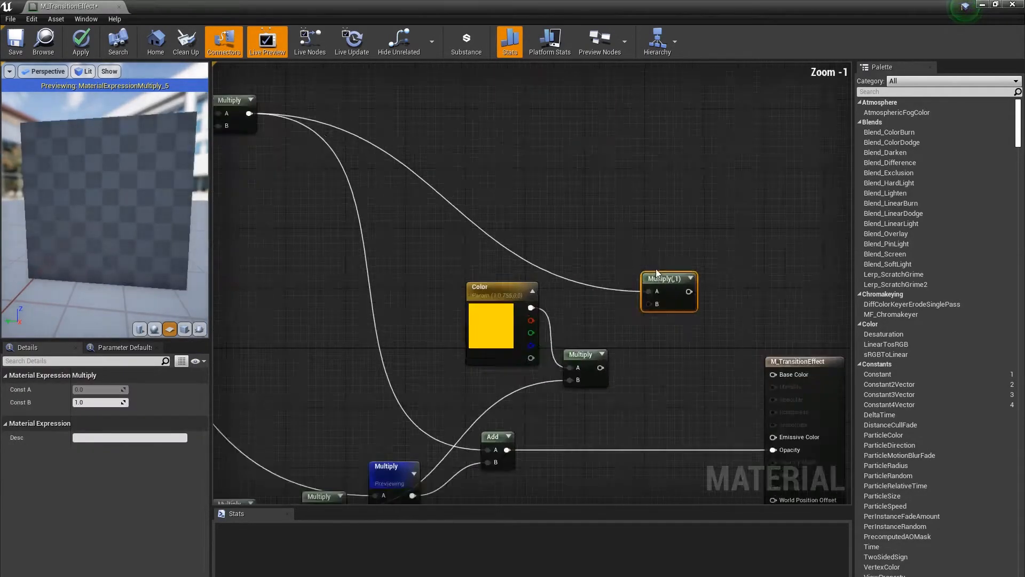
pyautogui.moveTo(531, 307); pyautogui.dragTo(648, 304)
# - Place the frame color Multiply beside Color, preview it on the plane and select the three color nodes
pyautogui.moveTo(635, 233); pyautogui.dragTo(584, 259)
pyautogui.press('space')
pyautogui.moveTo(490, 228); pyautogui.dragTo(563, 353)
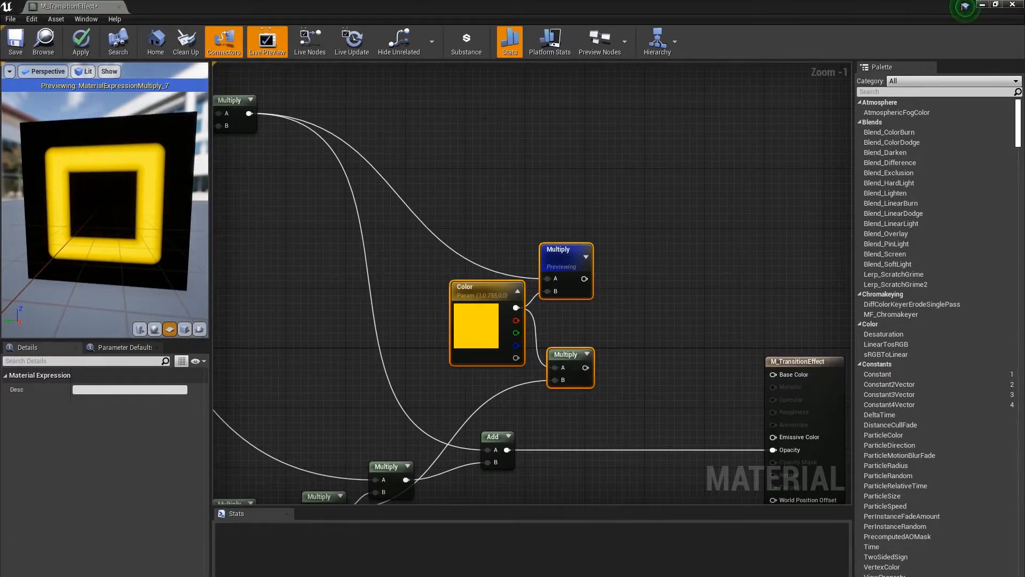
pyautogui.moveTo(614, 282); pyautogui.dragTo(521, 277, button='right')
# - Combine the two color Multiply outputs in an Add node and connect it to the Base Color input of M_TransitionEffect
pyautogui.moveTo(490, 274); pyautogui.dragTo(517, 331)
pyautogui.write('add')
pyautogui.press('Return')
pyautogui.moveTo(492, 363); pyautogui.dragTo(686, 370)
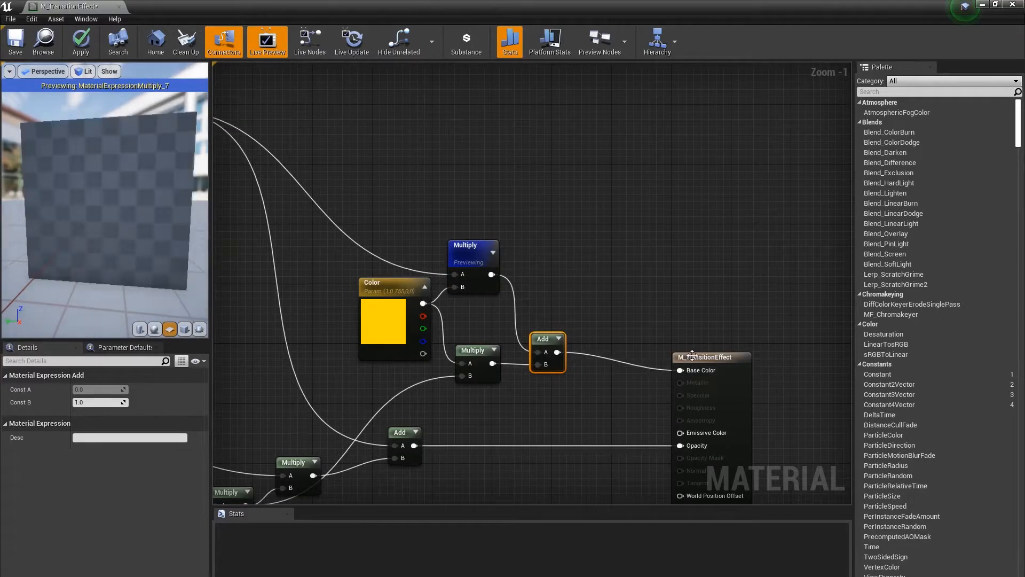
pyautogui.click(689, 363)
# - Stop previewing the frame color Multiply and inspect the full material on the plane from different angles
pyautogui.click(479, 248)
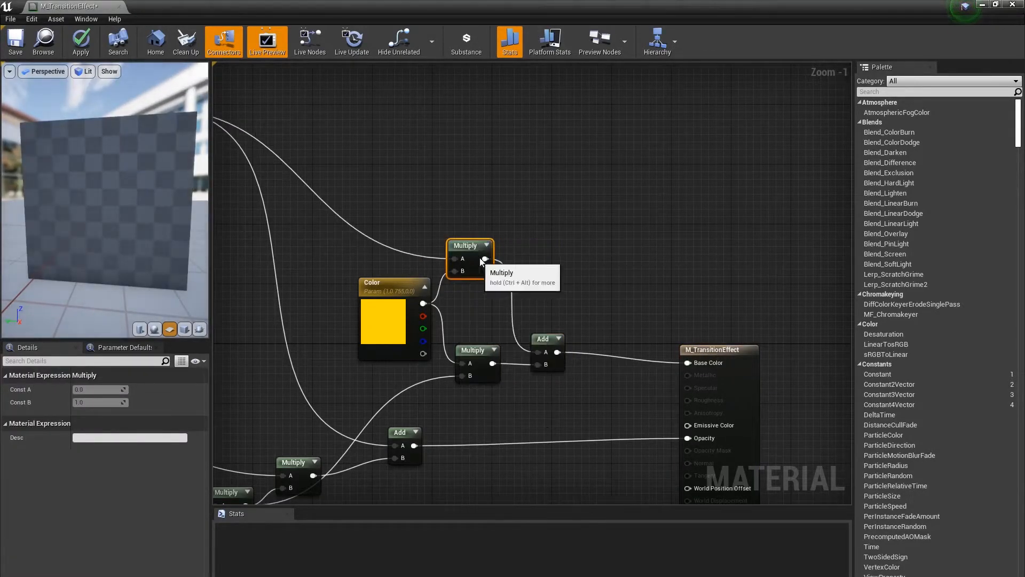
pyautogui.moveTo(578, 327); pyautogui.dragTo(613, 237, button='right')
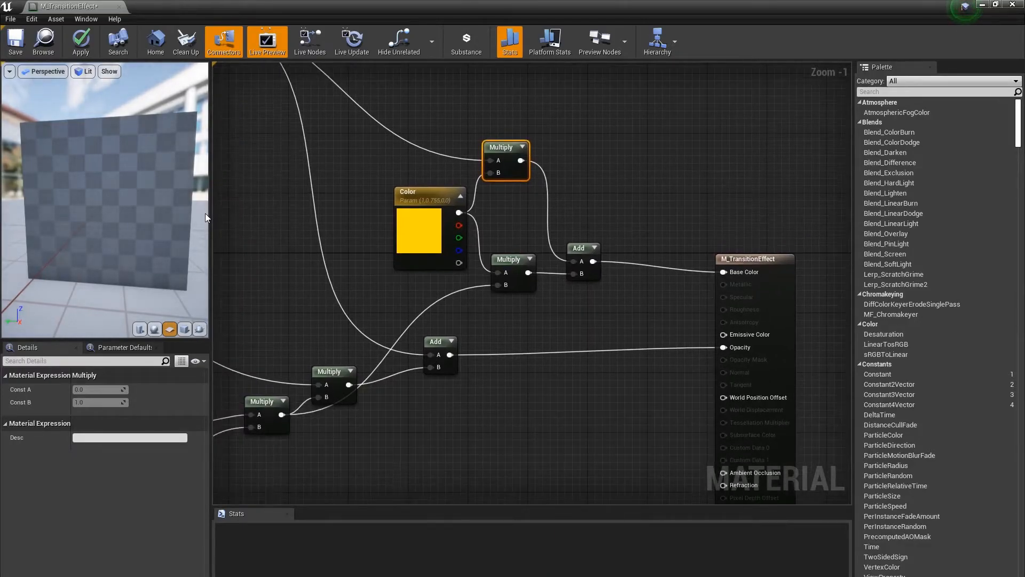
pyautogui.moveTo(458, 309); pyautogui.dragTo(448, 259, button='right')
pyautogui.moveTo(127, 190); pyautogui.dragTo(115, 213)
pyautogui.moveTo(115, 212); pyautogui.dragTo(114, 166, button='right')
pyautogui.moveTo(114, 177)
pyautogui.mouseDown()
pyautogui.moveTo(134, 214)
pyautogui.moveTo(118, 182)
pyautogui.moveTo(85, 176)
pyautogui.moveTo(99, 179)
pyautogui.mouseUp()
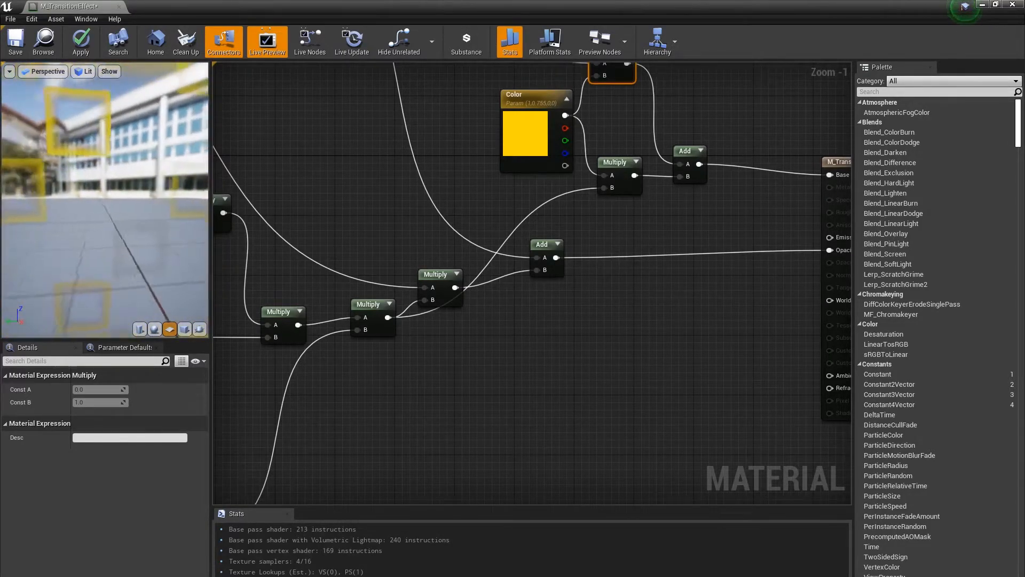
pyautogui.moveTo(557, 249); pyautogui.dragTo(402, 300, button='right')
pyautogui.moveTo(523, 275); pyautogui.dragTo(516, 290, button='right')
pyautogui.moveTo(160, 236); pyautogui.dragTo(84, 182)
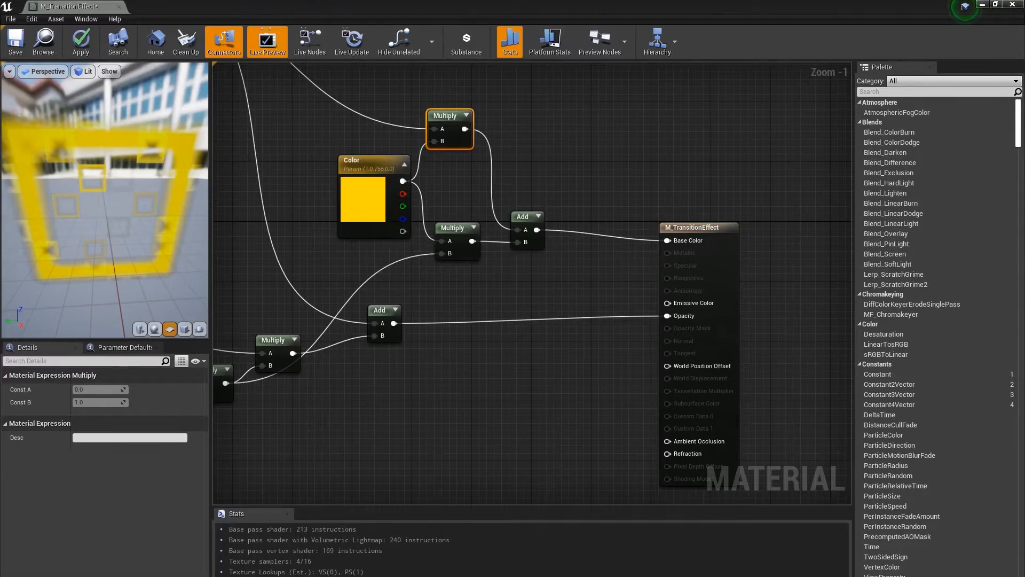
pyautogui.moveTo(525, 346); pyautogui.dragTo(620, 246, button='right')
pyautogui.scroll(-1, 435, 387)
pyautogui.moveTo(442, 421); pyautogui.dragTo(493, 374, button='right')
pyautogui.click(456, 397)
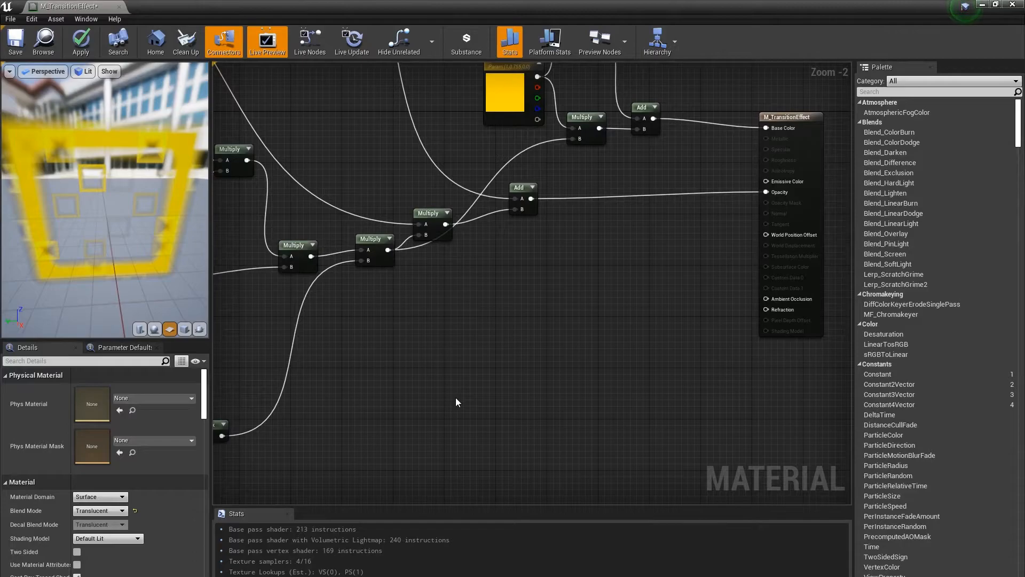
pyautogui.press('c')
pyautogui.moveTo(447, 368); pyautogui.dragTo(612, 460)
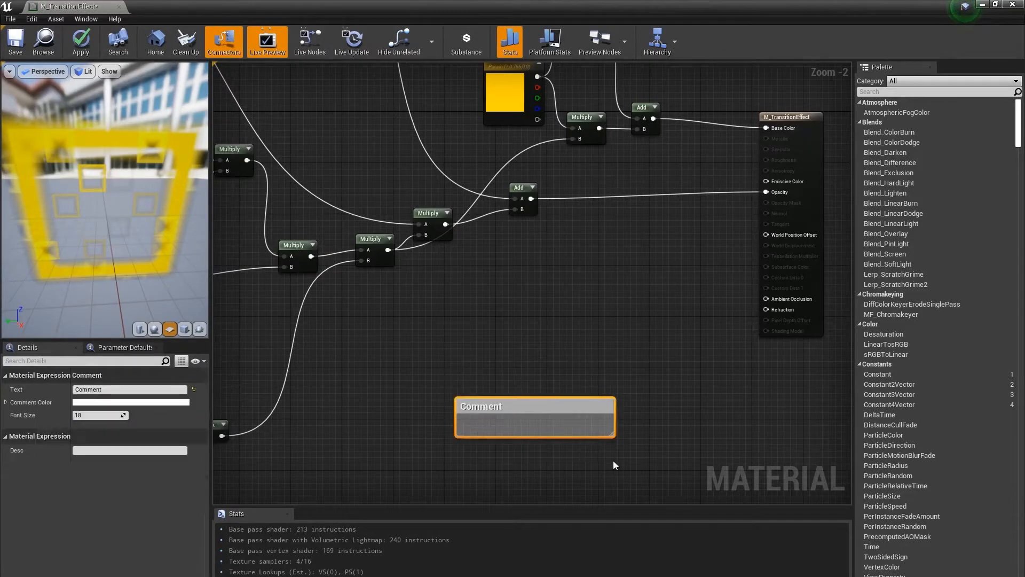
pyautogui.moveTo(454, 397); pyautogui.dragTo(442, 415)
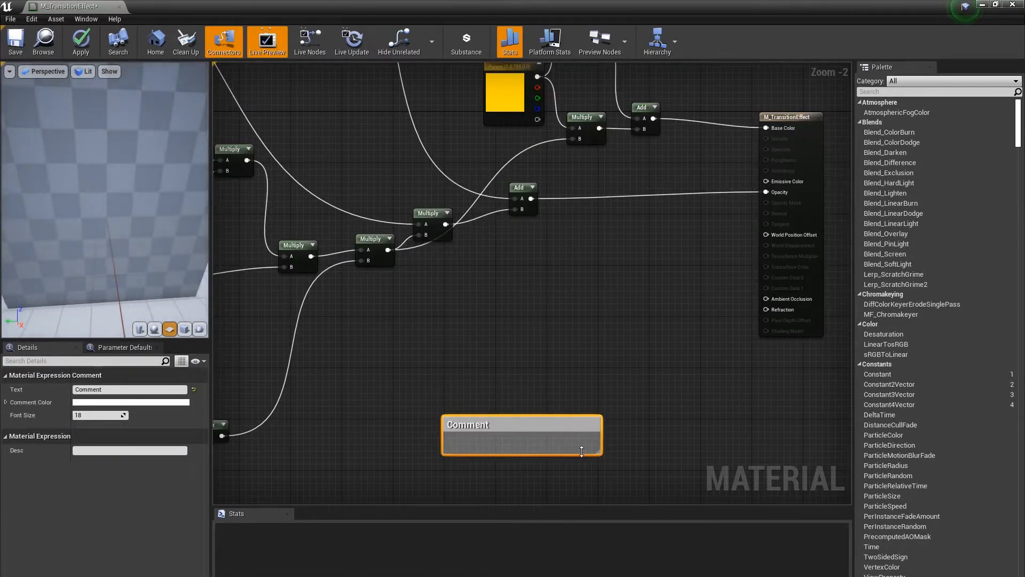
pyautogui.press('Delete')
pyautogui.click(472, 444)
pyautogui.write('EmissionColor')
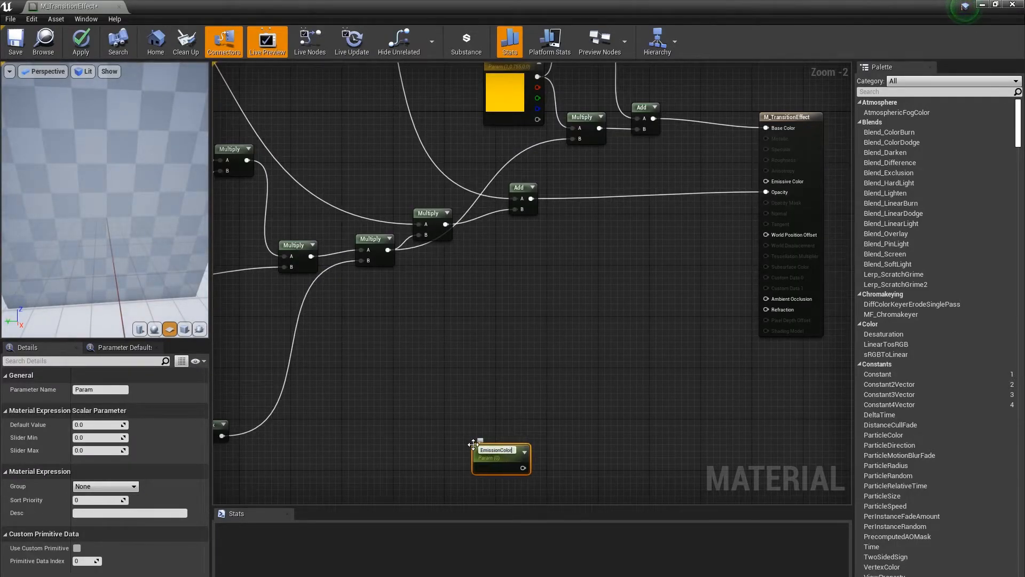
pyautogui.press('Return')
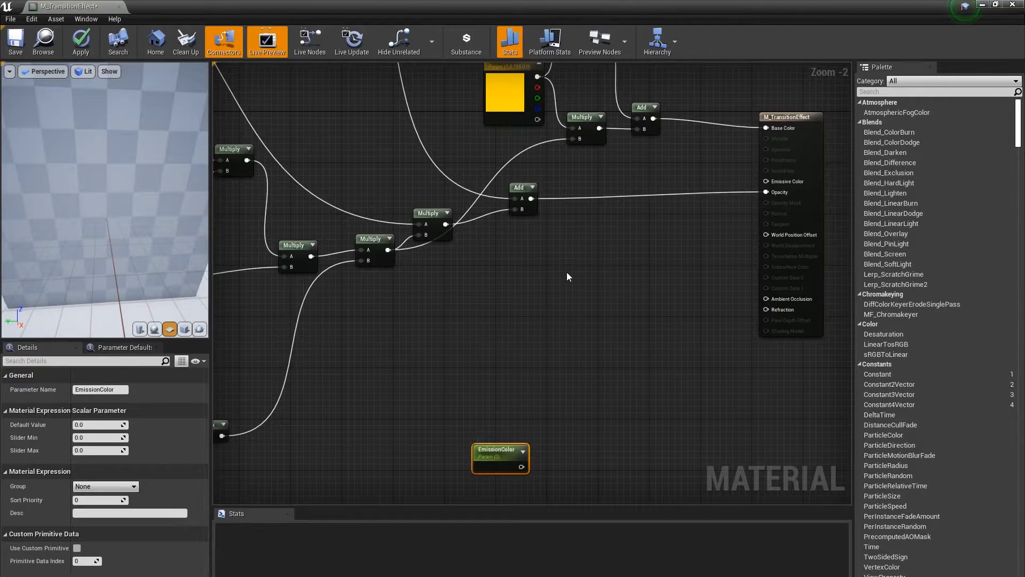
pyautogui.moveTo(593, 363); pyautogui.dragTo(510, 399, button='right')
pyautogui.moveTo(412, 444); pyautogui.dragTo(350, 414)
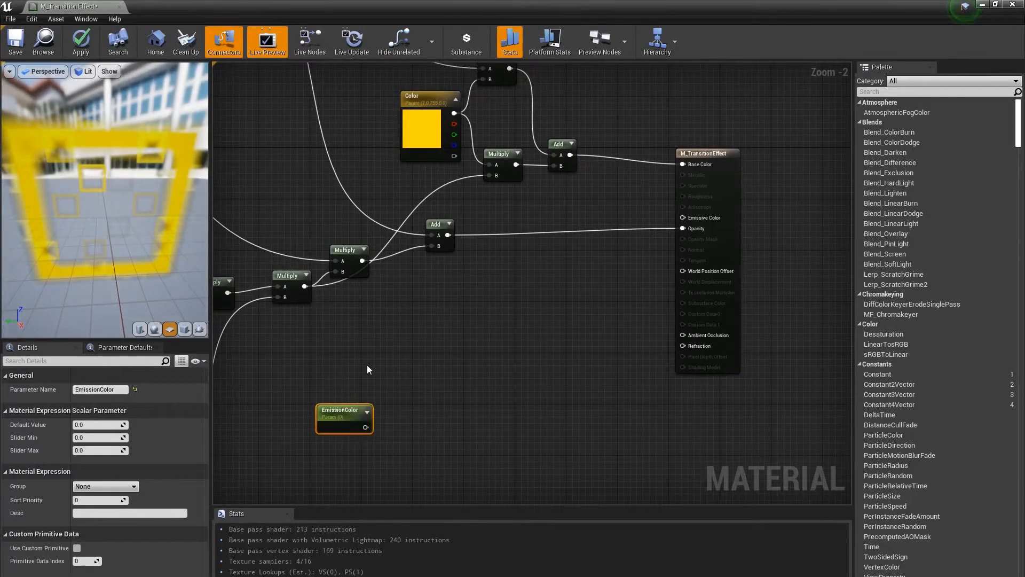
pyautogui.click(367, 368)
pyautogui.click(363, 416)
pyautogui.press('Delete')
# - Add a vector parameter named EmissiveColor in the empty area below the opacity nodes
pyautogui.scroll(-1, 458, 153)
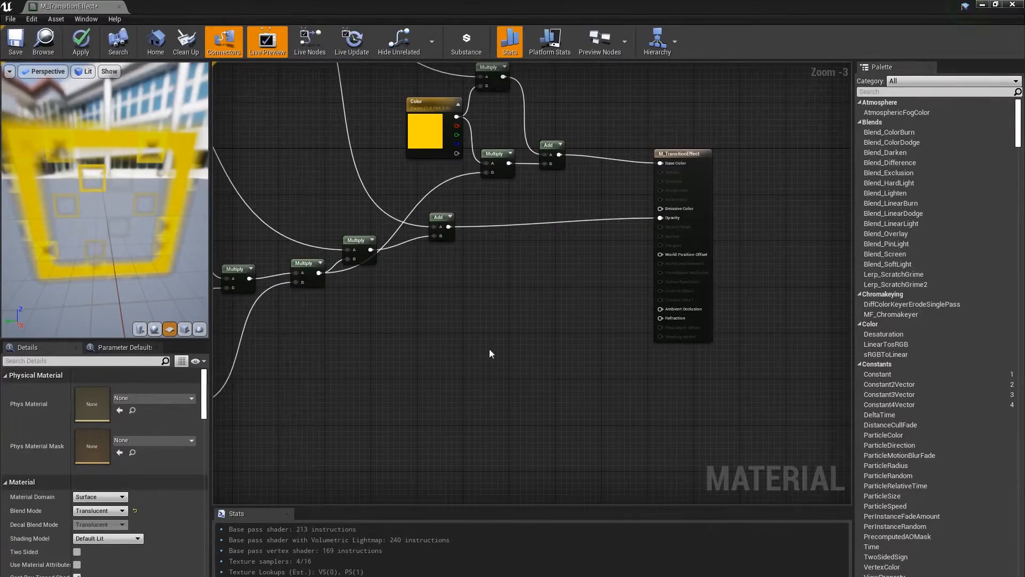
pyautogui.moveTo(469, 351); pyautogui.dragTo(568, 307, button='right')
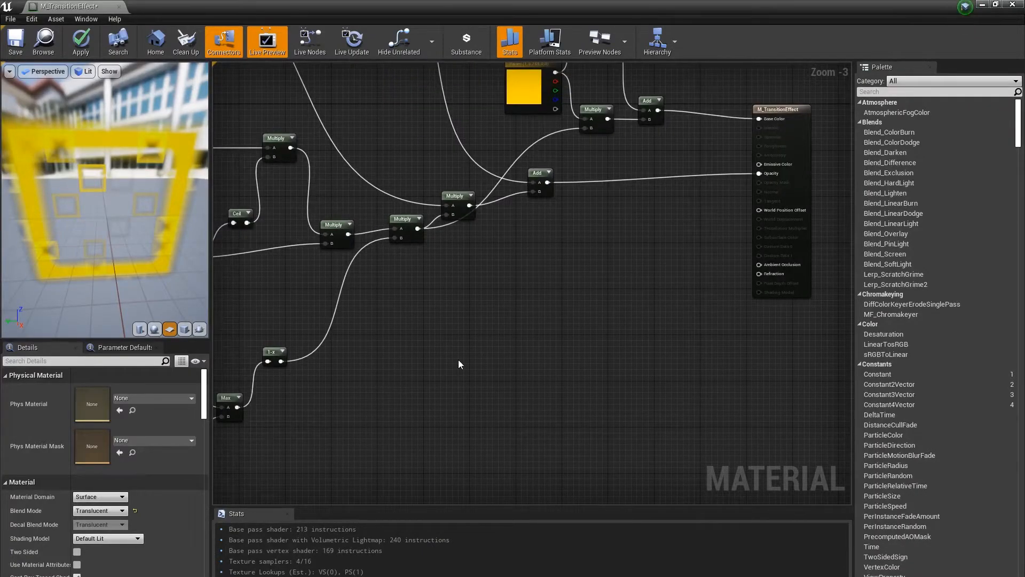
pyautogui.click(458, 361)
pyautogui.write('EmissiveColoe')
pyautogui.press('Return')
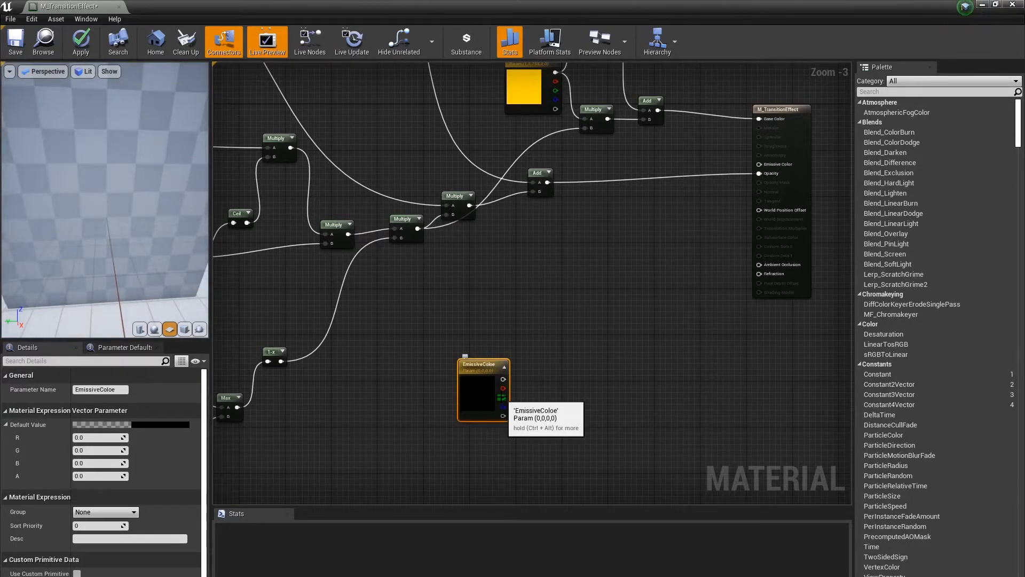
pyautogui.scroll(3, 501, 396)
pyautogui.click(121, 392)
pyautogui.press('BackSpace')
pyautogui.write('r')
pyautogui.click(504, 283)
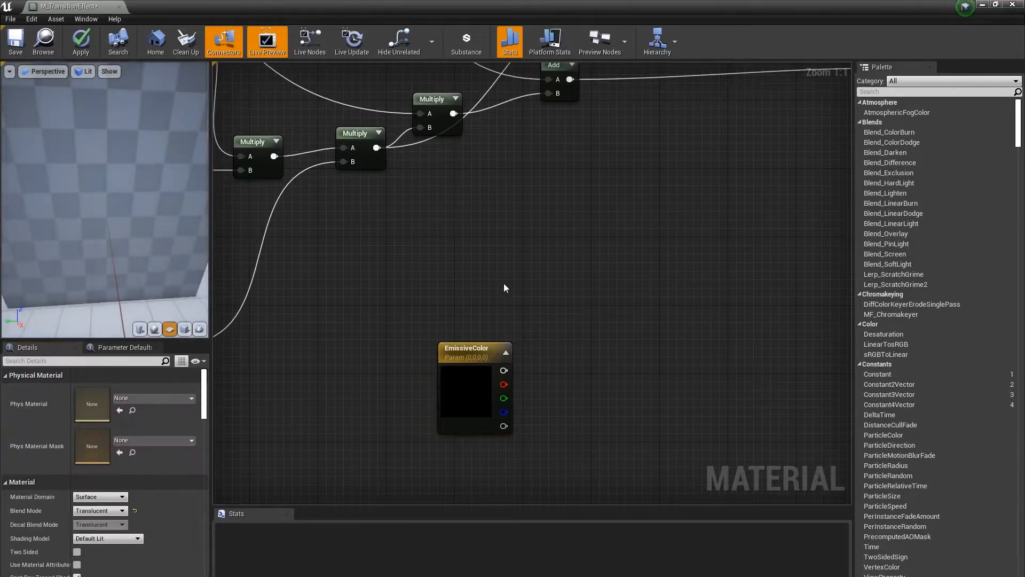
# - Add a scalar parameter named EmissionBoost and place it directly above EmissiveColor
pyautogui.click(506, 274)
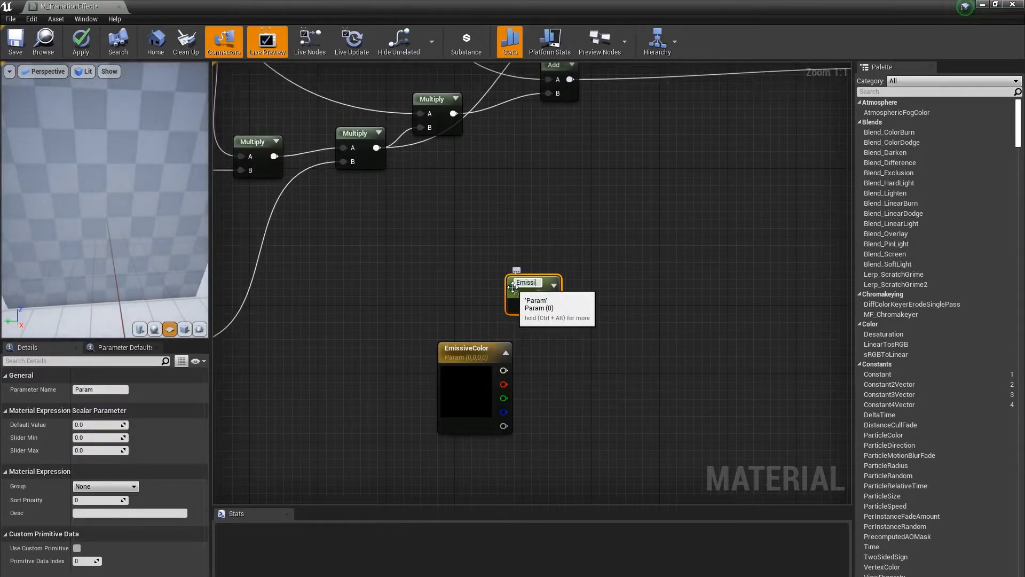
pyautogui.write('EmissionBoost')
pyautogui.press('Return')
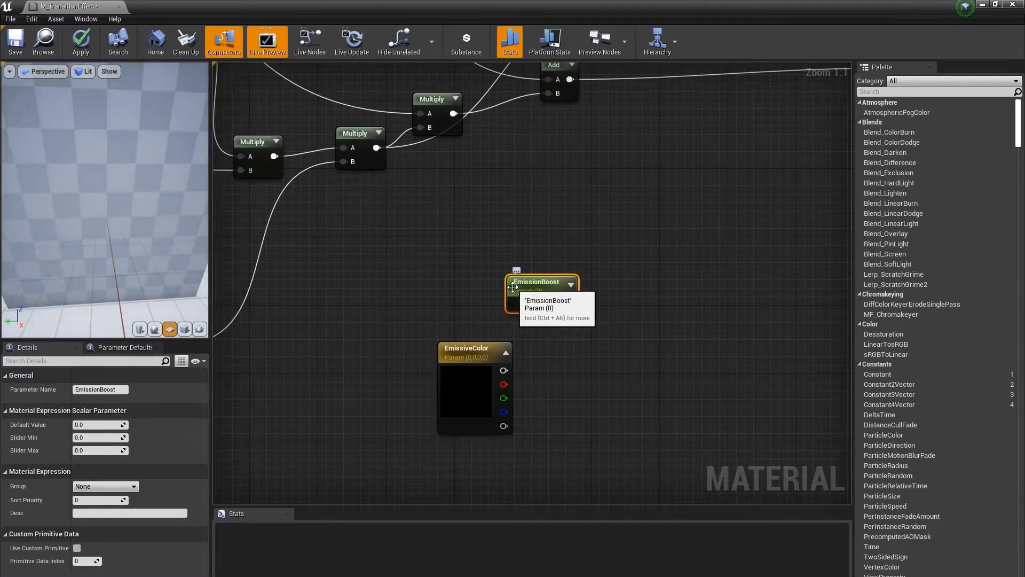
pyautogui.moveTo(503, 243); pyautogui.dragTo(476, 276)
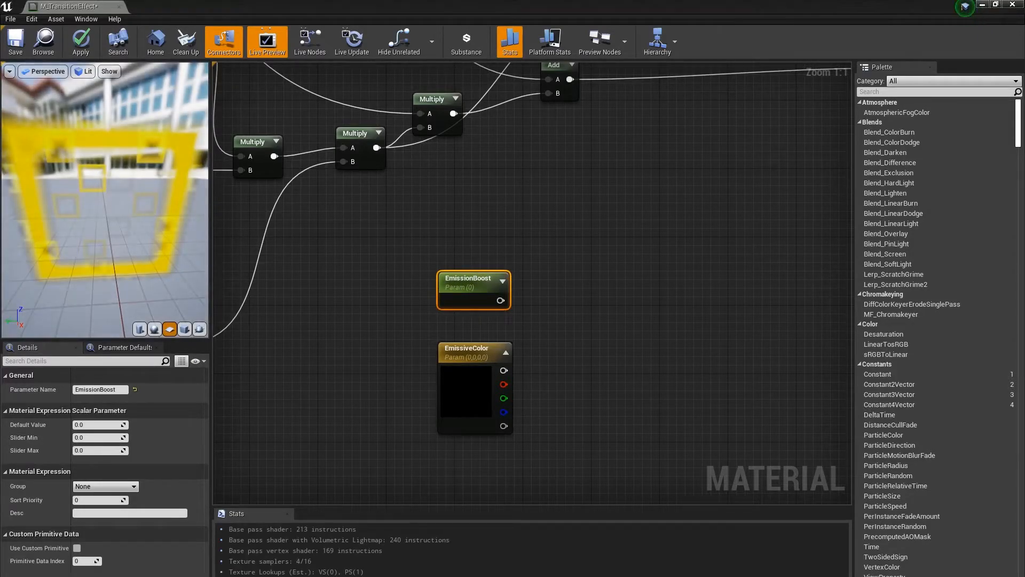
# - Place EmissionBoost and EmissiveColor side by side in the empty area beyond the Max node, below the opacity nodes
pyautogui.moveTo(436, 253); pyautogui.dragTo(441, 315, button='right')
pyautogui.moveTo(457, 348); pyautogui.dragTo(364, 425)
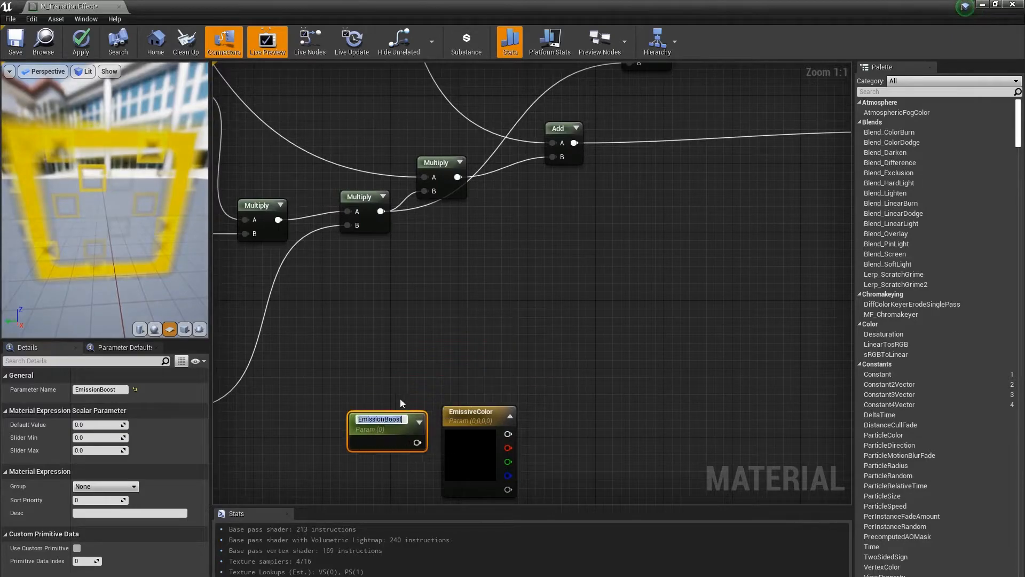
pyautogui.moveTo(340, 386); pyautogui.dragTo(578, 313, button='right')
pyautogui.moveTo(525, 346); pyautogui.dragTo(572, 287, button='right')
pyautogui.moveTo(628, 232); pyautogui.dragTo(711, 358)
pyautogui.click(625, 363)
pyautogui.moveTo(624, 363); pyautogui.dragTo(592, 408)
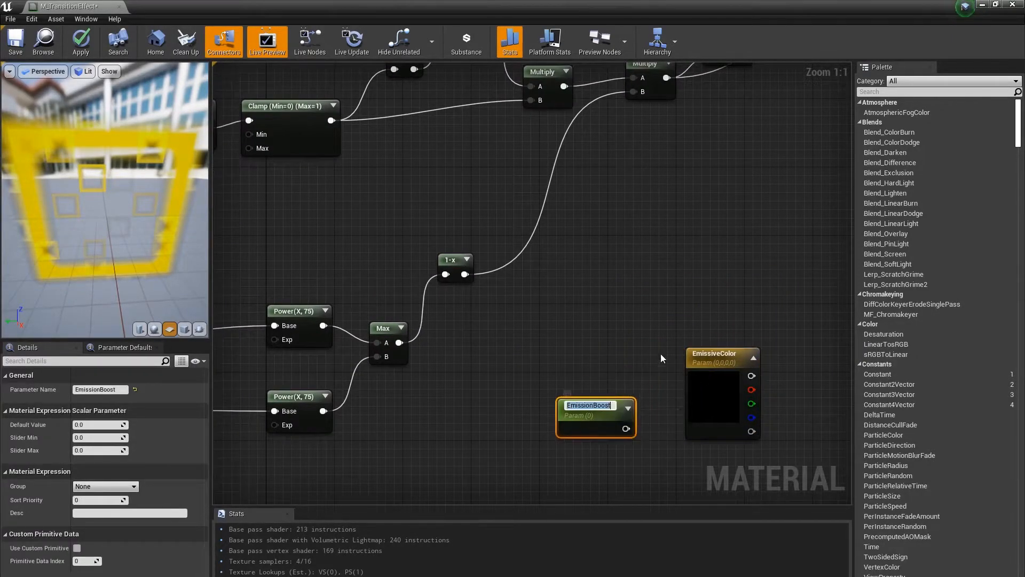
pyautogui.click(726, 353)
pyautogui.moveTo(725, 353); pyautogui.dragTo(714, 396)
pyautogui.moveTo(99, 192); pyautogui.dragTo(31, 187)
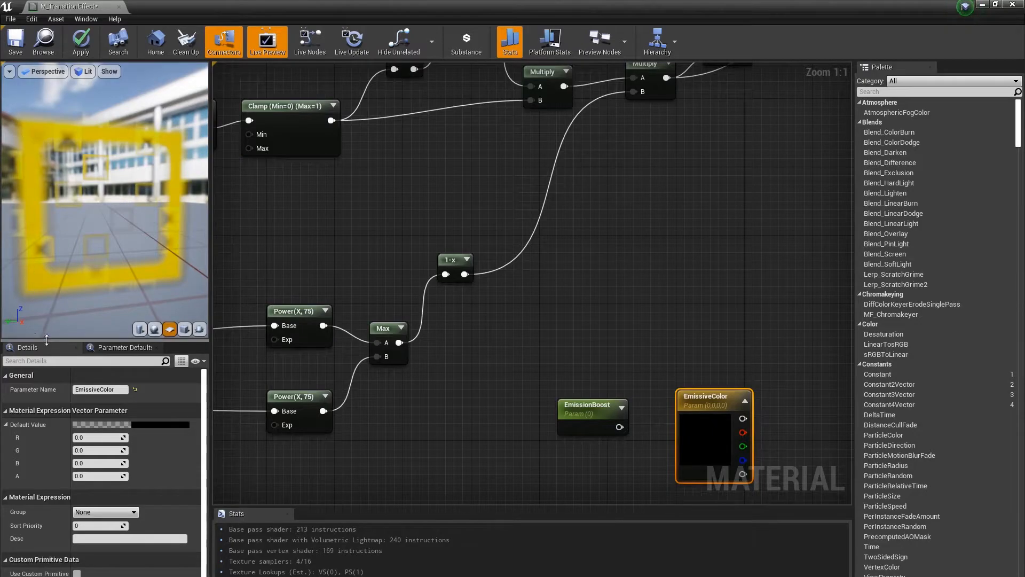
pyautogui.moveTo(656, 350); pyautogui.dragTo(576, 373, button='right')
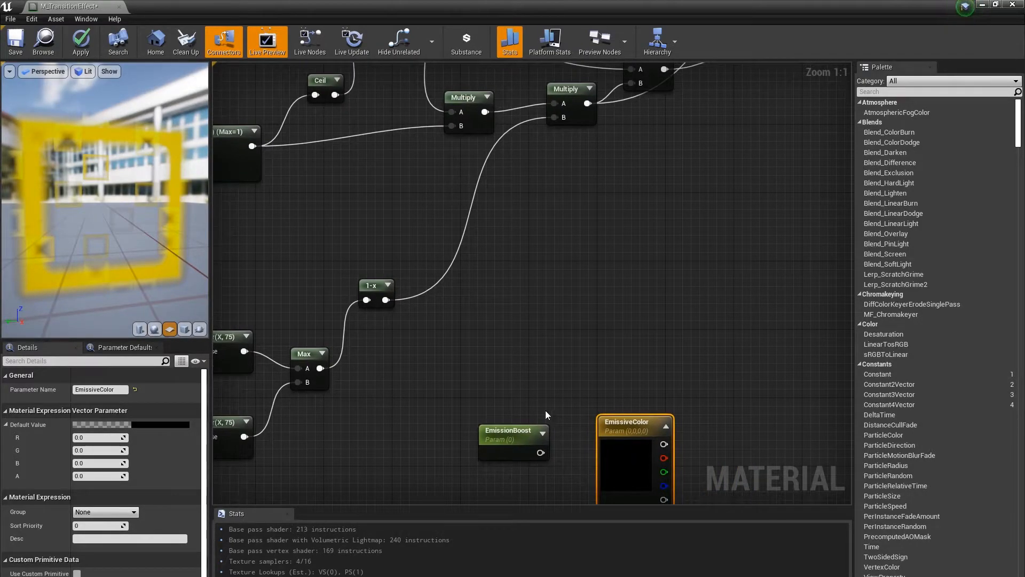
# - Set the default value of the EmissionBoost parameter to 1
pyautogui.click(526, 441)
pyautogui.click(99, 424)
pyautogui.write('1')
pyautogui.press('Return')
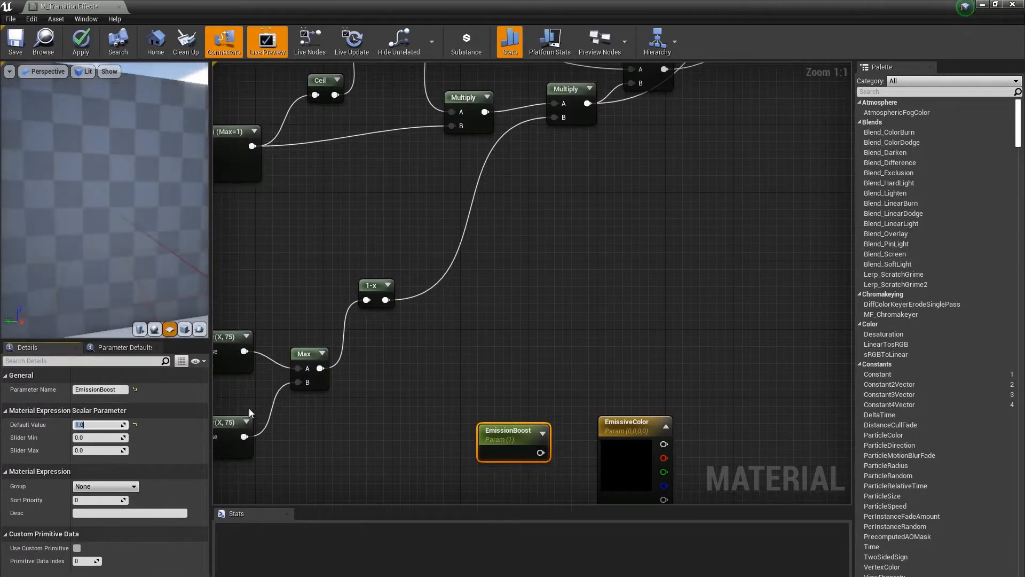
# - Add a Multiply node with the grid Max output in A and the EmissiveColor output in B
pyautogui.moveTo(388, 383); pyautogui.dragTo(461, 342, button='right')
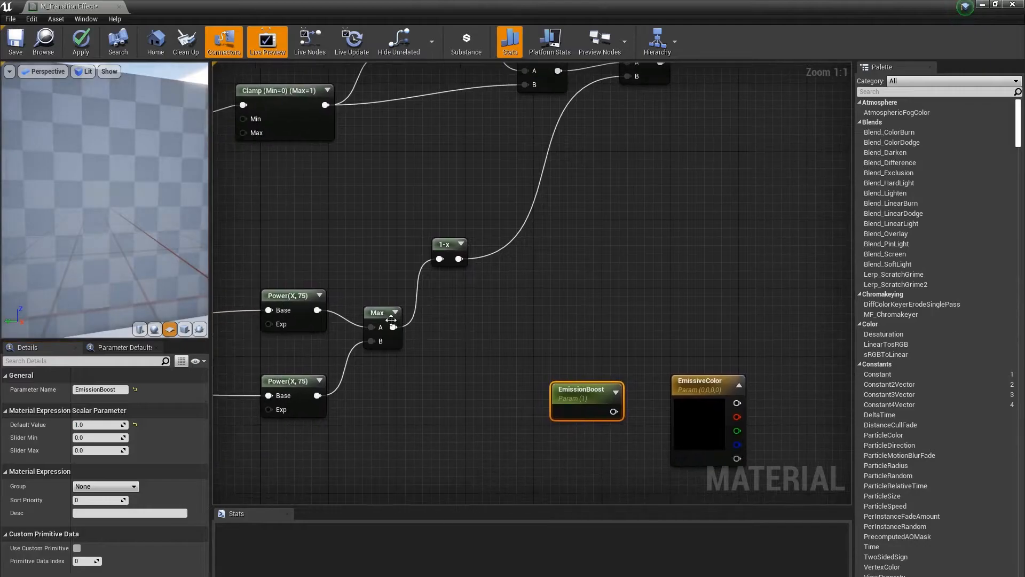
pyautogui.moveTo(393, 327); pyautogui.dragTo(763, 324)
pyautogui.write('*')
pyautogui.press('Return')
pyautogui.moveTo(441, 299); pyautogui.dragTo(509, 356, button='right')
pyautogui.moveTo(644, 358); pyautogui.dragTo(695, 311)
# - Set EmissiveColor's default value to a bright orange with R 1.0, G 0.523826 and B 0.0
pyautogui.click(619, 341)
pyautogui.click(137, 425)
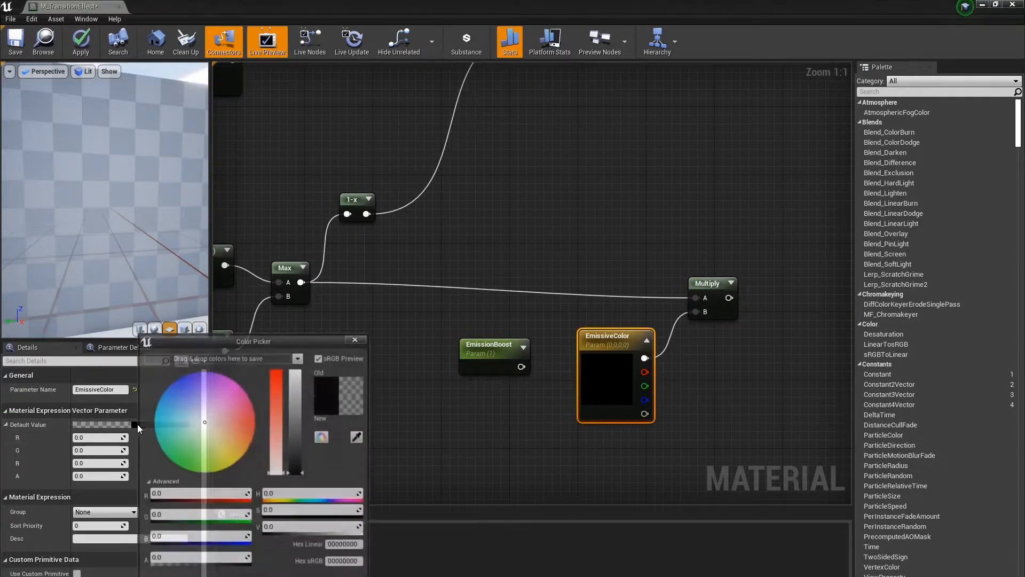
pyautogui.click(248, 450)
pyautogui.moveTo(297, 466); pyautogui.dragTo(299, 367)
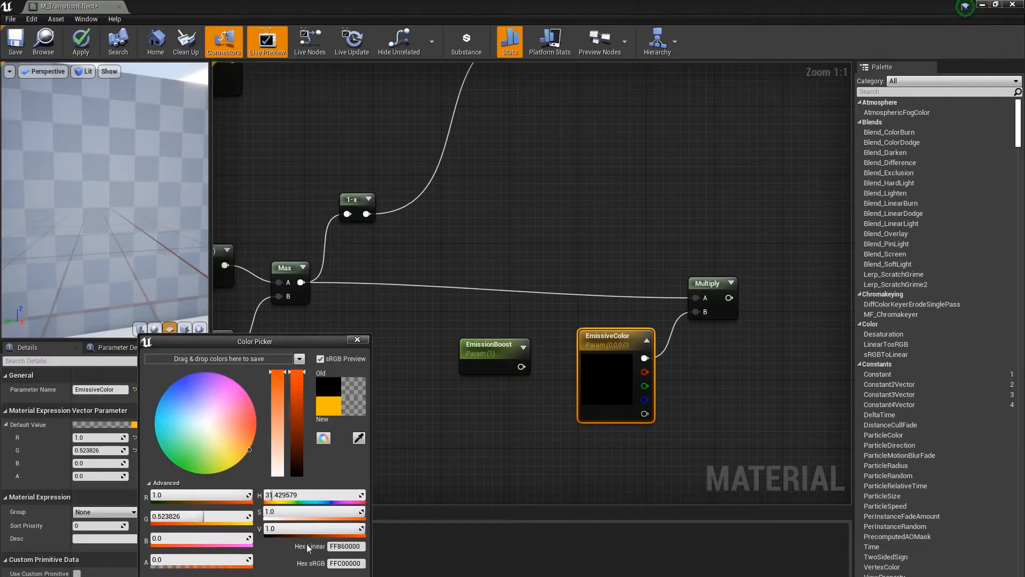
pyautogui.click(307, 576)
# - Align the grid color Multiply with its incoming wire and preview it on the plane from several angles
pyautogui.moveTo(690, 388); pyautogui.dragTo(568, 444, button='right')
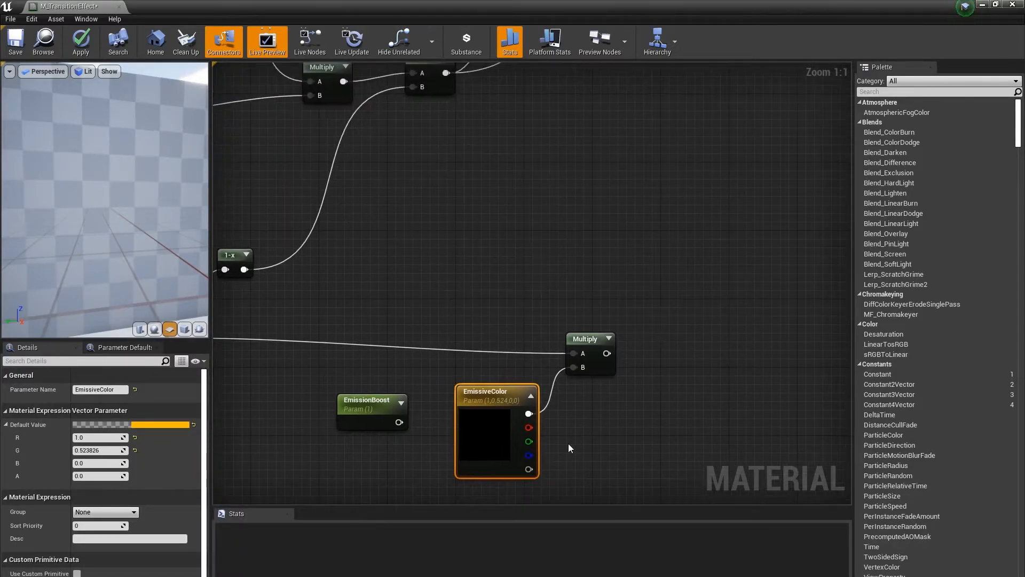
pyautogui.moveTo(575, 331); pyautogui.dragTo(577, 316)
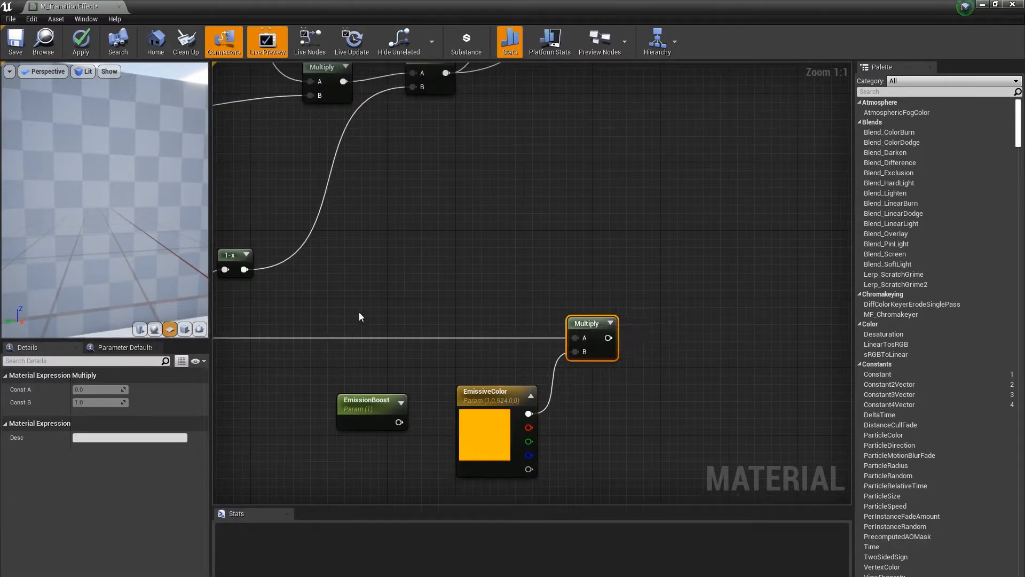
pyautogui.moveTo(534, 310); pyautogui.dragTo(507, 321, button='right')
pyautogui.moveTo(406, 306); pyautogui.dragTo(361, 377, button='right')
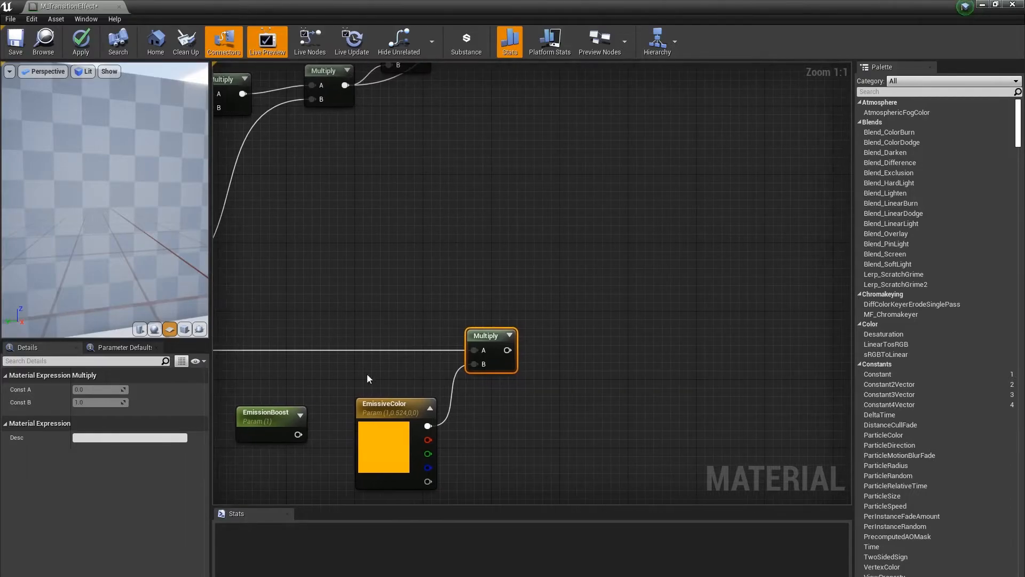
pyautogui.press('space')
pyautogui.moveTo(101, 268); pyautogui.dragTo(85, 285, button='right')
pyautogui.moveTo(101, 268); pyautogui.dragTo(140, 234)
pyautogui.moveTo(140, 233); pyautogui.dragTo(152, 219, button='right')
pyautogui.moveTo(140, 234); pyautogui.dragTo(118, 205)
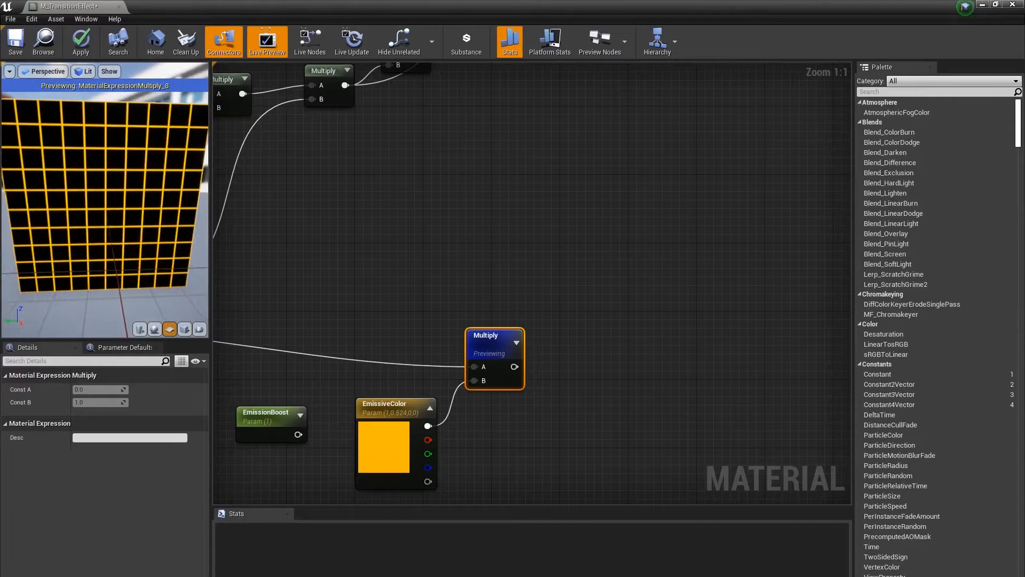
pyautogui.scroll(3, 113, 208)
pyautogui.moveTo(115, 246); pyautogui.dragTo(133, 245)
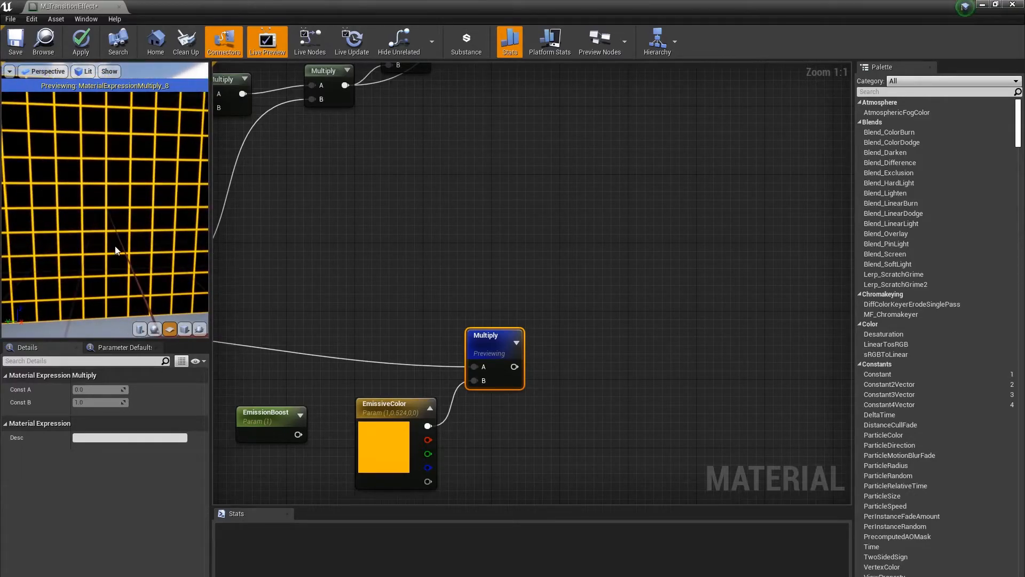
pyautogui.moveTo(494, 339); pyautogui.dragTo(488, 300)
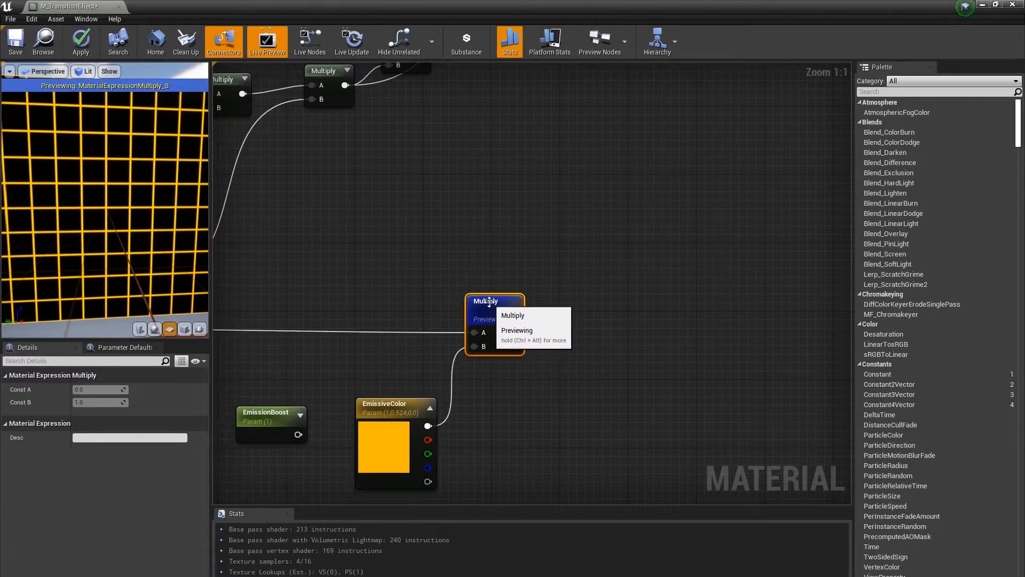
# - Add a second Multiply after the grid color Multiply and set its Const B to 0.4
pyautogui.moveTo(531, 331); pyautogui.dragTo(481, 340, button='right')
pyautogui.moveTo(463, 342); pyautogui.dragTo(553, 336)
pyautogui.write('multiply')
pyautogui.press('Return')
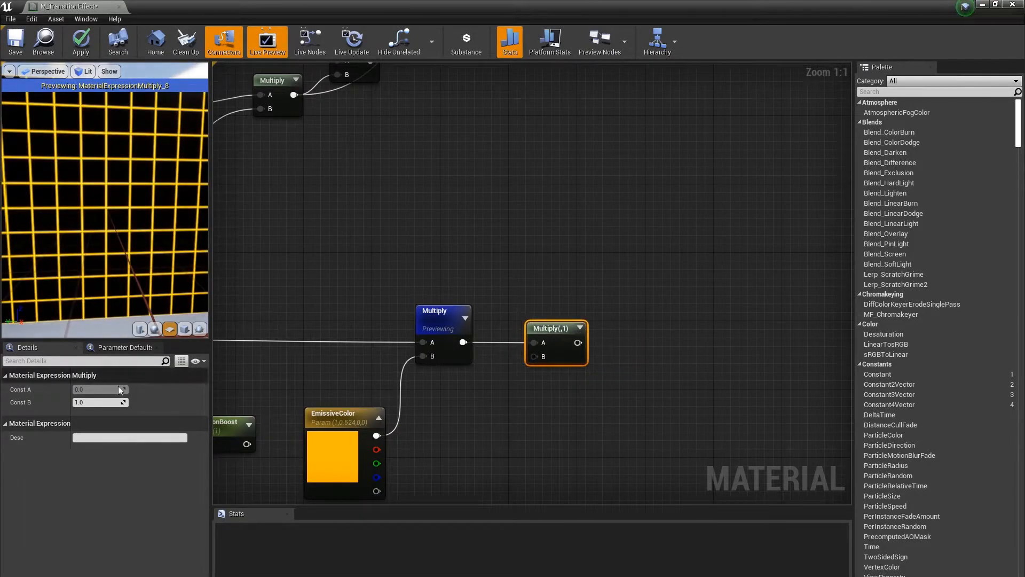
pyautogui.click(89, 402)
pyautogui.write('0.4')
pyautogui.press('Return')
# - Compare the previews of the grid color Multiply and the 0.4 Multiply, viewing the plane from farther away
pyautogui.rightClick(564, 328)
pyautogui.press('Escape')
pyautogui.press('space')
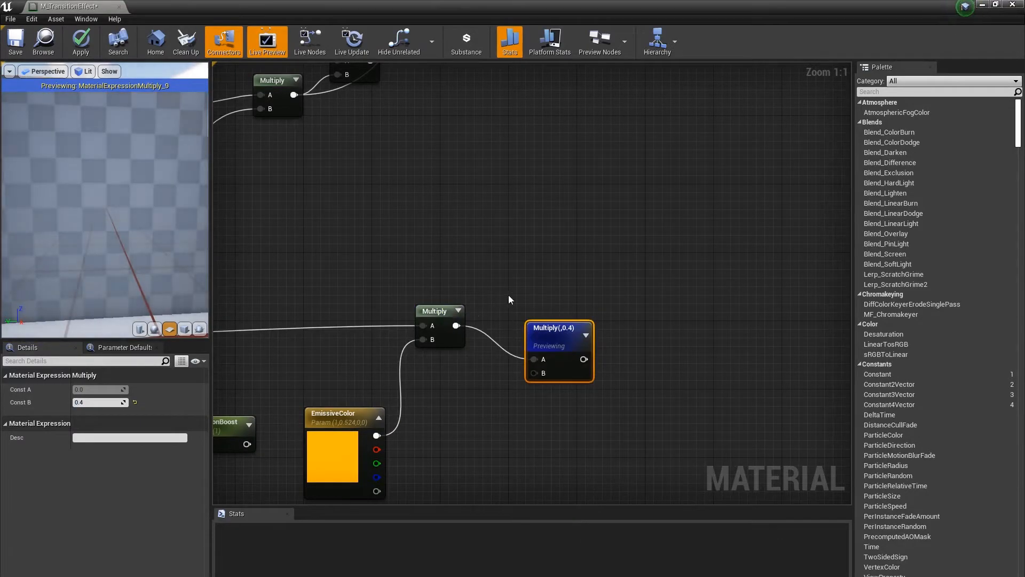
pyautogui.rightClick(439, 313)
pyautogui.click(440, 315)
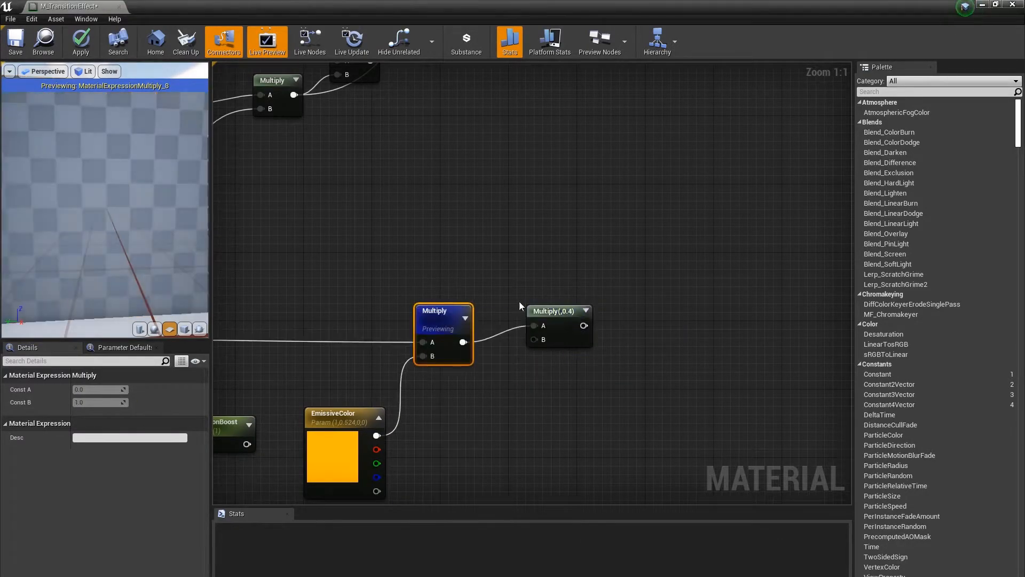
pyautogui.rightClick(572, 308)
pyautogui.click(588, 316)
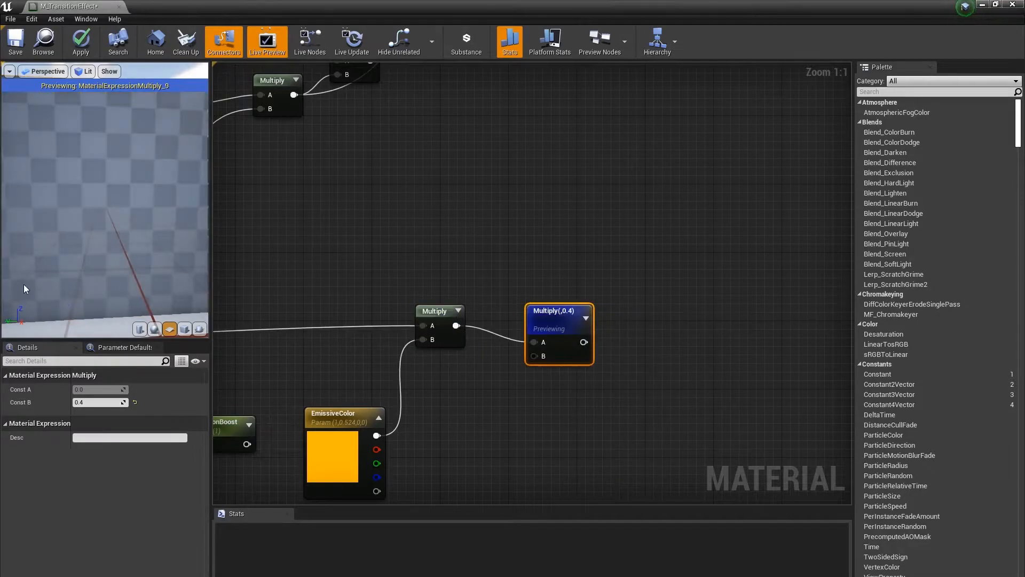
pyautogui.moveTo(151, 311); pyautogui.dragTo(202, 247)
pyautogui.scroll(-3, 168, 246)
# - Line up the 0.4 Multiply and the grid color Multiply so the wires between them run straight
pyautogui.click(568, 277)
pyautogui.moveTo(568, 308); pyautogui.dragTo(568, 298)
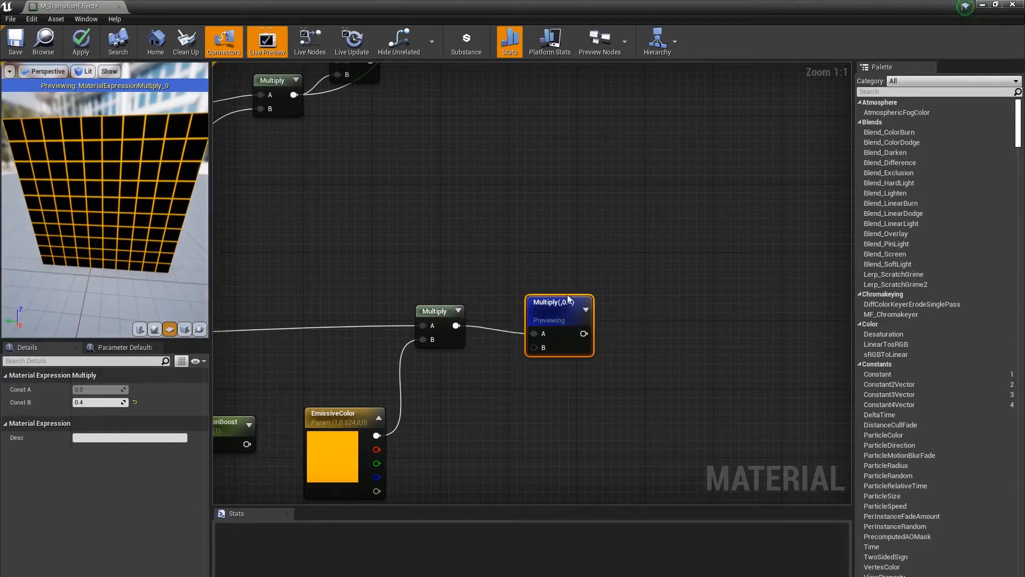
pyautogui.keyDown('shift'); pyautogui.click(435, 310); pyautogui.keyUp('shift')
pyautogui.moveTo(443, 310); pyautogui.dragTo(443, 319)
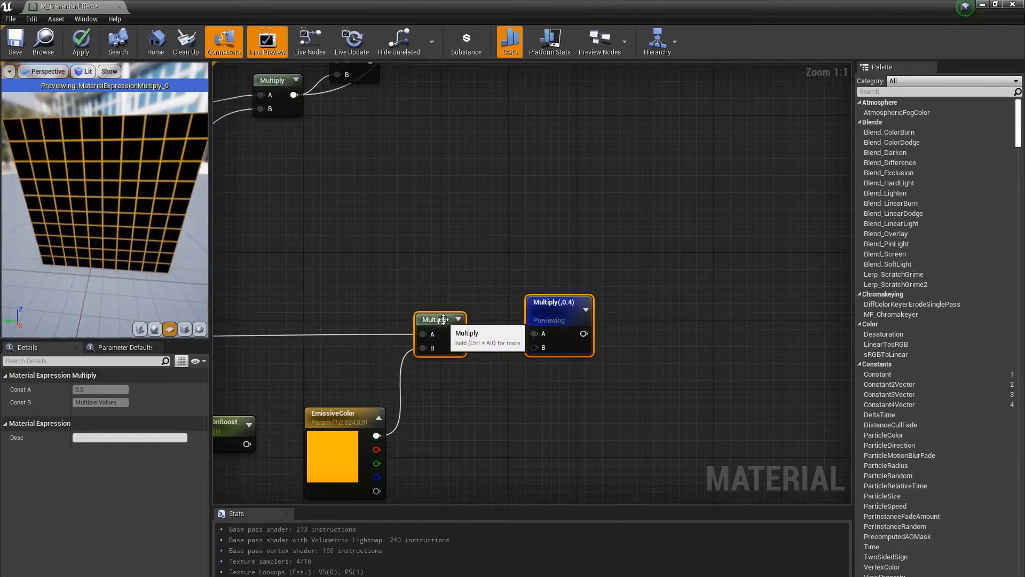
# - Preview the frame mask Multiply that combines the Power and 1-x outputs, and view it face-on
pyautogui.moveTo(407, 274); pyautogui.dragTo(396, 203, button='right')
pyautogui.scroll(-1, 355, 294)
pyautogui.scroll(-1, 338, 263)
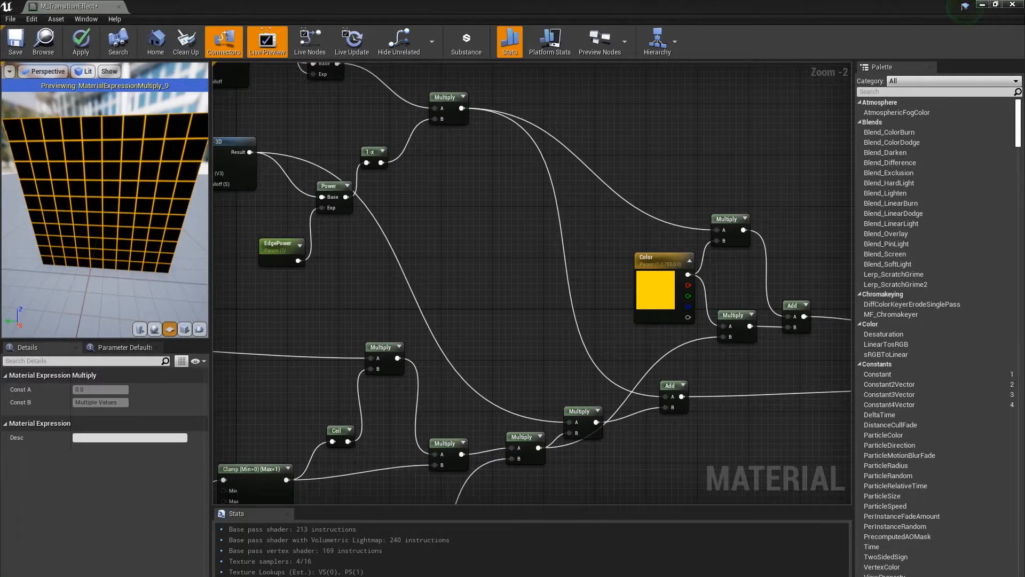
pyautogui.rightClick(444, 99)
pyautogui.click(456, 102)
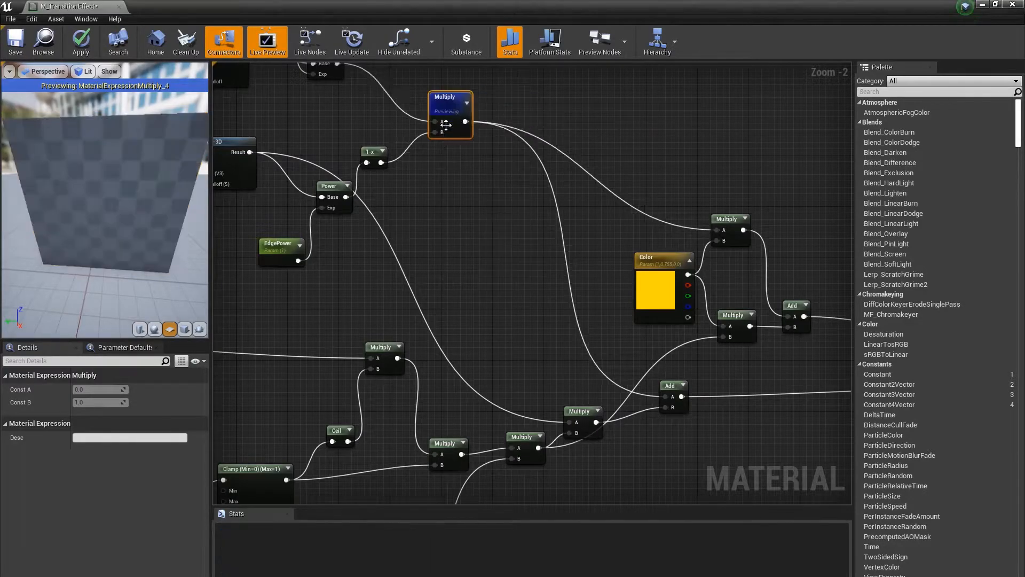
pyautogui.moveTo(439, 175); pyautogui.dragTo(434, 204, button='right')
pyautogui.moveTo(140, 256); pyautogui.dragTo(139, 256)
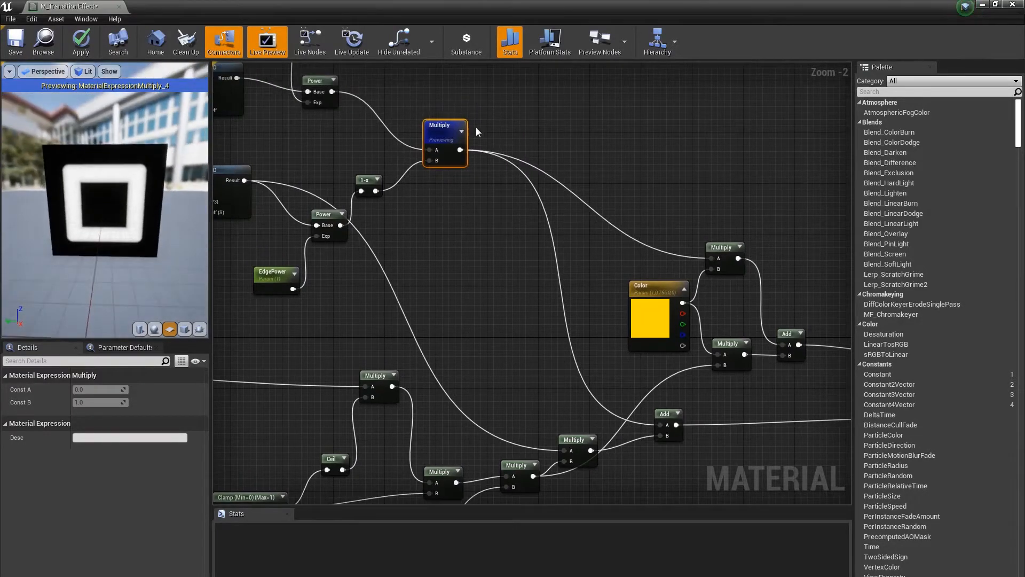
# - Multiply the frame mask by EmissiveColor in a new Multiply node below the grid nodes and preview it
pyautogui.moveTo(460, 149); pyautogui.dragTo(421, 103, button='right')
pyautogui.moveTo(420, 103); pyautogui.dragTo(636, 329)
pyautogui.write('multiply')
pyautogui.press('Return')
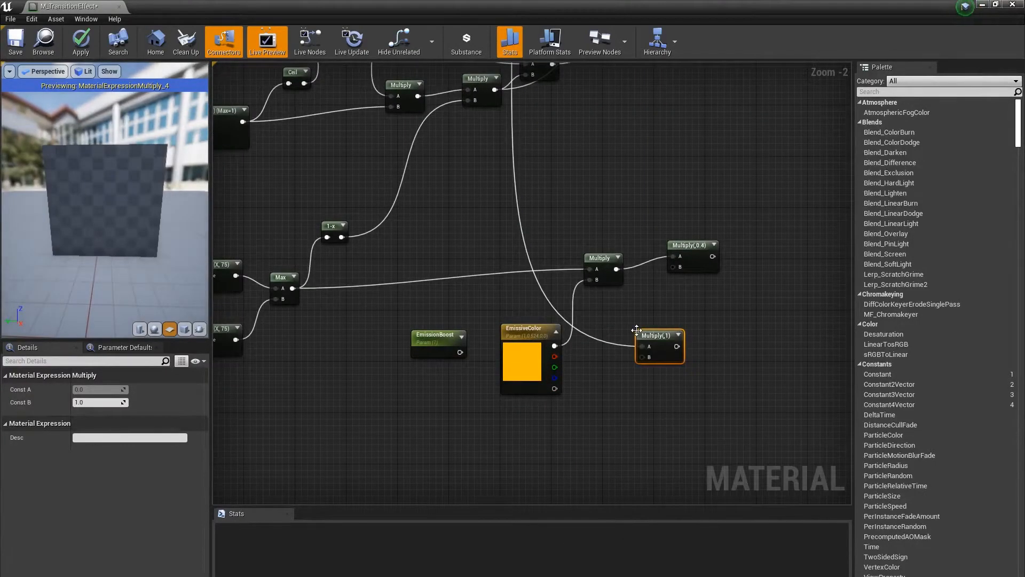
pyautogui.scroll(2, 646, 342)
pyautogui.moveTo(527, 344); pyautogui.dragTo(644, 363)
pyautogui.moveTo(696, 335); pyautogui.dragTo(607, 350, button='right')
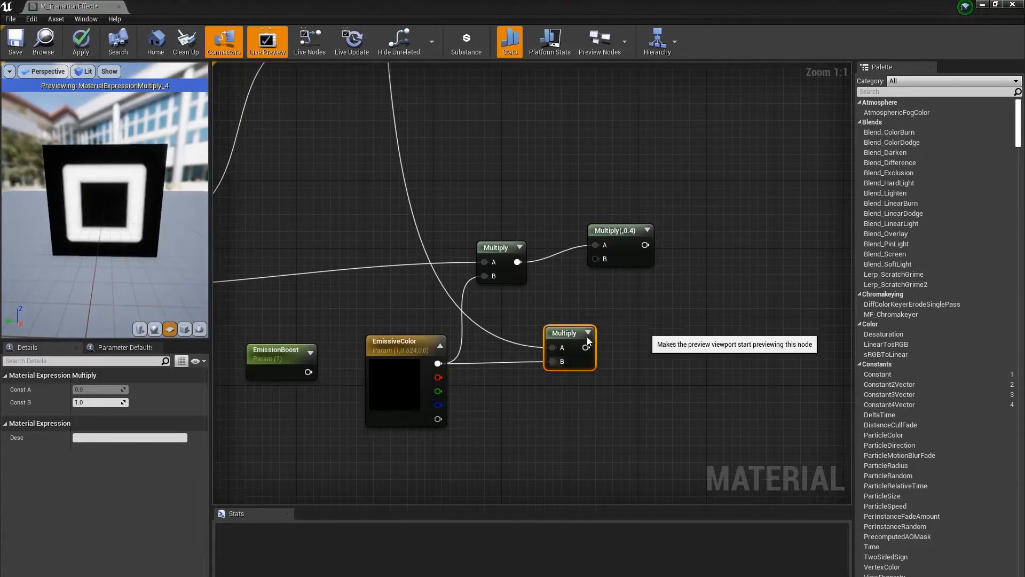
pyautogui.press('space')
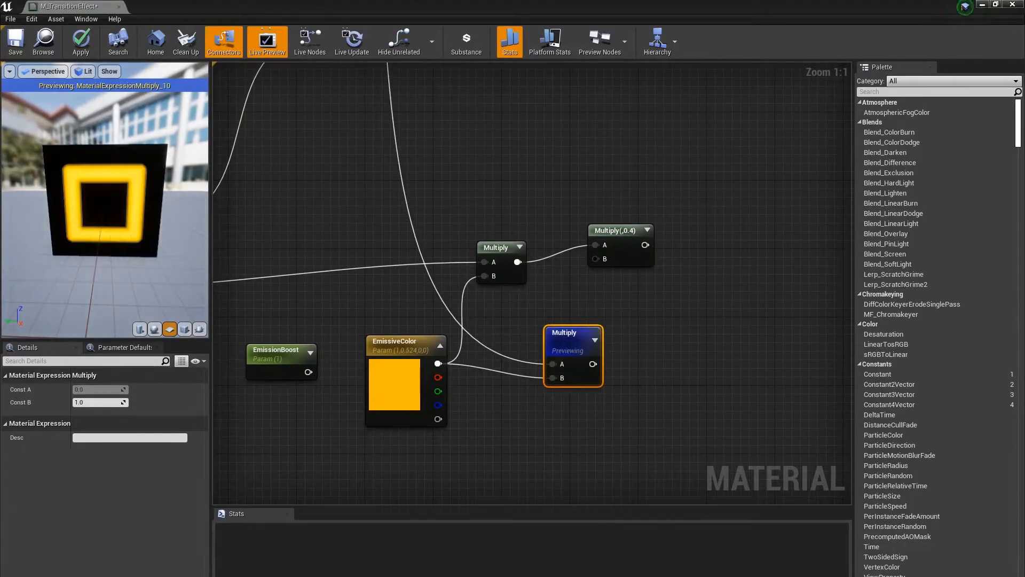
pyautogui.moveTo(563, 352); pyautogui.dragTo(564, 343)
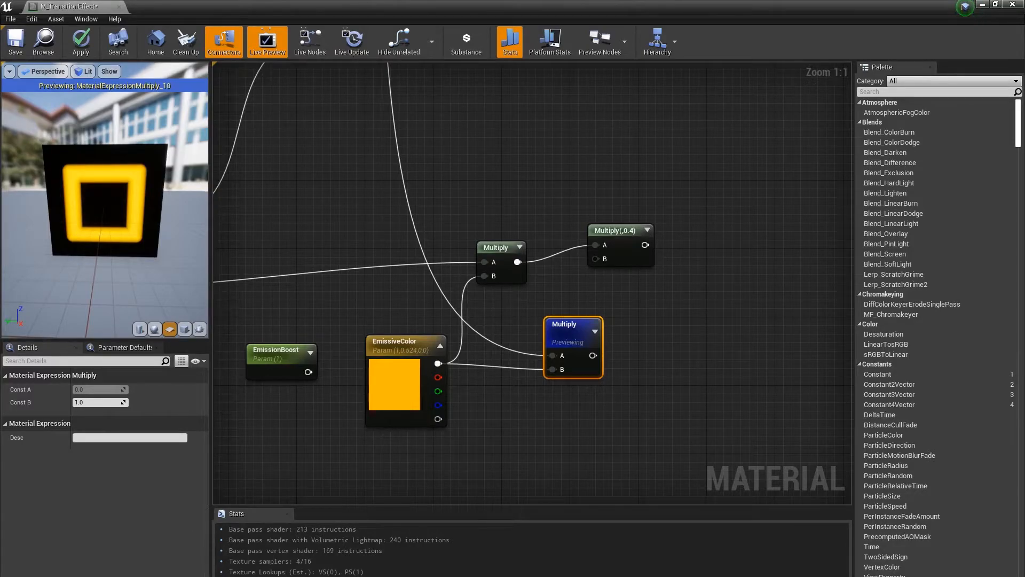
# - Add a Multiply with the 0.4 Multiply output in A and the frame mask in B through a reroute node on the mask wire
pyautogui.moveTo(598, 278); pyautogui.dragTo(539, 302, button='right')
pyautogui.moveTo(565, 254); pyautogui.dragTo(631, 284)
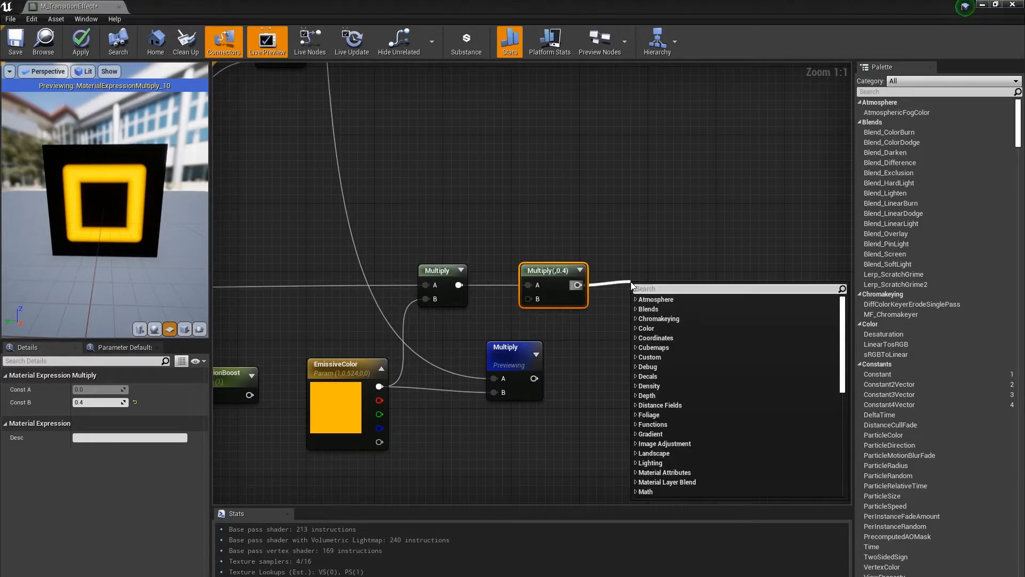
pyautogui.write('mul')
pyautogui.press('Return')
pyautogui.doubleClick(441, 368)
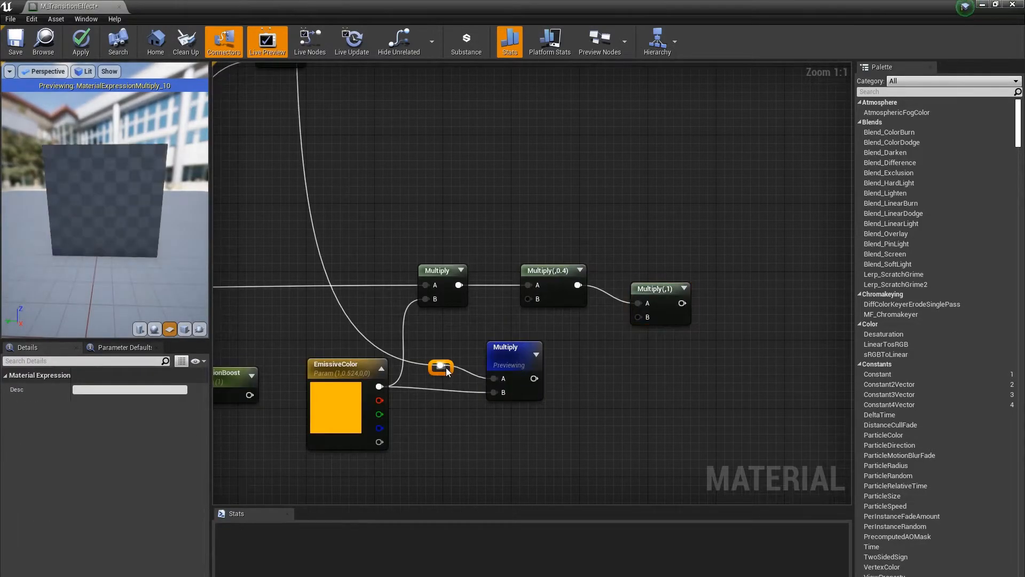
pyautogui.click(459, 340)
pyautogui.moveTo(441, 365); pyautogui.dragTo(639, 318)
pyautogui.moveTo(497, 357); pyautogui.dragTo(626, 361)
# - Preview the masked grid Multiply, line it up with the 0.4 Multiply and inspect the plane up close
pyautogui.rightClick(658, 288)
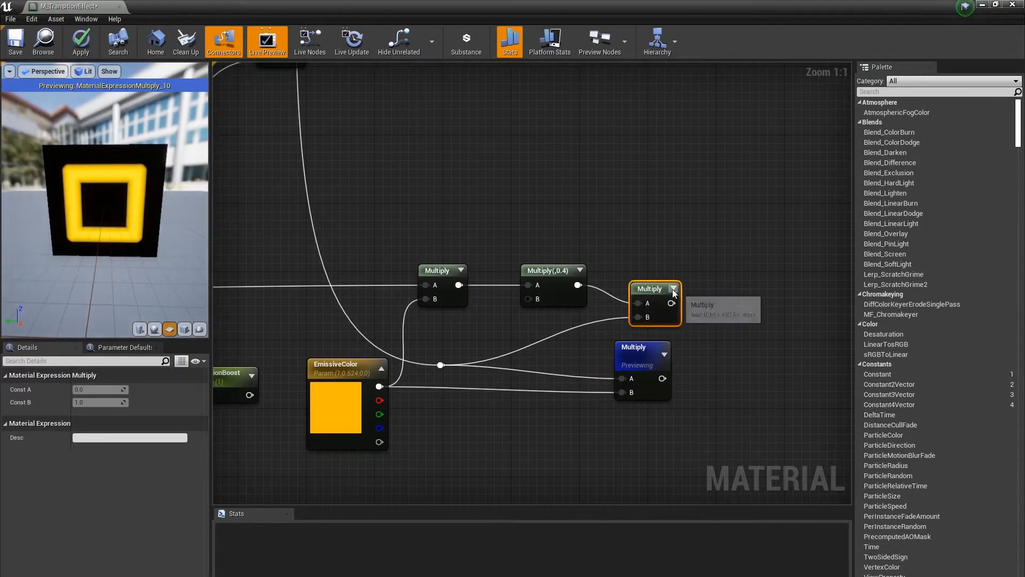
pyautogui.click(675, 293)
pyautogui.moveTo(647, 272); pyautogui.dragTo(639, 256)
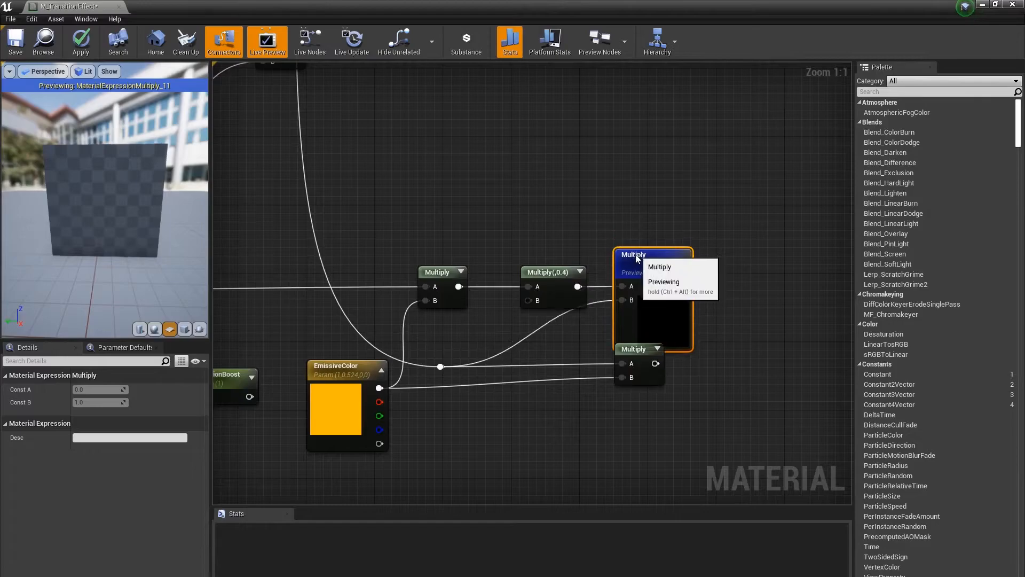
pyautogui.scroll(6, 98, 240)
pyautogui.moveTo(98, 241); pyautogui.dragTo(157, 207)
pyautogui.scroll(-3, 138, 244)
pyautogui.scroll(2, 149, 205)
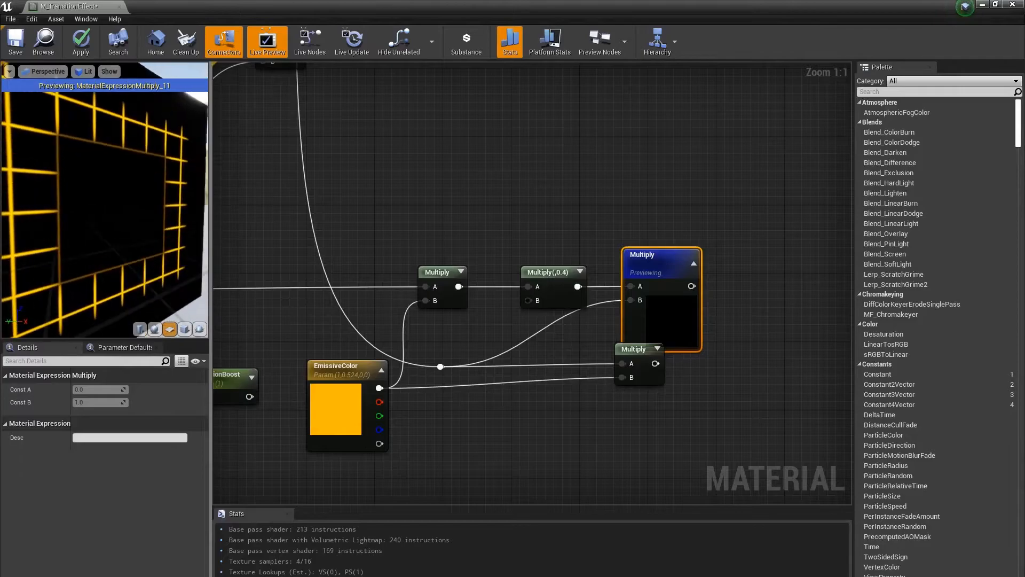
# - Space out the emissive nodes, shifting the 0.4 Multiply back and moving EmissiveColor and the frame color Multiply lower
pyautogui.moveTo(555, 273); pyautogui.dragTo(538, 274)
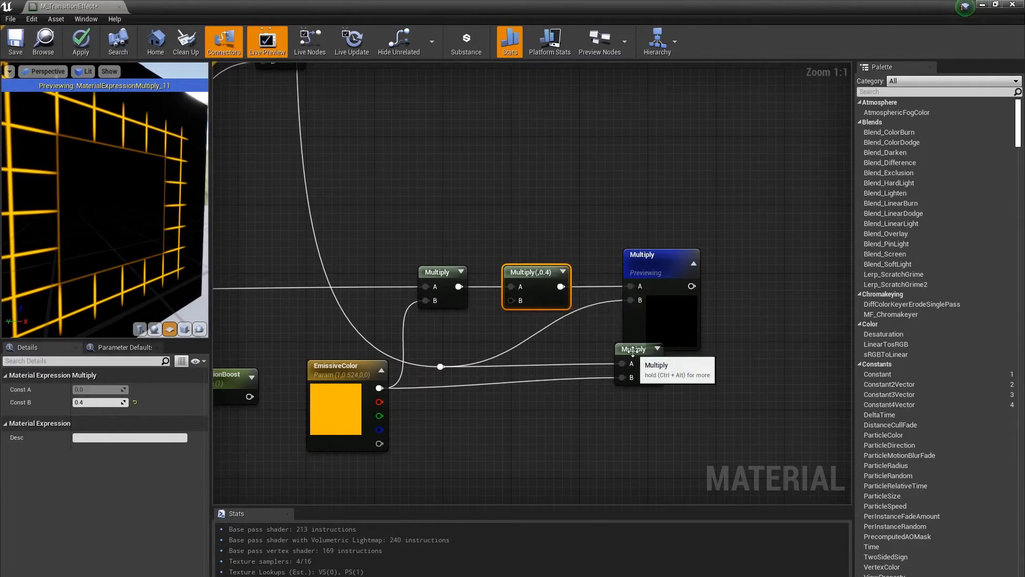
pyautogui.moveTo(632, 360); pyautogui.dragTo(640, 376)
pyautogui.moveTo(291, 388); pyautogui.dragTo(697, 412)
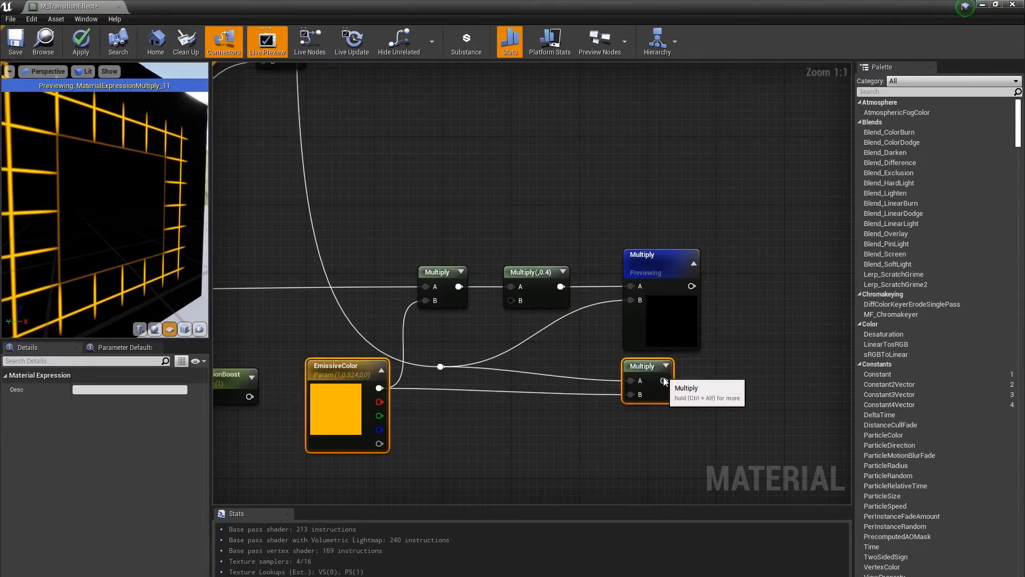
pyautogui.moveTo(658, 374); pyautogui.dragTo(666, 391)
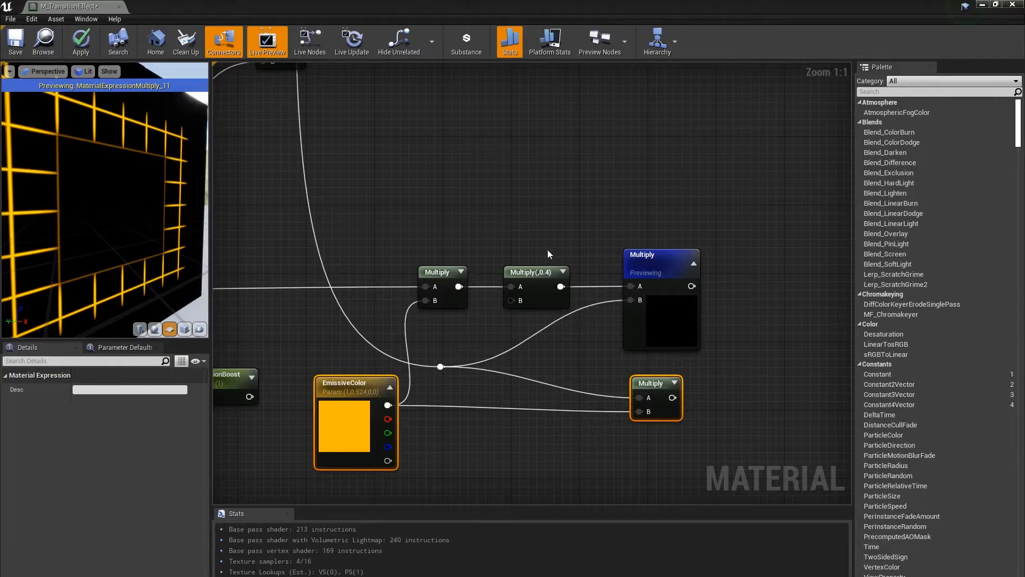
# - Move EmissionBoost above the masked grid Multiply and combine the two in a new Multiply, with EmissionBoost in A and the grid in B
pyautogui.moveTo(421, 306); pyautogui.dragTo(643, 137)
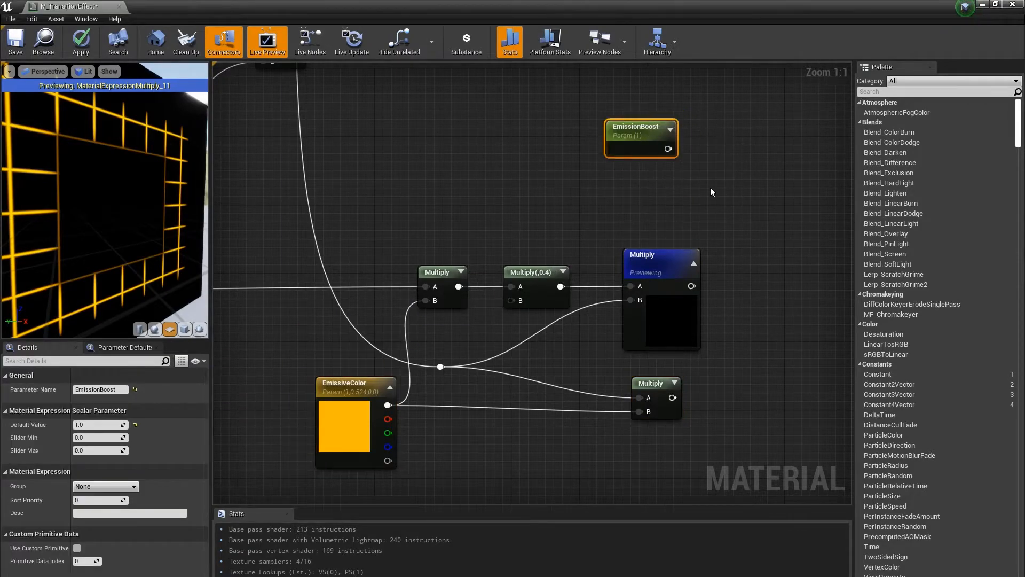
pyautogui.moveTo(707, 189); pyautogui.dragTo(536, 271, button='right')
pyautogui.moveTo(496, 232); pyautogui.dragTo(592, 335)
pyautogui.write('*')
pyautogui.press('Return')
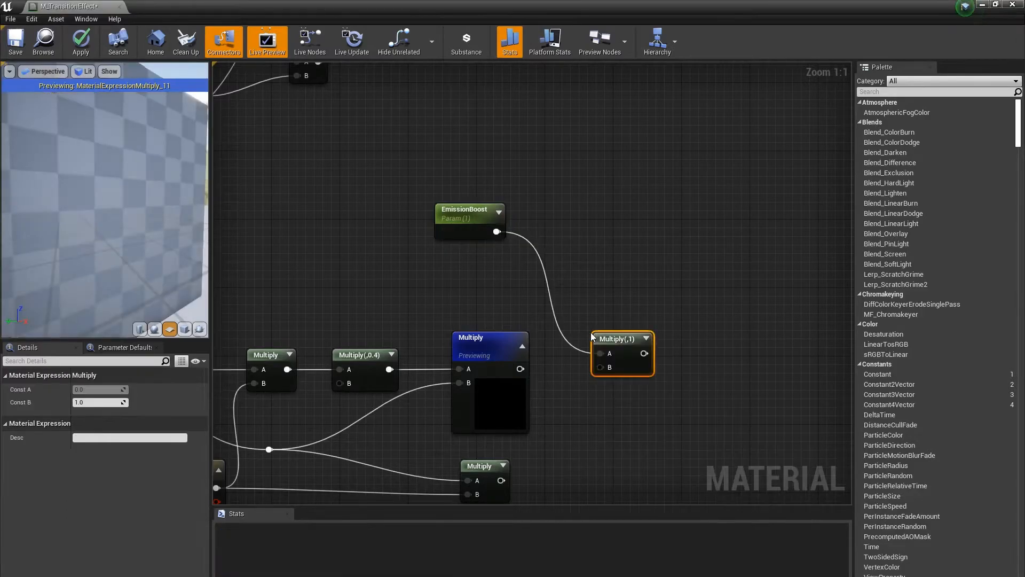
pyautogui.moveTo(520, 368); pyautogui.dragTo(611, 335)
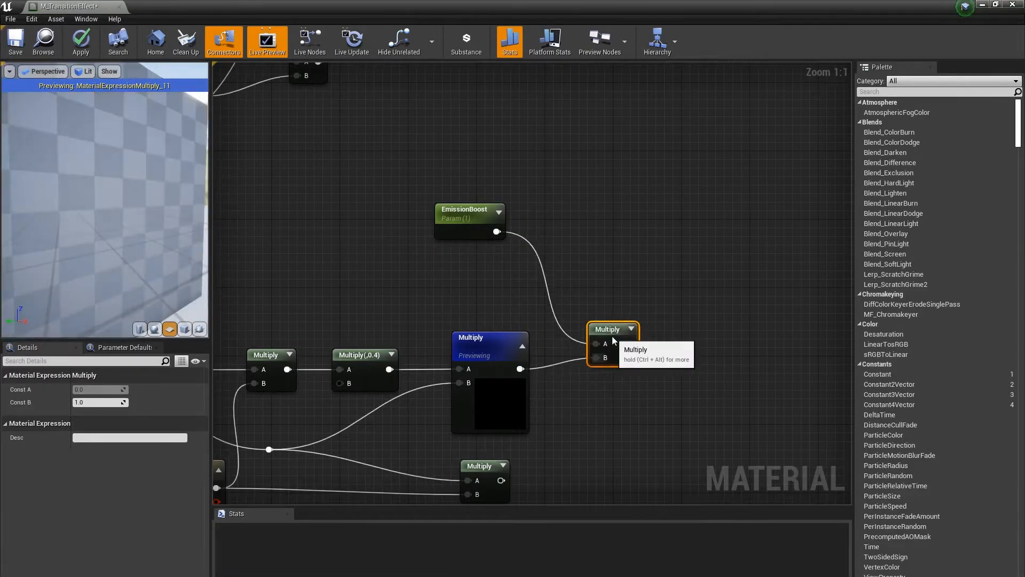
# - Preview the EmissionBoost grid Multiply and the frame color Multiply in turn and examine each on the plane
pyautogui.moveTo(509, 278); pyautogui.dragTo(465, 353, button='right')
pyautogui.scroll(-1, 492, 297)
pyautogui.moveTo(492, 297); pyautogui.dragTo(428, 380, button='right')
pyautogui.moveTo(488, 80); pyautogui.dragTo(689, 83)
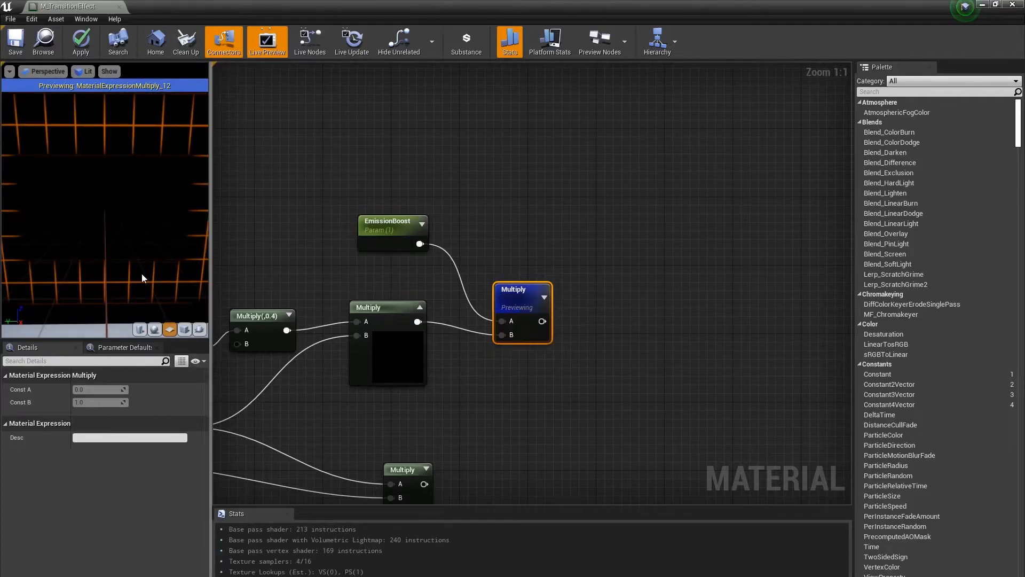
pyautogui.scroll(-4, 142, 273)
pyautogui.moveTo(142, 273); pyautogui.dragTo(176, 259)
pyautogui.rightClick(409, 482)
pyautogui.click(430, 291)
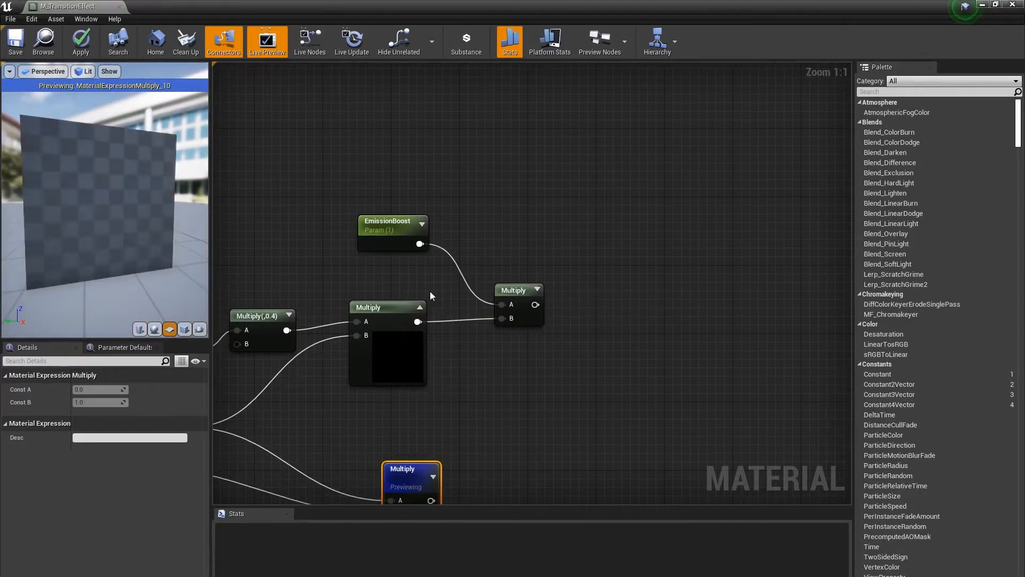
pyautogui.moveTo(143, 203)
pyautogui.mouseDown()
pyautogui.moveTo(160, 202)
pyautogui.moveTo(143, 203)
pyautogui.mouseUp()
pyautogui.scroll(3, 143, 203)
# - Combine the boosted grid Multiply in A and the frame color Multiply in B with a new Add node
pyautogui.moveTo(418, 500); pyautogui.dragTo(591, 394)
pyautogui.write('add')
pyautogui.press('Return')
pyautogui.moveTo(534, 288); pyautogui.dragTo(662, 267)
# - Preview the new Add node and examine the combined emissive grid and frame on the plane
pyautogui.rightClick(598, 367)
pyautogui.click(617, 372)
pyautogui.moveTo(114, 170); pyautogui.dragTo(126, 200)
pyautogui.moveTo(126, 200); pyautogui.dragTo(166, 200, button='right')
pyautogui.moveTo(166, 201); pyautogui.dragTo(135, 130, button='middle')
pyautogui.moveTo(134, 131); pyautogui.dragTo(143, 161)
pyautogui.moveTo(139, 201); pyautogui.dragTo(140, 223)
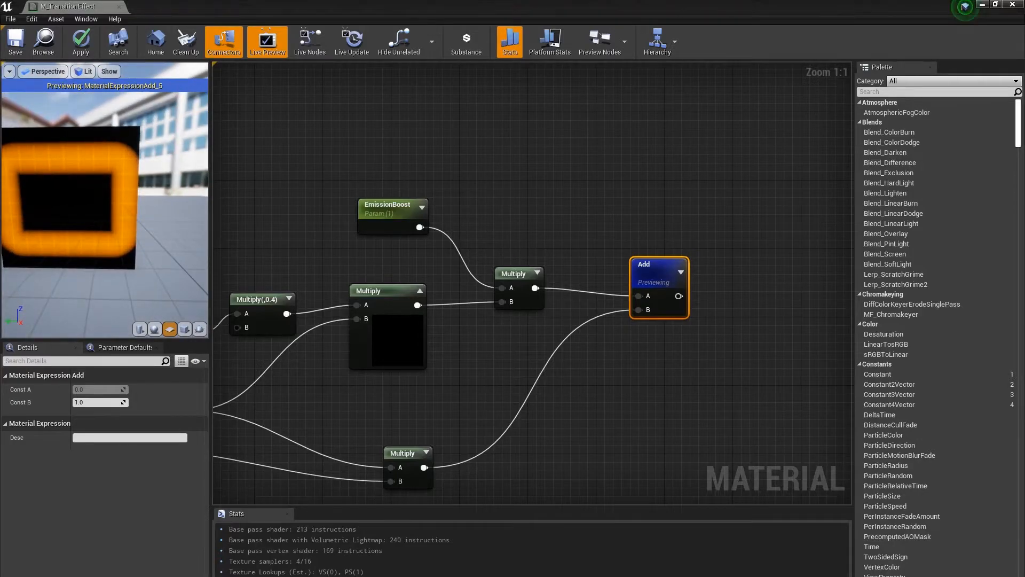
# - Connect the emissive Add output to Emissive Color, stop previewing the node and inspect the full material on the plane
pyautogui.moveTo(634, 194); pyautogui.dragTo(441, 372, button='right')
pyautogui.scroll(-1, 661, 196)
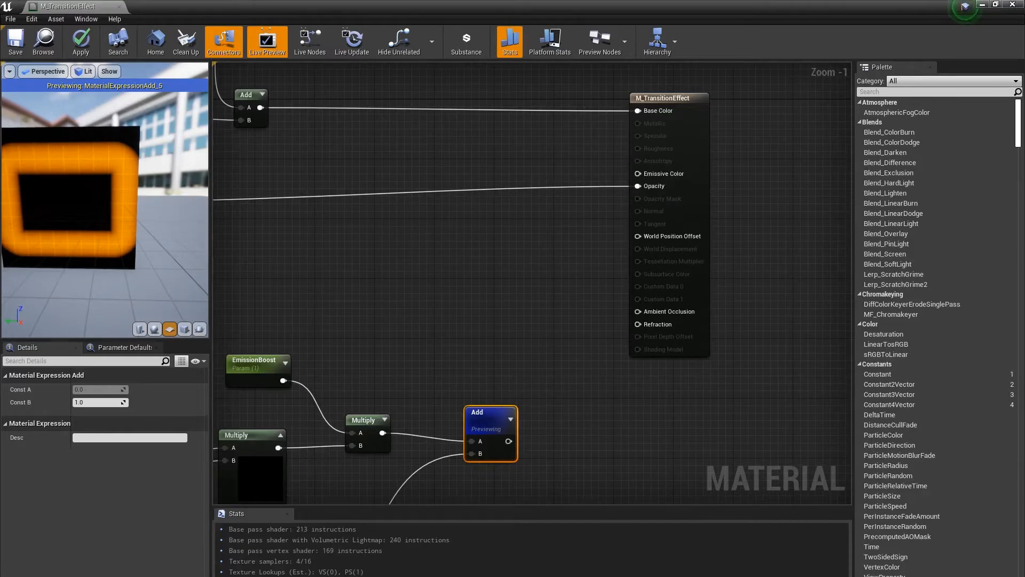
pyautogui.moveTo(480, 328); pyautogui.dragTo(471, 351, button='right')
pyautogui.moveTo(499, 465); pyautogui.dragTo(647, 197)
pyautogui.rightClick(470, 436)
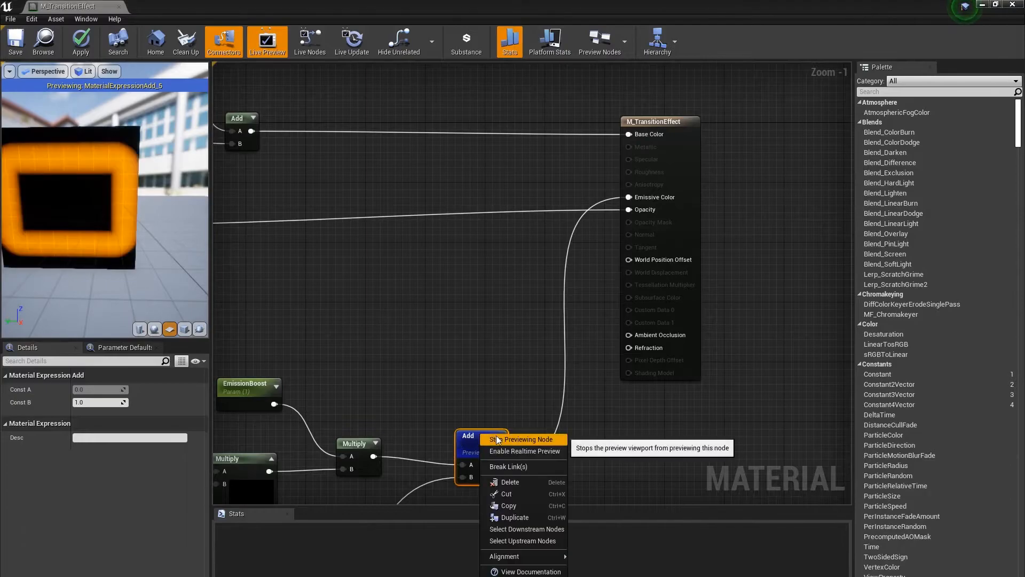
pyautogui.click(521, 437)
pyautogui.moveTo(402, 268); pyautogui.dragTo(582, 301, button='right')
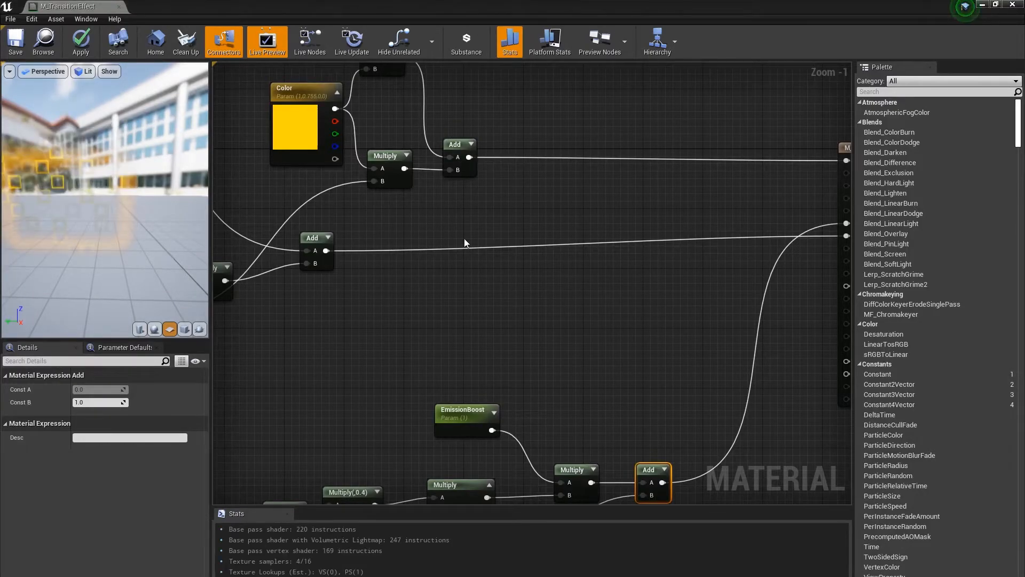
pyautogui.moveTo(463, 241); pyautogui.dragTo(513, 268, button='right')
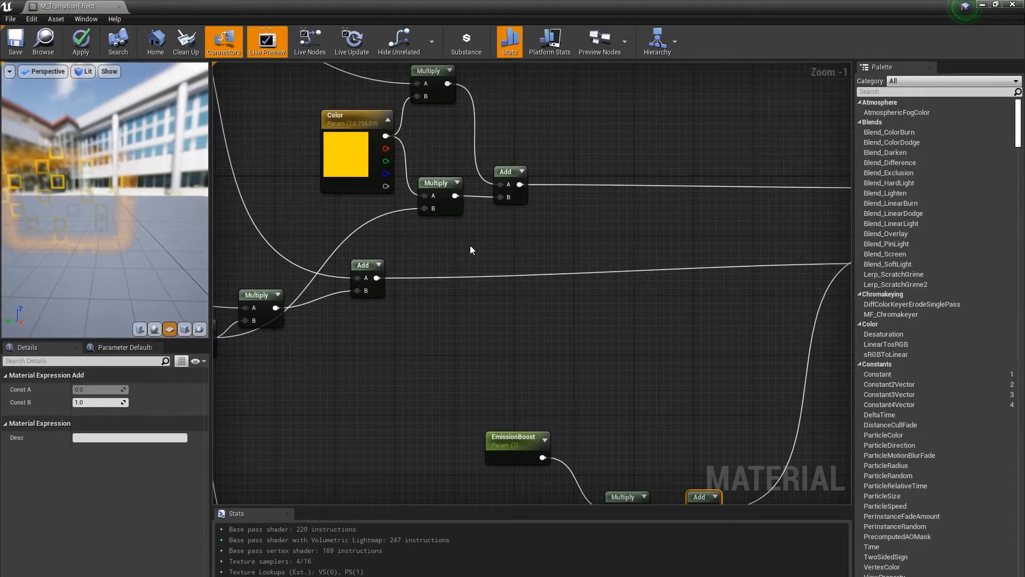
pyautogui.moveTo(98, 212); pyautogui.dragTo(85, 247)
# - Set the EmissionBoost default value to 5 and inspect the glow on the plane from several angles
pyautogui.moveTo(716, 431); pyautogui.dragTo(679, 382, button='right')
pyautogui.click(477, 412)
pyautogui.click(98, 425)
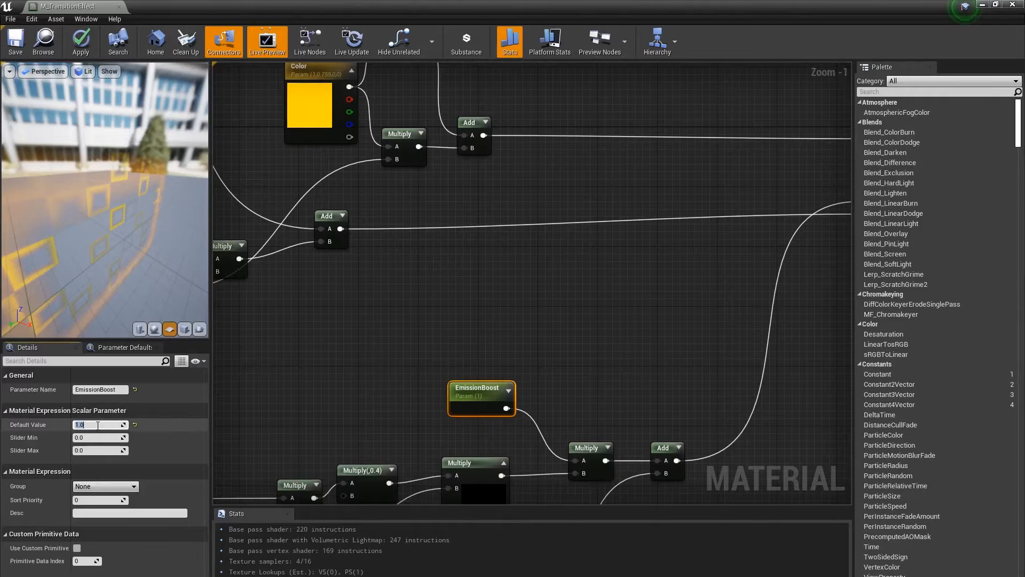
pyautogui.write('5')
pyautogui.press('Return')
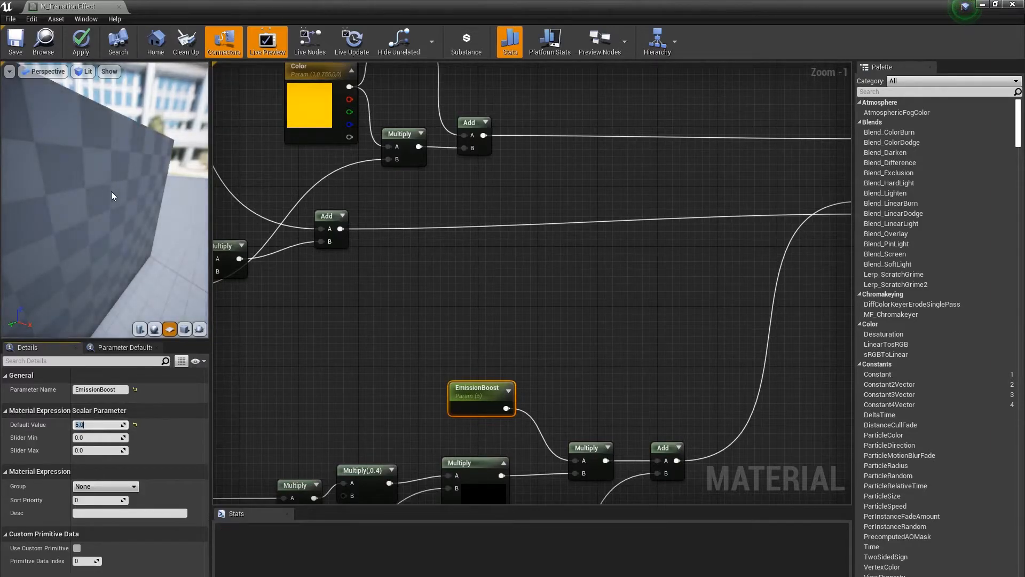
pyautogui.moveTo(136, 217); pyautogui.dragTo(141, 268)
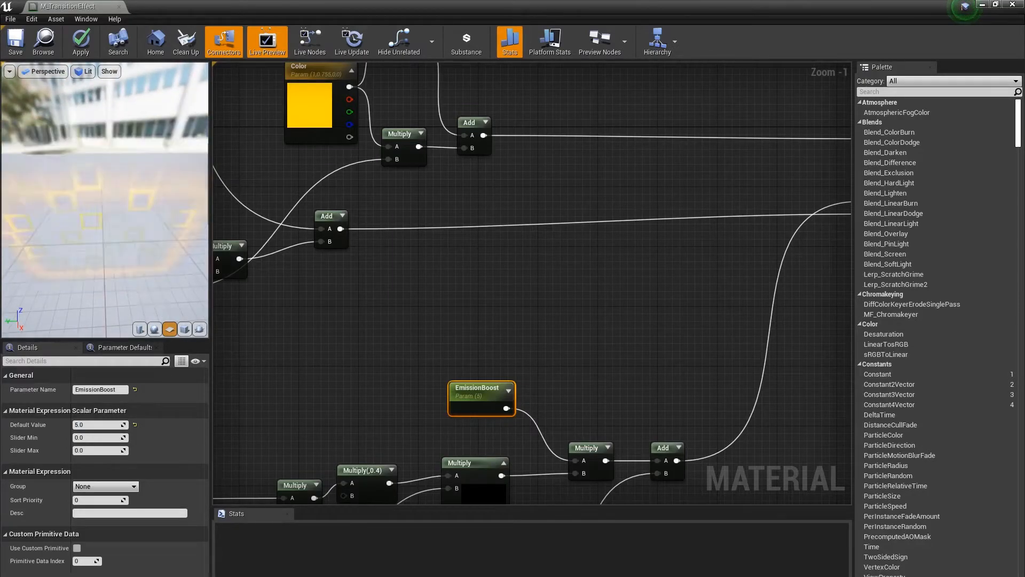
pyautogui.moveTo(101, 213); pyautogui.dragTo(145, 196)
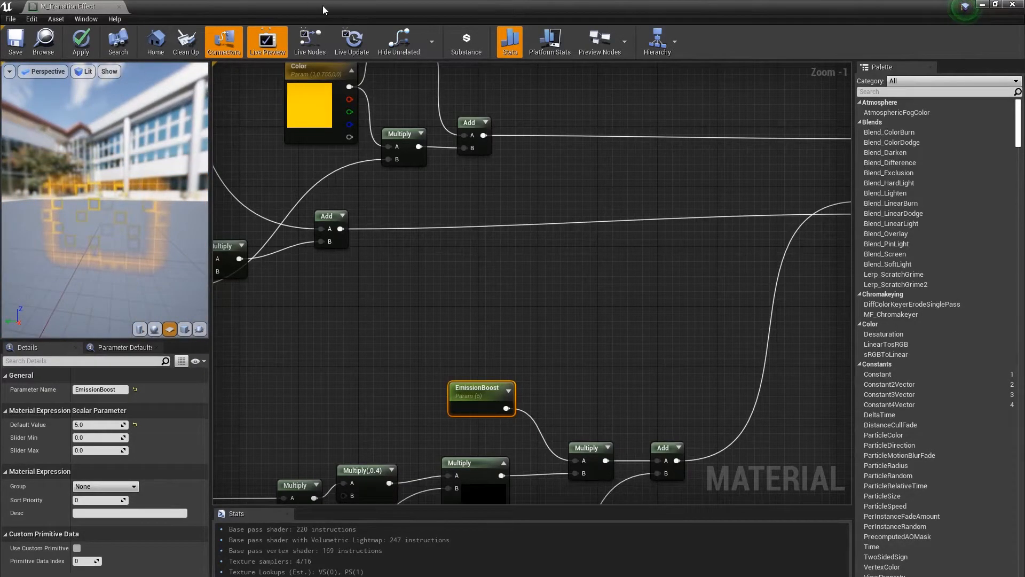
pyautogui.moveTo(84, 218); pyautogui.dragTo(98, 206, button='right')
pyautogui.moveTo(88, 223); pyautogui.dragTo(136, 222)
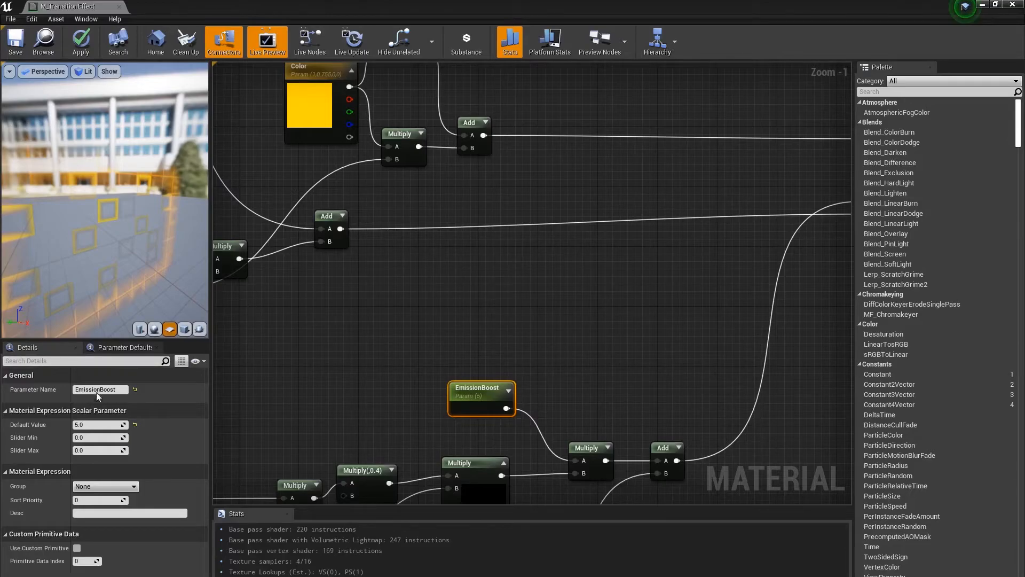
# - Insert a Multiply with Const B 4 between the emissive Add and Emissive Color, lined up with the Add
pyautogui.moveTo(569, 350); pyautogui.dragTo(411, 273, button='right')
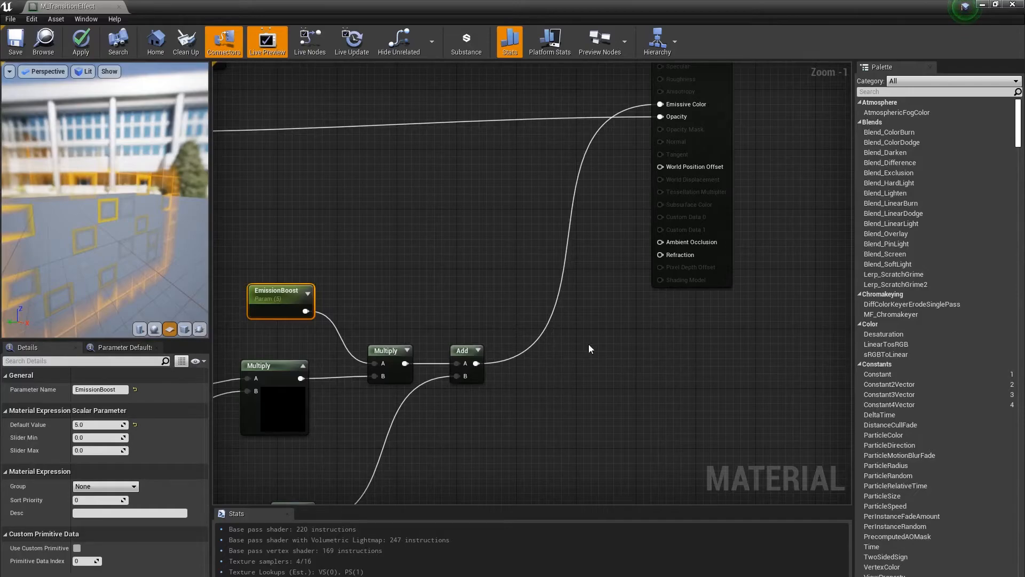
pyautogui.moveTo(605, 361); pyautogui.dragTo(569, 352, button='right')
pyautogui.moveTo(441, 355); pyautogui.dragTo(488, 356)
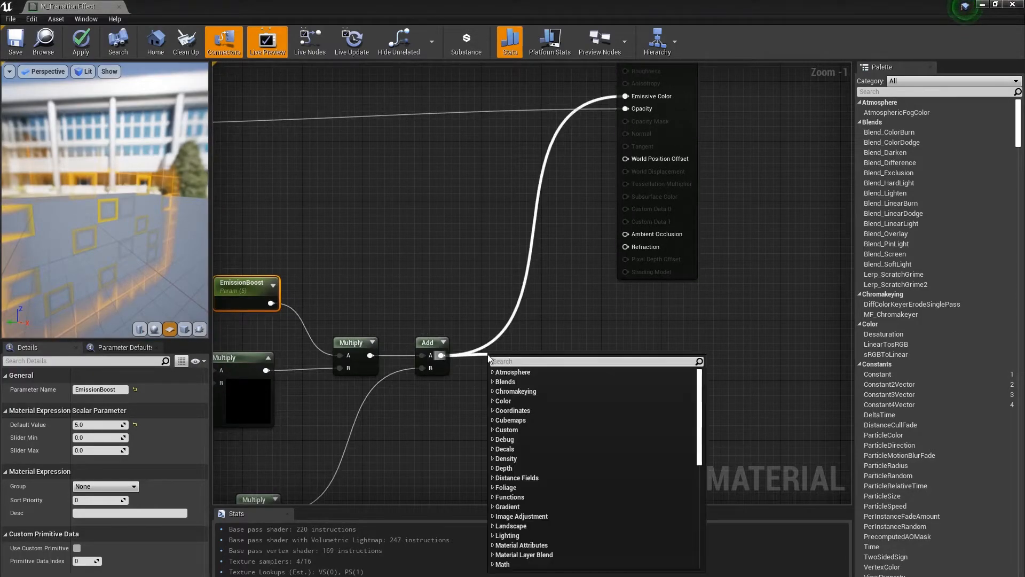
pyautogui.write('cm')
pyautogui.press('BackSpace')
pyautogui.write('mult')
pyautogui.press('Return')
pyautogui.click(102, 403)
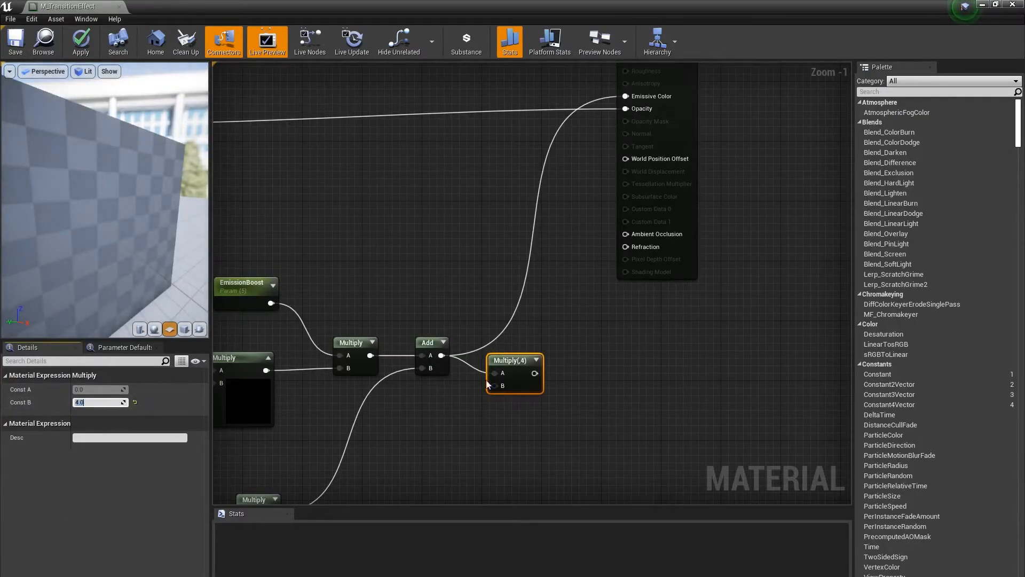
pyautogui.moveTo(534, 373); pyautogui.dragTo(627, 97)
pyautogui.moveTo(493, 320); pyautogui.dragTo(512, 359)
pyautogui.moveTo(512, 360); pyautogui.dragTo(495, 342)
# - Multiply the base color Add by EmissionBoost in a new Multiply feeding Base Color and inspect the plane up close
pyautogui.moveTo(413, 272); pyautogui.dragTo(509, 384, button='right')
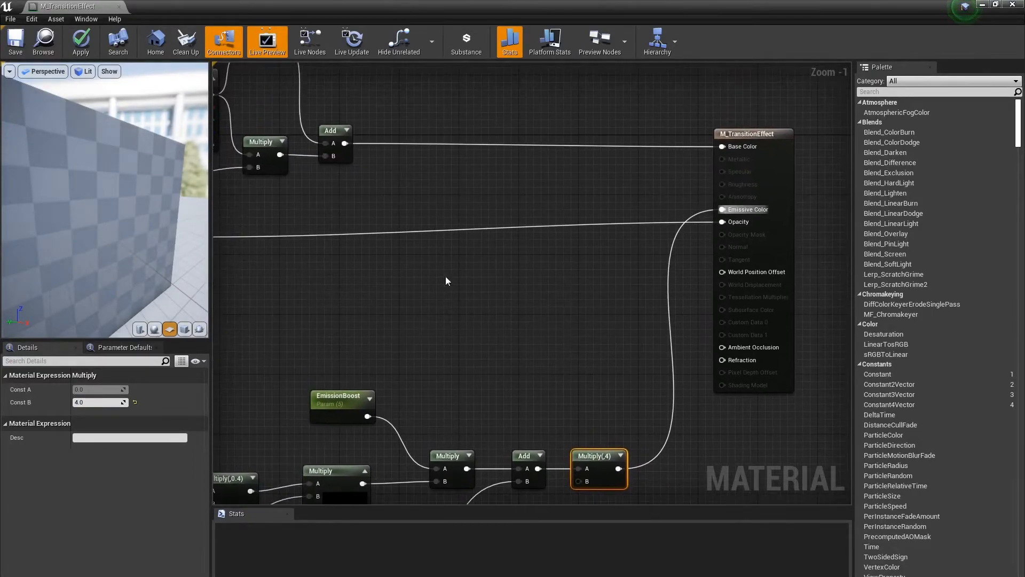
pyautogui.moveTo(344, 171); pyautogui.dragTo(421, 220, button='right')
pyautogui.moveTo(447, 397); pyautogui.dragTo(447, 353, button='right')
pyautogui.moveTo(445, 420); pyautogui.dragTo(566, 177)
pyautogui.write('mul')
pyautogui.press('Return')
pyautogui.moveTo(422, 147); pyautogui.dragTo(570, 147)
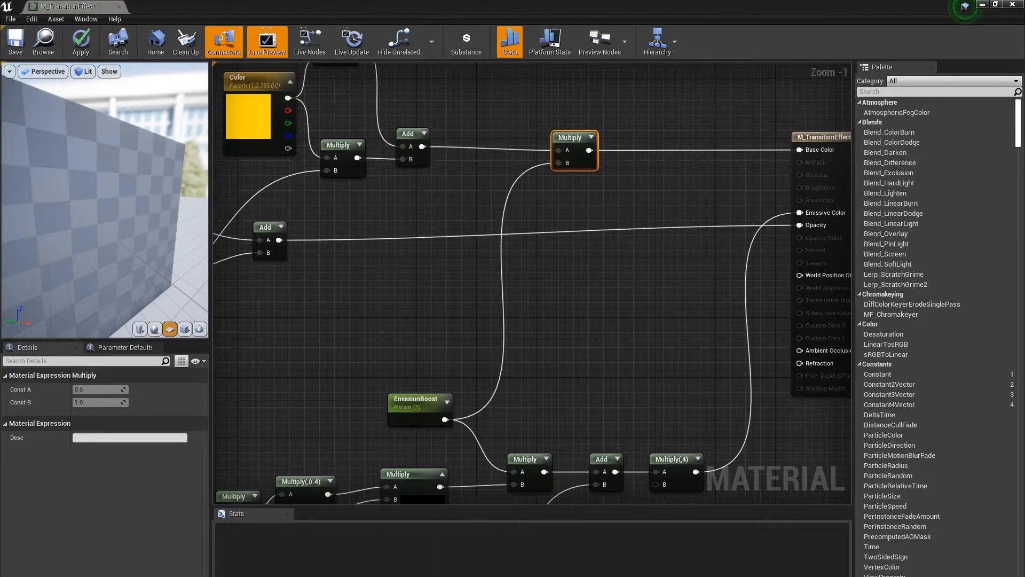
pyautogui.moveTo(384, 328); pyautogui.dragTo(515, 232, button='right')
pyautogui.moveTo(560, 191); pyautogui.dragTo(406, 318, button='right')
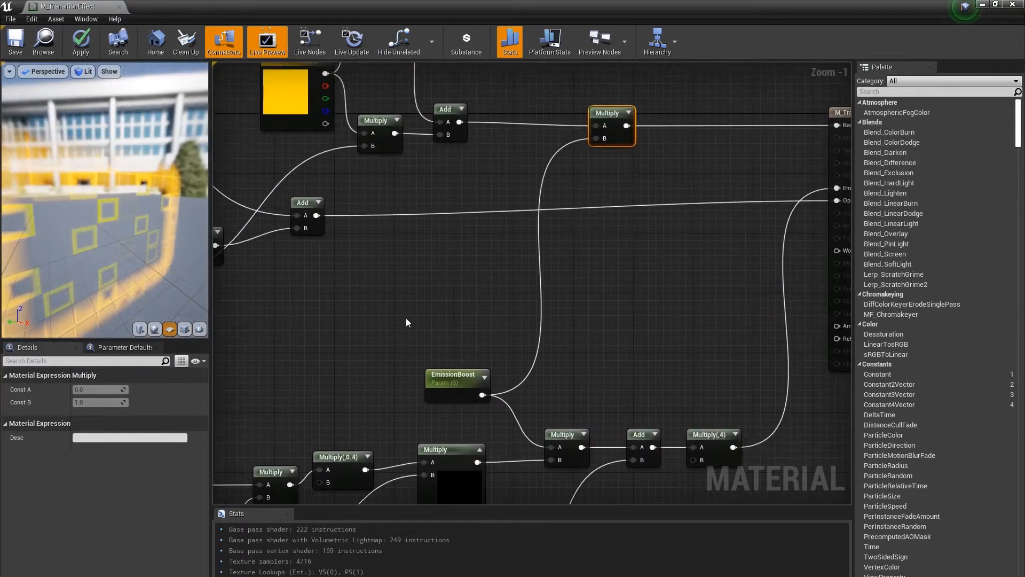
pyautogui.scroll(-4, 145, 261)
pyautogui.moveTo(145, 260); pyautogui.dragTo(115, 214)
pyautogui.scroll(6, 145, 241)
pyautogui.moveTo(169, 243); pyautogui.dragTo(107, 278)
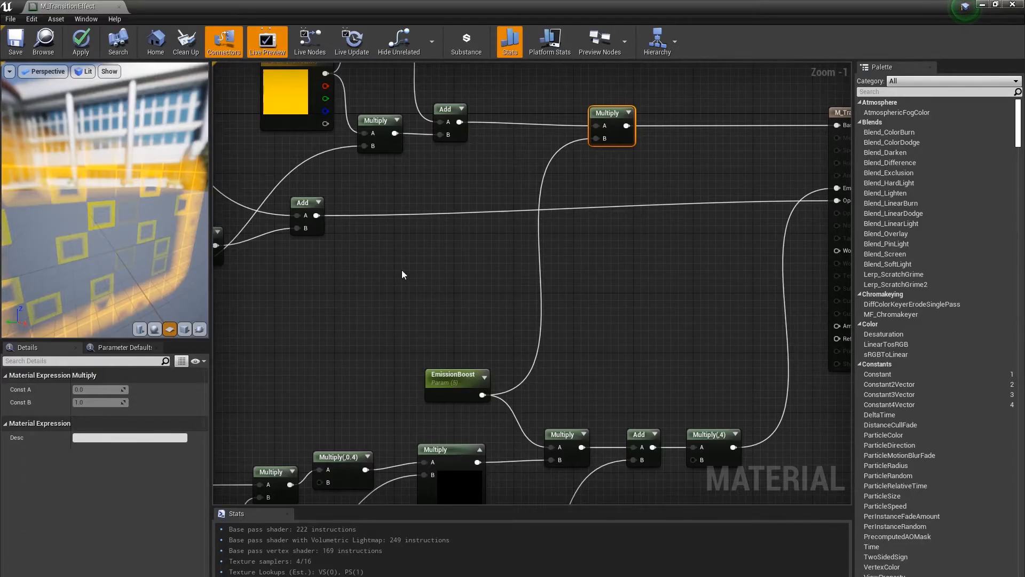
pyautogui.moveTo(525, 238); pyautogui.dragTo(574, 349, button='right')
pyautogui.scroll(-3, 480, 247)
pyautogui.moveTo(332, 196); pyautogui.dragTo(552, 260, button='right')
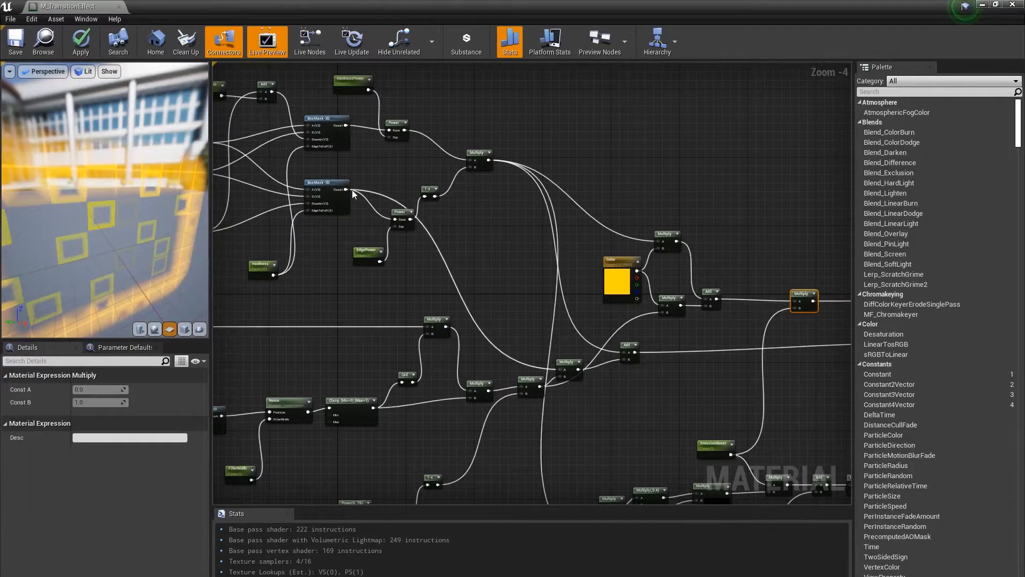
pyautogui.moveTo(346, 190); pyautogui.dragTo(727, 378)
pyautogui.write('mul')
pyautogui.press('Return')
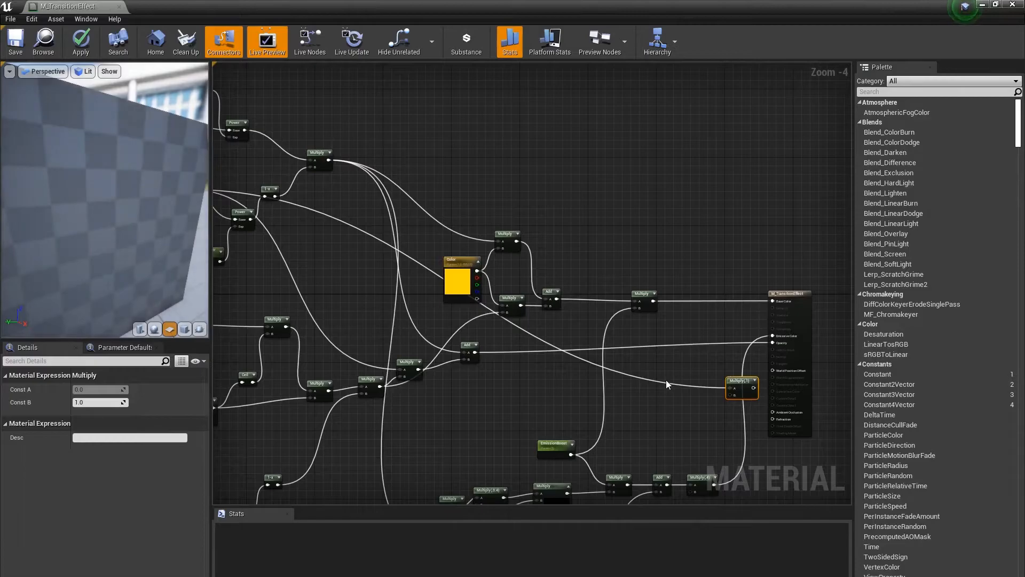
pyautogui.scroll(4, 665, 380)
pyautogui.moveTo(680, 339); pyautogui.dragTo(587, 387, button='right')
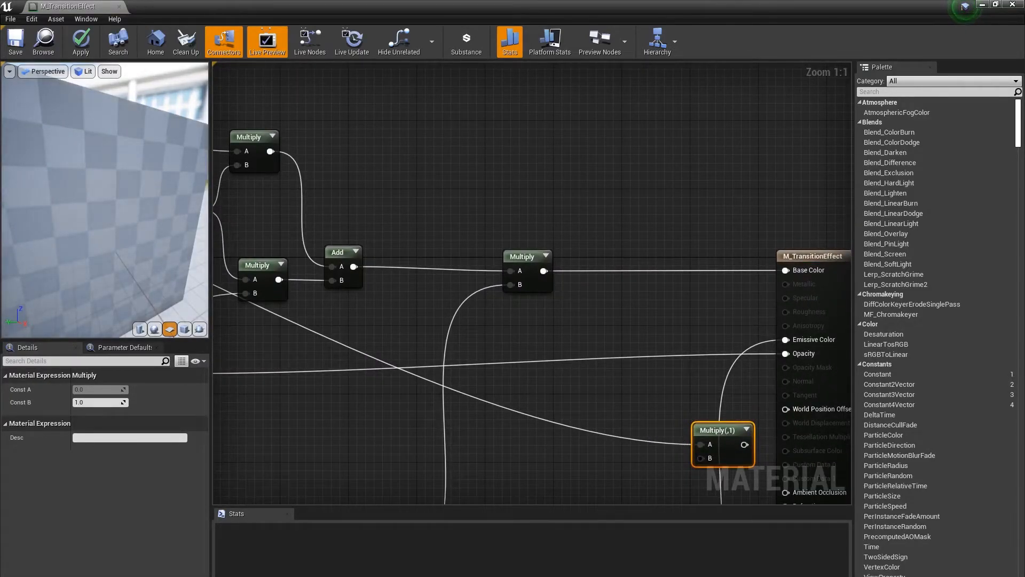
pyautogui.moveTo(726, 435); pyautogui.dragTo(528, 132)
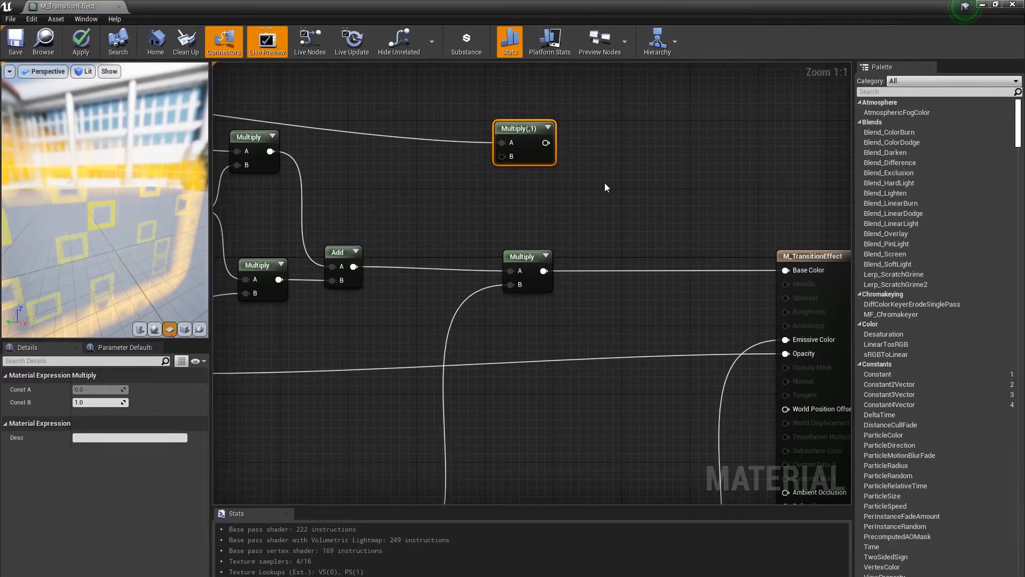
pyautogui.press('Delete')
# - Rewire the EmissionBoost Multiply between the squares' Color Multiply and the Add, feed the Add into Base Color and inspect the plane
pyautogui.moveTo(555, 202); pyautogui.dragTo(638, 245, button='right')
pyautogui.scroll(-5, 638, 246)
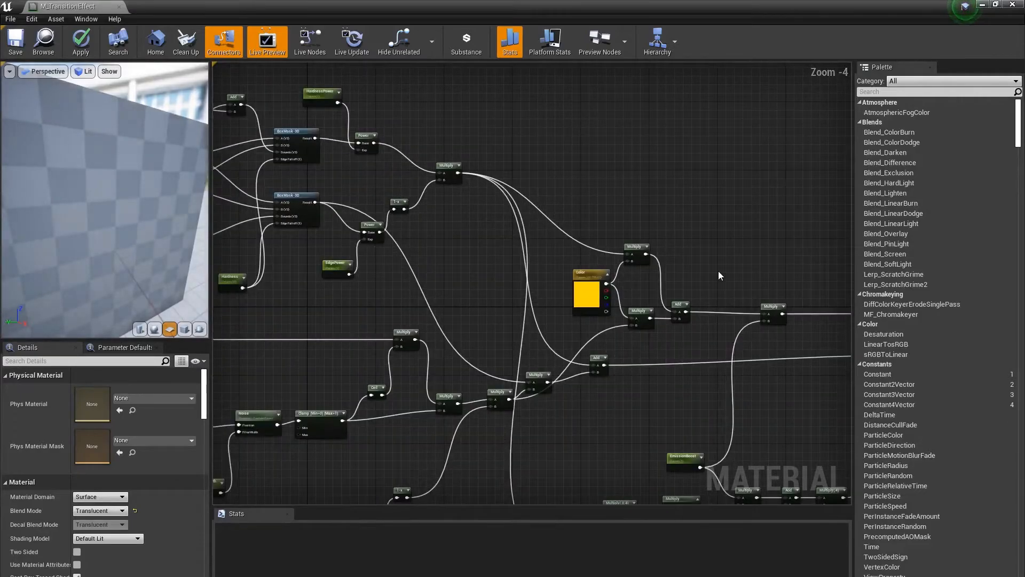
pyautogui.moveTo(723, 273); pyautogui.dragTo(583, 249, button='right')
pyautogui.moveTo(115, 208); pyautogui.dragTo(72, 224)
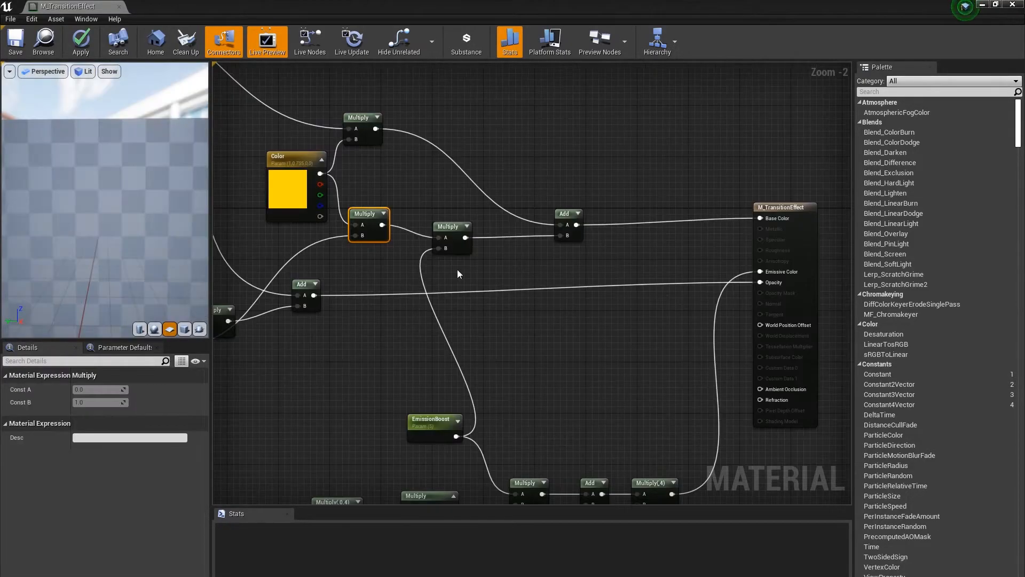
pyautogui.moveTo(390, 272); pyautogui.dragTo(580, 334, button='right')
pyautogui.scroll(-2, 513, 296)
pyautogui.scroll(-5, 57, 205)
pyautogui.moveTo(57, 205); pyautogui.dragTo(134, 205)
pyautogui.scroll(4, 57, 205)
pyautogui.moveTo(56, 205); pyautogui.dragTo(38, 193)
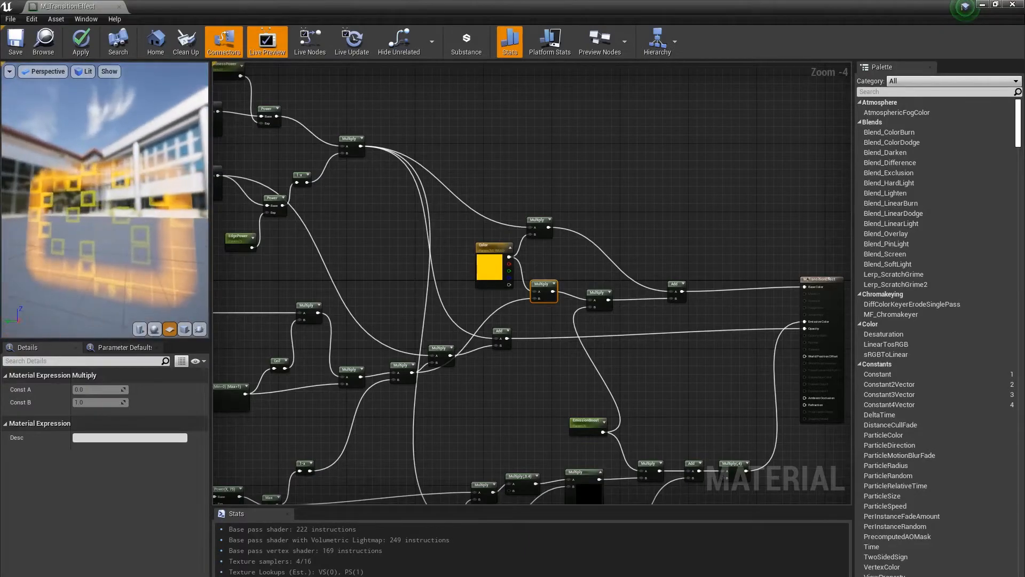
pyautogui.moveTo(104, 318); pyautogui.dragTo(115, 252)
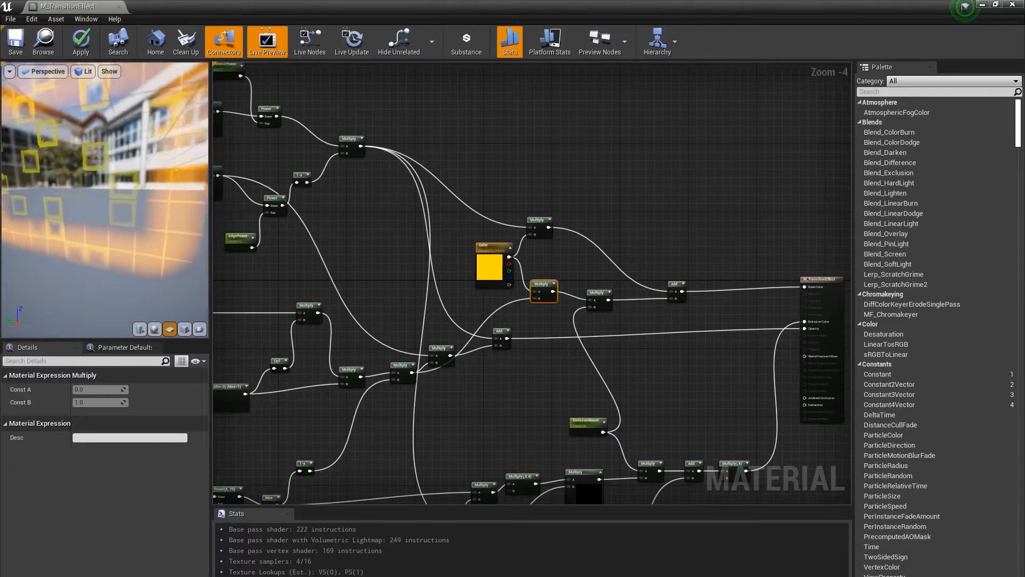
pyautogui.moveTo(114, 252); pyautogui.dragTo(104, 252)
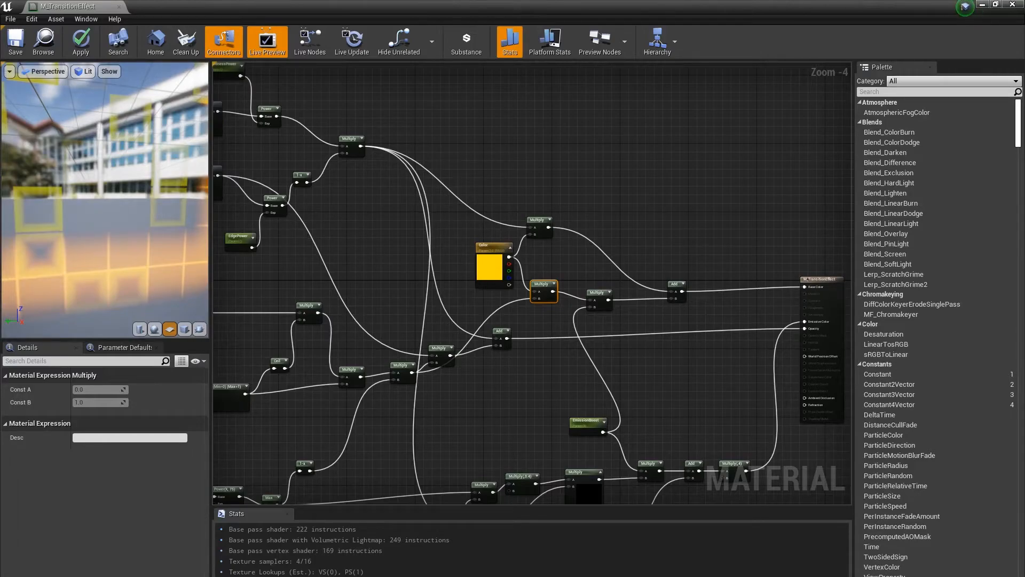
# - Add a Multiply below the base color Add, with the lower BoxMask-3D result in A and the Add output in B
pyautogui.moveTo(315, 222); pyautogui.dragTo(406, 262, button='right')
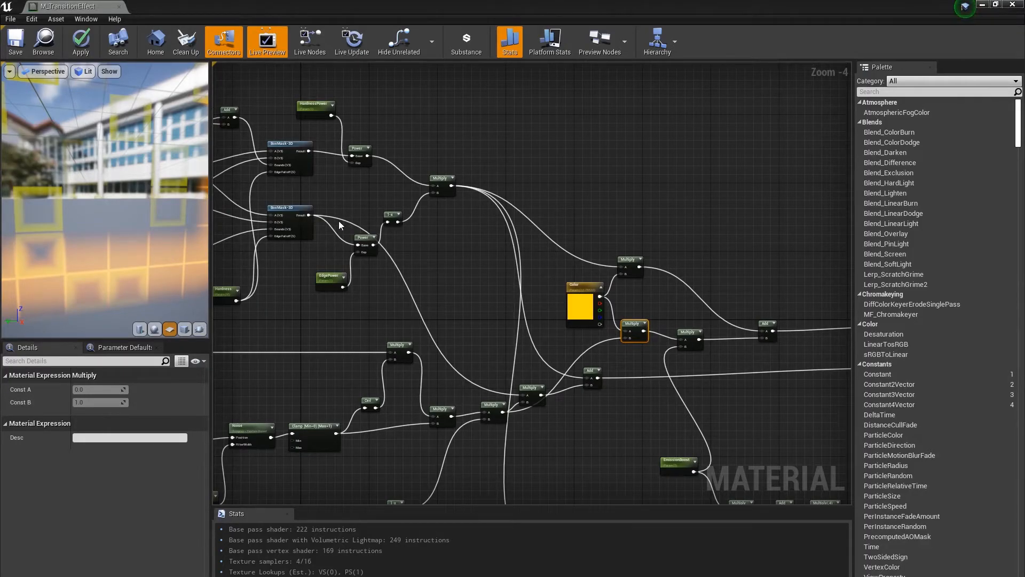
pyautogui.moveTo(309, 214); pyautogui.dragTo(500, 390)
pyautogui.write('mul')
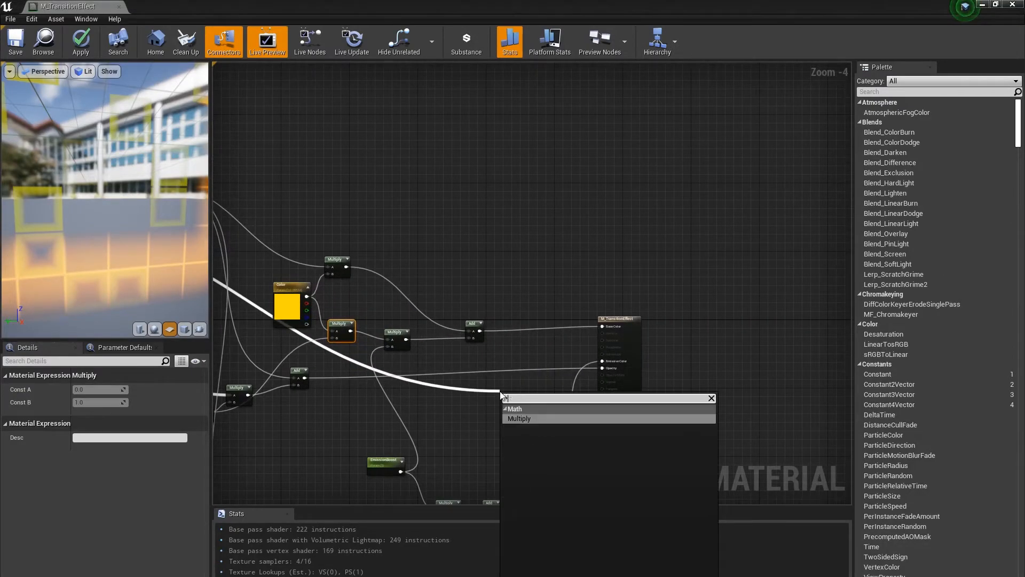
pyautogui.press('Return')
pyautogui.moveTo(498, 377); pyautogui.dragTo(442, 365, button='right')
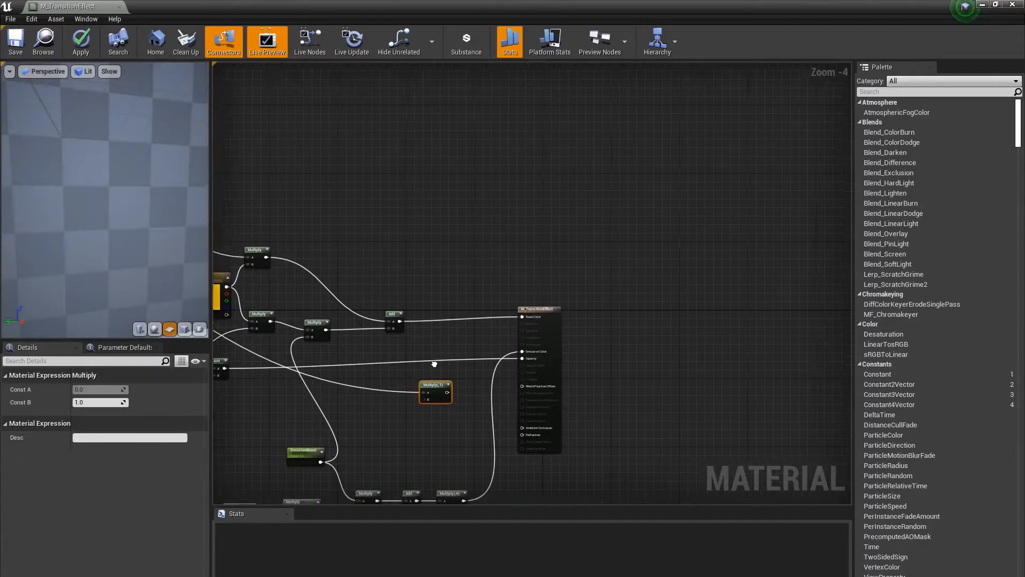
pyautogui.scroll(1, 442, 365)
pyautogui.moveTo(372, 301); pyautogui.dragTo(407, 409)
pyautogui.moveTo(432, 385); pyautogui.dragTo(339, 351, button='right')
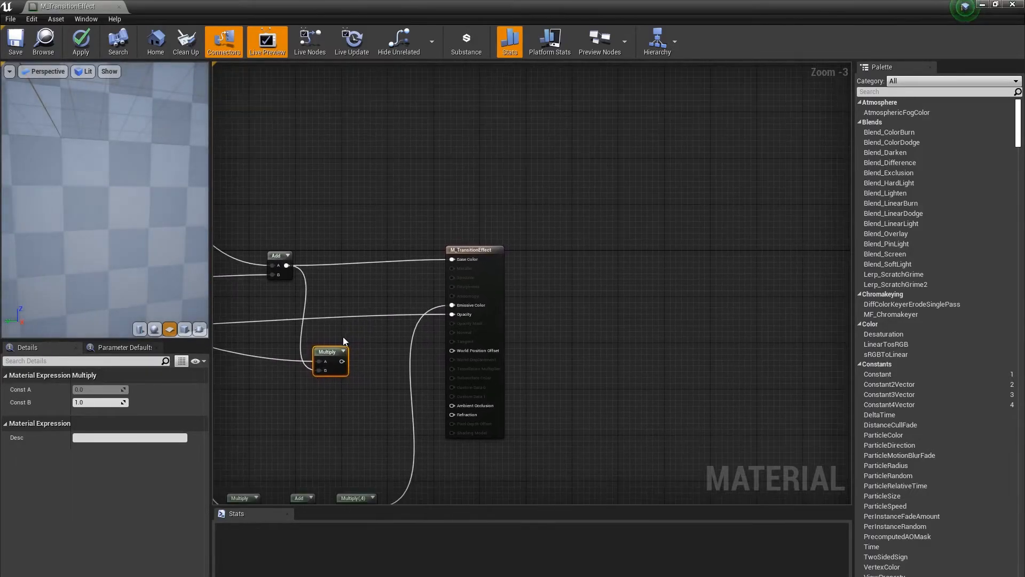
# - Add a Max after the new Multiply, with the Multiply in A and the emissive Multiply(,4) output in B
pyautogui.moveTo(338, 350)
pyautogui.mouseDown()
pyautogui.moveTo(296, 340)
pyautogui.moveTo(344, 355)
pyautogui.mouseUp()
pyautogui.write('max')
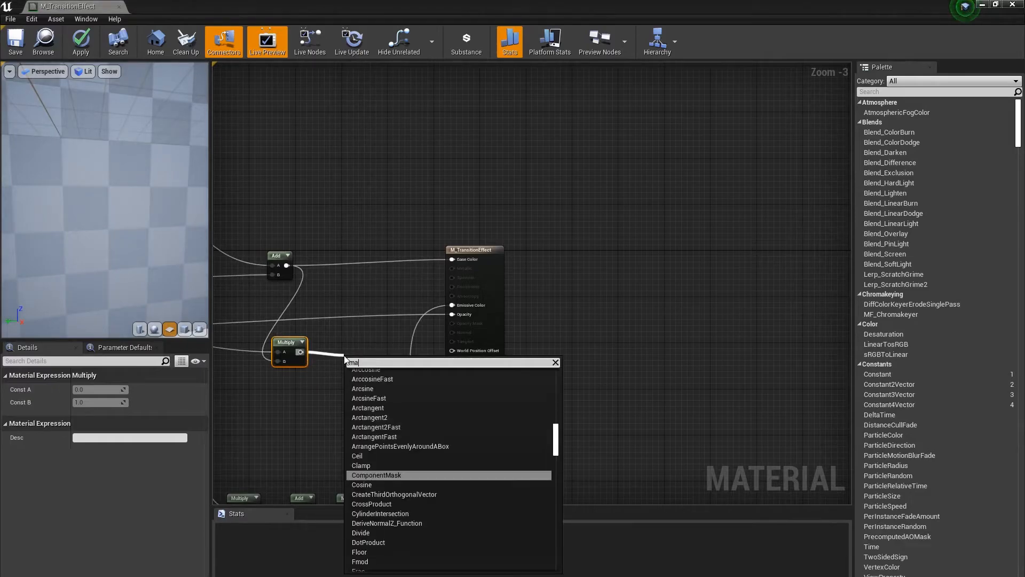
pyautogui.press('Return')
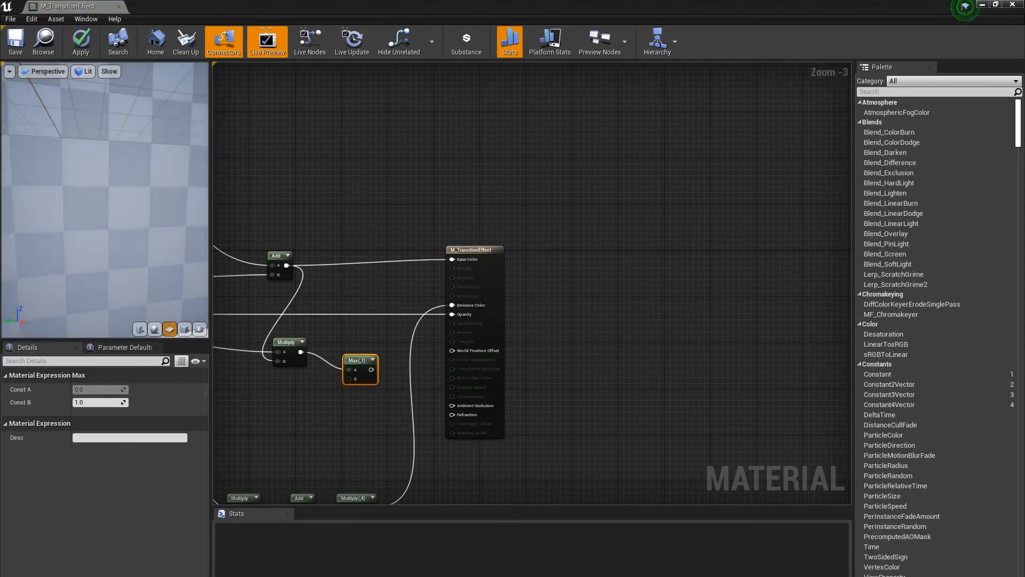
pyautogui.moveTo(358, 451); pyautogui.dragTo(359, 402, button='right')
pyautogui.moveTo(372, 457); pyautogui.dragTo(352, 328)
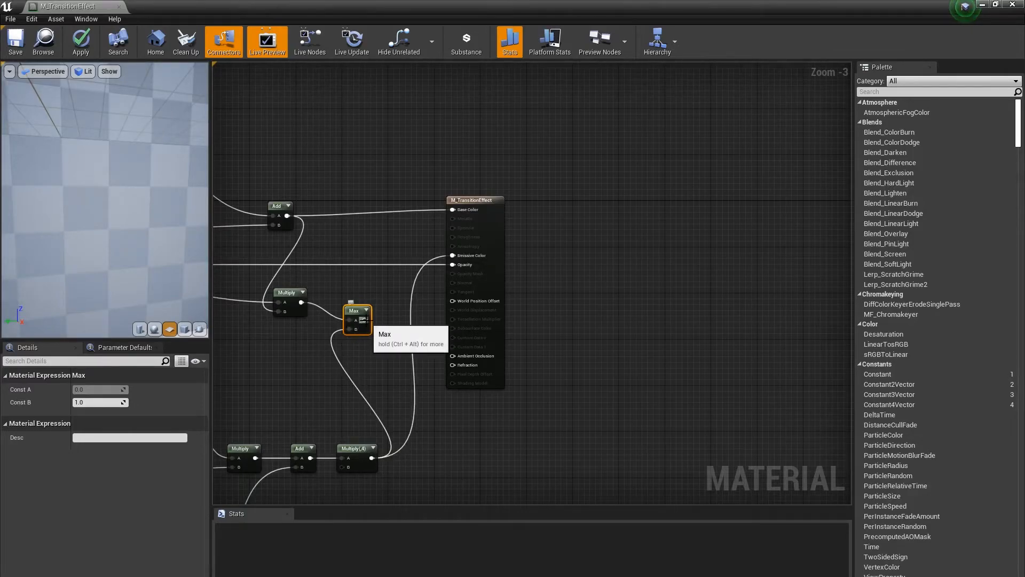
# - Feed the Max into Emissive Color and space out the Multiply, the Max and the M_TransitionEffect output node in a row
pyautogui.moveTo(373, 296); pyautogui.dragTo(344, 299, button='right')
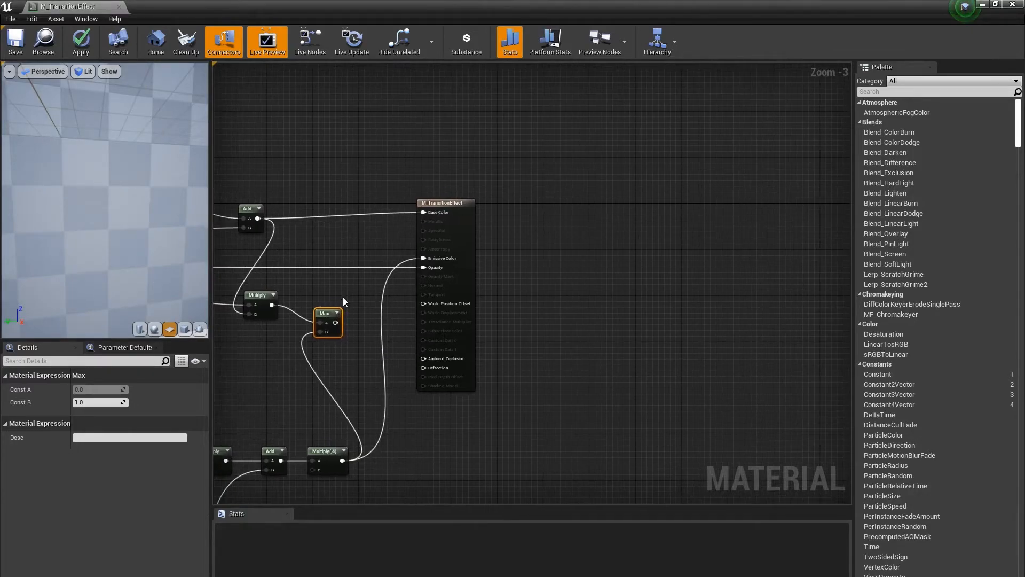
pyautogui.moveTo(336, 323); pyautogui.dragTo(359, 313)
pyautogui.moveTo(296, 296); pyautogui.dragTo(419, 313, button='right')
pyautogui.moveTo(479, 337); pyautogui.dragTo(479, 318)
pyautogui.moveTo(562, 233); pyautogui.dragTo(648, 226)
pyautogui.moveTo(483, 313); pyautogui.dragTo(535, 313)
pyautogui.moveTo(388, 320); pyautogui.dragTo(456, 319)
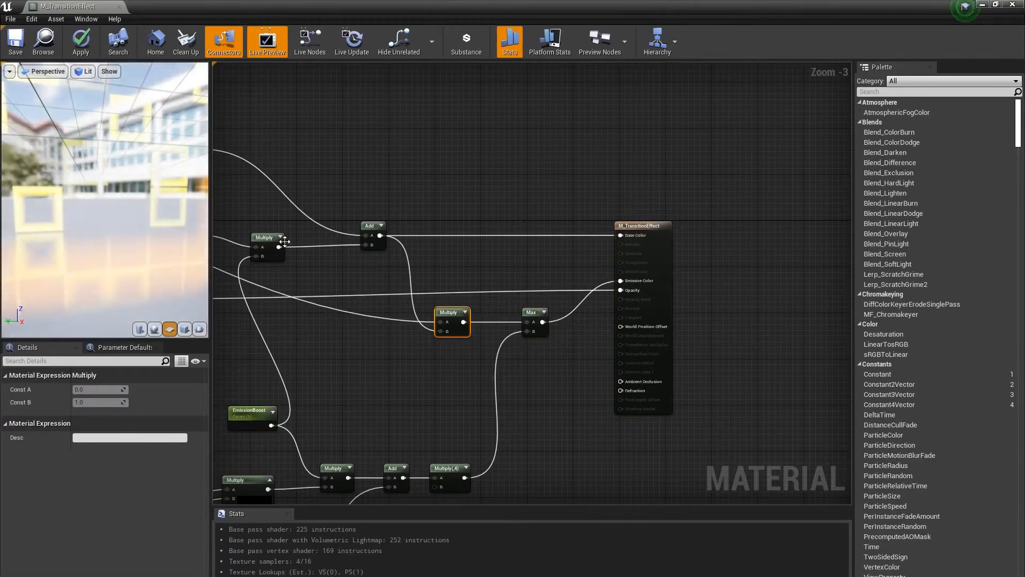
# - Inspect the material on the preview plane from different angles and from farther away
pyautogui.moveTo(111, 228); pyautogui.dragTo(10, 270)
pyautogui.scroll(-4, 137, 236)
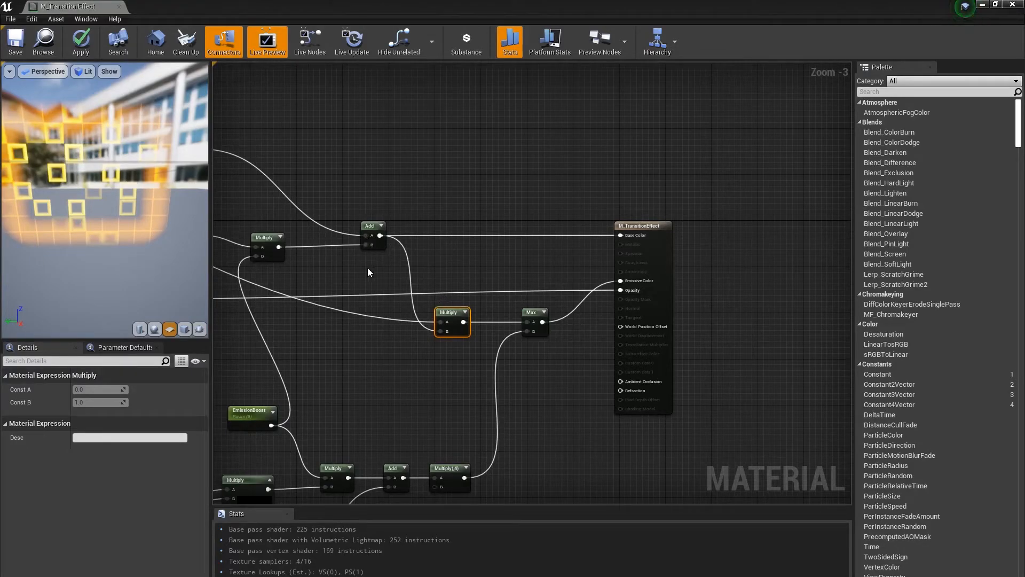
pyautogui.moveTo(133, 213); pyautogui.dragTo(155, 229)
pyautogui.scroll(-3, 440, 274)
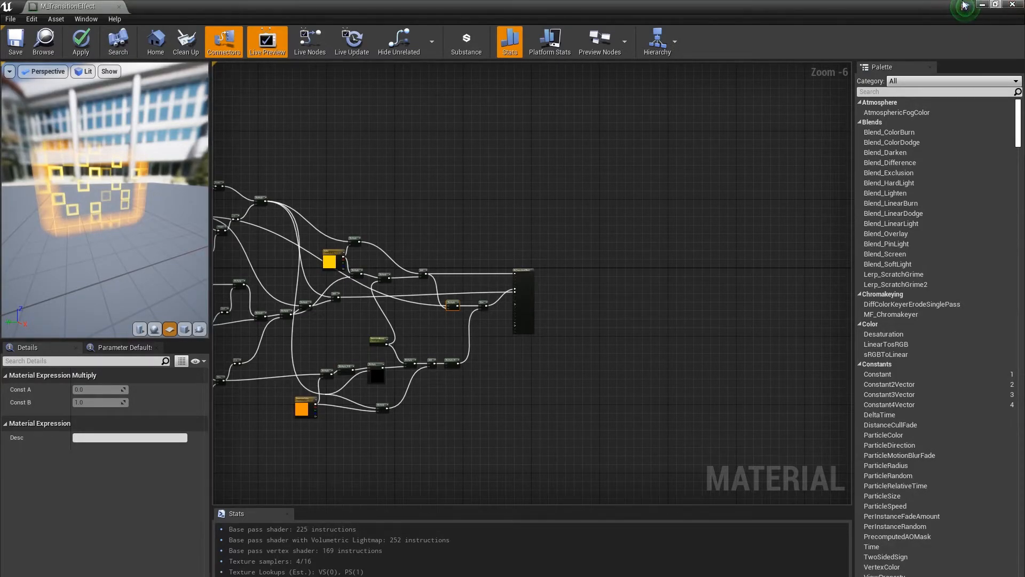
# - Try M_TransitionEffect on the white cube in the level, undo the assignment and return to the material editor
pyautogui.click(982, 4)
pyautogui.moveTo(503, 261); pyautogui.dragTo(479, 283, button='right')
pyautogui.press('w')
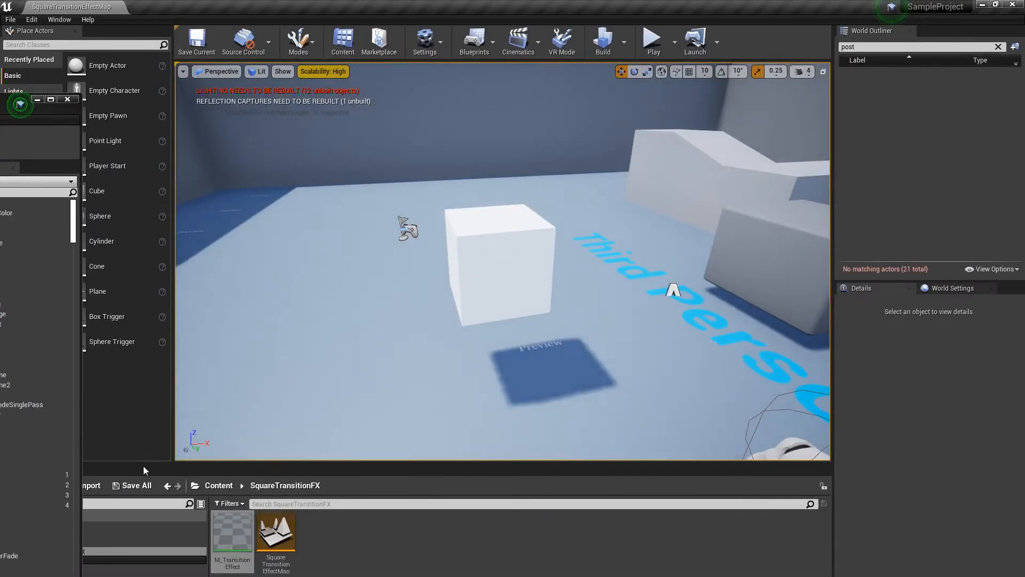
pyautogui.moveTo(232, 532); pyautogui.dragTo(518, 232)
pyautogui.moveTo(406, 293); pyautogui.dragTo(406, 293, button='right')
pyautogui.hotkey('ctrl', 'z')
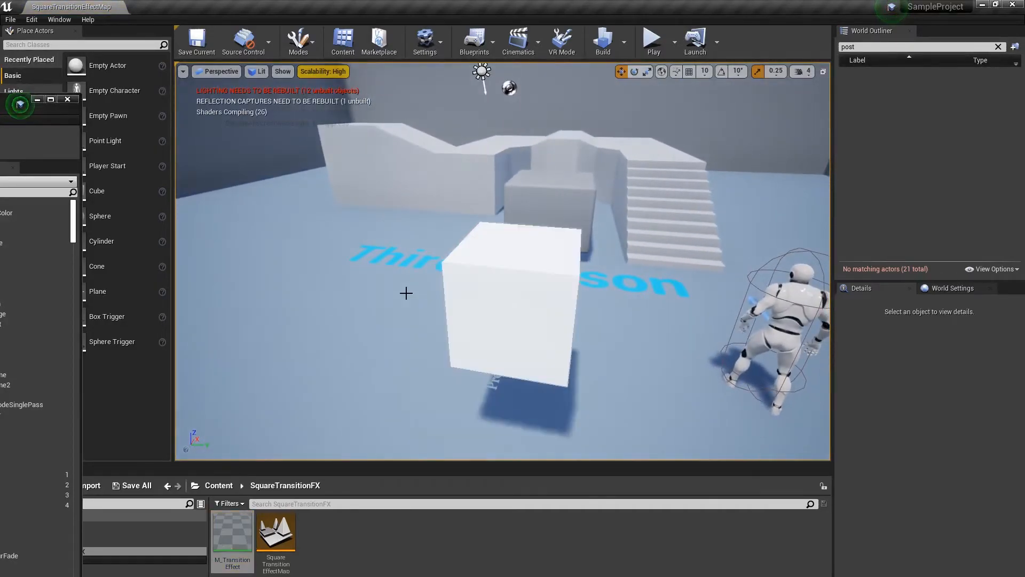
pyautogui.moveTo(0, 113); pyautogui.dragTo(331, 0)
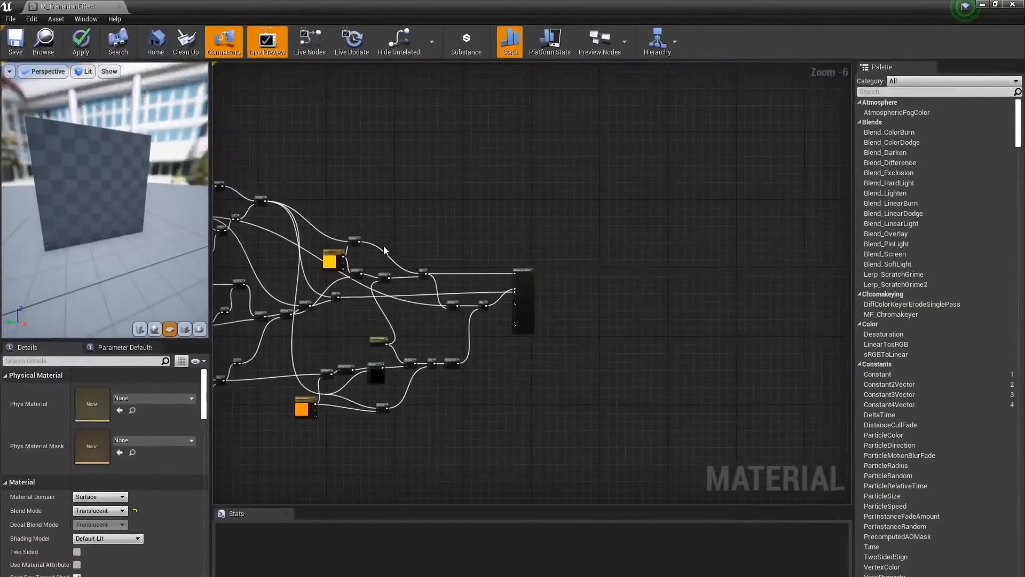
# - Reconnect the lower BoxMask-3D result to input A of the Multiply in front of the Max
pyautogui.scroll(4, 307, 286)
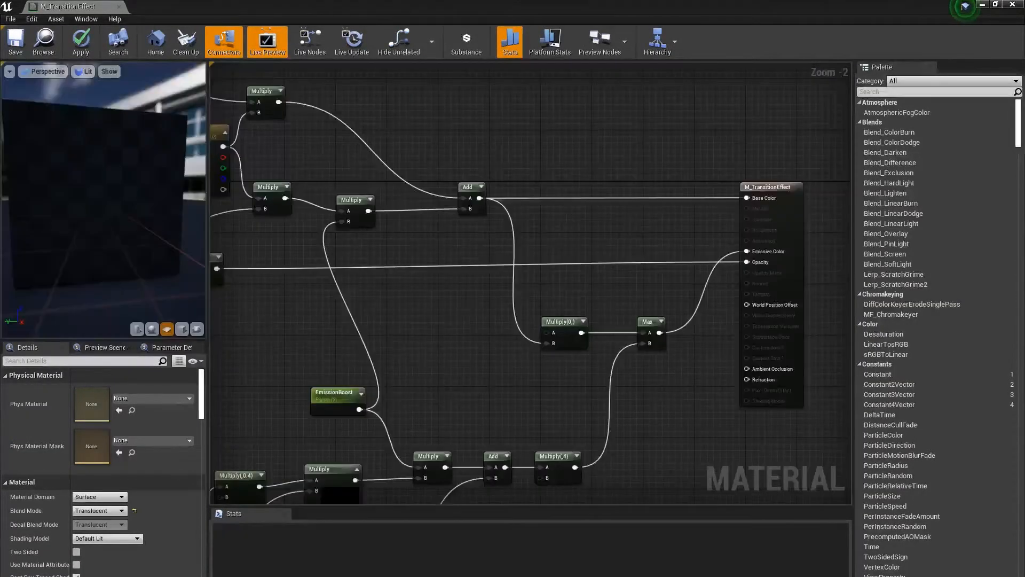
pyautogui.moveTo(534, 302); pyautogui.dragTo(734, 354, button='right')
pyautogui.rightClick(756, 378)
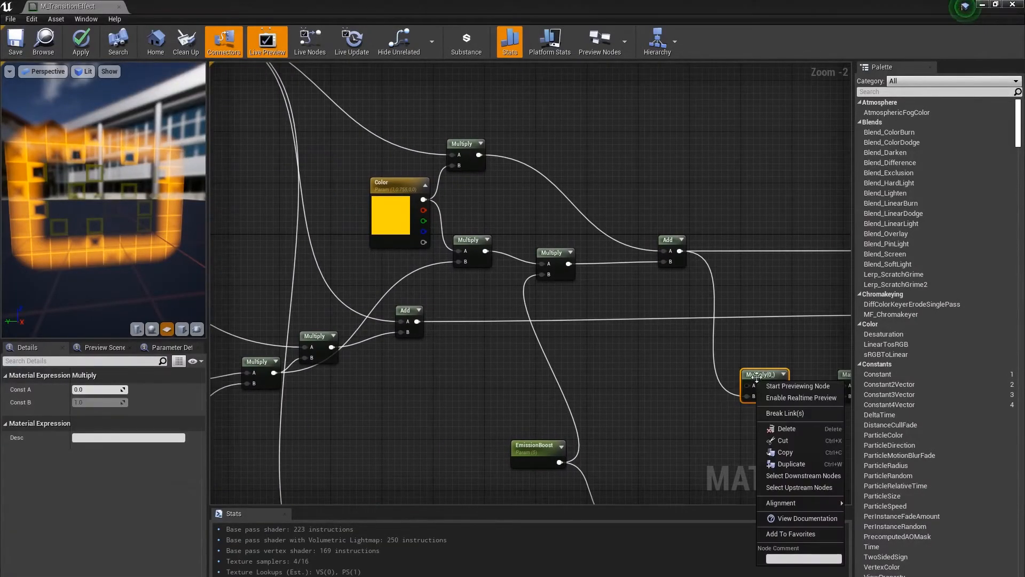
pyautogui.click(704, 377)
pyautogui.moveTo(481, 240); pyautogui.dragTo(832, 415, button='right')
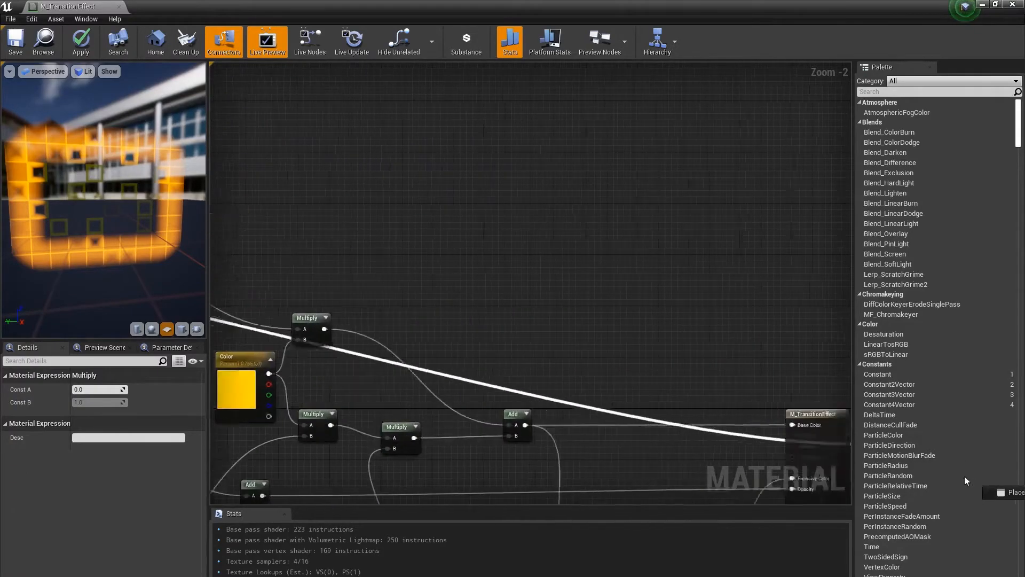
pyautogui.moveTo(968, 480); pyautogui.dragTo(431, 269)
pyautogui.moveTo(376, 271); pyautogui.dragTo(527, 292, button='right')
# - Preview the lower BoxMask-3D node on the plane
pyautogui.rightClick(382, 202)
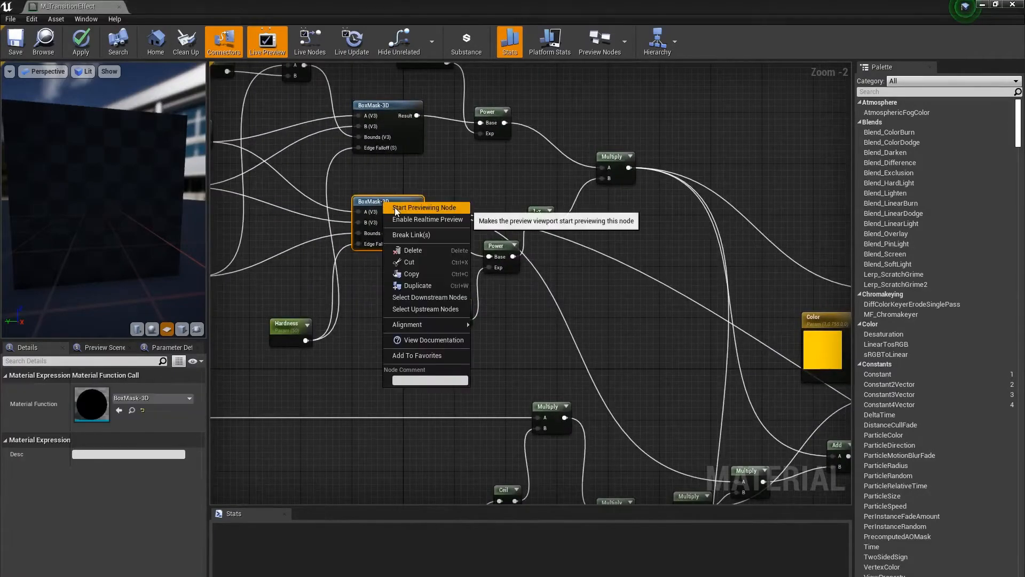
pyautogui.click(405, 210)
pyautogui.moveTo(111, 205)
pyautogui.mouseDown()
pyautogui.moveTo(134, 206)
pyautogui.moveTo(111, 205)
pyautogui.mouseUp()
# - Preview the Multiply that feeds the Max and examine its masked squares and frame on the plane
pyautogui.moveTo(690, 381); pyautogui.dragTo(376, 227, button='right')
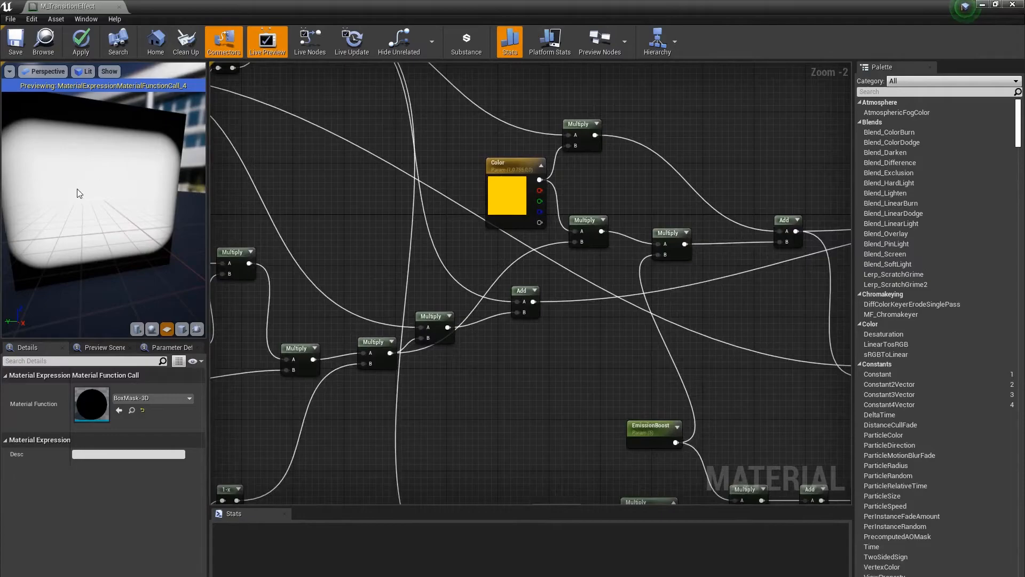
pyautogui.moveTo(358, 189); pyautogui.dragTo(426, 238, button='right')
pyautogui.moveTo(800, 443); pyautogui.dragTo(451, 290, button='right')
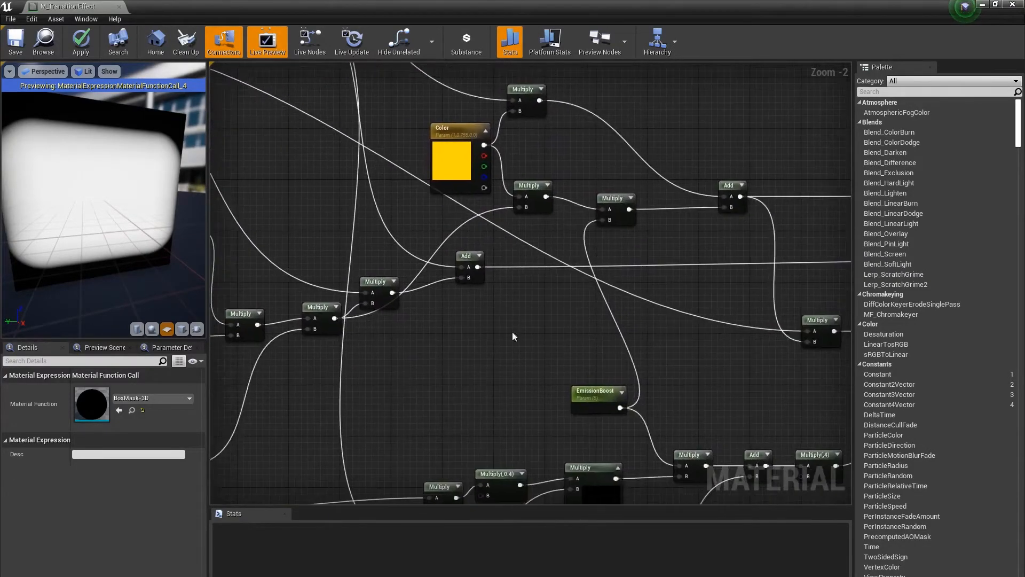
pyautogui.moveTo(739, 425); pyautogui.dragTo(472, 368, button='right')
pyautogui.rightClick(562, 266)
pyautogui.click(571, 264)
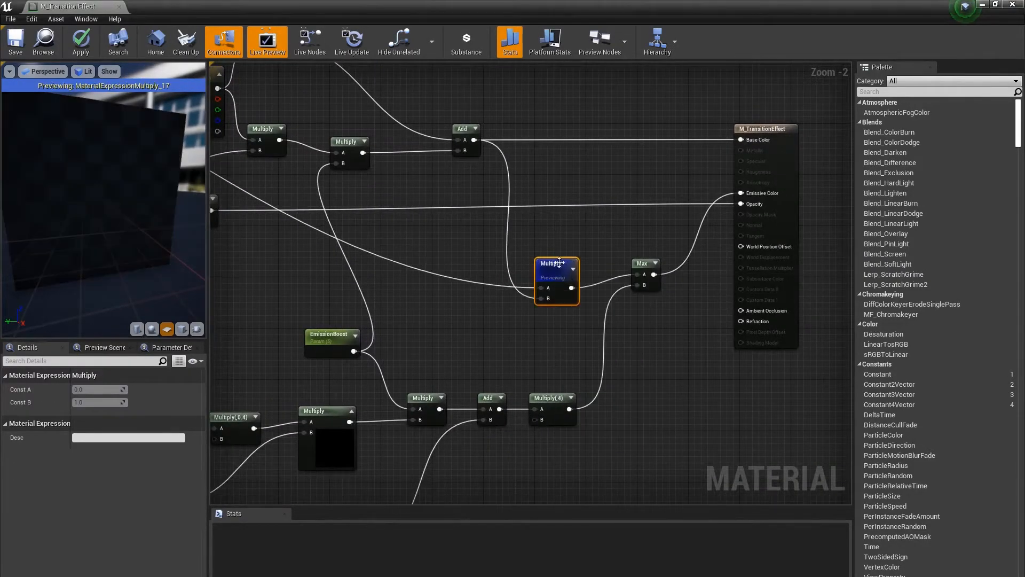
pyautogui.moveTo(81, 187)
pyautogui.mouseDown()
pyautogui.moveTo(56, 188)
pyautogui.moveTo(81, 187)
pyautogui.mouseUp()
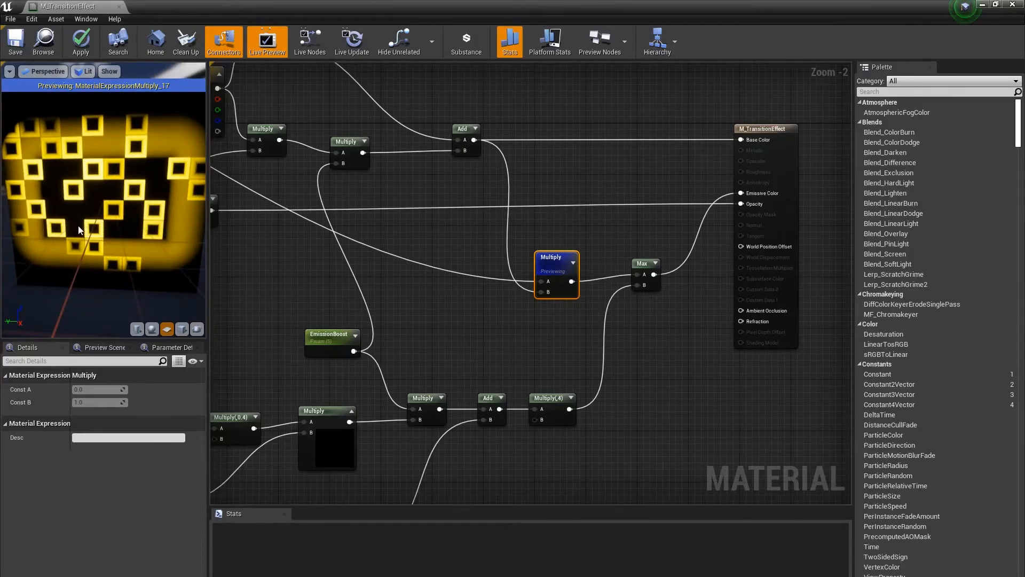
pyautogui.moveTo(79, 230); pyautogui.dragTo(92, 195)
# - Preview the Max node and examine the combined emission on the plane at several distances and angles
pyautogui.rightClick(641, 263)
pyautogui.click(658, 270)
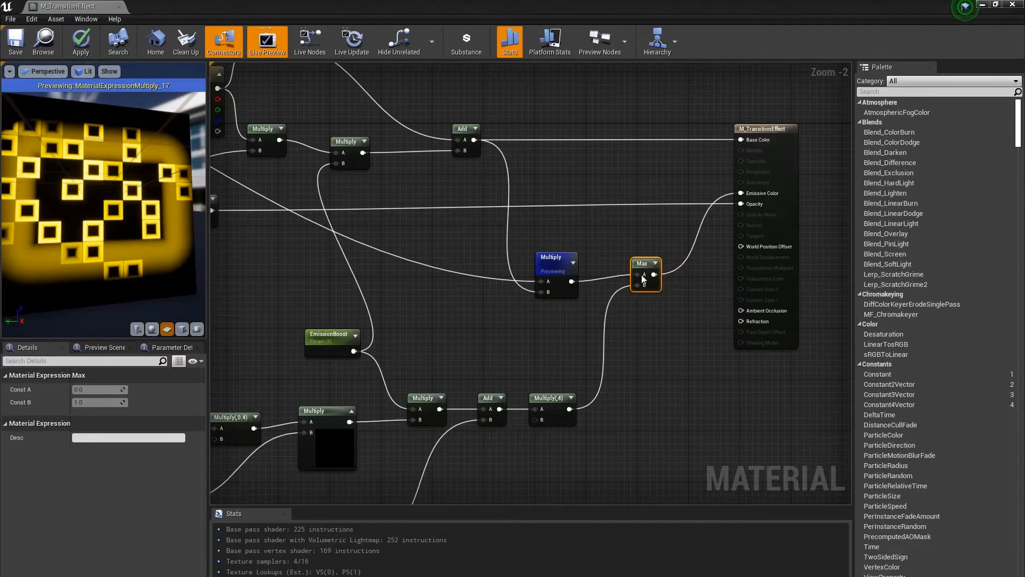
pyautogui.scroll(-5, 144, 237)
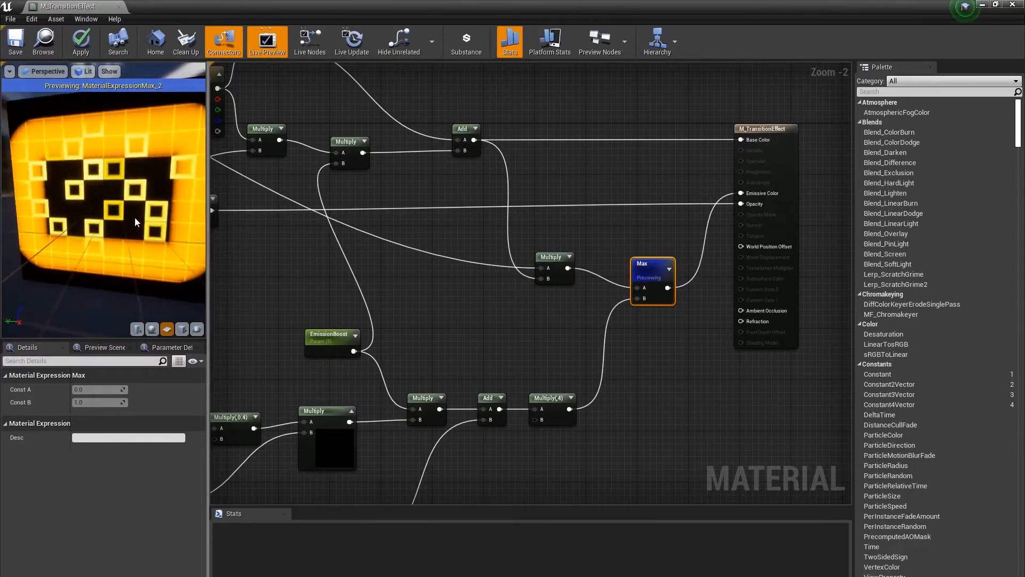
pyautogui.scroll(4, 105, 188)
pyautogui.moveTo(110, 203)
pyautogui.mouseDown()
pyautogui.moveTo(154, 203)
pyautogui.moveTo(100, 203)
pyautogui.mouseUp()
pyautogui.moveTo(101, 202); pyautogui.dragTo(113, 226, button='right')
pyautogui.moveTo(114, 227); pyautogui.dragTo(67, 227)
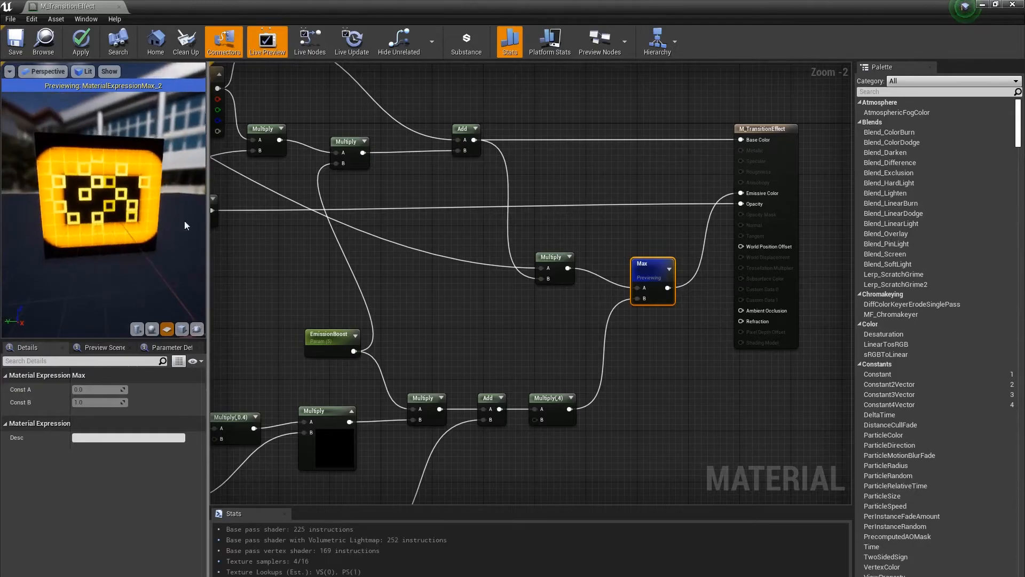
# - Line up the Max node with the Multiply that feeds its A input
pyautogui.moveTo(547, 373); pyautogui.dragTo(569, 419)
pyautogui.moveTo(546, 240); pyautogui.dragTo(561, 270)
pyautogui.moveTo(647, 287); pyautogui.dragTo(558, 345, button='right')
pyautogui.moveTo(554, 312)
pyautogui.mouseDown()
pyautogui.moveTo(548, 305)
pyautogui.moveTo(561, 305)
pyautogui.mouseUp()
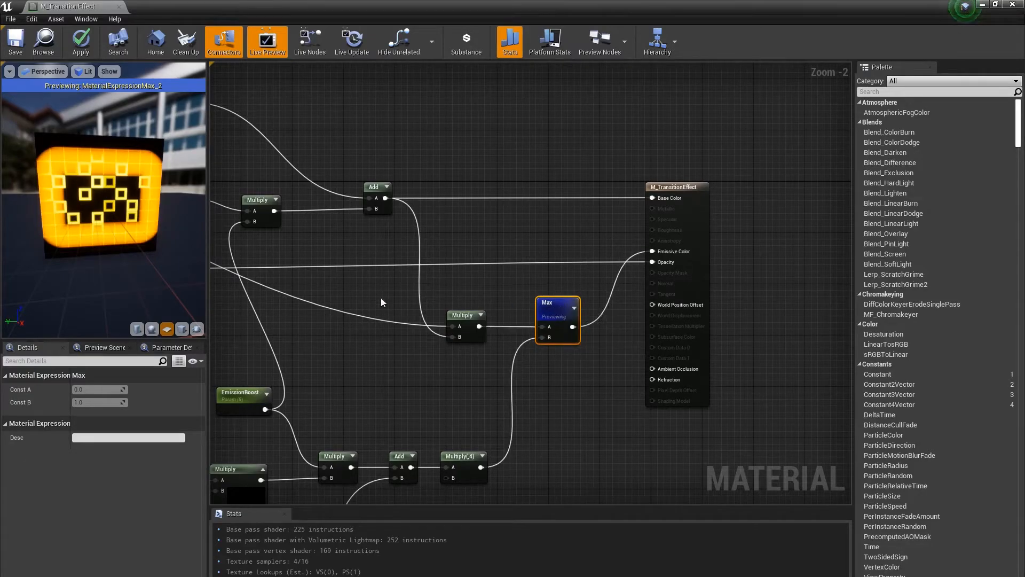
# - Examine the whole node graph, the Max preview from several angles, and the EmissiveColor branch up close
pyautogui.moveTo(385, 300); pyautogui.dragTo(583, 294, button='right')
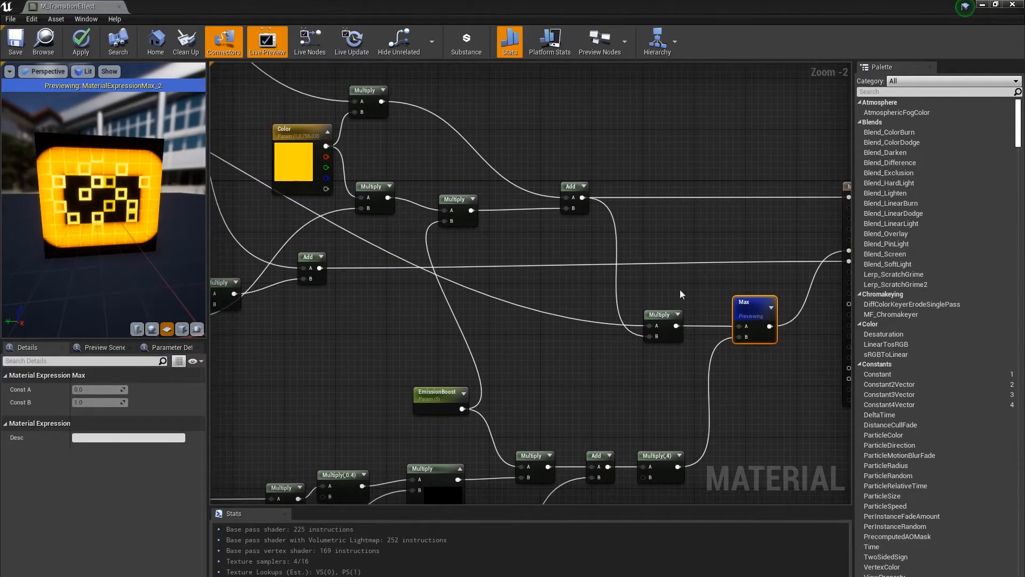
pyautogui.scroll(-4, 351, 283)
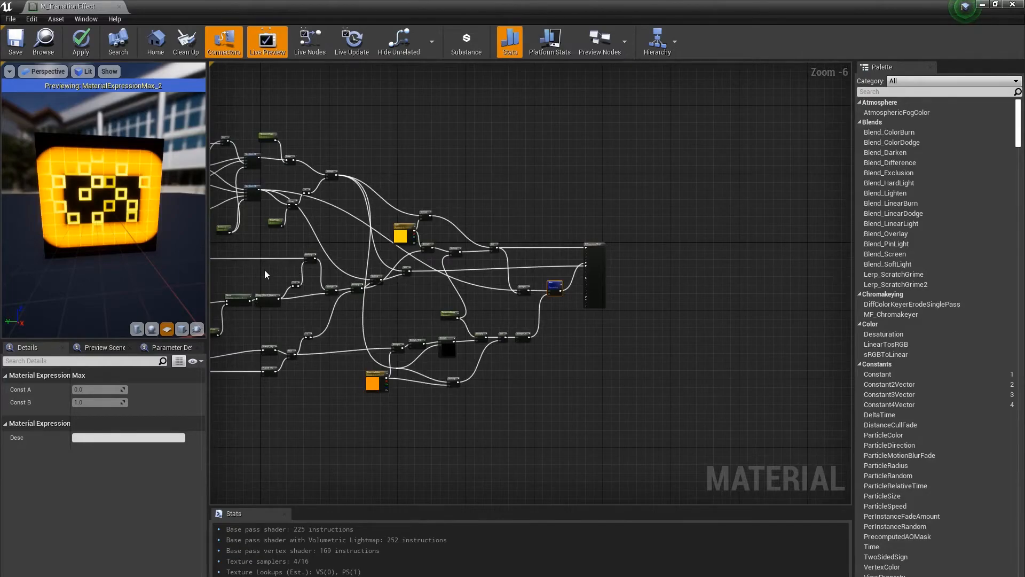
pyautogui.moveTo(97, 188); pyautogui.dragTo(409, 291, button='right')
pyautogui.moveTo(122, 252)
pyautogui.mouseDown()
pyautogui.moveTo(278, 255)
pyautogui.moveTo(116, 249)
pyautogui.mouseUp()
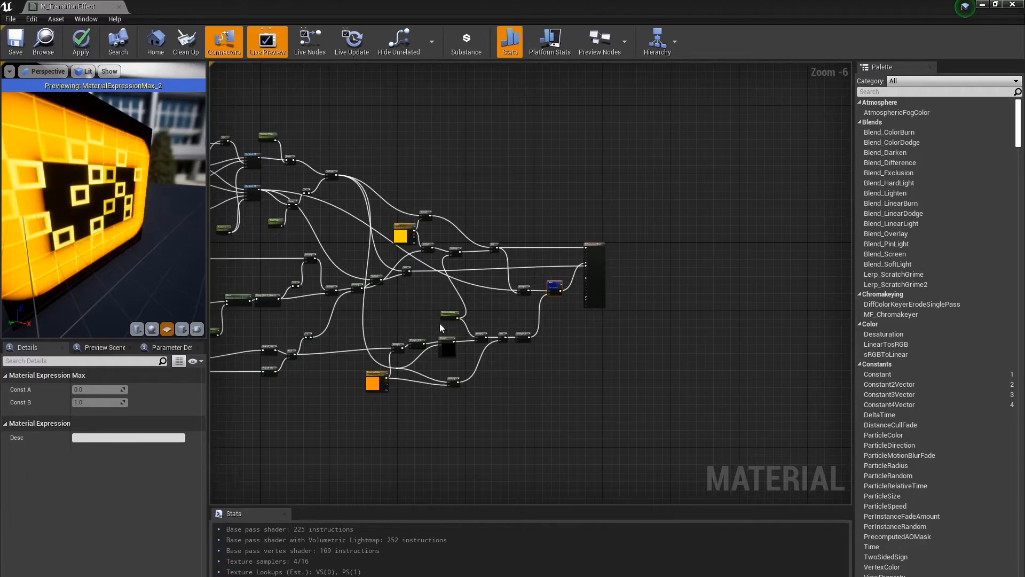
pyautogui.moveTo(72, 201); pyautogui.dragTo(163, 234)
pyautogui.scroll(4, 150, 206)
pyautogui.scroll(-4, 163, 234)
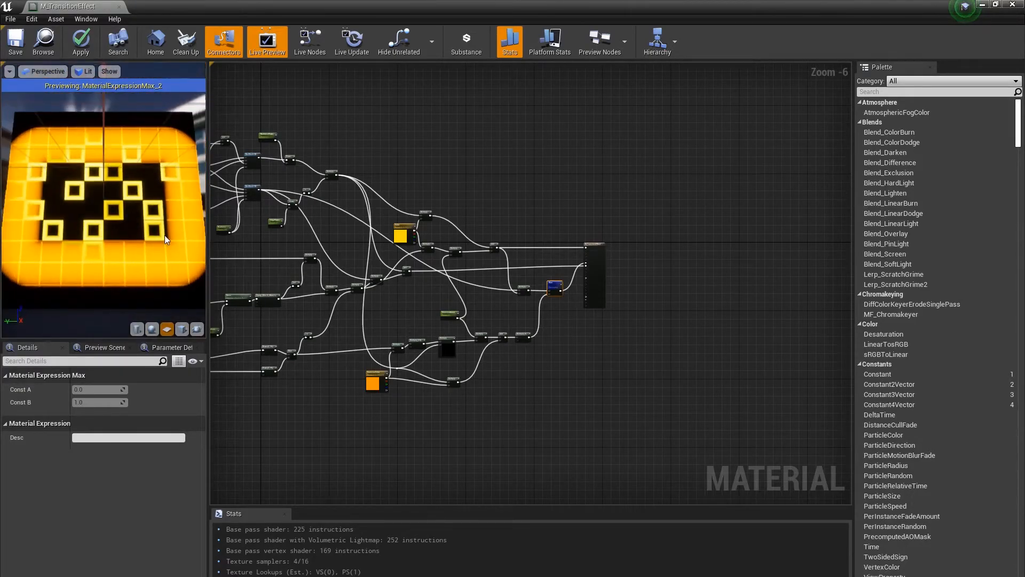
pyautogui.scroll(4, 434, 363)
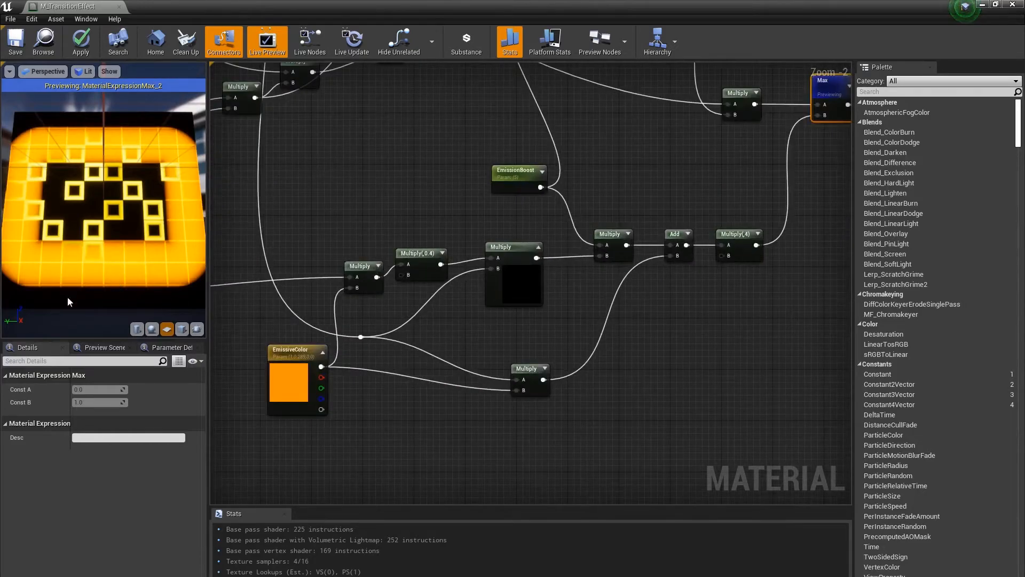
# - Stop previewing the Max node
pyautogui.moveTo(628, 277); pyautogui.dragTo(426, 335, button='right')
pyautogui.rightClick(537, 289)
pyautogui.click(544, 296)
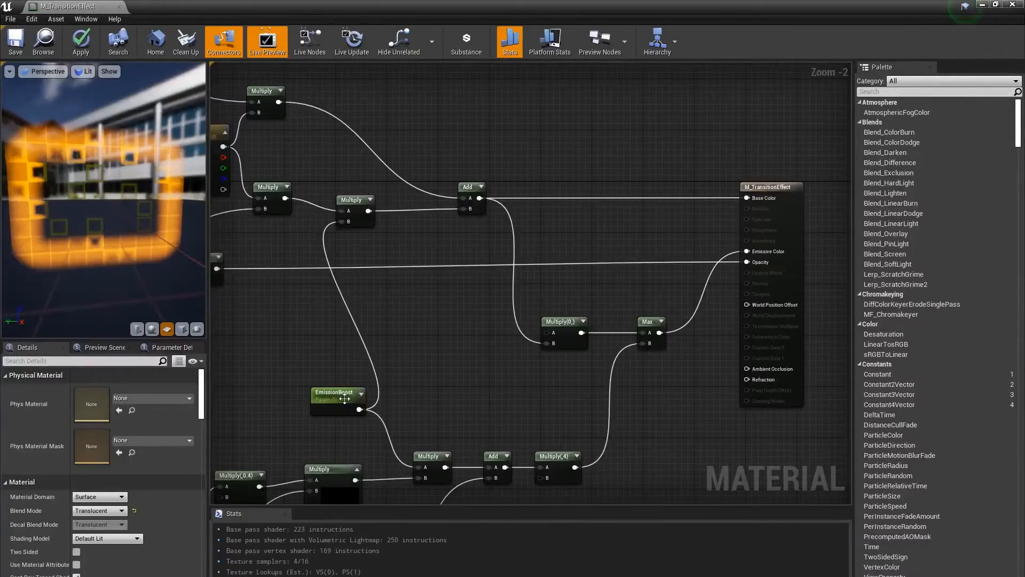
# - Wire the lower BoxMask-3D result into input A of the Multiply(0,) that masks the base color Add
pyautogui.moveTo(526, 296); pyautogui.dragTo(586, 329, button='right')
pyautogui.moveTo(452, 320); pyautogui.dragTo(595, 339, button='right')
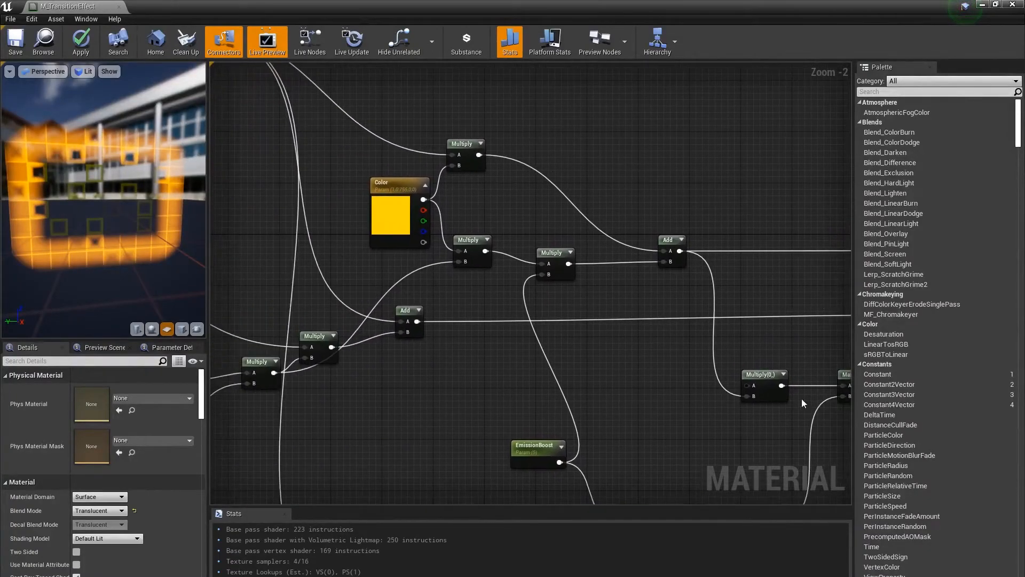
pyautogui.rightClick(757, 385)
pyautogui.press('Escape')
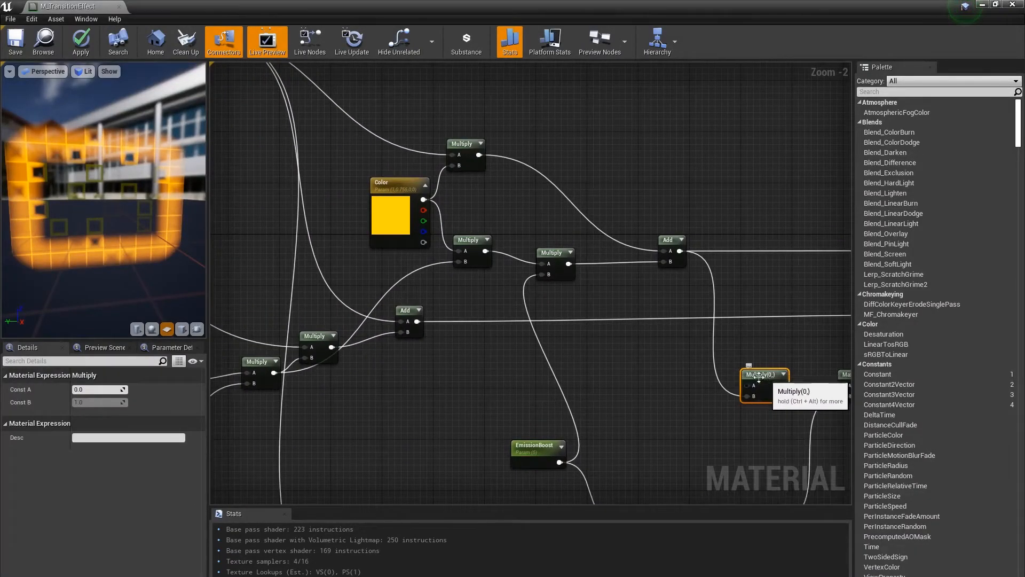
pyautogui.moveTo(566, 331); pyautogui.dragTo(833, 409, button='right')
pyautogui.moveTo(398, 185); pyautogui.dragTo(481, 282, button='right')
pyautogui.moveTo(335, 251); pyautogui.dragTo(432, 269)
pyautogui.moveTo(332, 267); pyautogui.dragTo(701, 425, button='right')
pyautogui.moveTo(294, 233); pyautogui.dragTo(671, 325, button='right')
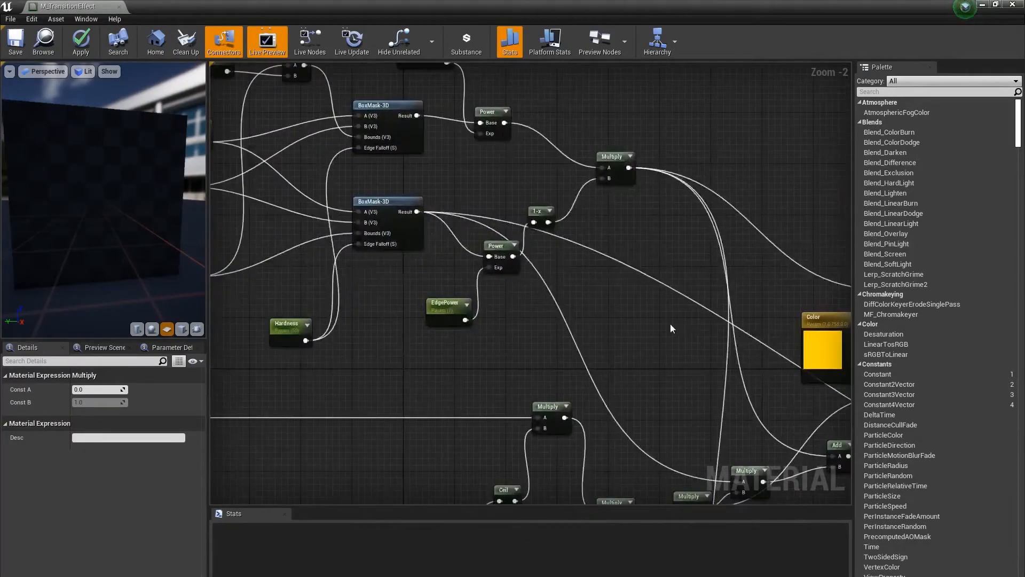
# - Preview the lower BoxMask-3D mask on the plane again
pyautogui.rightClick(356, 202)
pyautogui.click(395, 207)
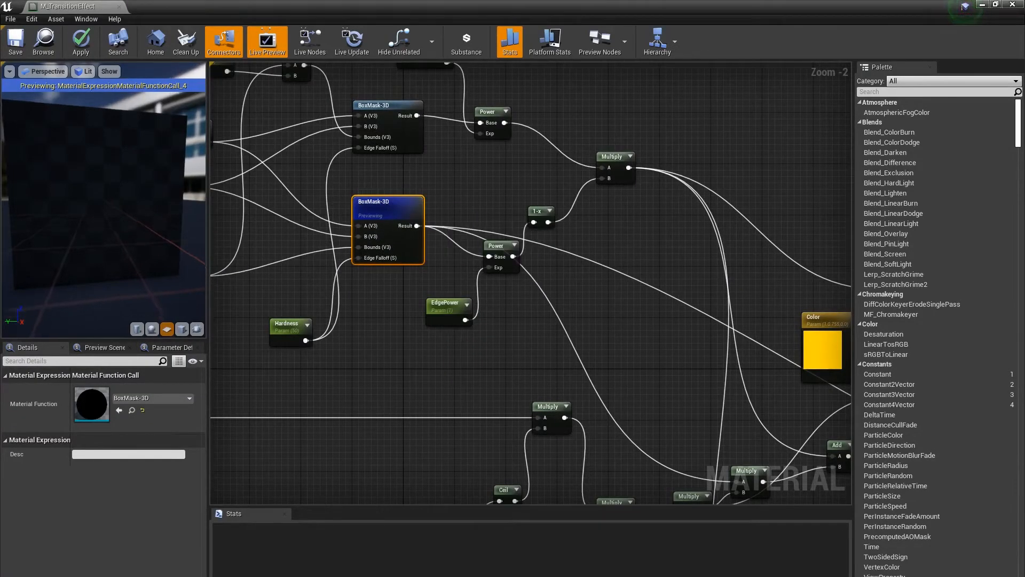
pyautogui.moveTo(711, 393); pyautogui.dragTo(479, 314, button='right')
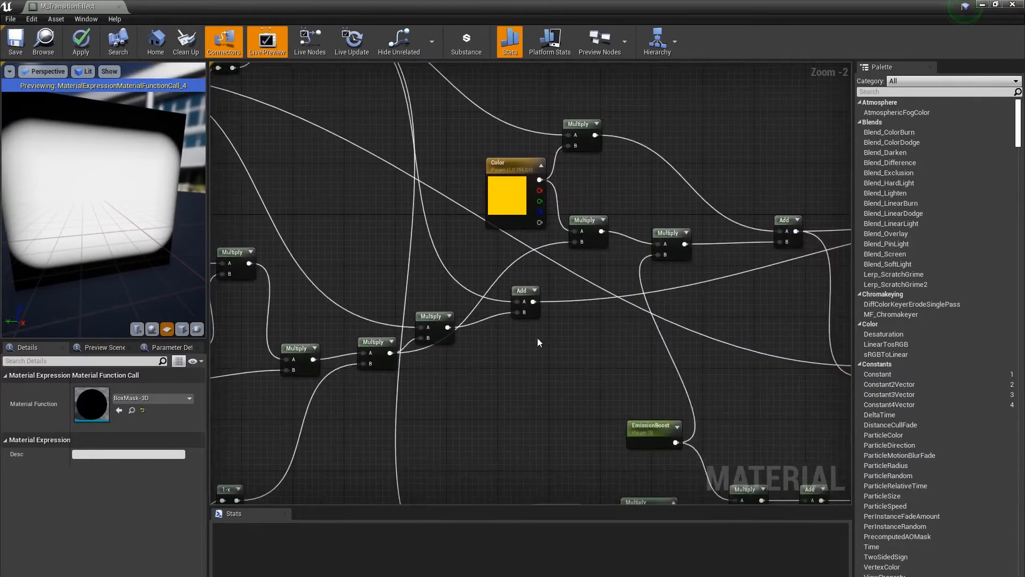
# - Preview the masking Multiply and the Max after it on the plane, nudging the Multiply slightly up
pyautogui.moveTo(303, 157); pyautogui.dragTo(597, 280, button='right')
pyautogui.moveTo(588, 320); pyautogui.dragTo(342, 200, button='right')
pyautogui.moveTo(756, 456); pyautogui.dragTo(386, 362, button='right')
pyautogui.rightClick(566, 265)
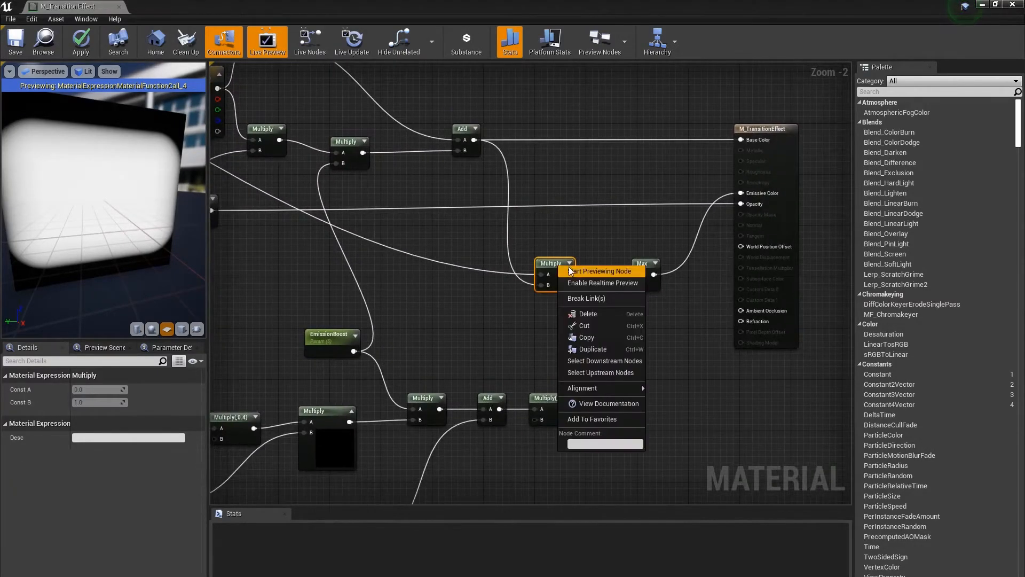
pyautogui.click(571, 268)
pyautogui.moveTo(548, 267); pyautogui.dragTo(548, 260)
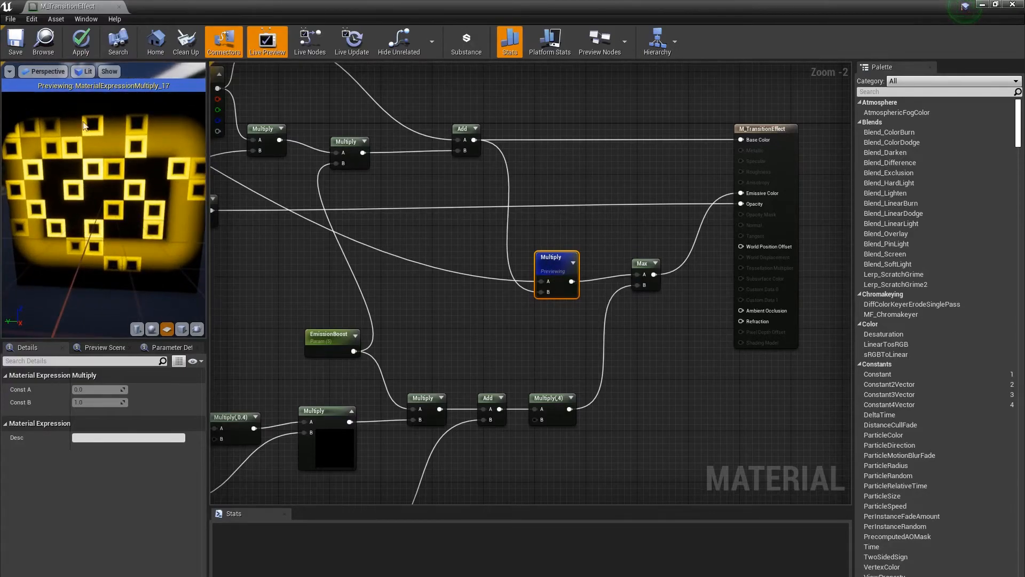
pyautogui.moveTo(103, 220); pyautogui.dragTo(172, 205)
pyautogui.rightClick(635, 267)
pyautogui.click(667, 268)
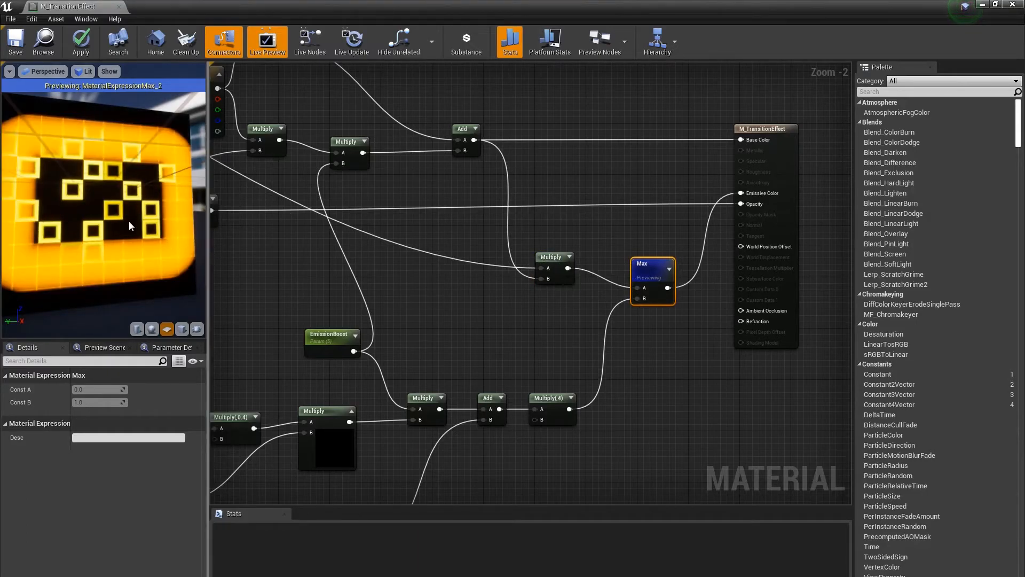
# - Nudge the previewed Max node slightly up to straighten its connection from the masking Multiply
pyautogui.scroll(3, 111, 223)
pyautogui.moveTo(111, 223); pyautogui.dragTo(78, 233)
pyautogui.scroll(-4, 104, 235)
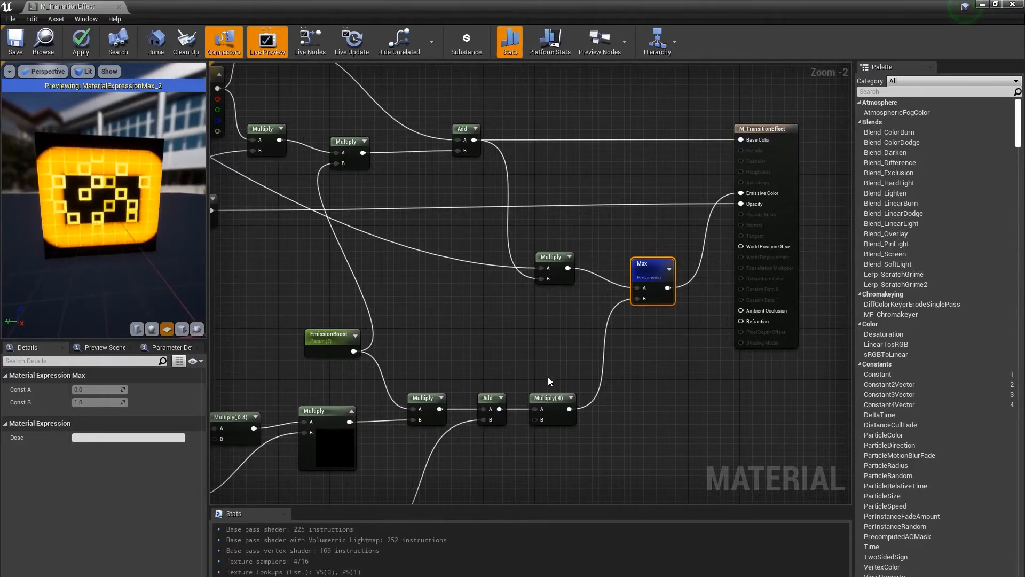
pyautogui.moveTo(553, 258); pyautogui.dragTo(464, 316, button='right')
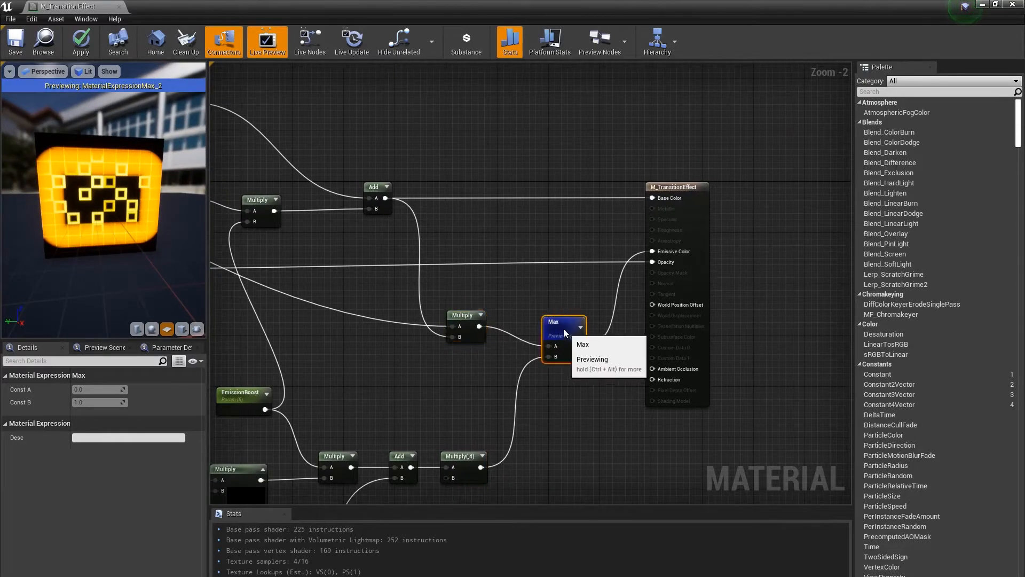
pyautogui.moveTo(564, 331); pyautogui.dragTo(557, 318)
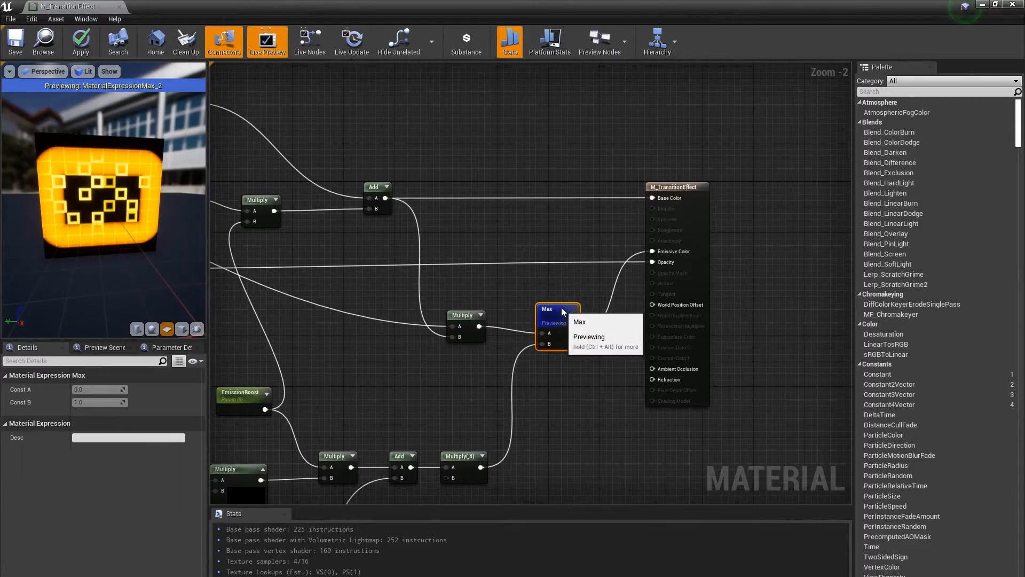
pyautogui.moveTo(556, 311); pyautogui.dragTo(752, 304, button='right')
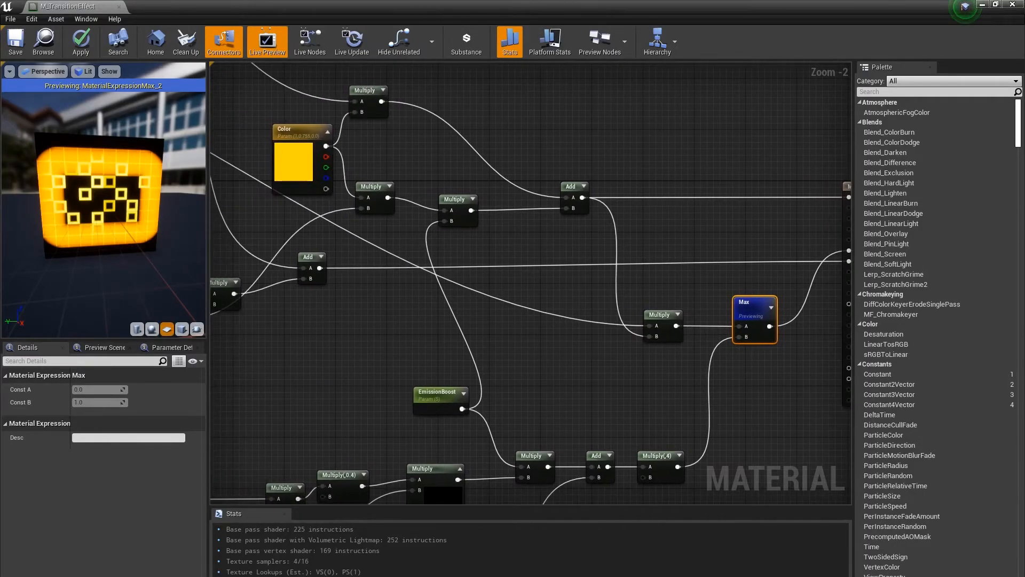
# - Preview the Multiply(,4) before the Max on the plane and nudge it slightly up in line with the preceding Add
pyautogui.scroll(-4, 470, 291)
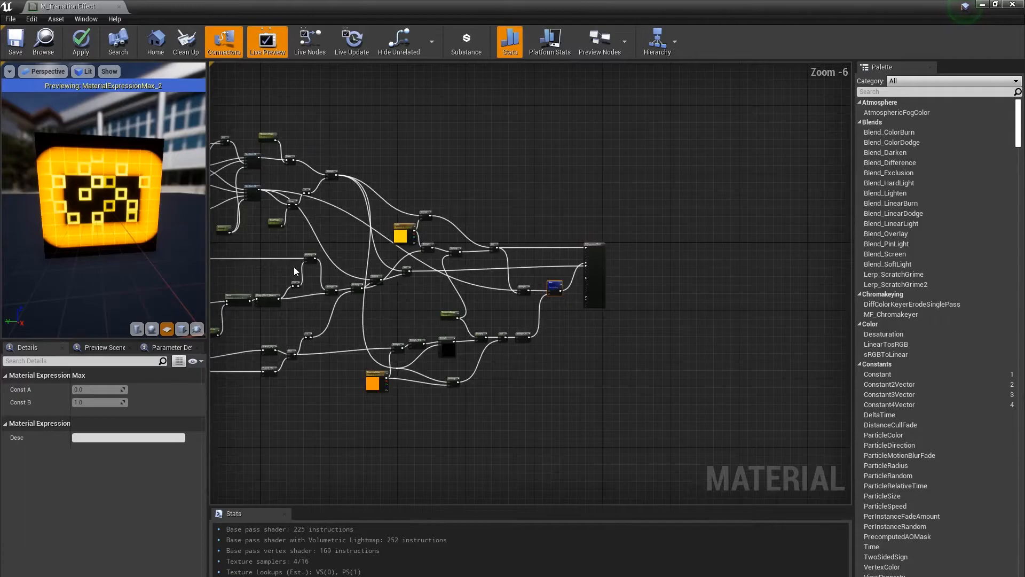
pyautogui.scroll(4, 120, 184)
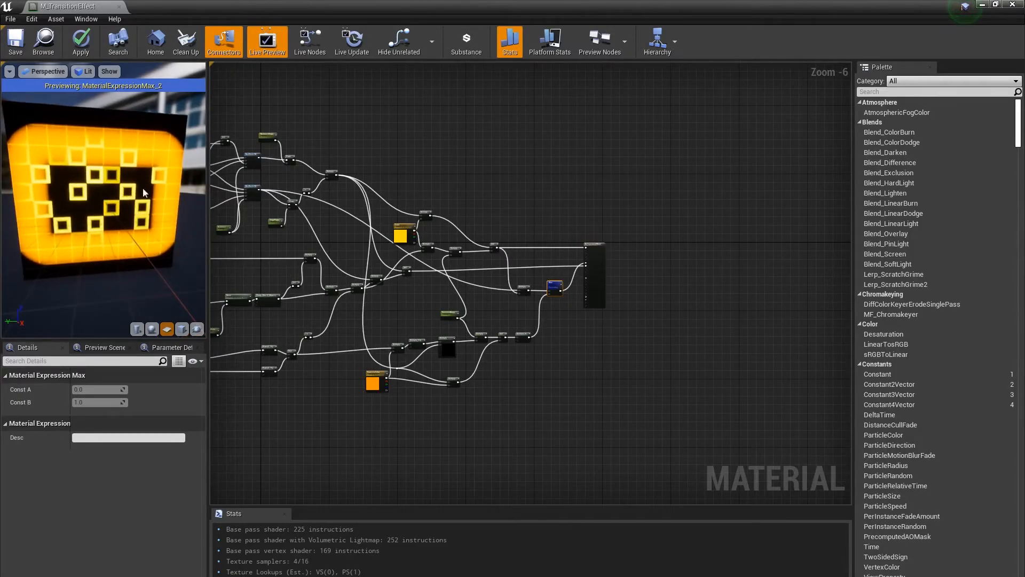
pyautogui.moveTo(118, 254)
pyautogui.mouseDown()
pyautogui.moveTo(80, 259)
pyautogui.moveTo(116, 261)
pyautogui.mouseUp()
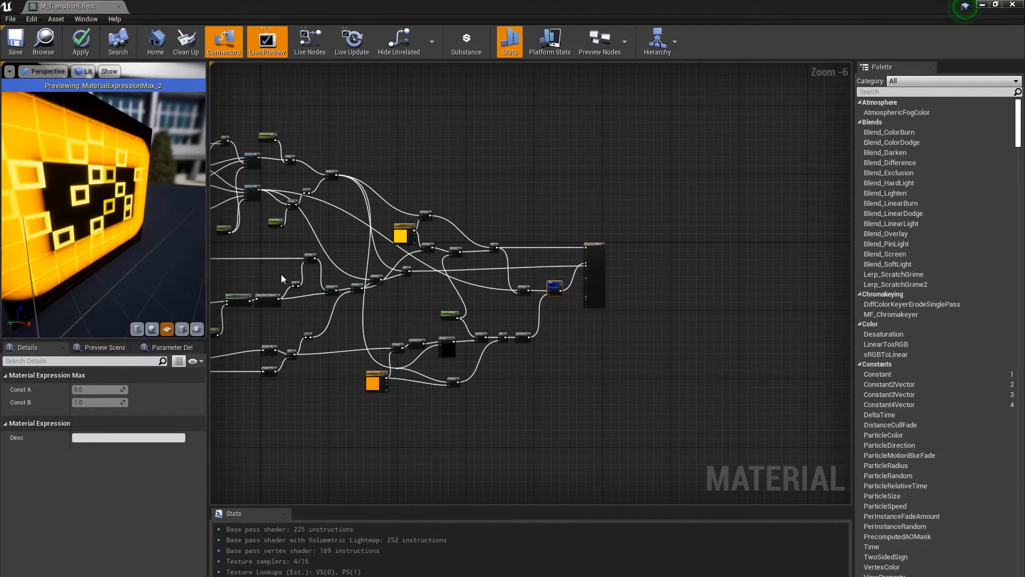
pyautogui.moveTo(122, 202); pyautogui.dragTo(122, 202)
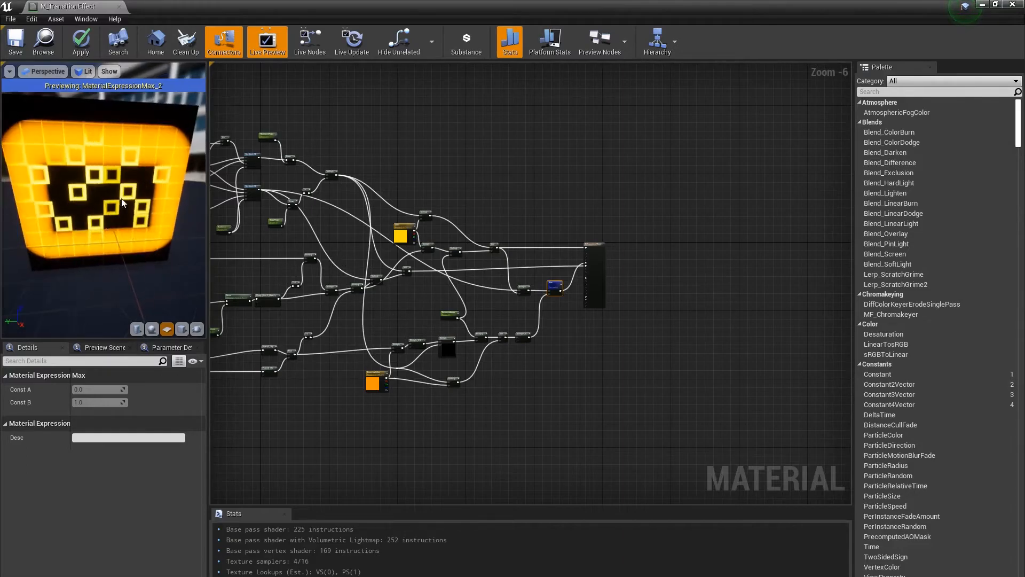
pyautogui.moveTo(118, 152); pyautogui.dragTo(166, 239)
pyautogui.scroll(4, 433, 368)
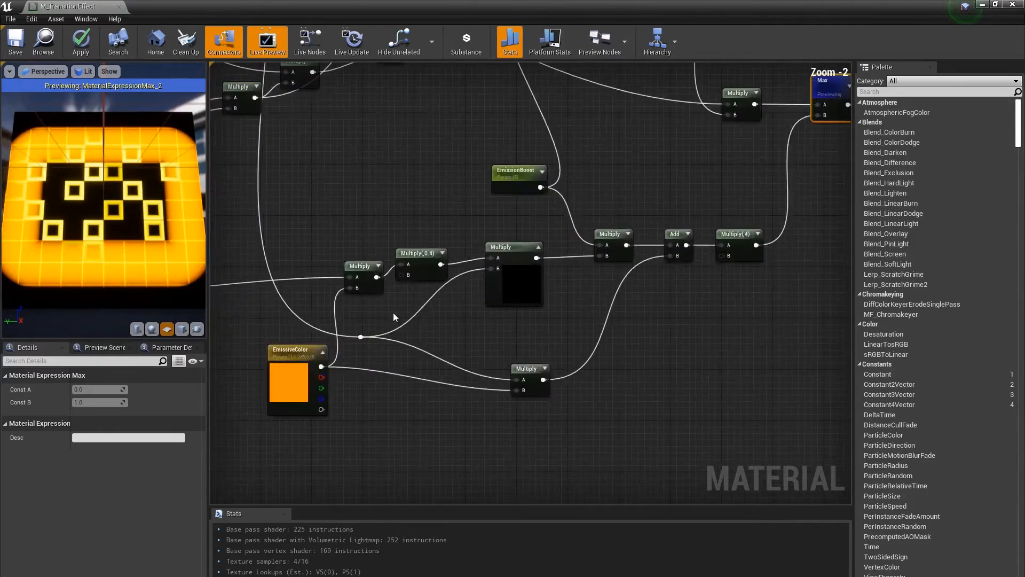
pyautogui.moveTo(616, 287); pyautogui.dragTo(418, 345, button='right')
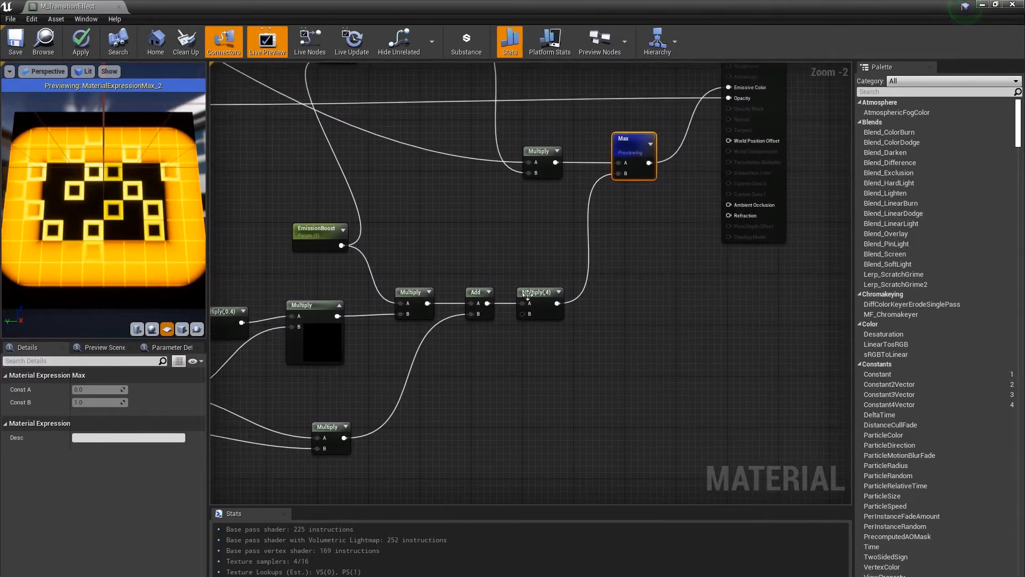
pyautogui.rightClick(536, 293)
pyautogui.click(584, 297)
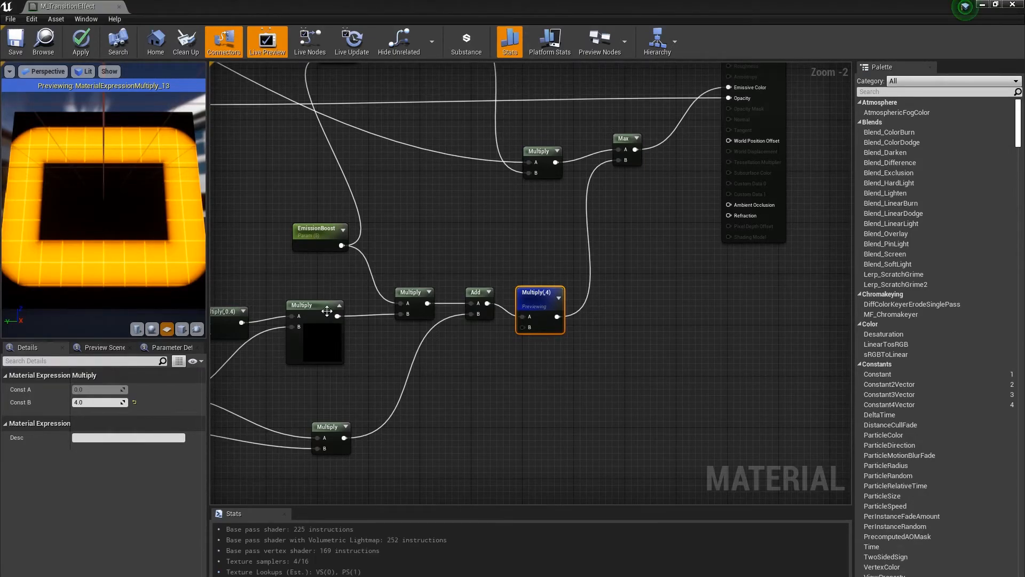
pyautogui.moveTo(326, 311); pyautogui.dragTo(271, 393, button='right')
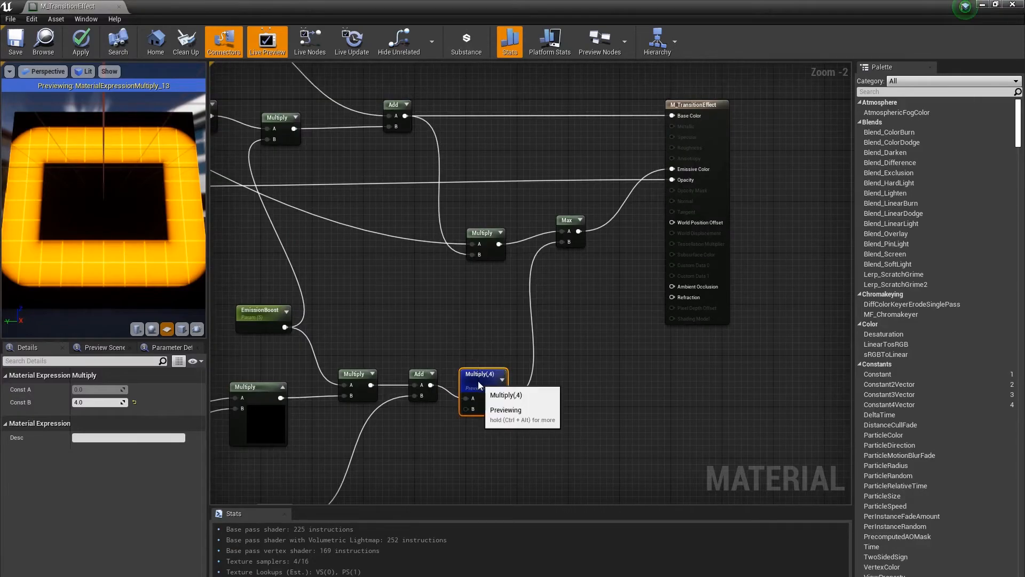
pyautogui.moveTo(479, 384); pyautogui.dragTo(479, 371)
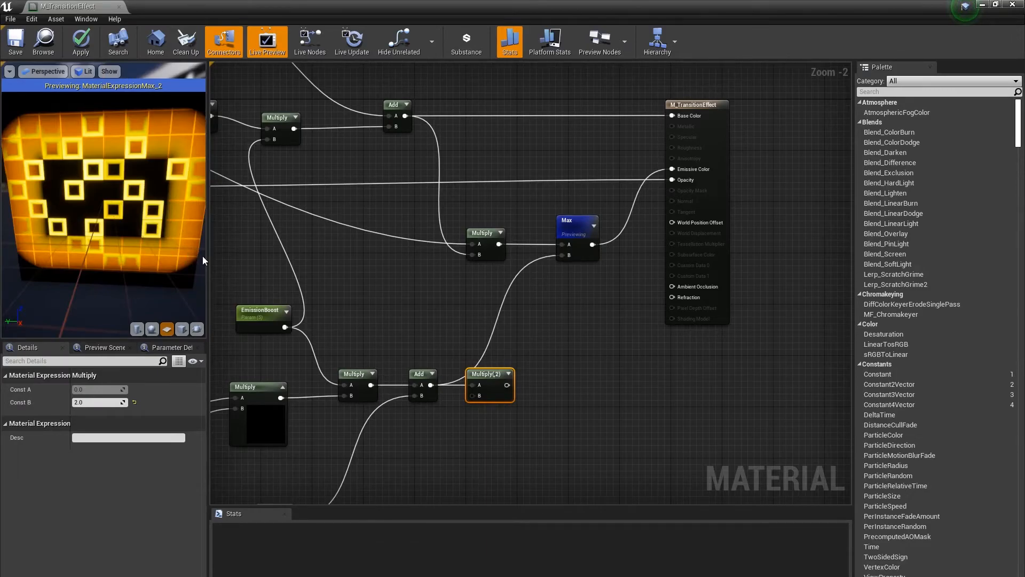
# - Bypass the boost Multiply, with its constant B set to 2, by wiring the Add straight into Max input B, and preview the Max
pyautogui.moveTo(203, 260); pyautogui.dragTo(176, 256)
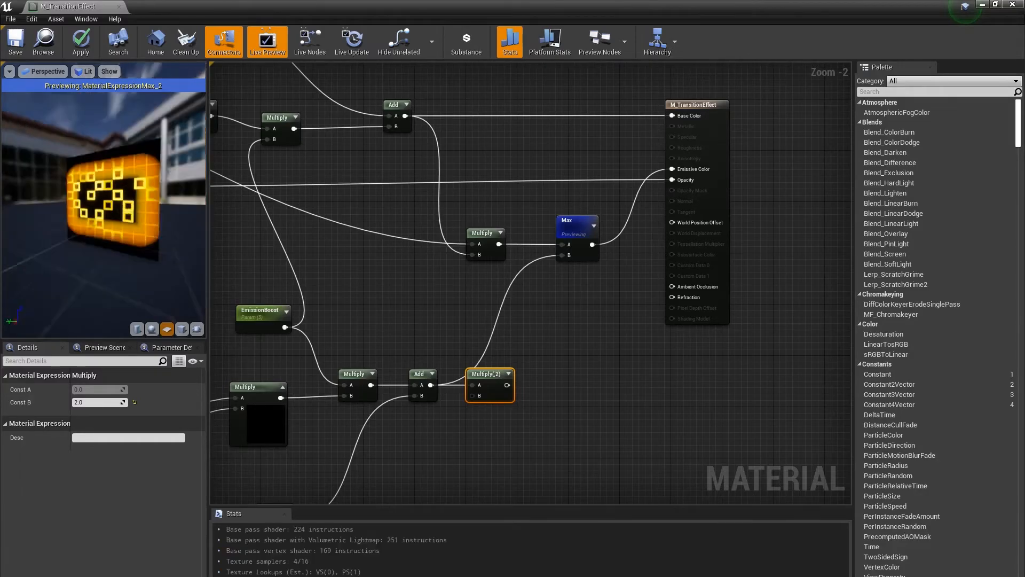
pyautogui.moveTo(102, 214); pyautogui.dragTo(125, 211)
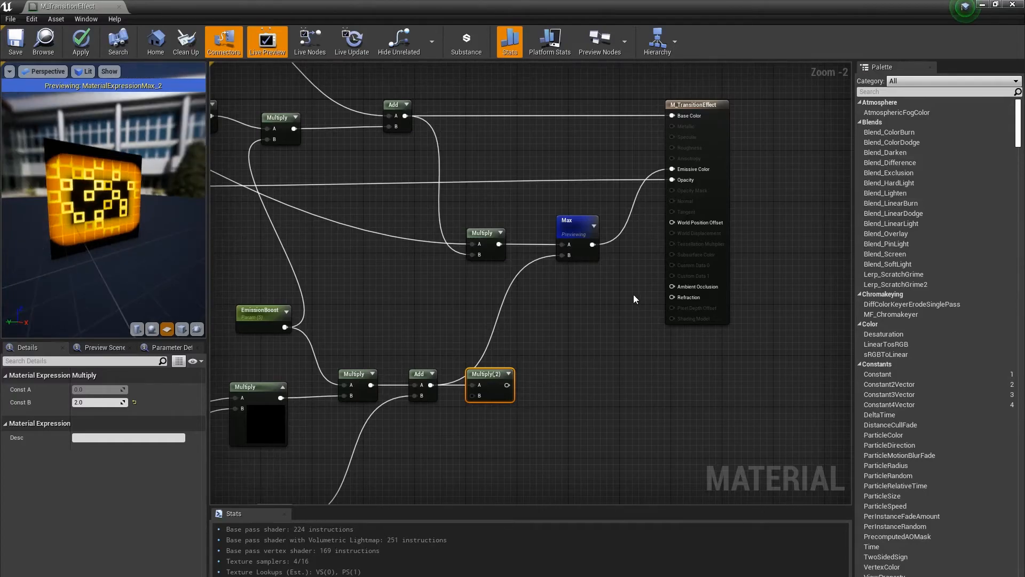
pyautogui.moveTo(459, 255); pyautogui.dragTo(366, 313, button='right')
pyautogui.scroll(8, 103, 185)
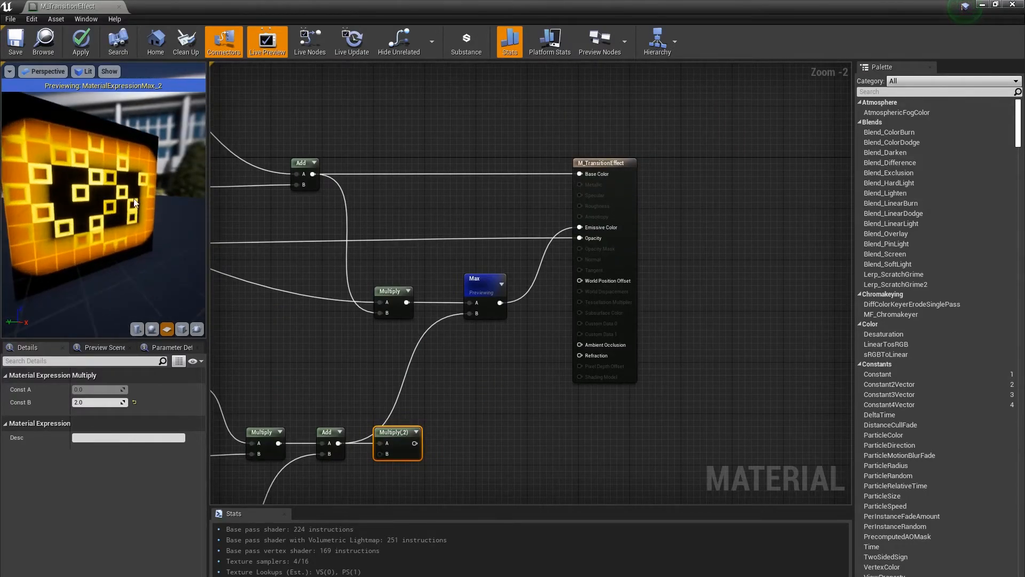
pyautogui.moveTo(101, 219); pyautogui.dragTo(88, 232)
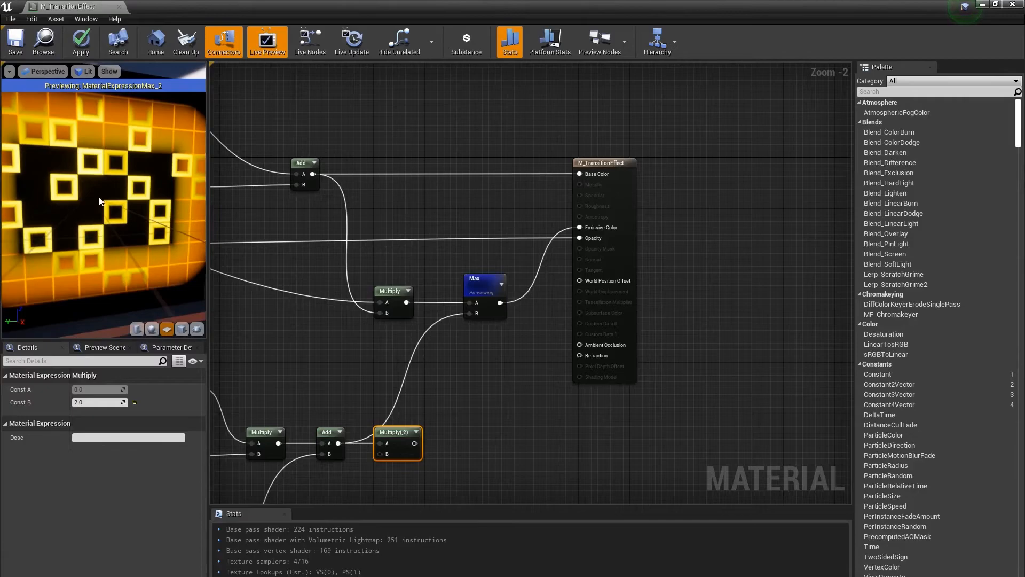
pyautogui.scroll(-2, 105, 207)
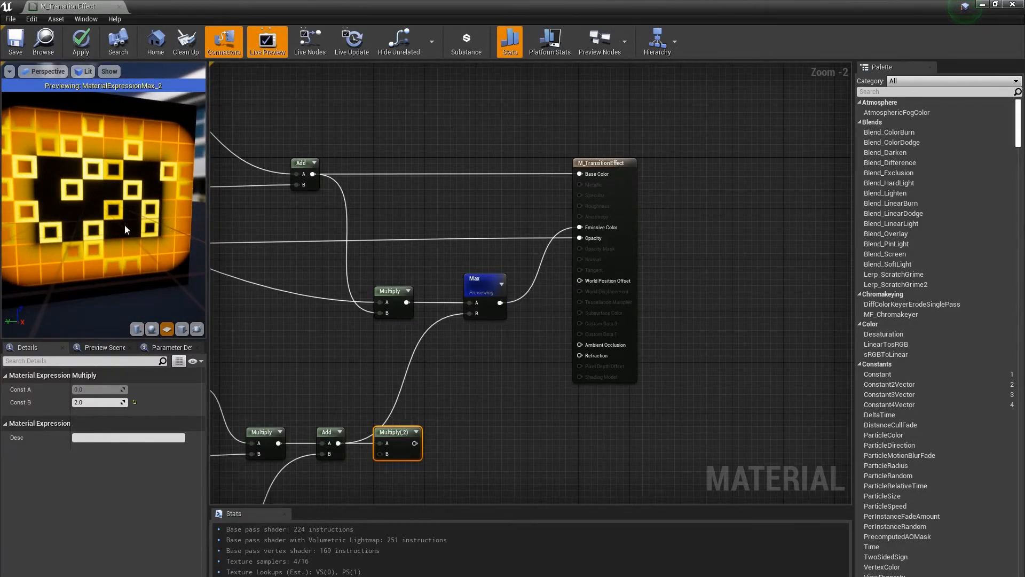
pyautogui.moveTo(132, 246); pyautogui.dragTo(73, 214)
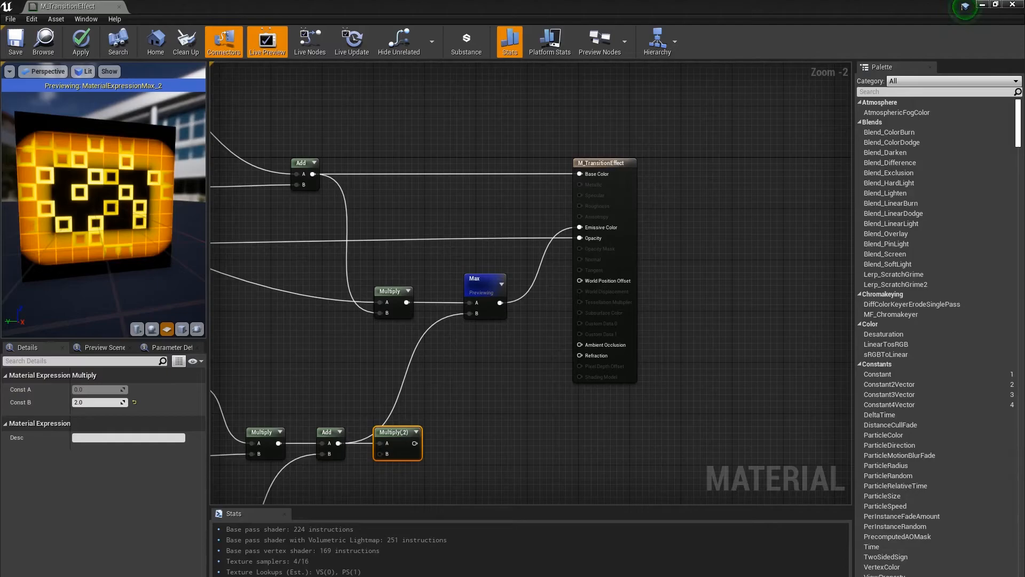
# - Move the TexCoord[0] node at the start of the graph farther away from the Divisions Multiply
pyautogui.moveTo(263, 295); pyautogui.dragTo(656, 306, button='right')
pyautogui.scroll(-2, 361, 221)
pyautogui.moveTo(361, 221); pyautogui.dragTo(710, 332, button='right')
pyautogui.scroll(2, 395, 262)
pyautogui.moveTo(251, 334); pyautogui.dragTo(456, 272, button='right')
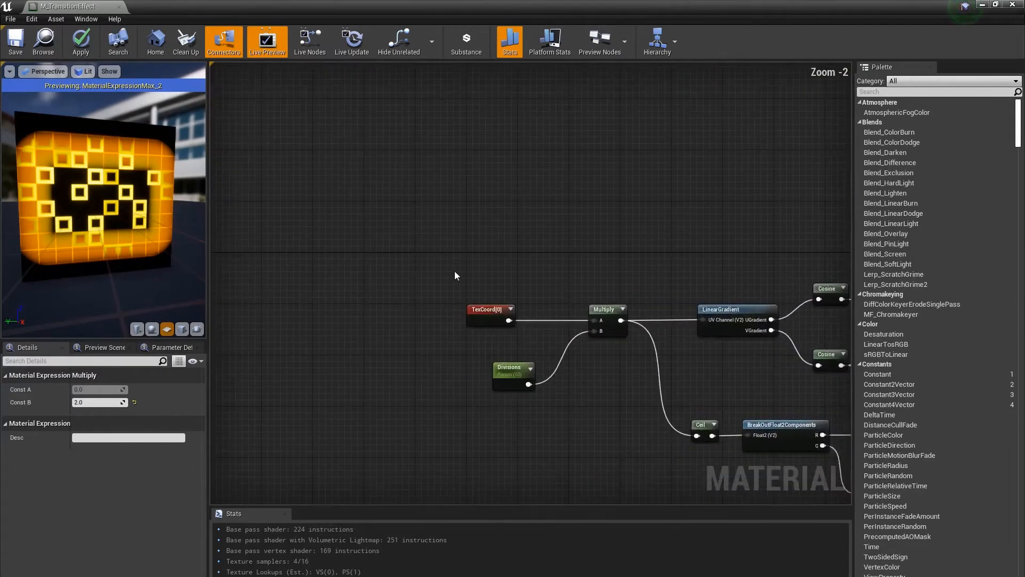
pyautogui.click(480, 319)
pyautogui.moveTo(480, 320); pyautogui.dragTo(319, 314)
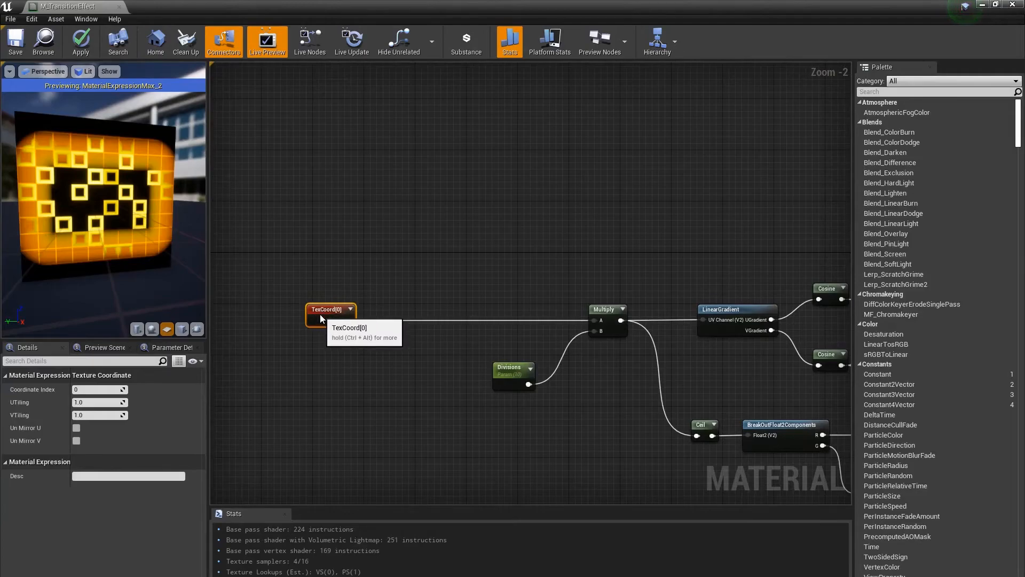
# - Add a Time node and place it just above the TexCoord[0] node
pyautogui.scroll(2, 302, 294)
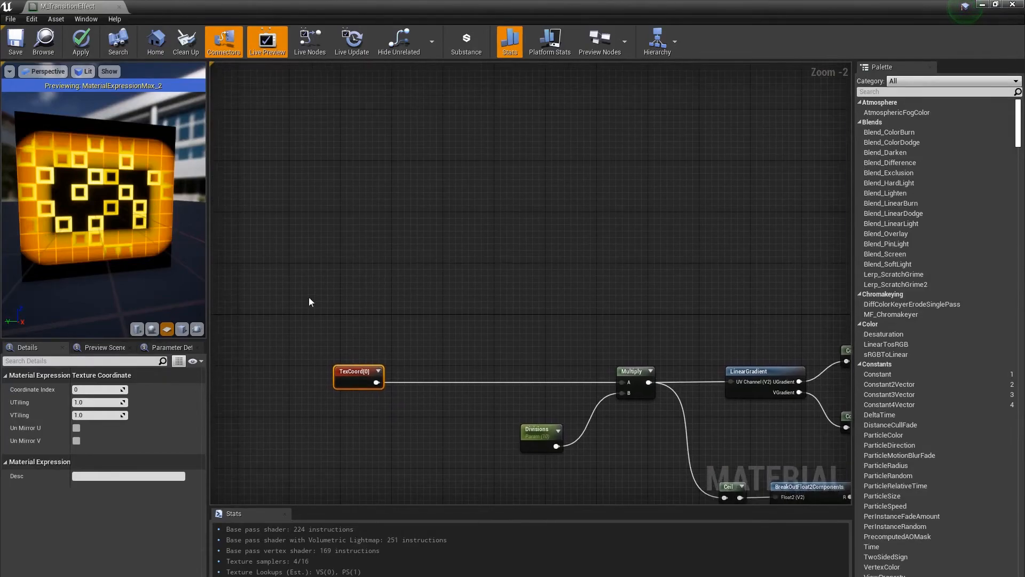
pyautogui.rightClick(299, 273)
pyautogui.write('tim')
pyautogui.press('Return')
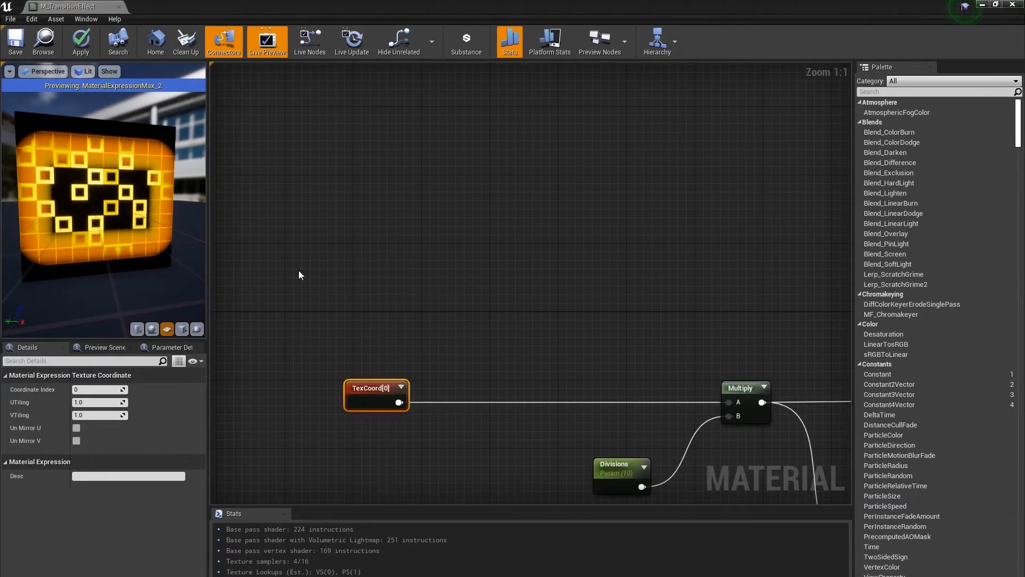
pyautogui.moveTo(369, 316); pyautogui.dragTo(297, 308, button='right')
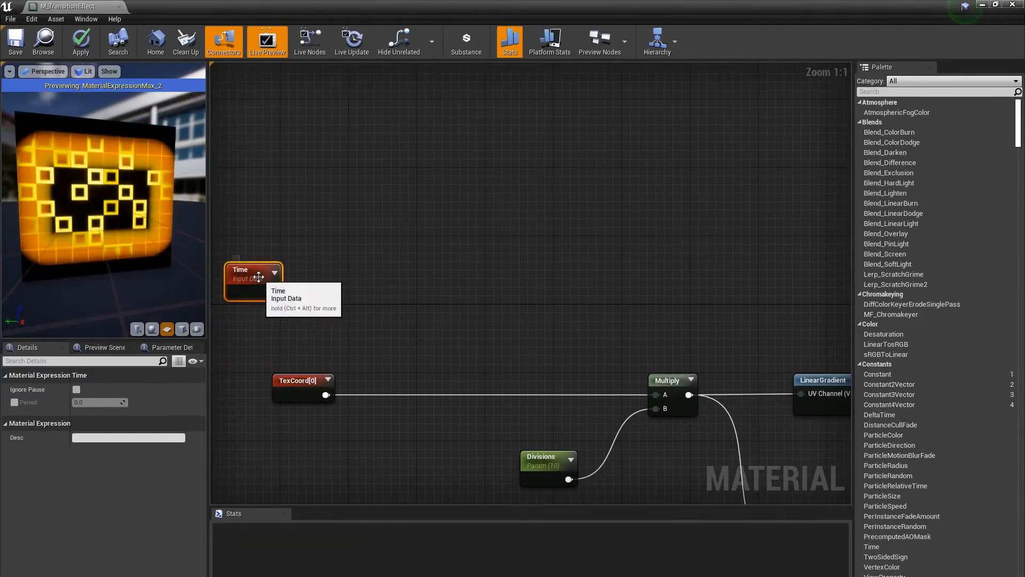
pyautogui.moveTo(258, 276); pyautogui.dragTo(263, 309)
# - Add a scalar parameter named XSpeed above the Time node
pyautogui.click(283, 175)
pyautogui.click(278, 196)
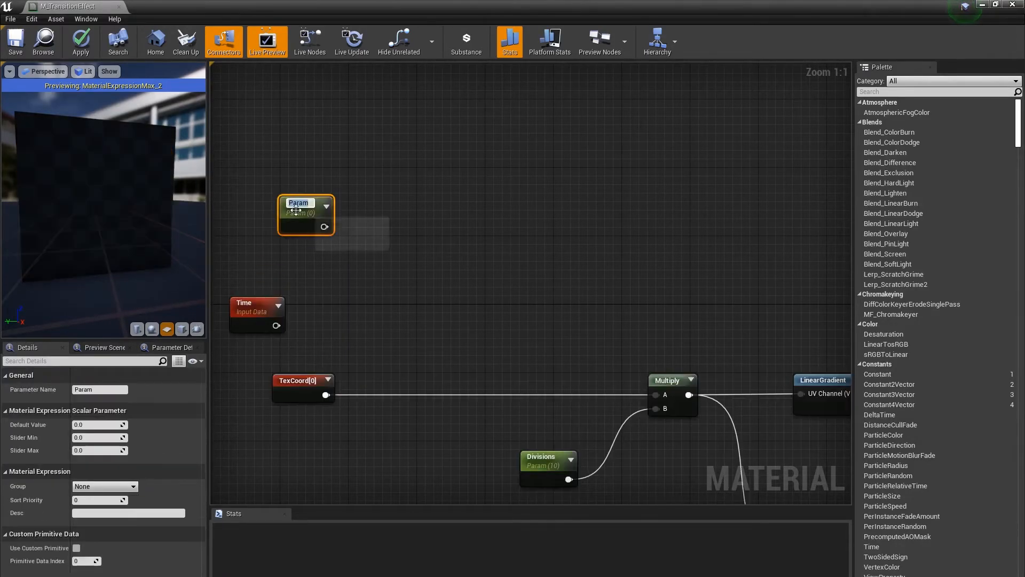
pyautogui.write('XSpeed')
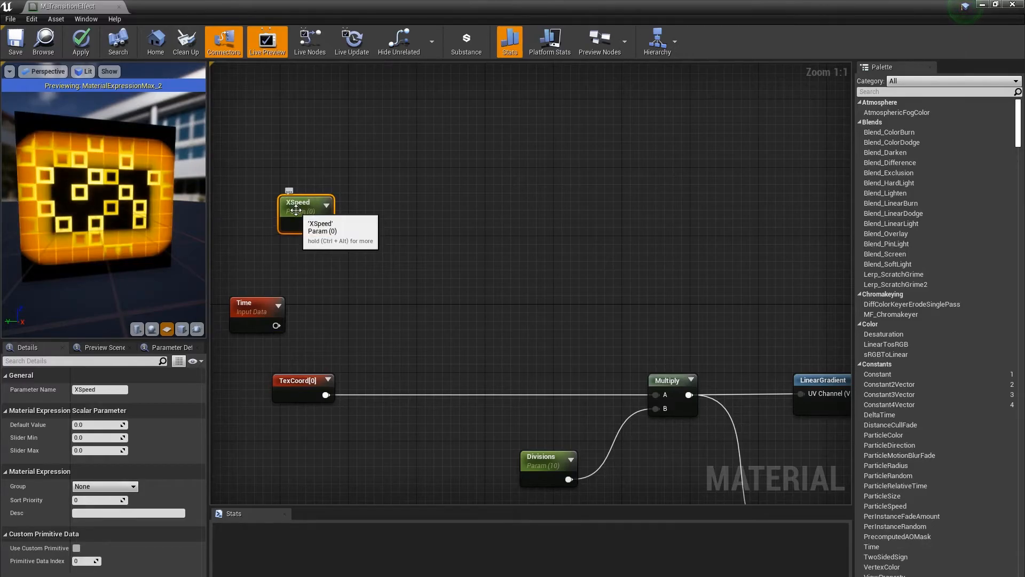
# - Add a second scalar parameter below XSpeed and name it YSpeed
pyautogui.click(315, 256)
pyautogui.click(313, 249)
pyautogui.write('YSpped')
pyautogui.press('Return')
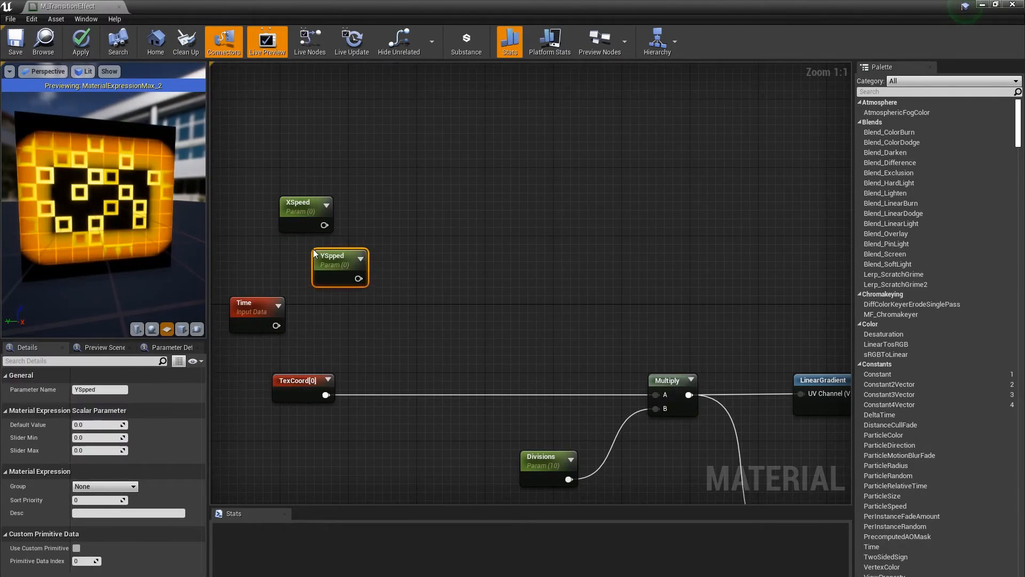
pyautogui.click(93, 389)
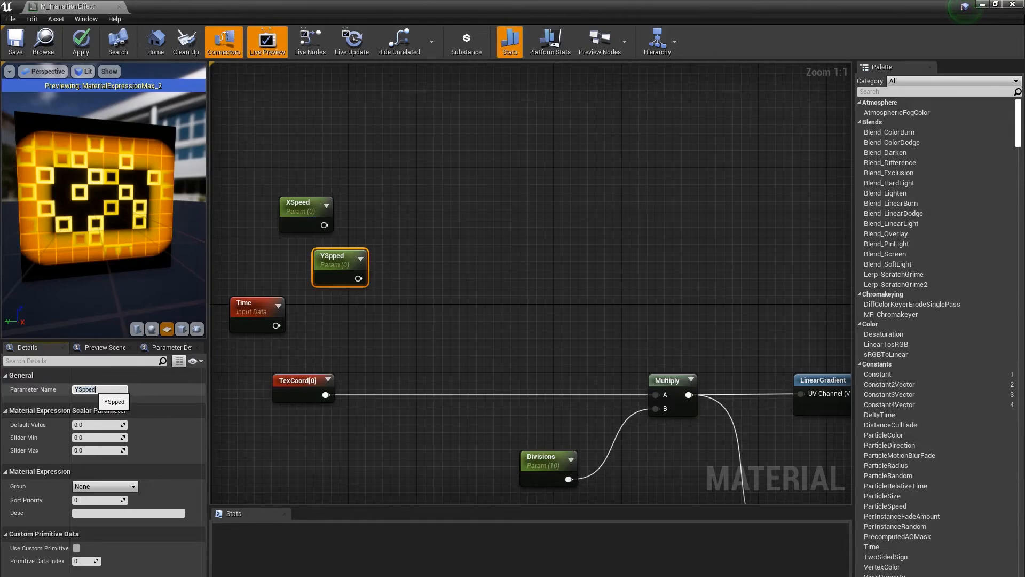
pyautogui.press('Return')
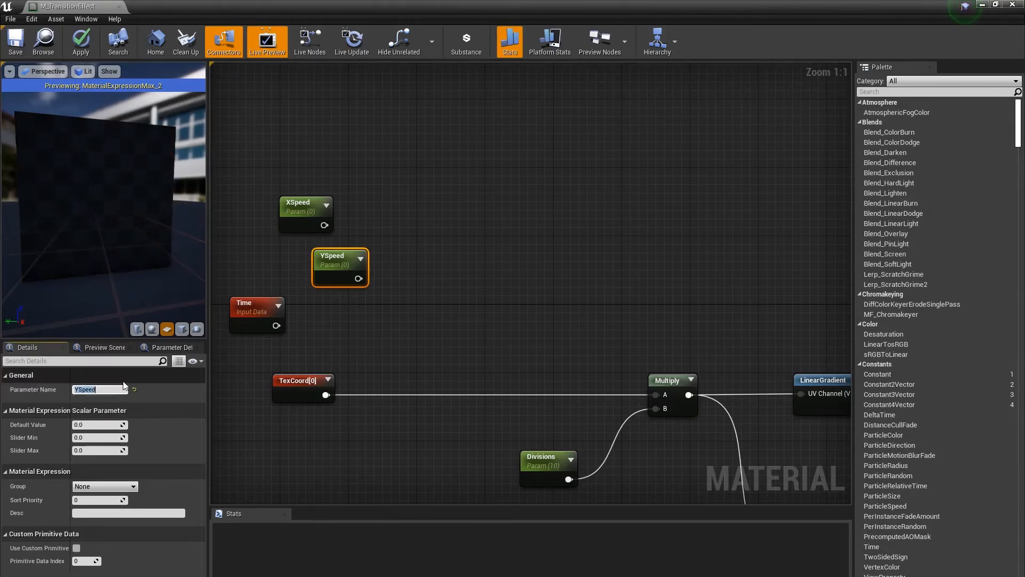
# - Arrange the two speed parameters above the Time node, with YSpeed aligned directly beneath XSpeed
pyautogui.moveTo(535, 289); pyautogui.dragTo(414, 272, button='right')
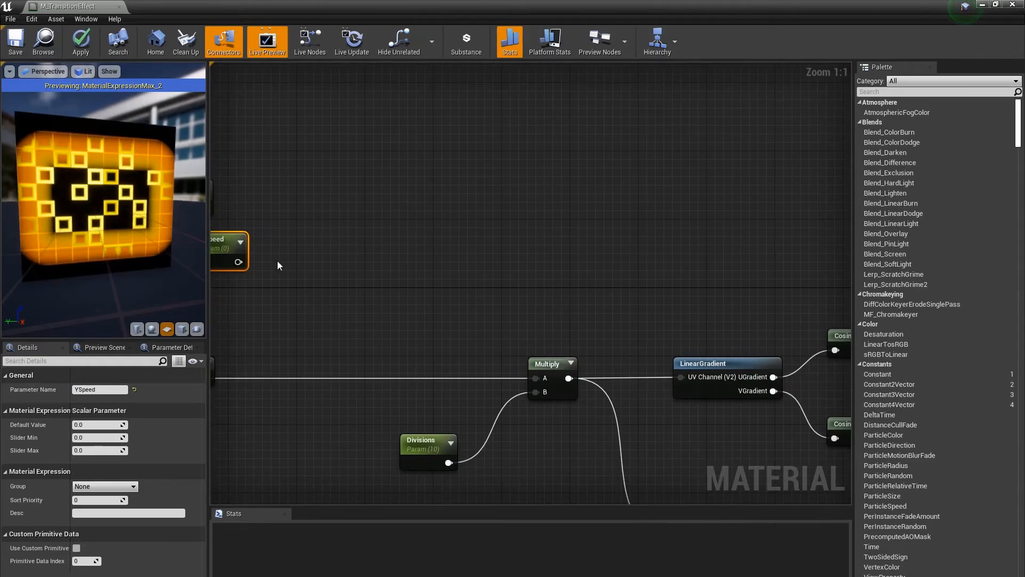
pyautogui.moveTo(277, 259); pyautogui.dragTo(472, 265, button='right')
pyautogui.moveTo(357, 170); pyautogui.dragTo(363, 214)
pyautogui.moveTo(412, 178); pyautogui.dragTo(438, 182, button='right')
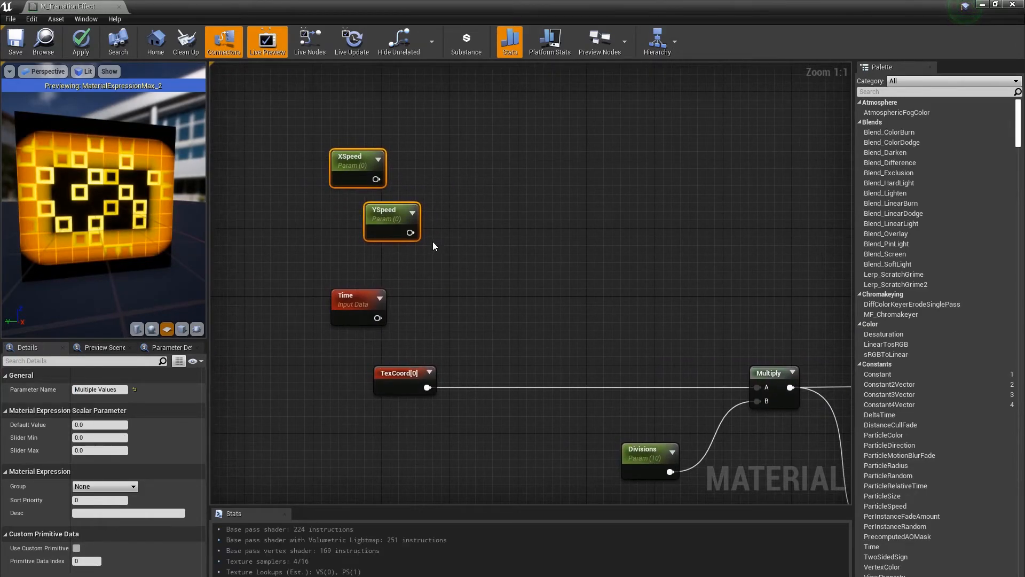
pyautogui.click(406, 191)
pyautogui.moveTo(401, 218); pyautogui.dragTo(366, 218)
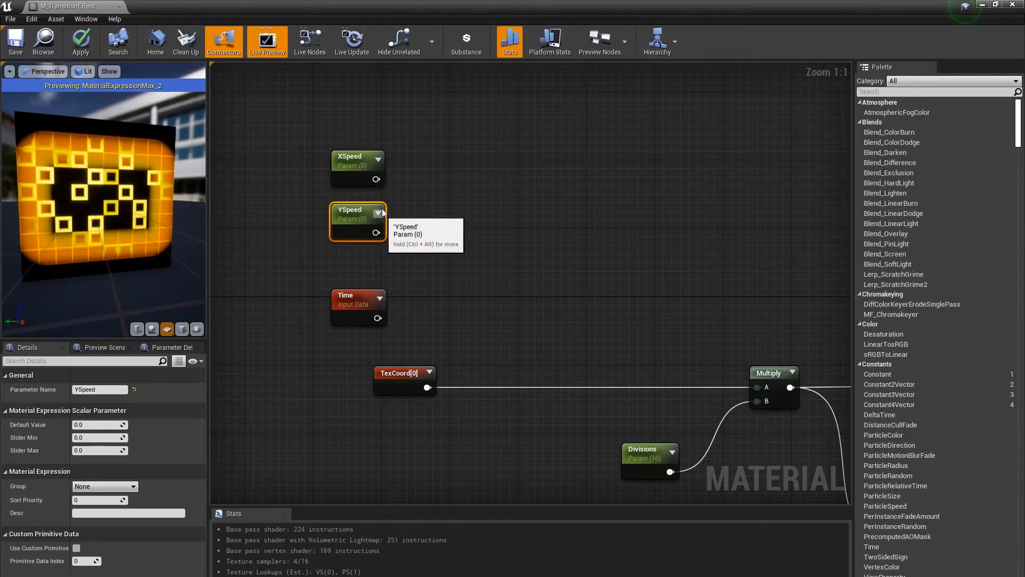
# - Multiply XSpeed by Time in a new Multiply node, with XSpeed in input A and Time in input B
pyautogui.moveTo(375, 179); pyautogui.dragTo(421, 175)
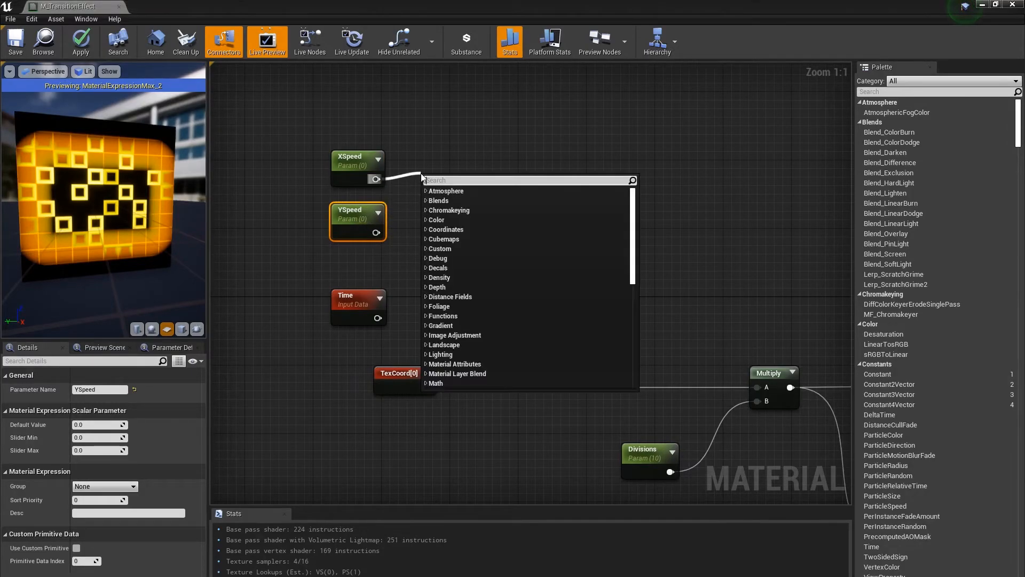
pyautogui.write('multiply')
pyautogui.press('Return')
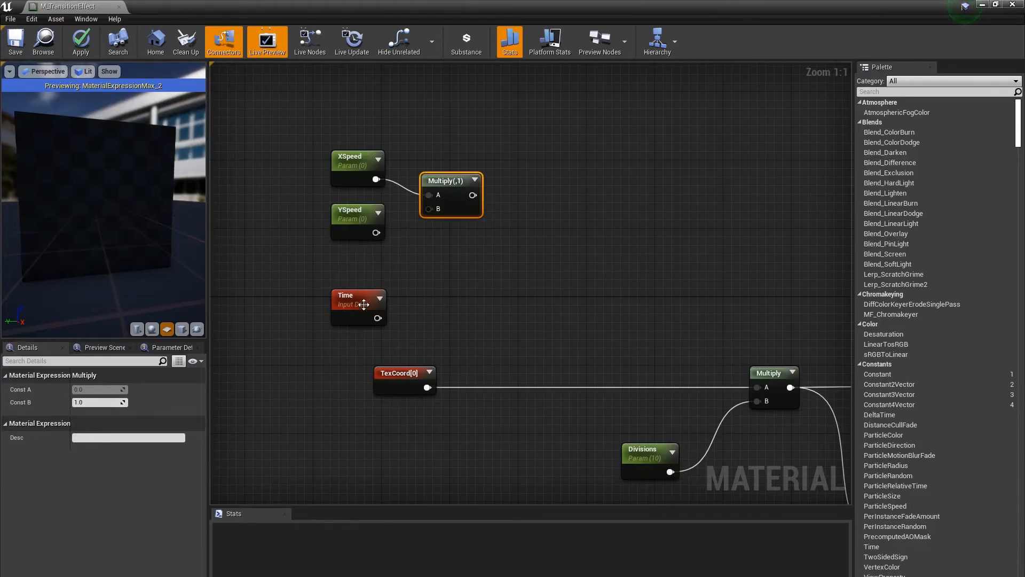
pyautogui.moveTo(377, 318); pyautogui.dragTo(428, 209)
# - Multiply YSpeed by Time in a second new Multiply node, with YSpeed in input A and Time in input B
pyautogui.moveTo(377, 232); pyautogui.dragTo(418, 284)
pyautogui.write('multiply')
pyautogui.press('Return')
pyautogui.moveTo(377, 318); pyautogui.dragTo(454, 289)
# - Combine the two speed Multiply results in a new MakeFloat2 node, with the XSpeed product in X and the YSpeed product in Y
pyautogui.moveTo(502, 256); pyautogui.dragTo(455, 263, button='right')
pyautogui.moveTo(415, 203); pyautogui.dragTo(455, 250)
pyautogui.write('make')
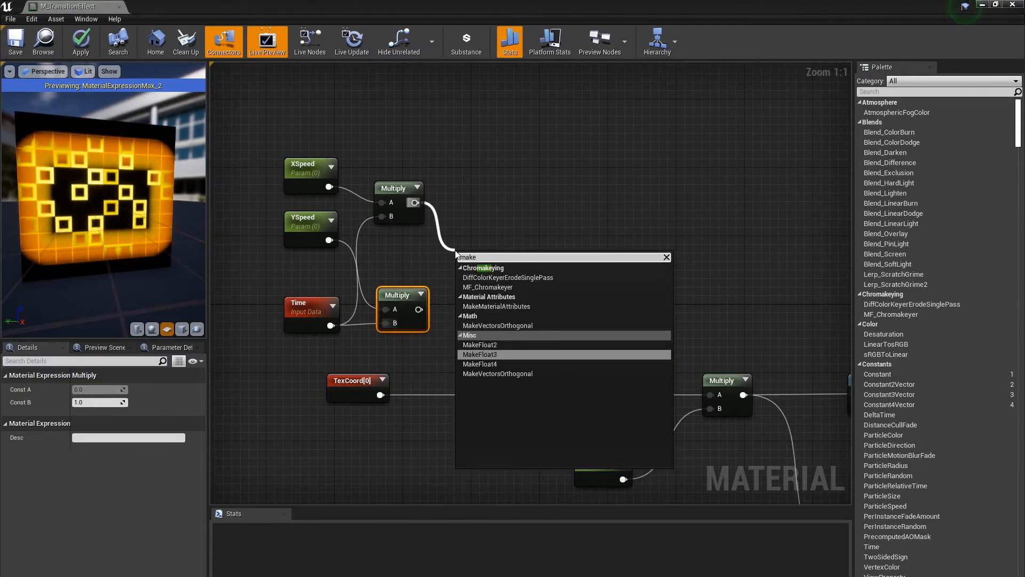
pyautogui.press('Up')
pyautogui.press('Return')
pyautogui.moveTo(418, 309); pyautogui.dragTo(469, 283)
# - Add the MakeFloat2 result to TexCoord in a new Add node and feed the sum into input A of the Divisions Multiply
pyautogui.moveTo(563, 285); pyautogui.dragTo(388, 251, button='right')
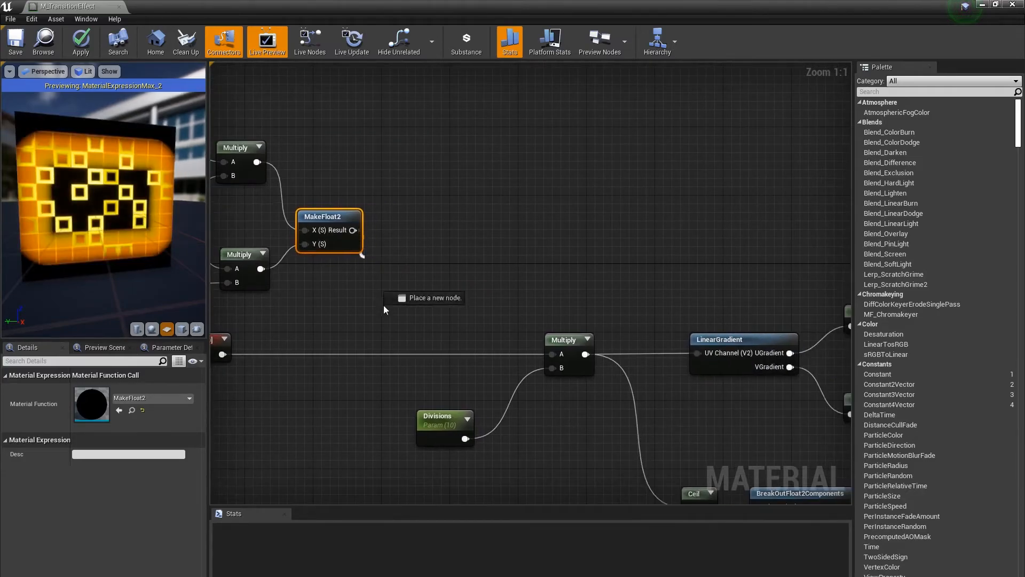
pyautogui.moveTo(375, 287); pyautogui.dragTo(397, 338)
pyautogui.write('add')
pyautogui.press('Return')
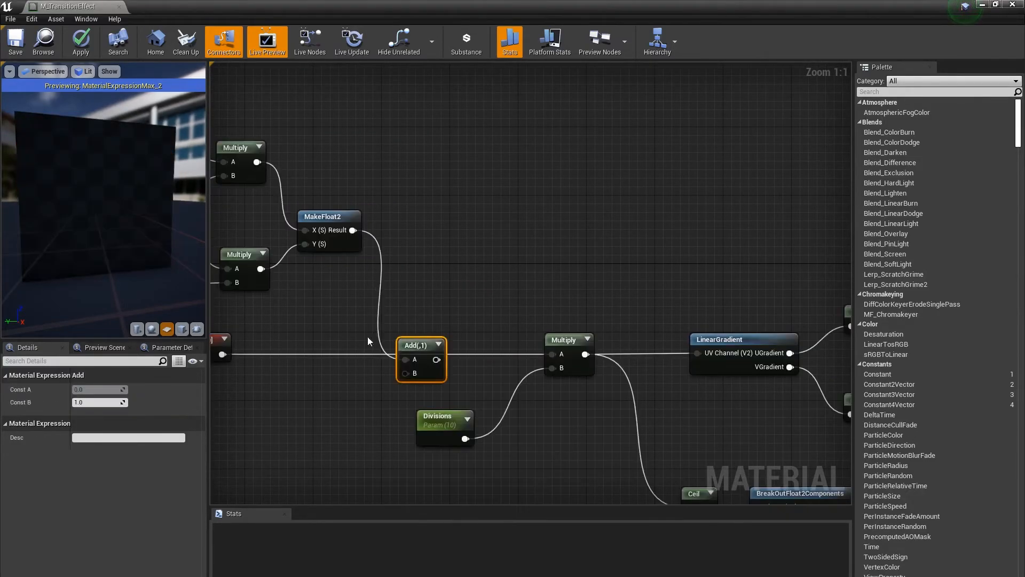
pyautogui.moveTo(222, 353); pyautogui.dragTo(568, 356)
pyautogui.moveTo(490, 309); pyautogui.dragTo(434, 279, button='right')
pyautogui.scroll(-3, 158, 228)
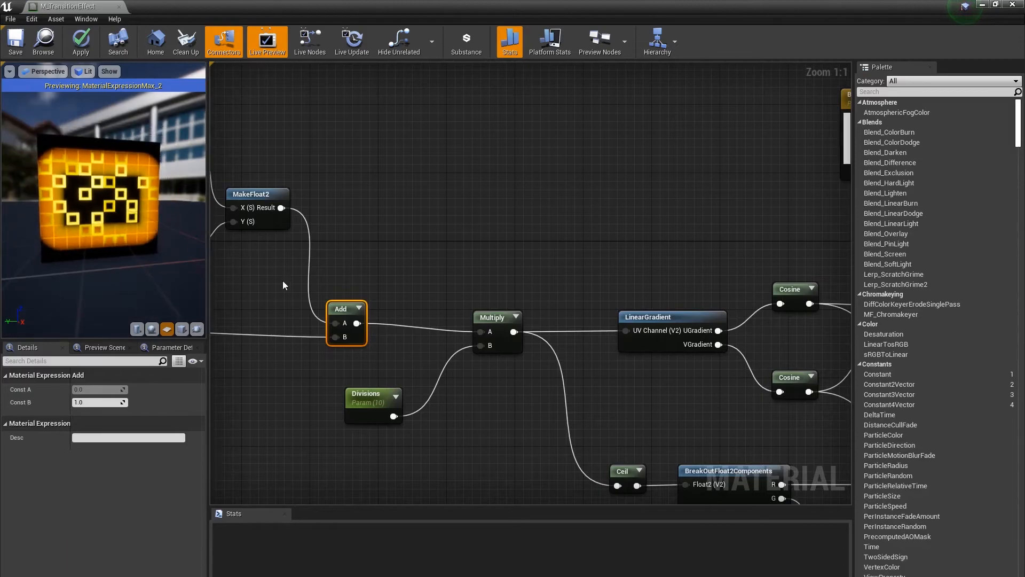
# - Set the XSpeed parameter's default value to 0.25
pyautogui.moveTo(277, 277); pyautogui.dragTo(439, 292, button='right')
pyautogui.moveTo(327, 221); pyautogui.dragTo(427, 242, button='right')
pyautogui.moveTo(346, 127); pyautogui.dragTo(386, 168)
pyautogui.click(86, 425)
pyautogui.write('0')
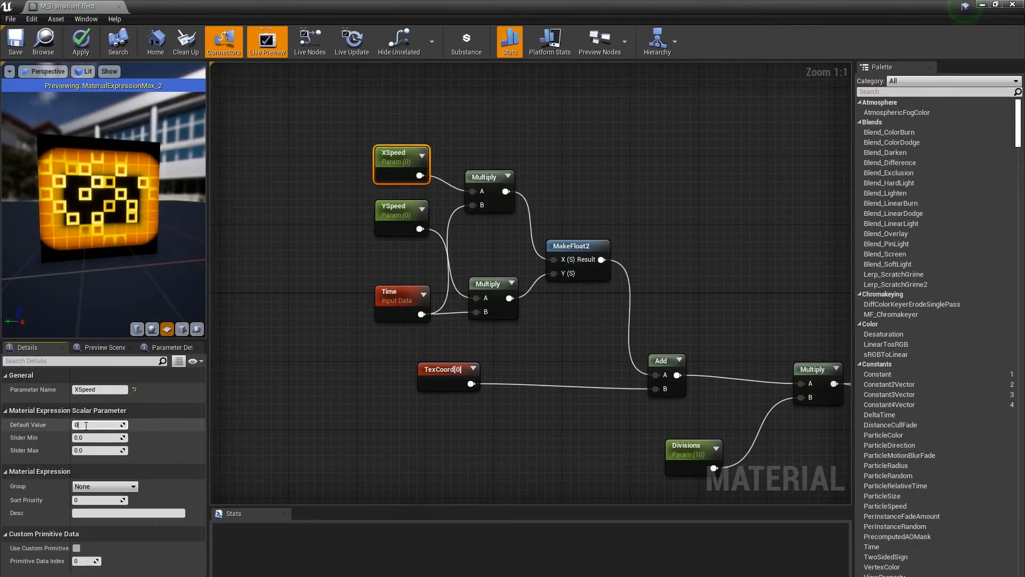
pyautogui.write('.25')
pyautogui.press('Return')
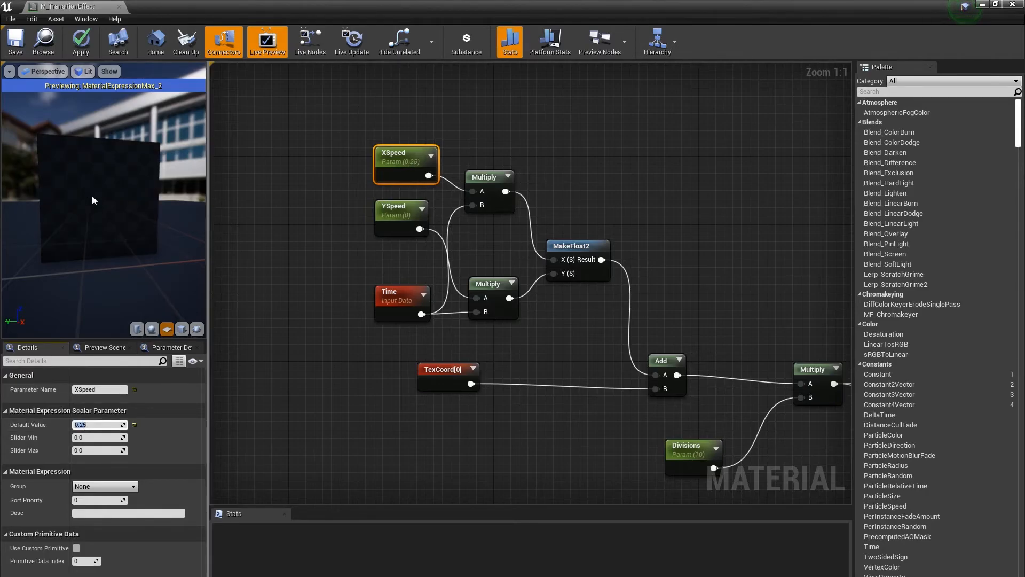
# - Examine the horizontal motion of the glowing squares in the material preview from near and far
pyautogui.scroll(4, 110, 155)
pyautogui.moveTo(110, 156); pyautogui.dragTo(147, 159)
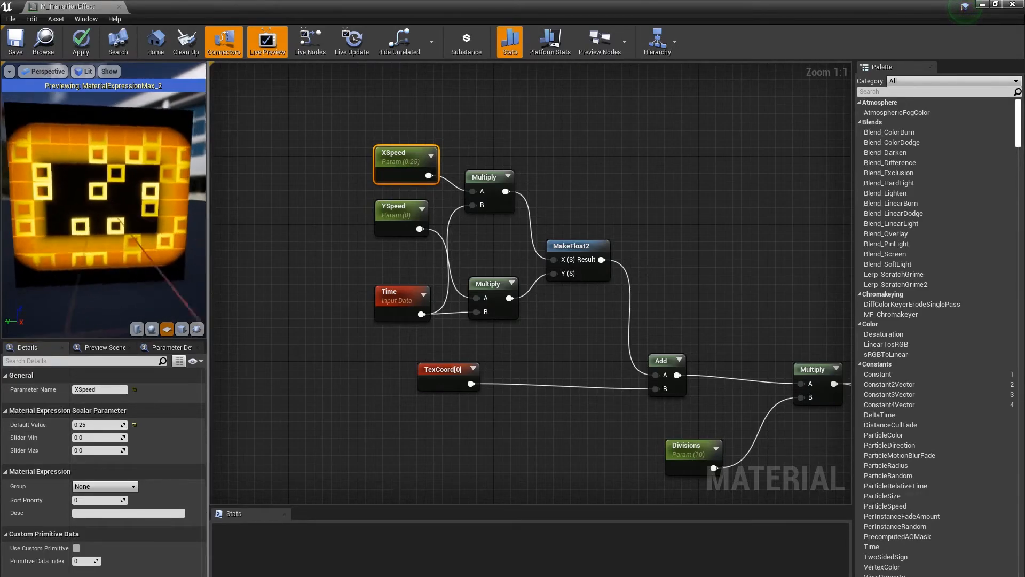
pyautogui.scroll(4, 109, 160)
pyautogui.scroll(-4, 109, 159)
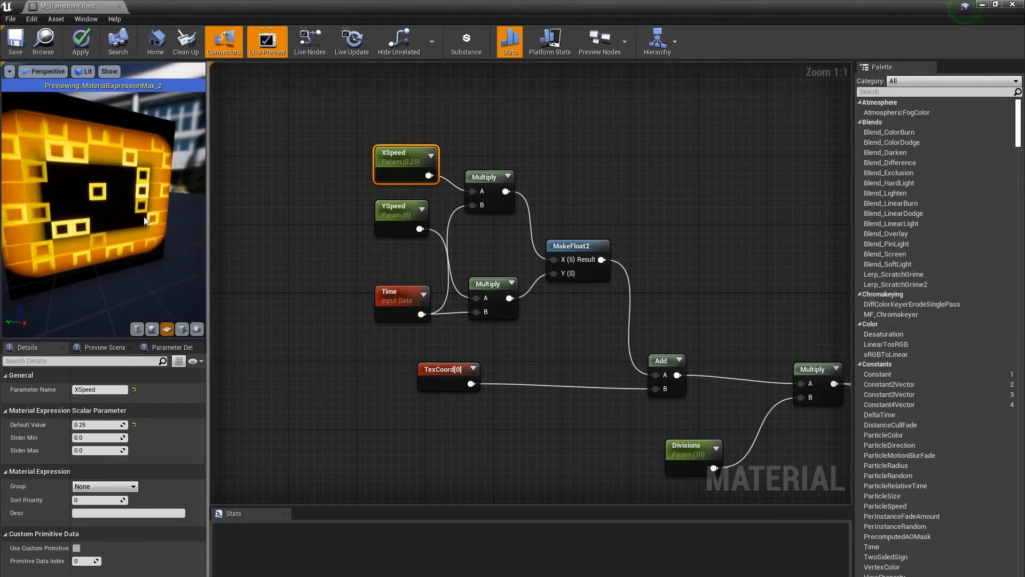
pyautogui.scroll(3, 146, 219)
pyautogui.scroll(-4, 140, 210)
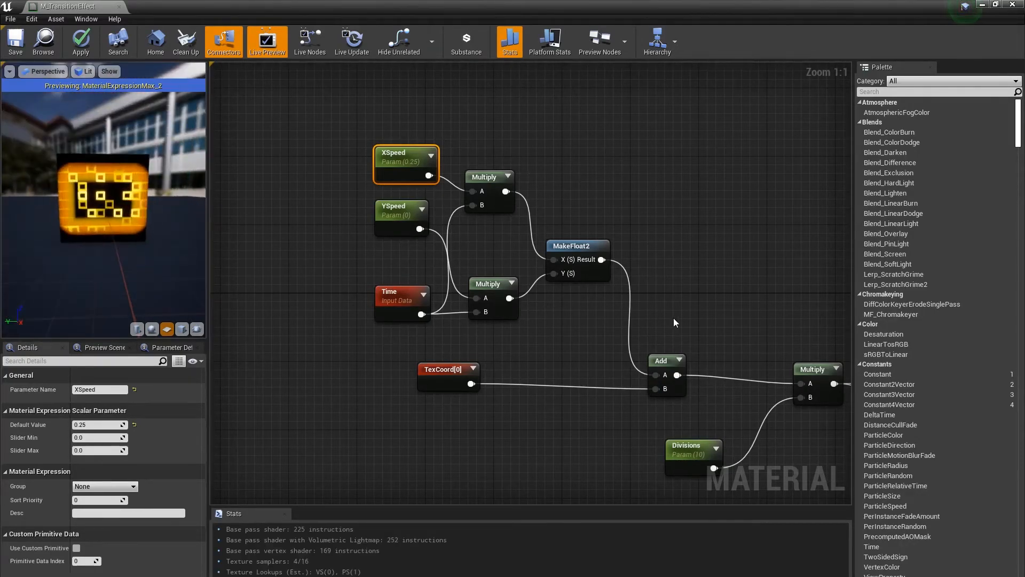
pyautogui.moveTo(834, 329); pyautogui.dragTo(548, 290, button='right')
pyautogui.scroll(-4, 548, 285)
# - Return to the level editor and create a material instance from M_TransitionEffect with its default name
pyautogui.moveTo(294, 159); pyautogui.dragTo(417, 252)
pyautogui.moveTo(342, 287); pyautogui.dragTo(343, 291)
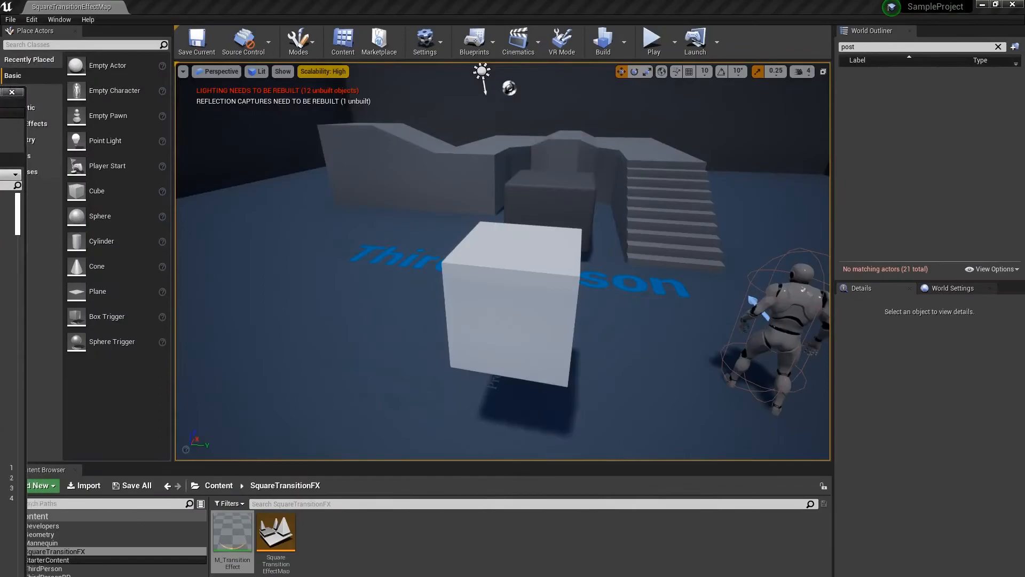
pyautogui.rightClick(232, 531)
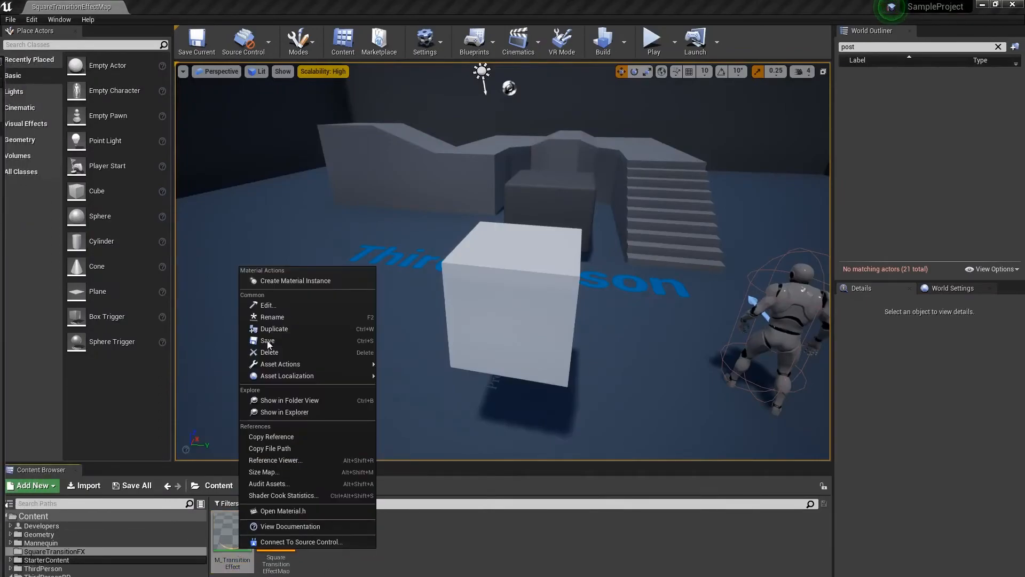
pyautogui.click(281, 280)
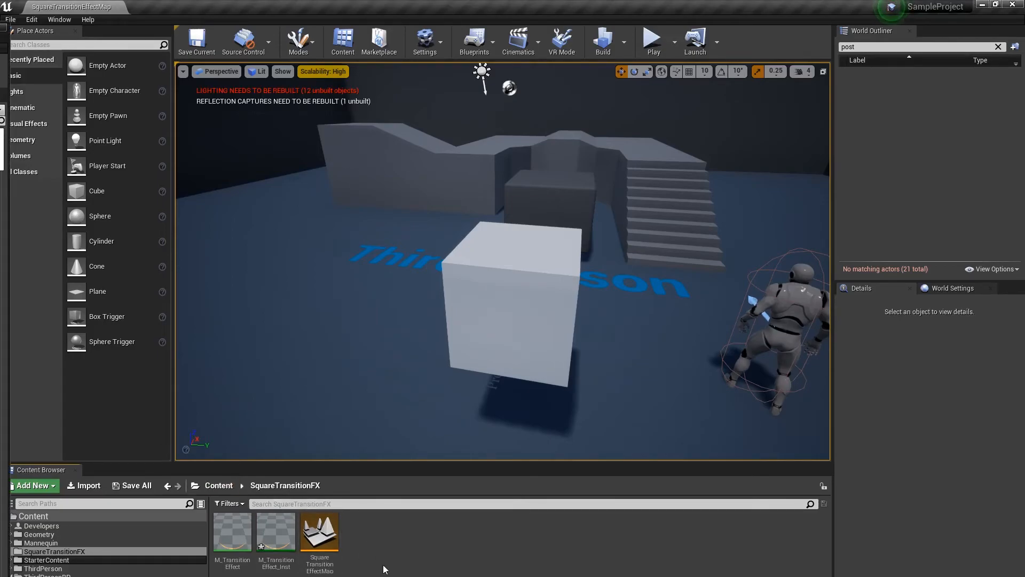
# - Create a Material Parameter Collection named TransitionCollection in the SquareTransitionFX folder
pyautogui.rightClick(368, 555)
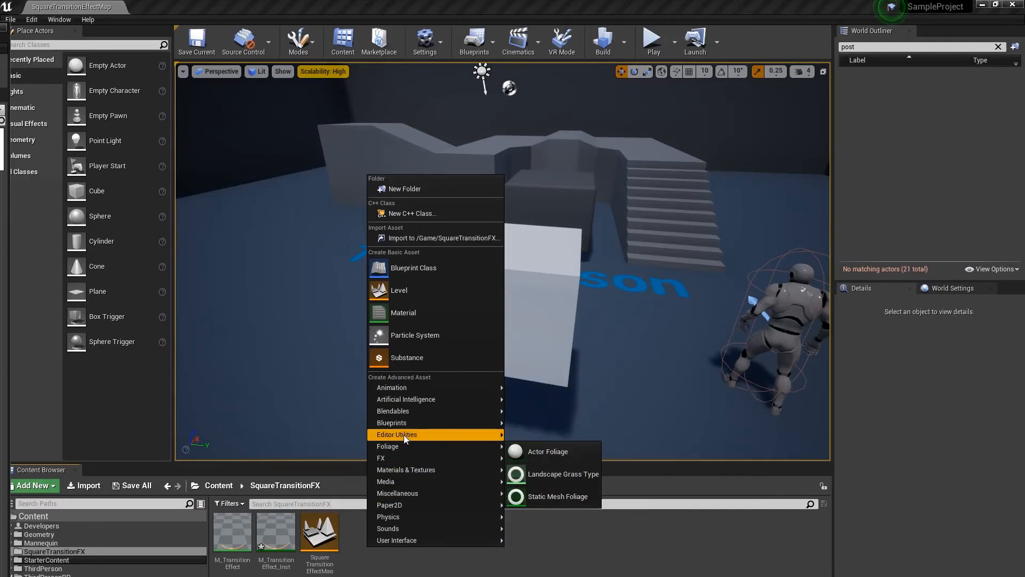
pyautogui.moveTo(399, 471)
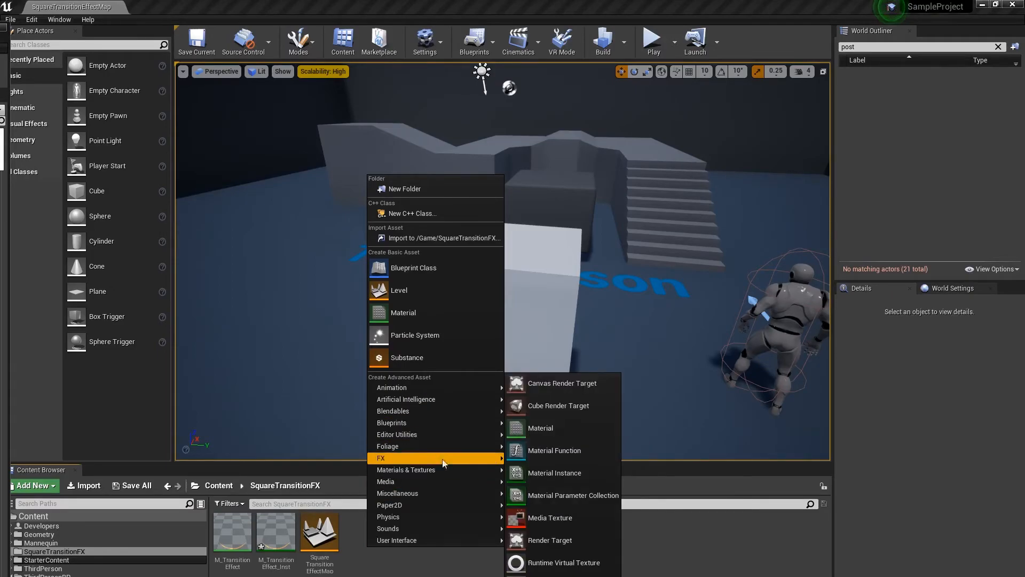
pyautogui.click(549, 496)
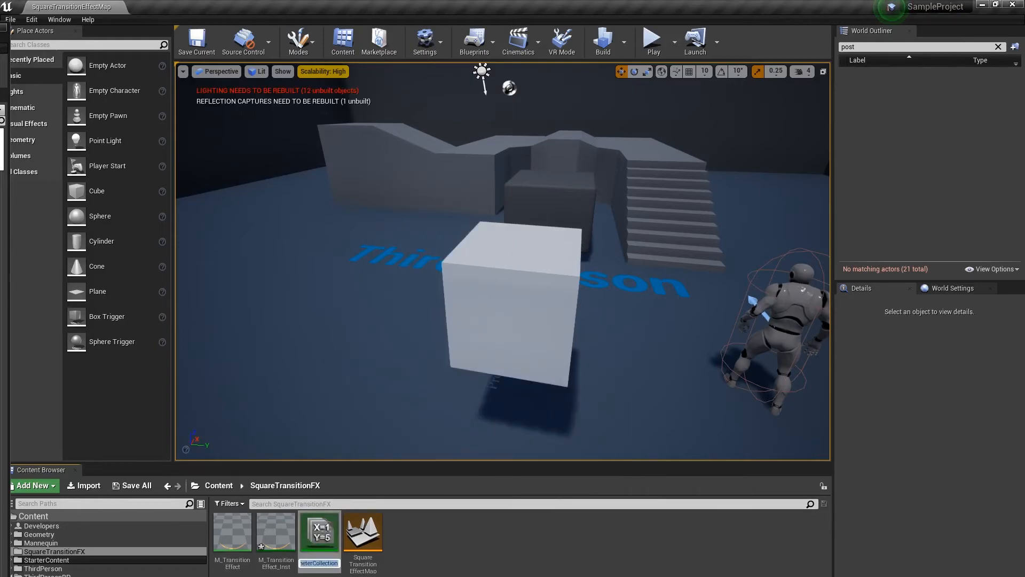
pyautogui.write('T')
pyautogui.write('ransitionCollection')
pyautogui.press('Return')
# - Add a vector parameter named Position to TransitionCollection and save the collection
pyautogui.moveTo(0, 31); pyautogui.dragTo(630, 78)
pyautogui.click(469, 216)
pyautogui.click(119, 229)
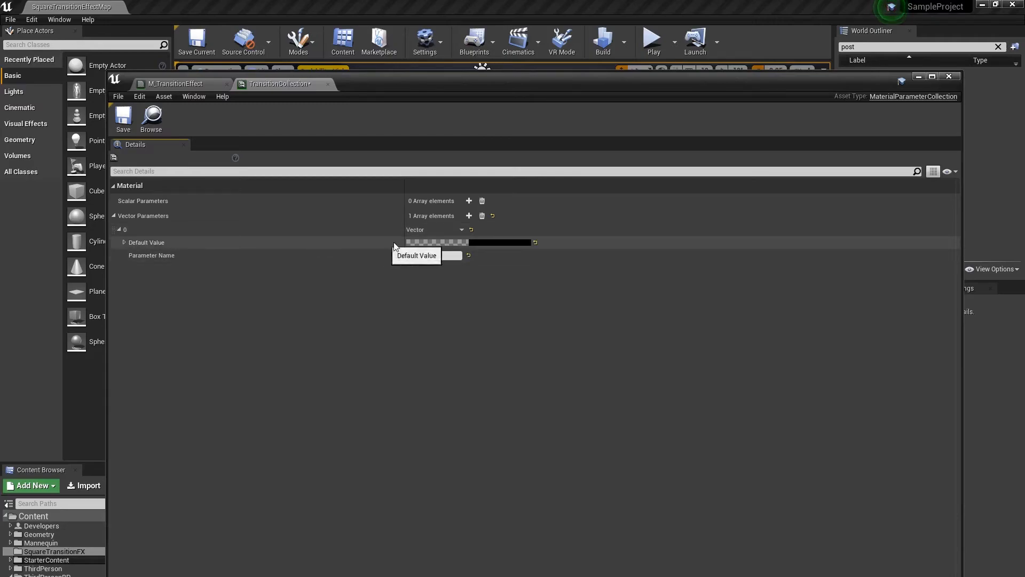
pyautogui.click(436, 255)
pyautogui.write('Position')
pyautogui.press('Return')
pyautogui.click(124, 117)
pyautogui.click(918, 76)
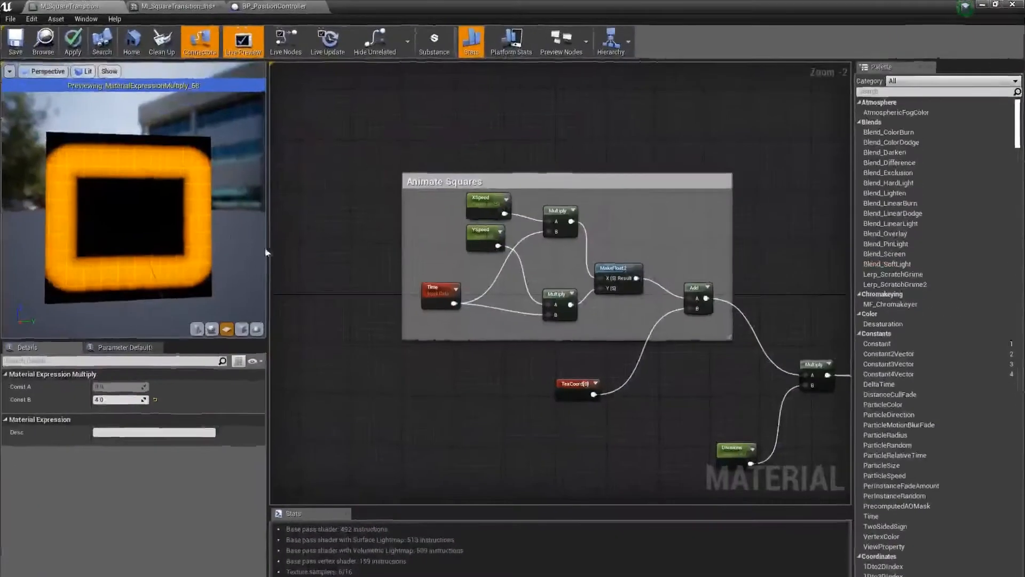
# - Examine how the Position collection parameter feeds the BoxMask-3D nodes in the Box Fade section of the reference material M_SquareTransition
pyautogui.scroll(-4, 573, 339)
pyautogui.moveTo(645, 258); pyautogui.dragTo(490, 327, button='right')
pyautogui.scroll(6, 590, 295)
pyautogui.moveTo(435, 372); pyautogui.dragTo(480, 244, button='right')
pyautogui.click(447, 313)
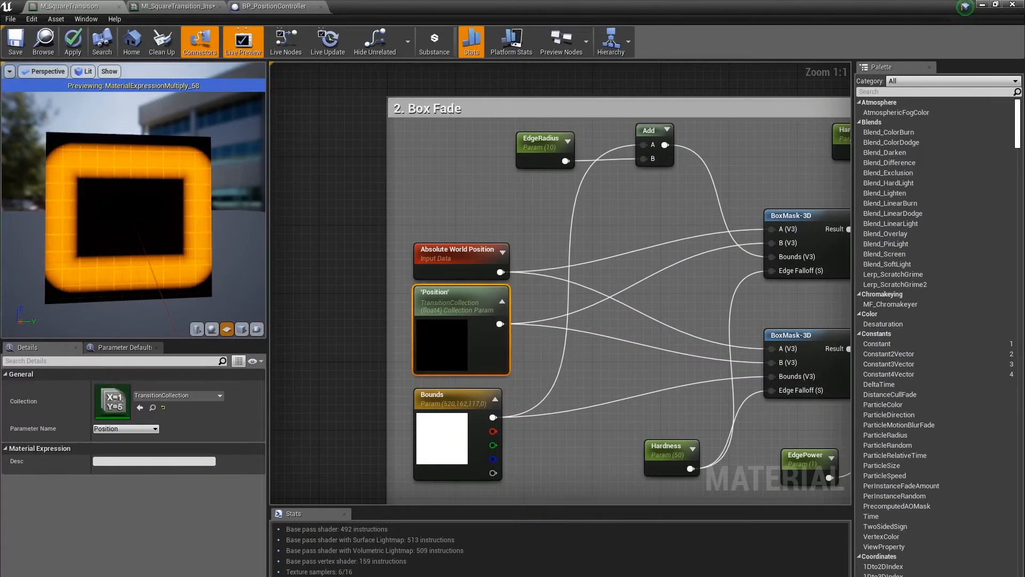
pyautogui.moveTo(447, 312); pyautogui.dragTo(480, 276, button='right')
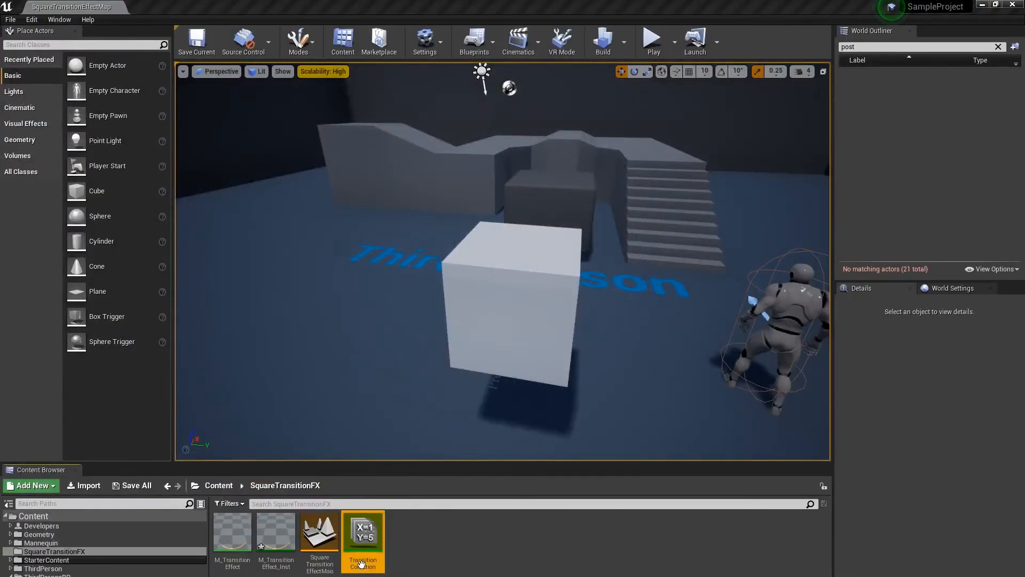
# - Open M_TransitionEffect and delete the Position vector parameter that feeds the two BoxMask-3D nodes
pyautogui.doubleClick(233, 531)
pyautogui.moveTo(463, 89); pyautogui.dragTo(419, 0)
pyautogui.moveTo(555, 191); pyautogui.dragTo(361, 334, button='right')
pyautogui.scroll(4, 430, 311)
pyautogui.moveTo(430, 311); pyautogui.dragTo(307, 410, button='right')
pyautogui.moveTo(414, 291); pyautogui.dragTo(526, 381)
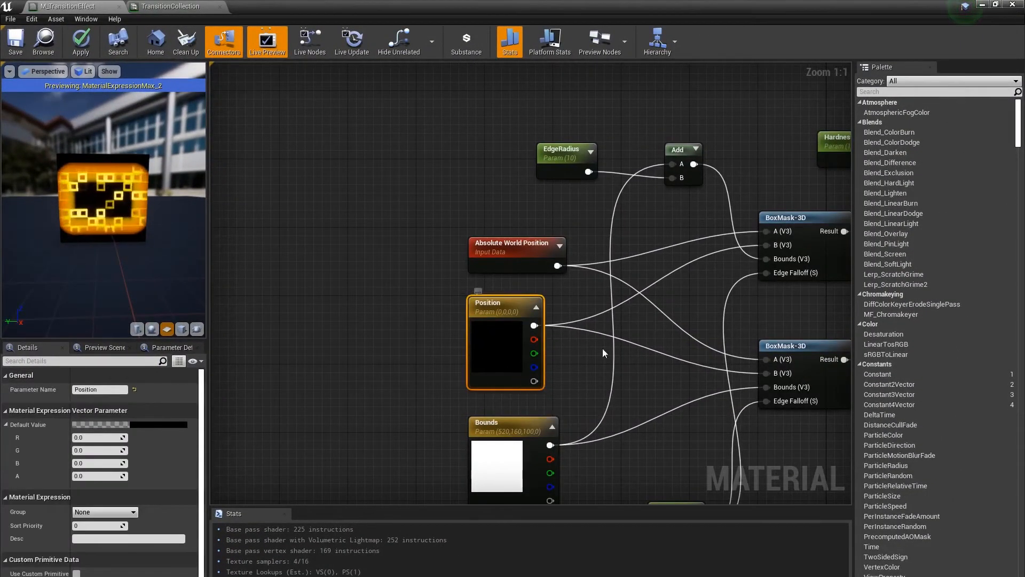
pyautogui.moveTo(591, 348); pyautogui.dragTo(562, 354, button='right')
pyautogui.scroll(3, 168, 202)
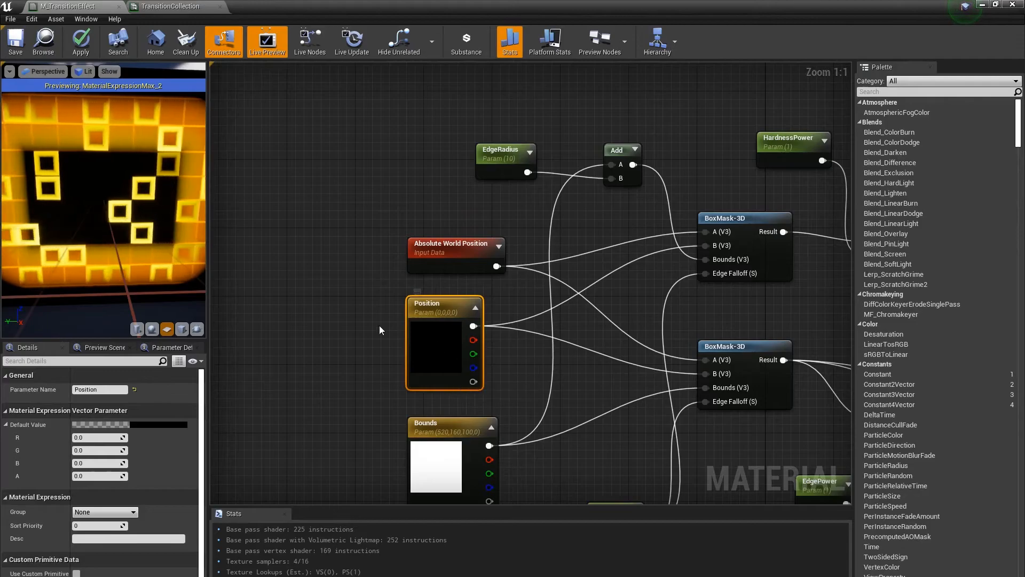
pyautogui.press('Delete')
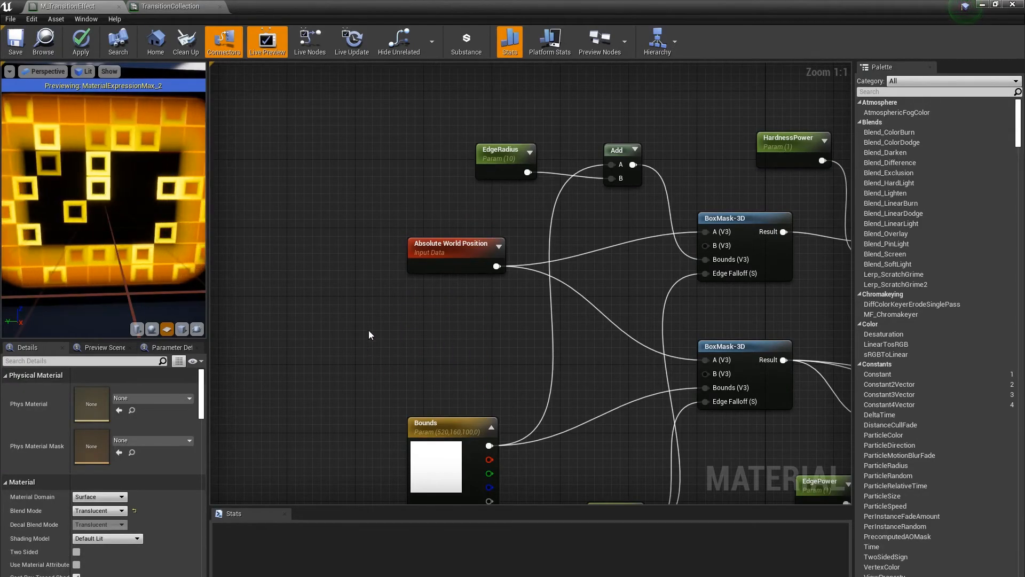
# - Add a CollectionParameter node that uses TransitionCollection and its Position parameter
pyautogui.rightClick(369, 334)
pyautogui.write('collection')
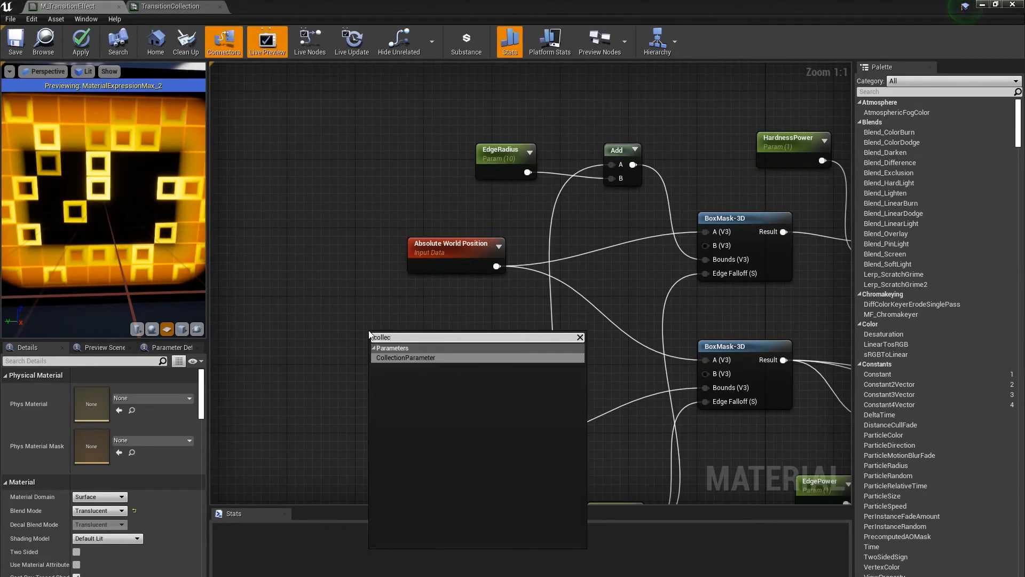
pyautogui.press('Return')
pyautogui.click(132, 399)
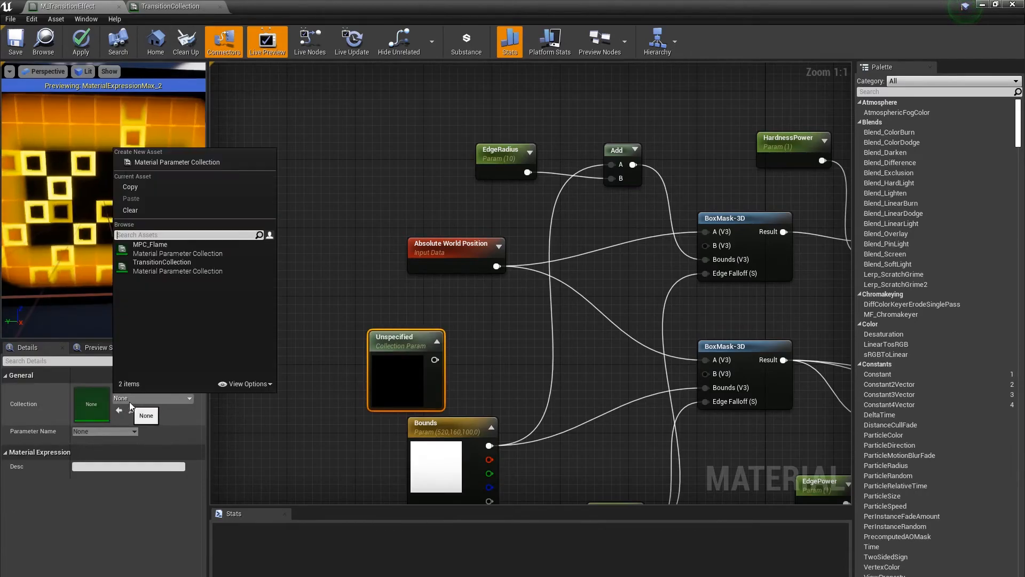
pyautogui.click(175, 266)
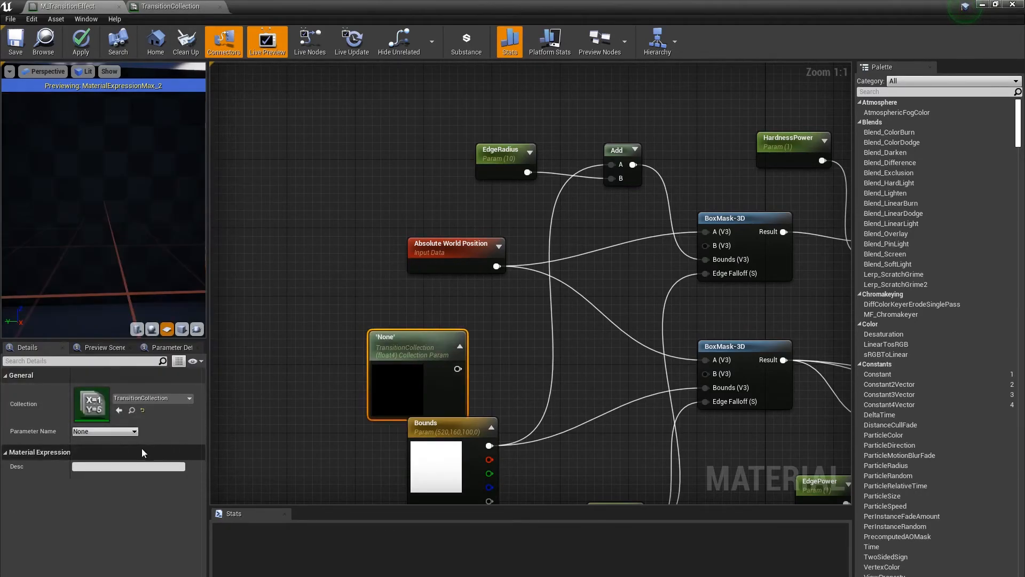
pyautogui.click(129, 435)
pyautogui.click(126, 440)
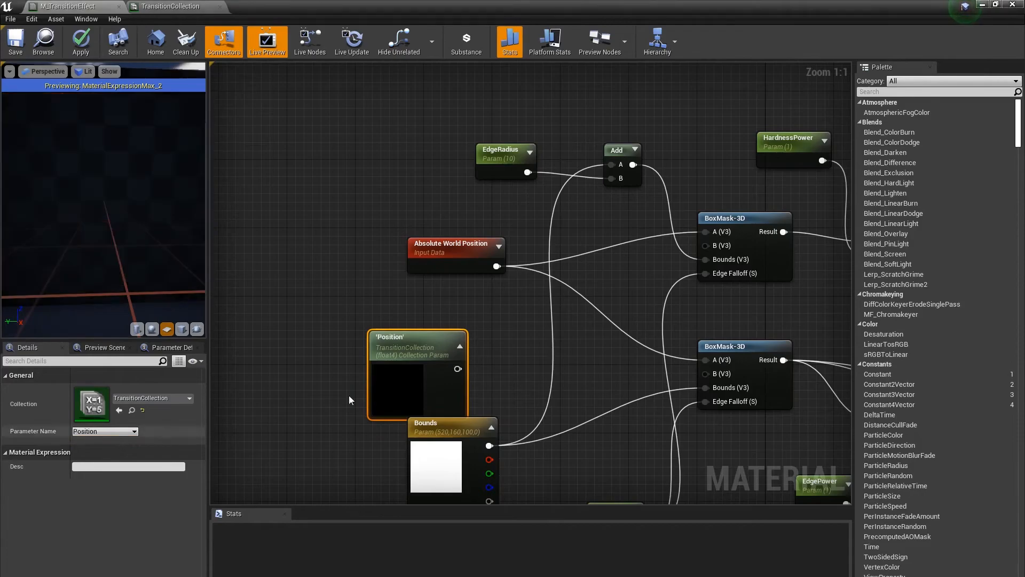
# - Connect the Position collection parameter to input B of both BoxMask-3D nodes, align it beneath Absolute World Position, and save the material
pyautogui.moveTo(466, 355); pyautogui.dragTo(407, 371, button='right')
pyautogui.moveTo(399, 384); pyautogui.dragTo(646, 261)
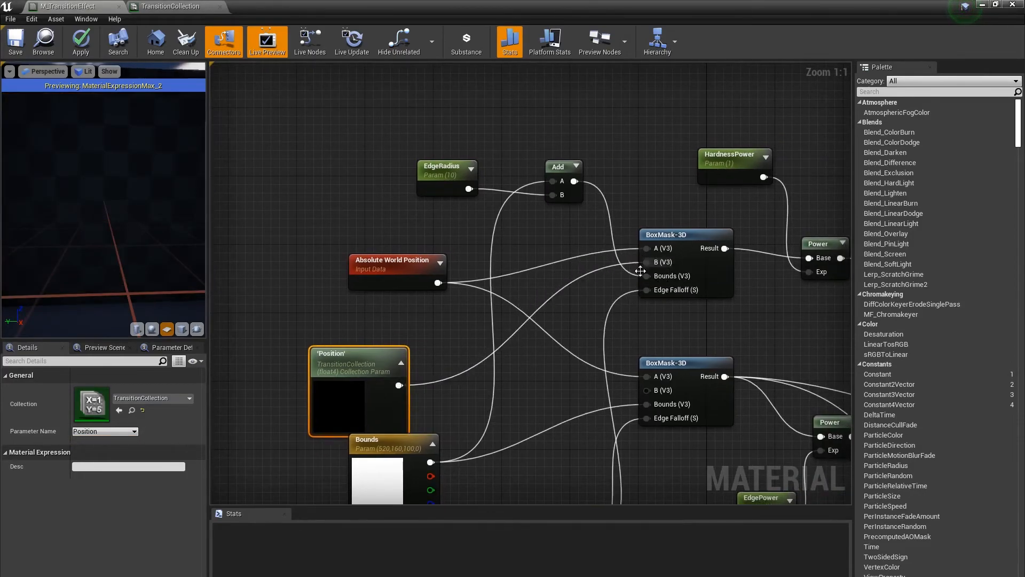
pyautogui.moveTo(664, 395); pyautogui.dragTo(662, 390)
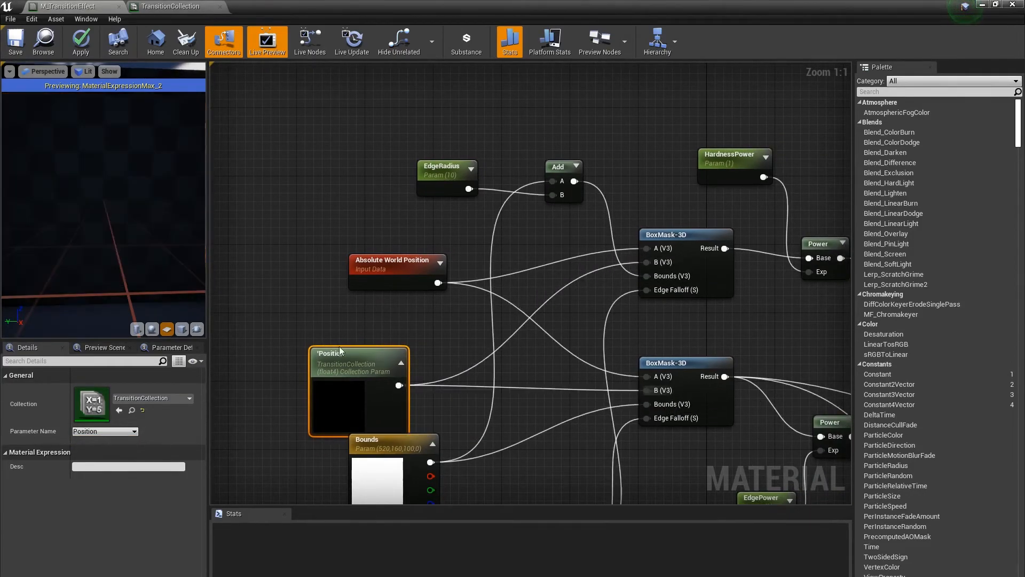
pyautogui.moveTo(314, 367); pyautogui.dragTo(352, 333)
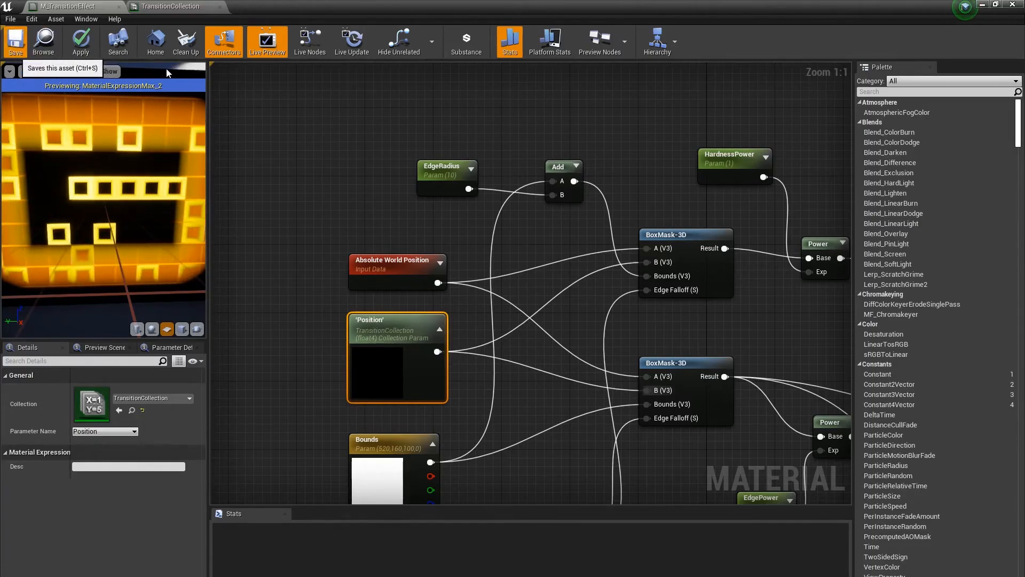
pyautogui.hotkey('ctrl', 's')
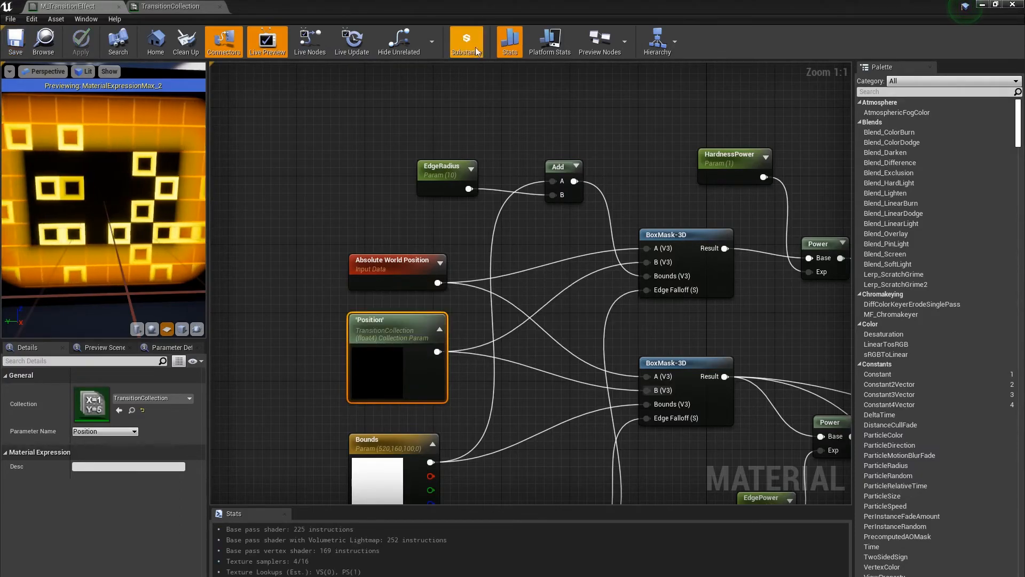
# - Return to the level and apply the M_TransitionEffect_Inst material instance to the white cube
pyautogui.moveTo(617, 4); pyautogui.dragTo(435, 107)
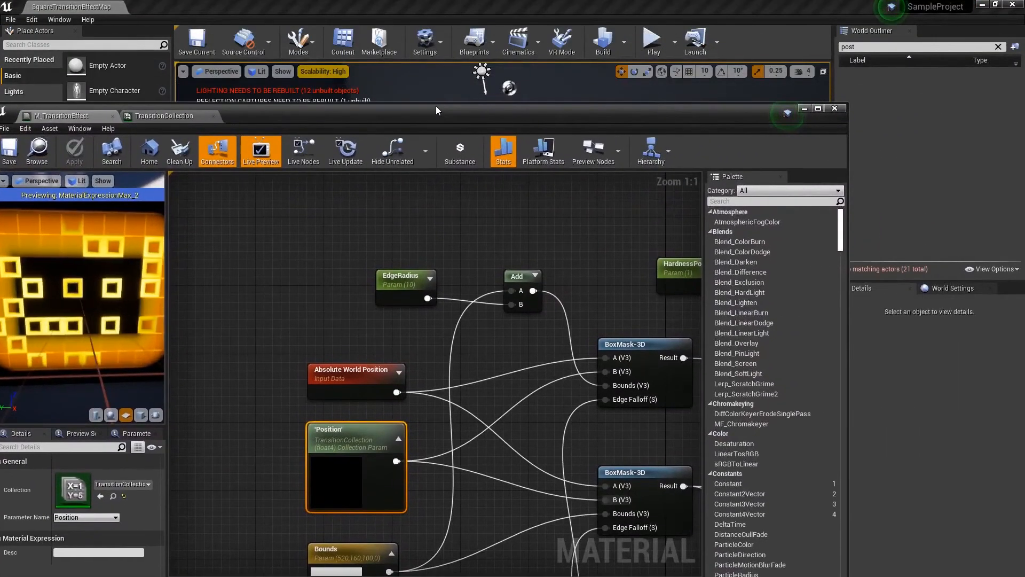
pyautogui.click(803, 108)
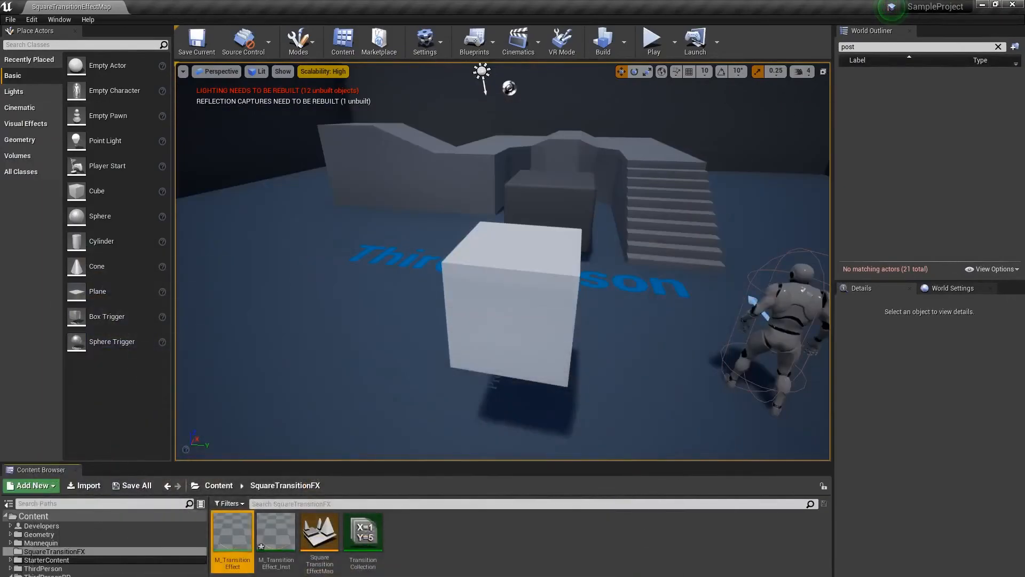
pyautogui.moveTo(457, 366); pyautogui.dragTo(422, 406, button='right')
pyautogui.moveTo(268, 549); pyautogui.dragTo(480, 272)
pyautogui.moveTo(463, 256); pyautogui.dragTo(468, 208, button='right')
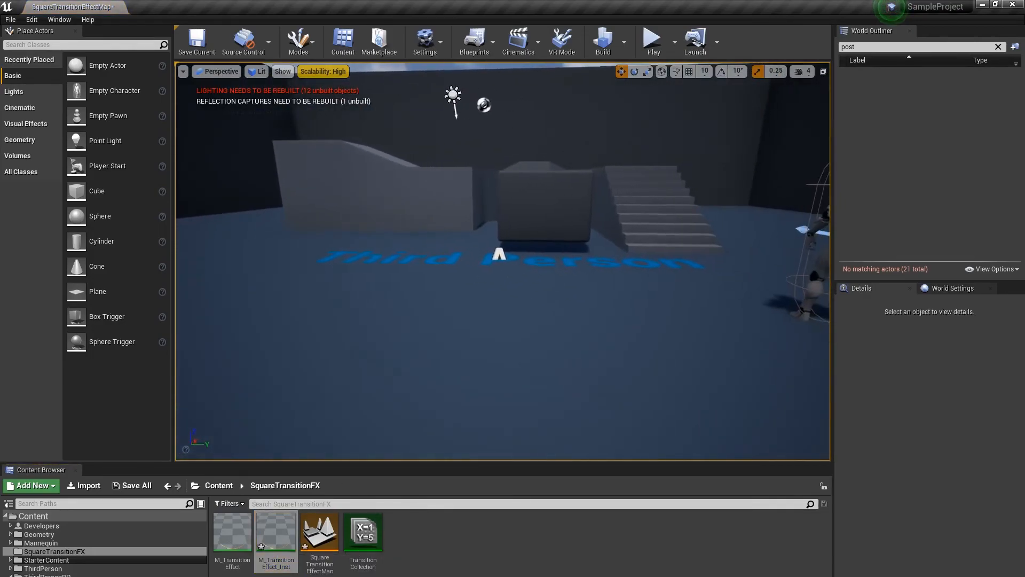
pyautogui.moveTo(433, 437); pyautogui.dragTo(457, 433, button='right')
# - Create an Actor Blueprint class named BP_Position in the SquareTransitionFX folder
pyautogui.rightClick(425, 545)
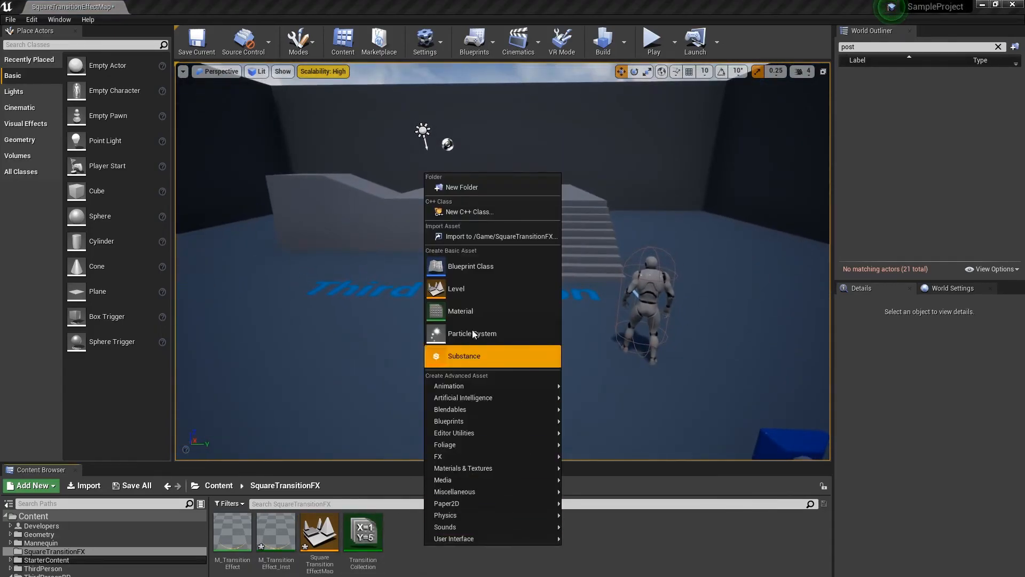
pyautogui.click(463, 267)
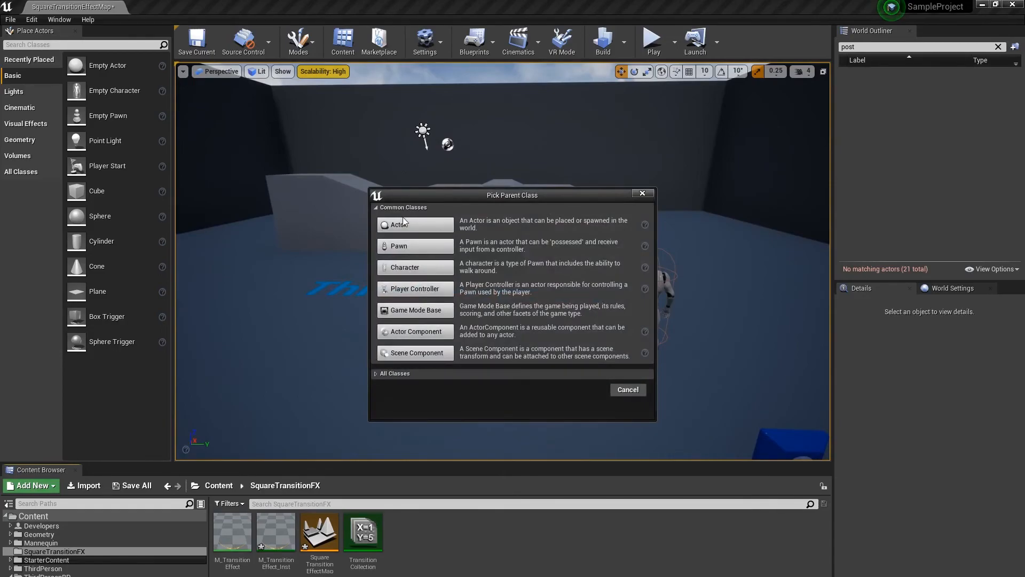
pyautogui.click(404, 223)
pyautogui.write('BP_')
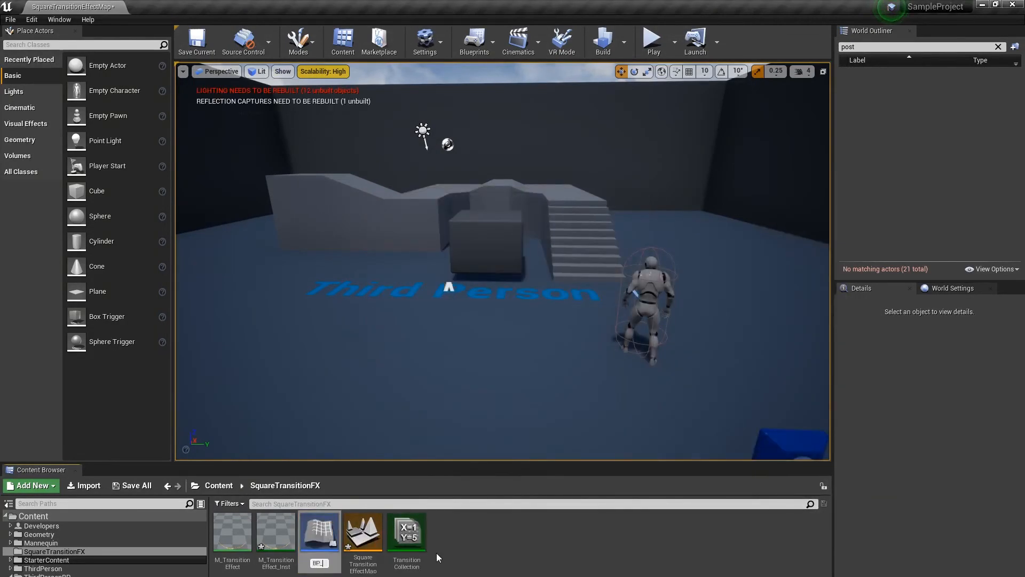
pyautogui.write('Position')
pyautogui.press('Return')
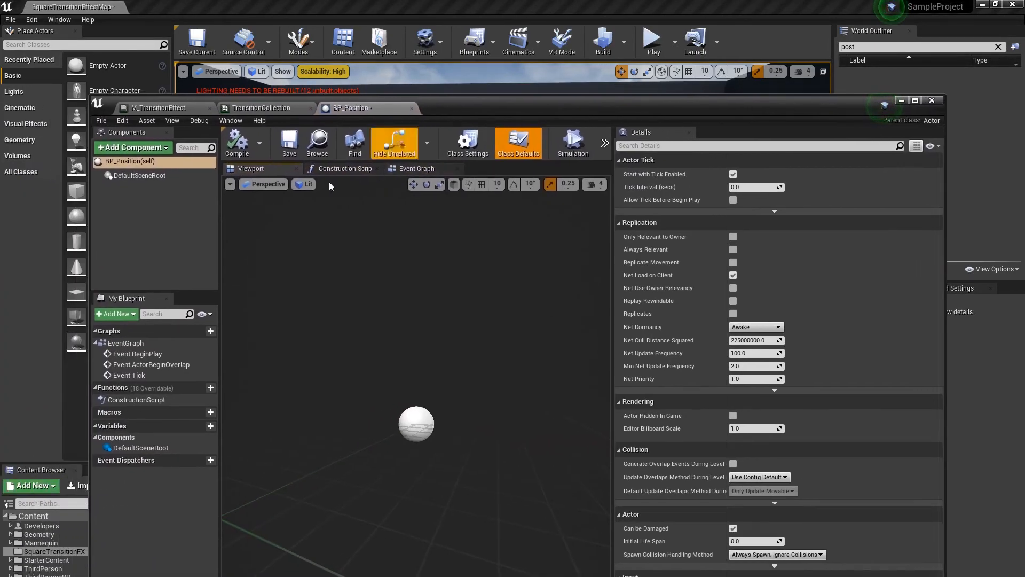
# - In BP_Position's Construction Script, add a Set Vector Parameter Value node for material collections, connected to the execution output and aligned with it
pyautogui.click(208, 197)
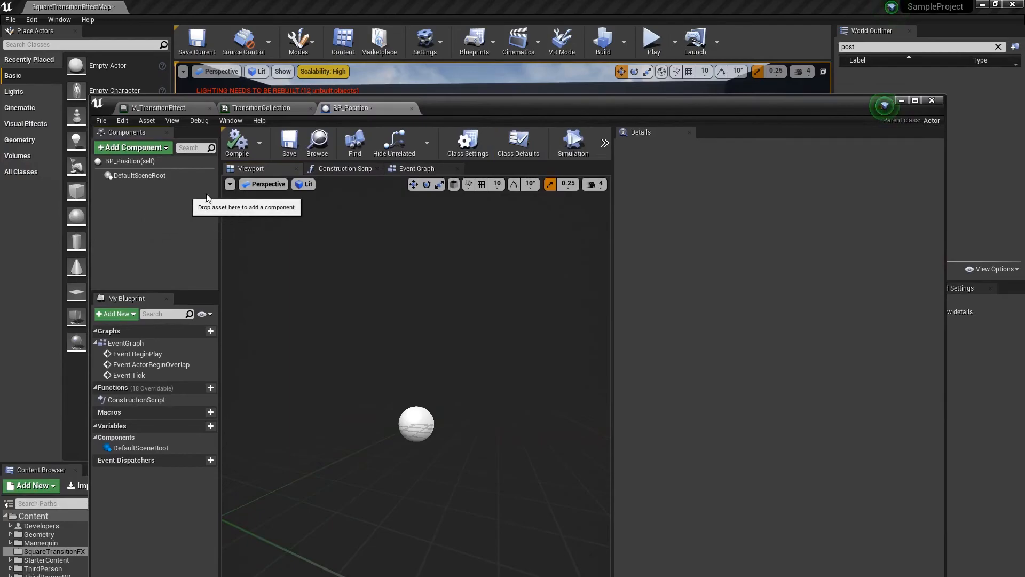
pyautogui.click(338, 168)
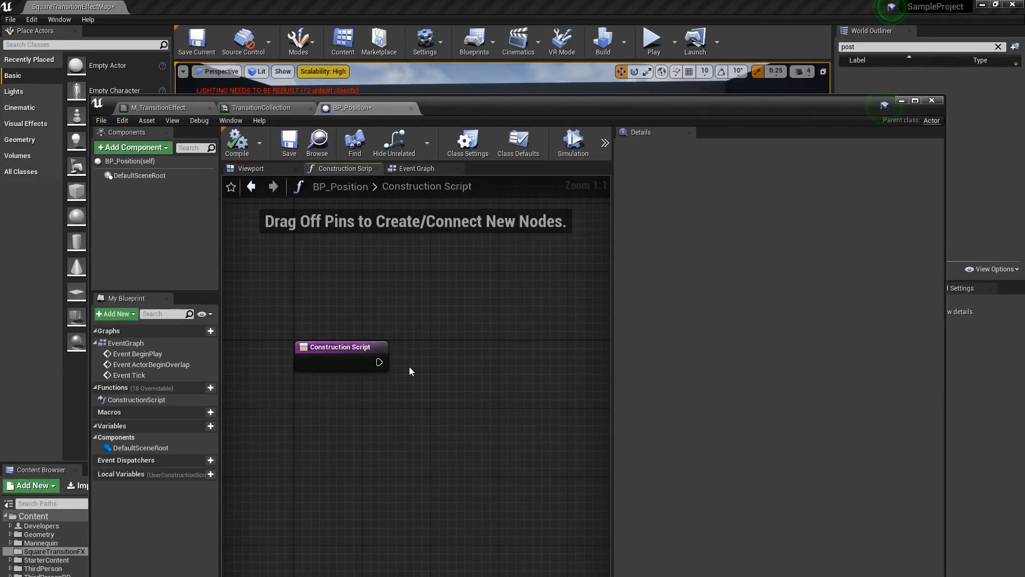
pyautogui.moveTo(378, 362); pyautogui.dragTo(446, 360)
pyautogui.write('vectorpaa')
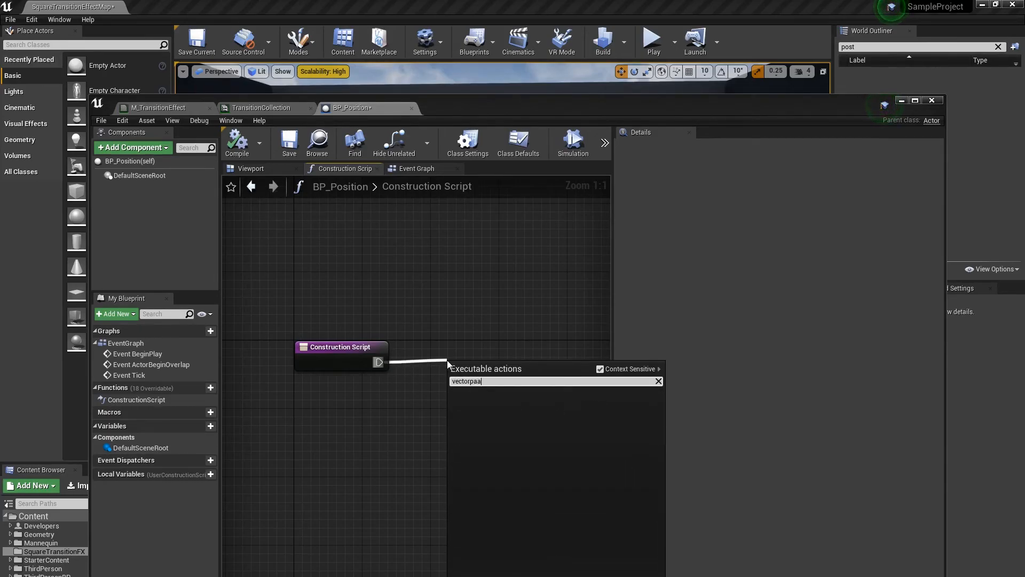
pyautogui.press('BackSpace')
pyautogui.write('rame')
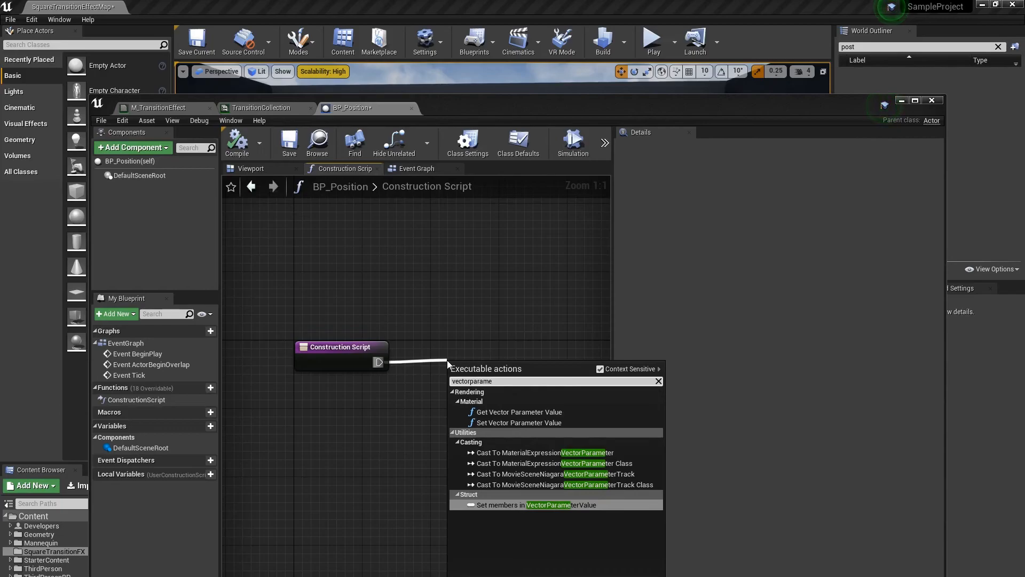
pyautogui.press('Up')
pyautogui.press('Up')
pyautogui.press('Up')
pyautogui.press('Up')
pyautogui.press('Up')
pyautogui.press('Up')
pyautogui.press('Up')
pyautogui.press('Up')
pyautogui.press('Return')
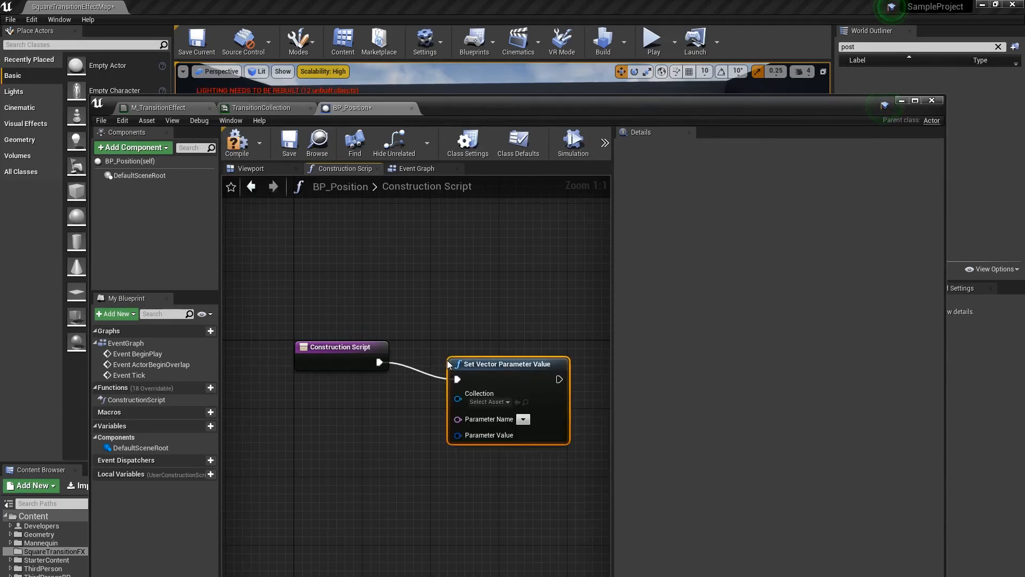
pyautogui.moveTo(510, 379); pyautogui.dragTo(526, 361)
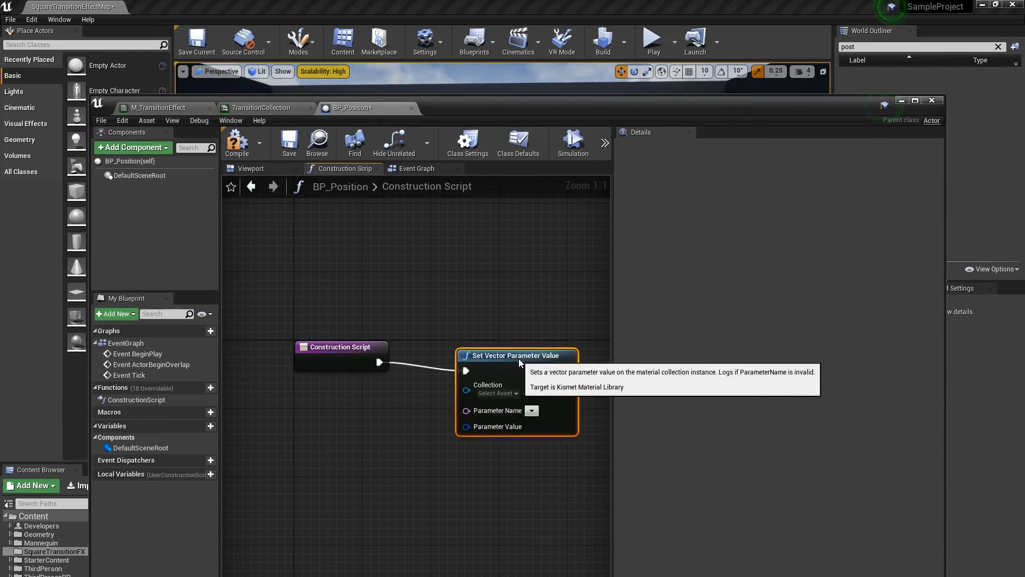
# - Set the Set Vector Parameter Value node's Collection to TransitionCollection and its Parameter Name to Position
pyautogui.click(506, 384)
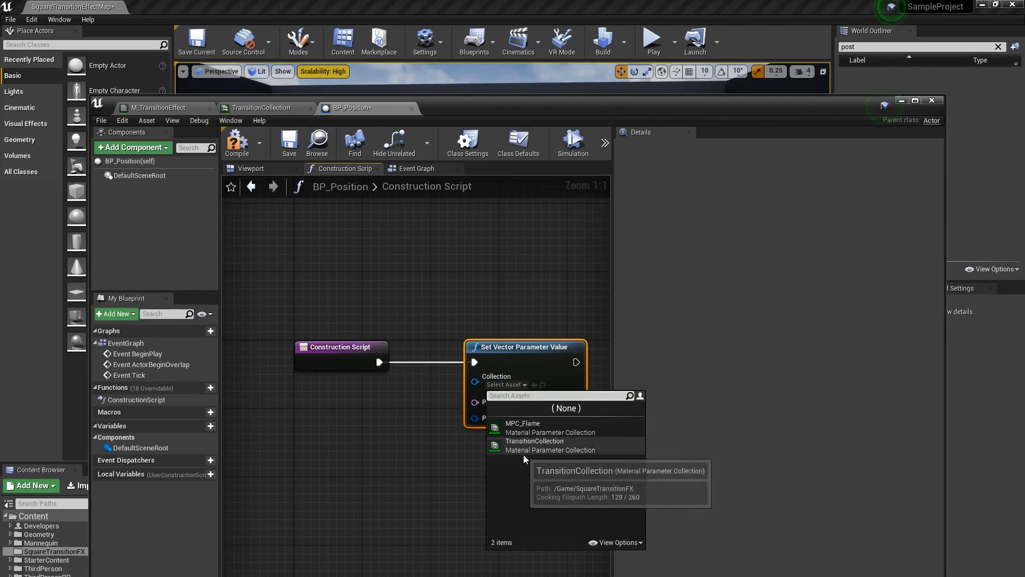
pyautogui.click(500, 448)
pyautogui.click(551, 415)
# - Add a GetActorLocation node, connect its Return Value to Parameter Value, tidy the conversion node, and compile and save the Blueprint
pyautogui.moveTo(390, 401); pyautogui.dragTo(447, 397, button='right')
pyautogui.rightClick(383, 441)
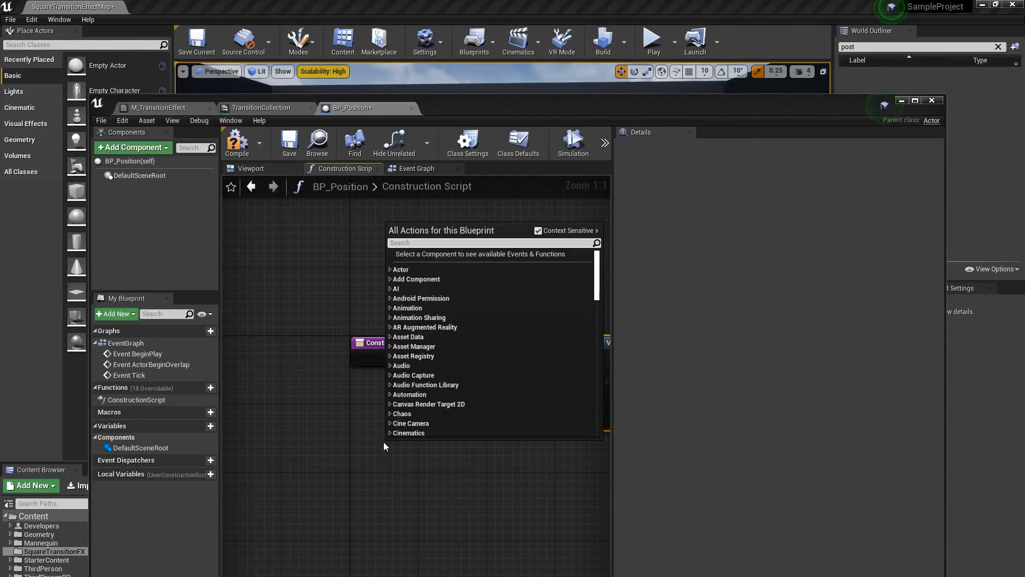
pyautogui.write('getactor')
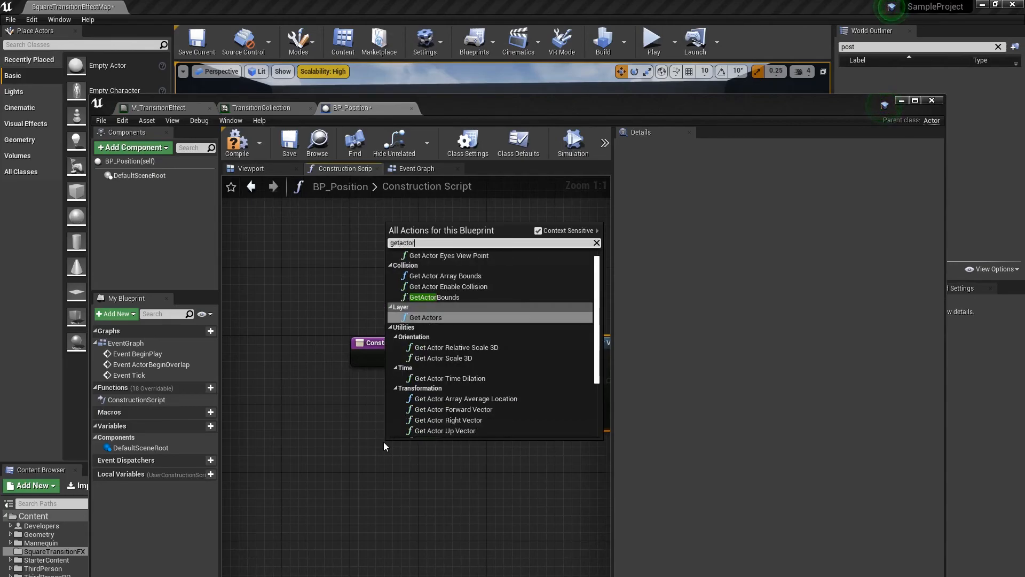
pyautogui.write('loca')
pyautogui.press('Return')
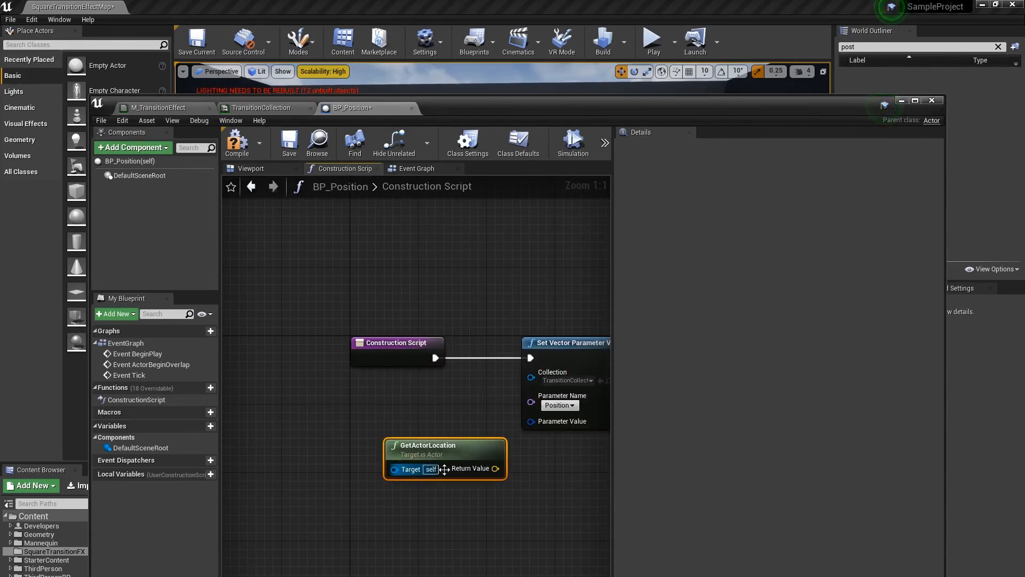
pyautogui.moveTo(493, 472); pyautogui.dragTo(459, 447)
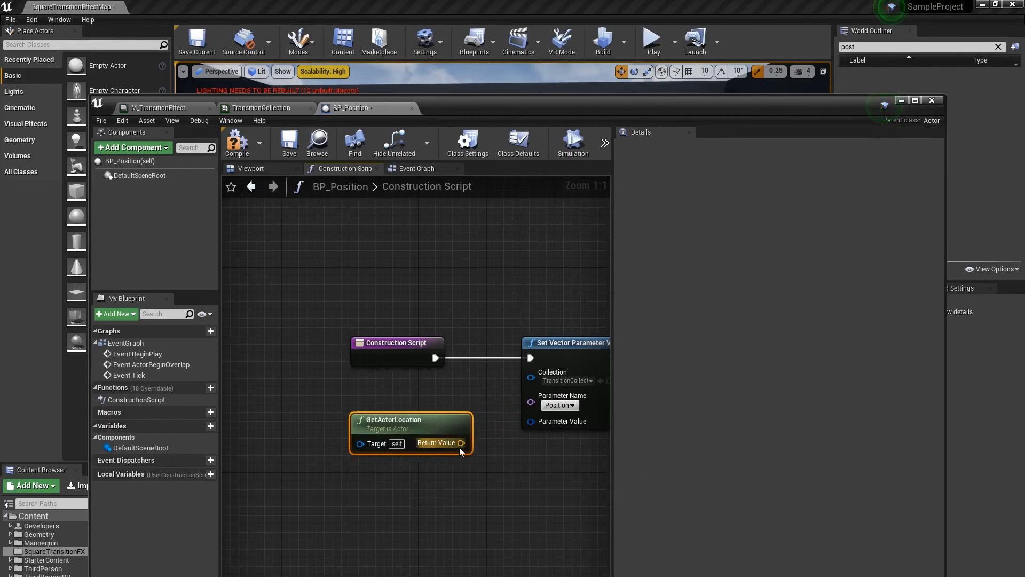
pyautogui.moveTo(527, 424); pyautogui.dragTo(531, 421)
pyautogui.moveTo(406, 422); pyautogui.dragTo(312, 413)
pyautogui.moveTo(456, 390); pyautogui.dragTo(435, 432)
pyautogui.click(247, 154)
pyautogui.click(298, 144)
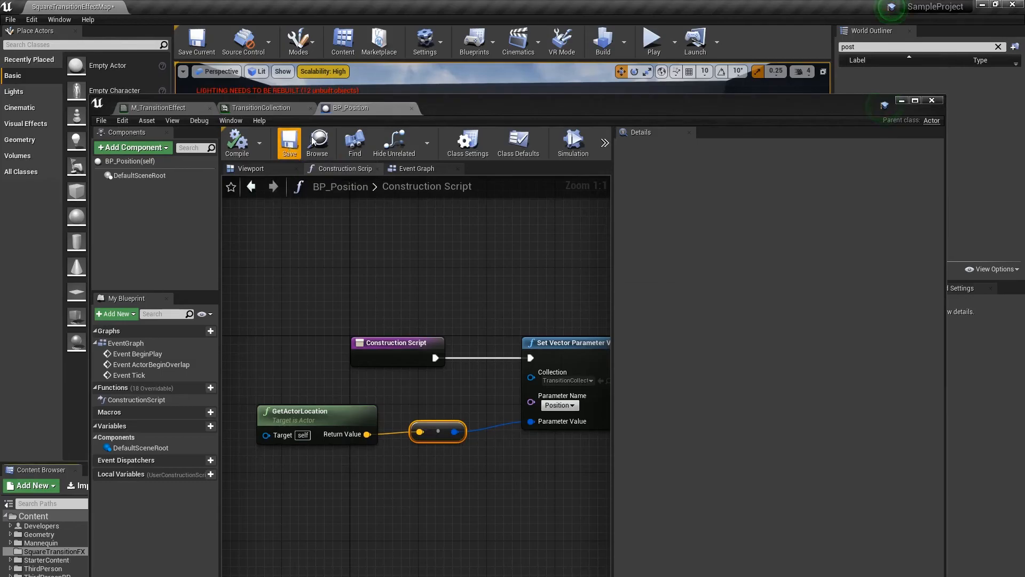
# - Return to the level and place a BP_Position actor at the transition cube, at about X -845, Y 126, Z 250
pyautogui.moveTo(467, 113); pyautogui.dragTo(455, 576)
pyautogui.moveTo(236, 536); pyautogui.dragTo(480, 381)
pyautogui.moveTo(480, 382); pyautogui.dragTo(587, 385, button='right')
pyautogui.moveTo(457, 325)
pyautogui.mouseDown(button='right')
pyautogui.moveTo(555, 332)
pyautogui.moveTo(457, 324)
pyautogui.mouseUp(button='right')
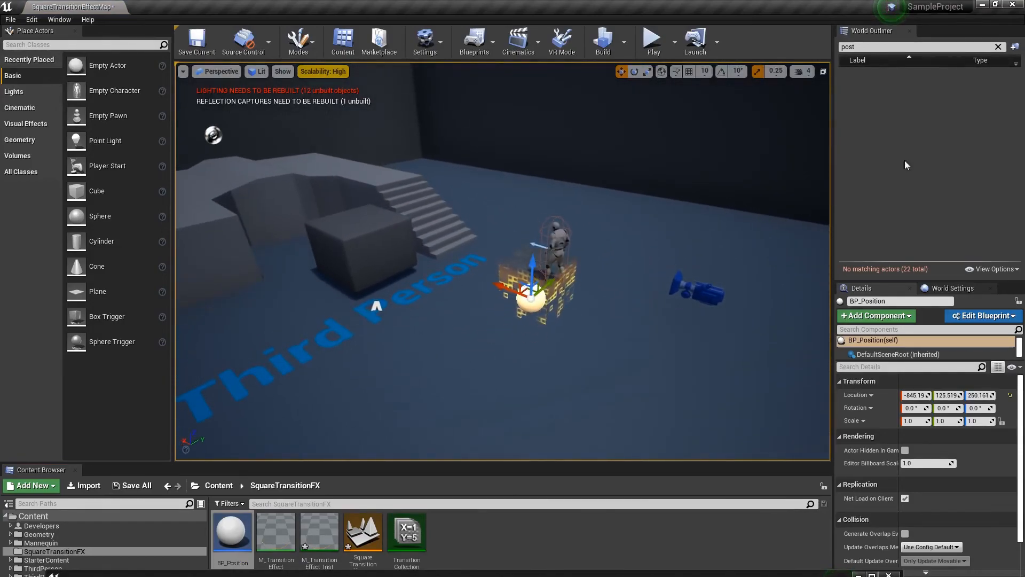
# - Clear the World Outliner search and raise the BP_Position actor to a Z location of about 257
pyautogui.click(998, 47)
pyautogui.scroll(-3, 907, 160)
pyautogui.click(895, 207)
pyautogui.click(891, 216)
pyautogui.moveTo(572, 310)
pyautogui.mouseDown(button='right')
pyautogui.moveTo(512, 332)
pyautogui.moveTo(528, 363)
pyautogui.moveTo(572, 310)
pyautogui.mouseUp(button='right')
pyautogui.doubleClick(893, 206)
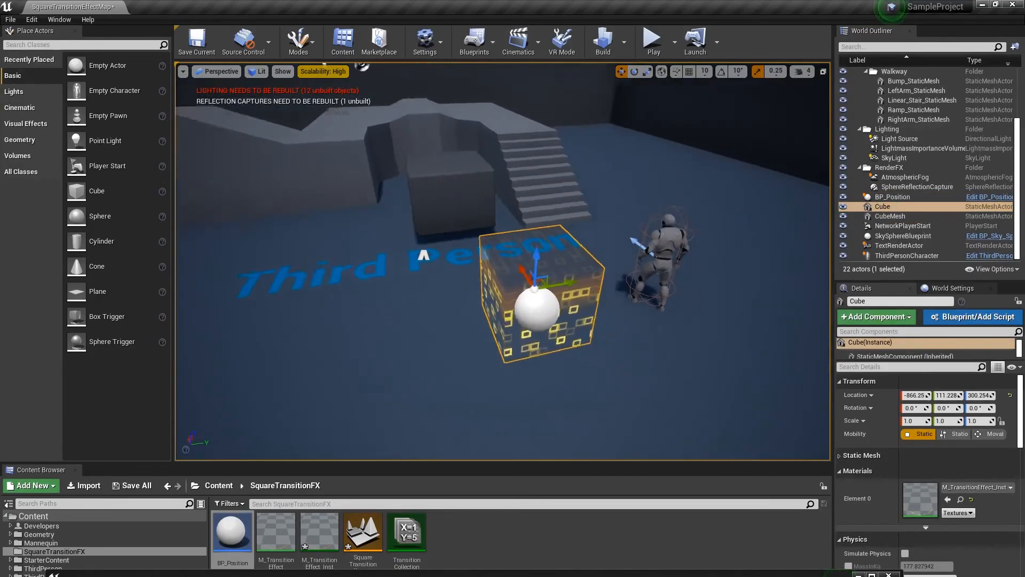
pyautogui.doubleClick(892, 197)
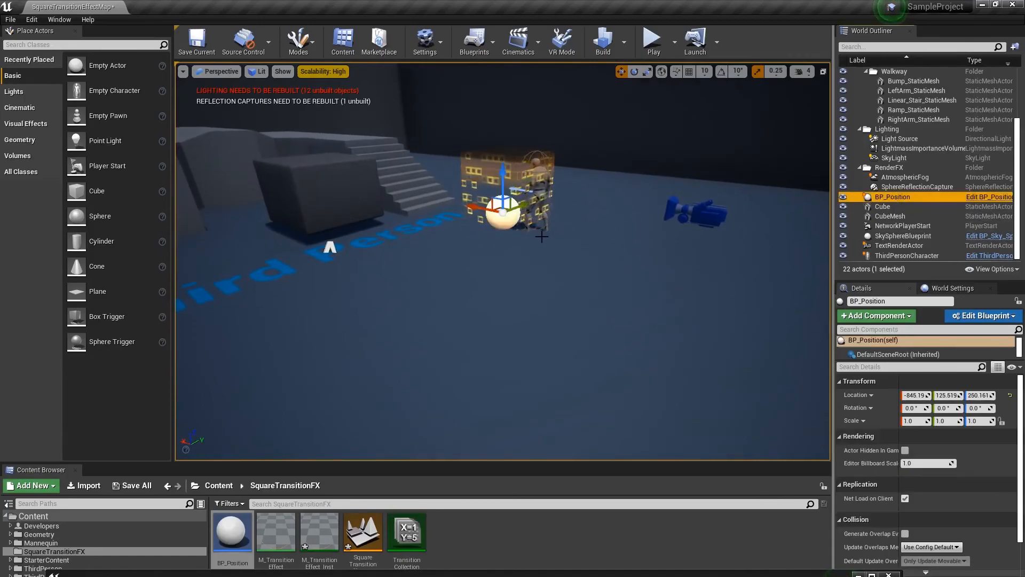
pyautogui.moveTo(484, 225); pyautogui.dragTo(483, 161)
pyautogui.moveTo(737, 251); pyautogui.dragTo(684, 252, button='right')
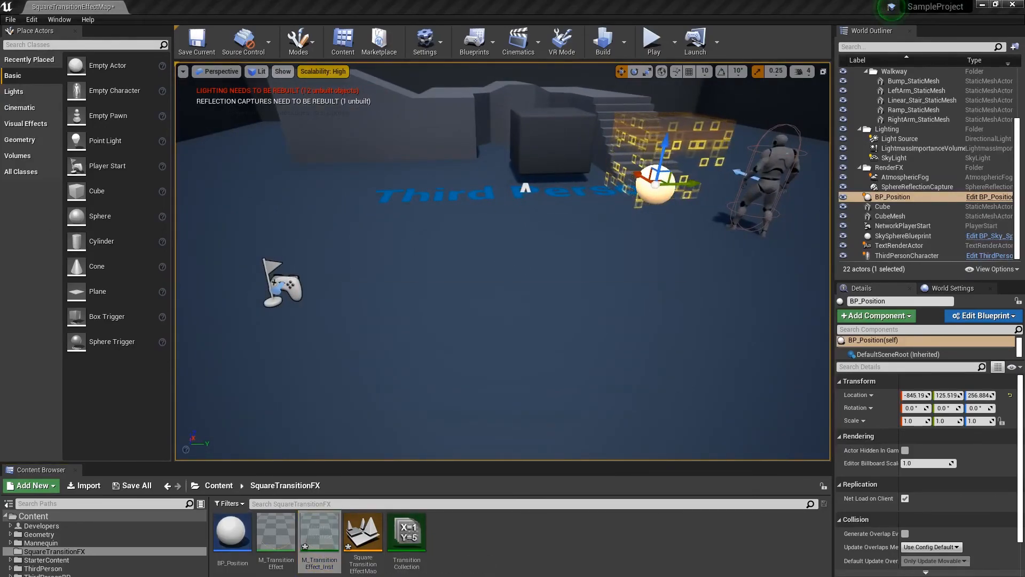
# - Open M_TransitionEffect_Inst, then enable and expand the Bounds, Color and EmissiveColor vector parameters
pyautogui.doubleClick(319, 536)
pyautogui.moveTo(0, 342); pyautogui.dragTo(0, 342)
pyautogui.moveTo(502, 165); pyautogui.dragTo(215, 108)
pyautogui.click(212, 233)
pyautogui.click(212, 245)
pyautogui.click(212, 258)
pyautogui.click(203, 257)
pyautogui.click(203, 245)
pyautogui.click(203, 232)
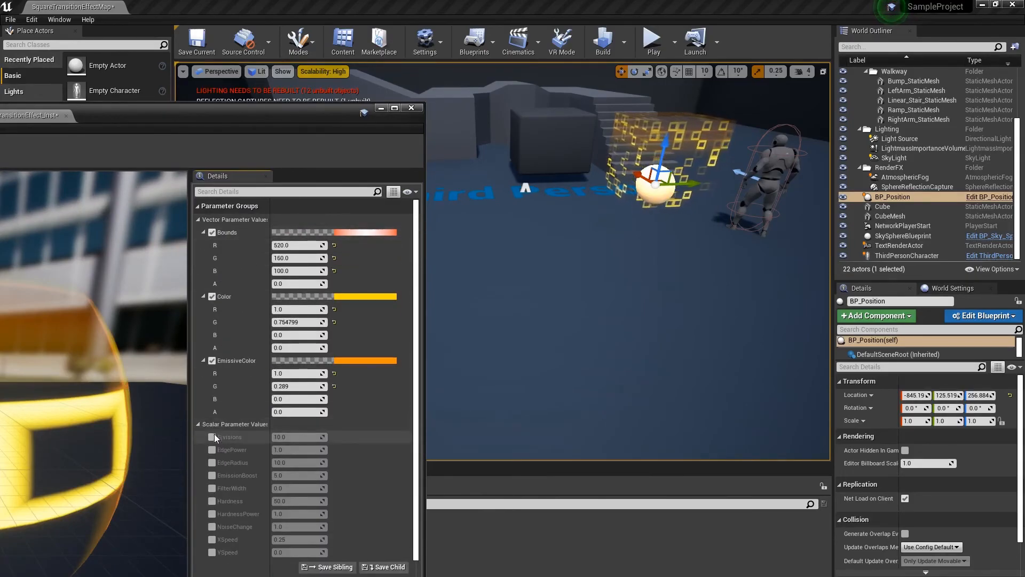
# - Enable every scalar parameter override in the material instance, from Divisions through YSpeed
pyautogui.click(212, 437)
pyautogui.click(212, 450)
pyautogui.click(212, 462)
pyautogui.click(212, 475)
pyautogui.click(212, 488)
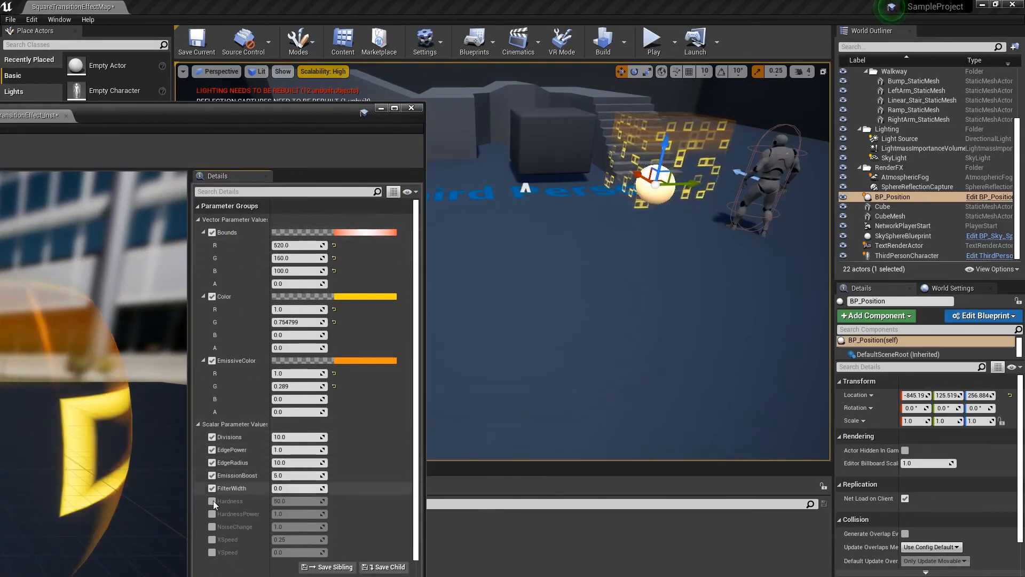
pyautogui.click(212, 500)
pyautogui.click(212, 514)
pyautogui.click(212, 527)
pyautogui.click(212, 540)
pyautogui.click(212, 552)
# - Scale the transition cube uniformly to 3.25 and move it along X to about -489
pyautogui.moveTo(593, 207); pyautogui.dragTo(640, 200, button='right')
pyautogui.click(553, 261)
pyautogui.moveTo(553, 261); pyautogui.dragTo(560, 263, button='right')
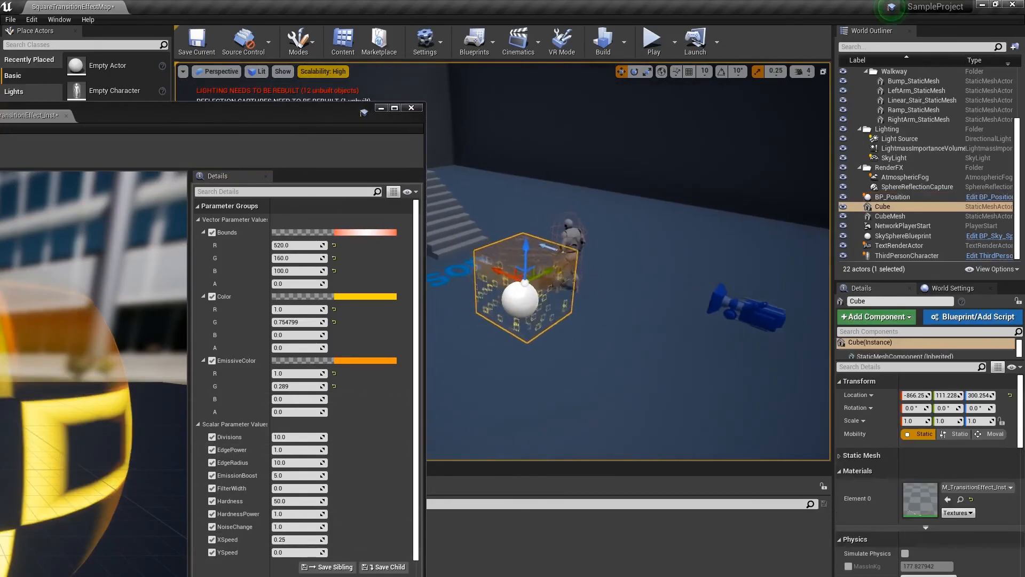
pyautogui.moveTo(542, 308); pyautogui.dragTo(535, 308, button='right')
pyautogui.moveTo(595, 279); pyautogui.dragTo(638, 266)
pyautogui.hotkey('ctrl', 'z')
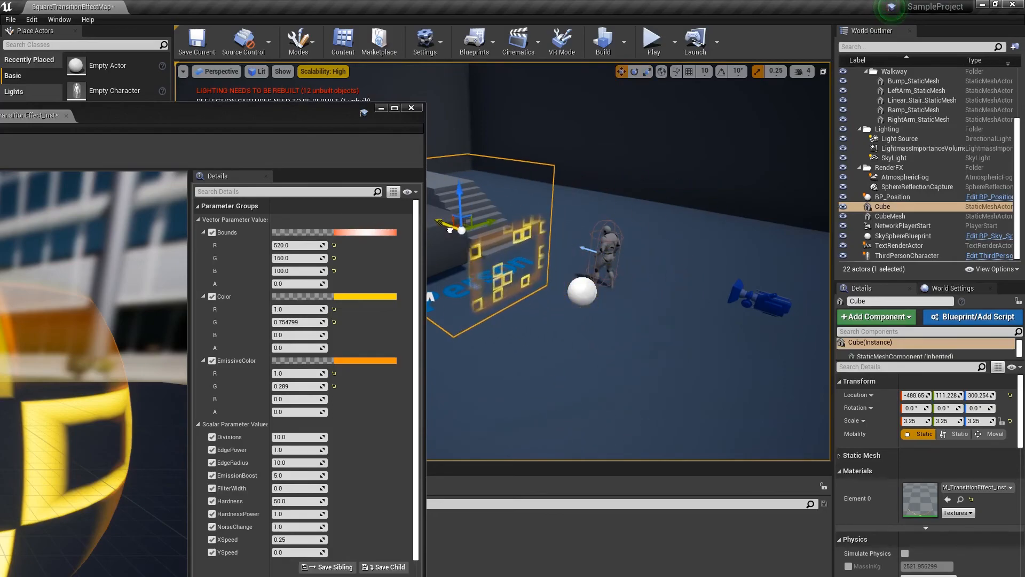
# - Move the BP_Position actor to about X -821, Y 104, Z 327
pyautogui.click(591, 274)
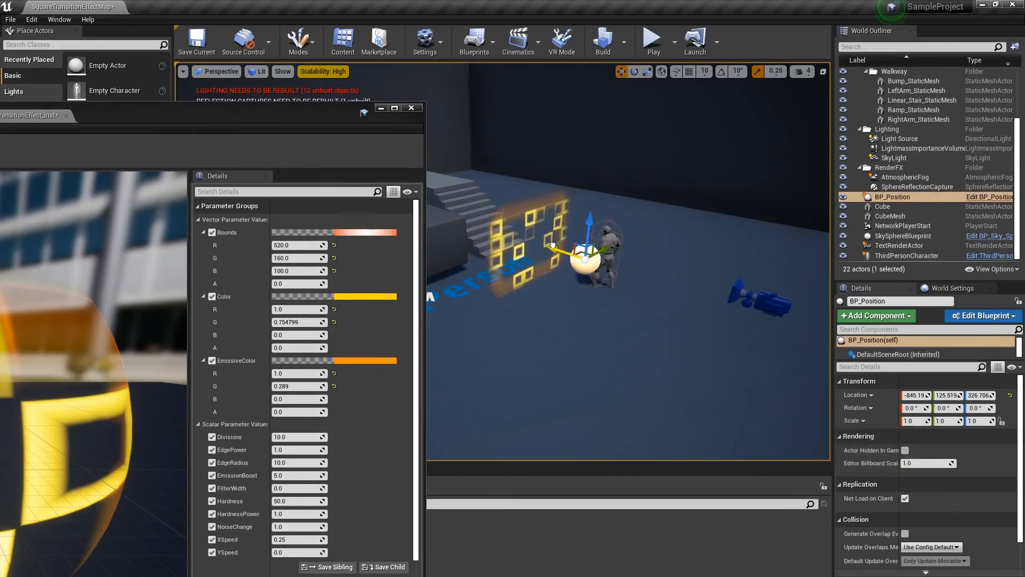
pyautogui.moveTo(606, 324)
pyautogui.mouseDown(button='right')
pyautogui.moveTo(579, 320)
pyautogui.moveTo(606, 324)
pyautogui.mouseUp(button='right')
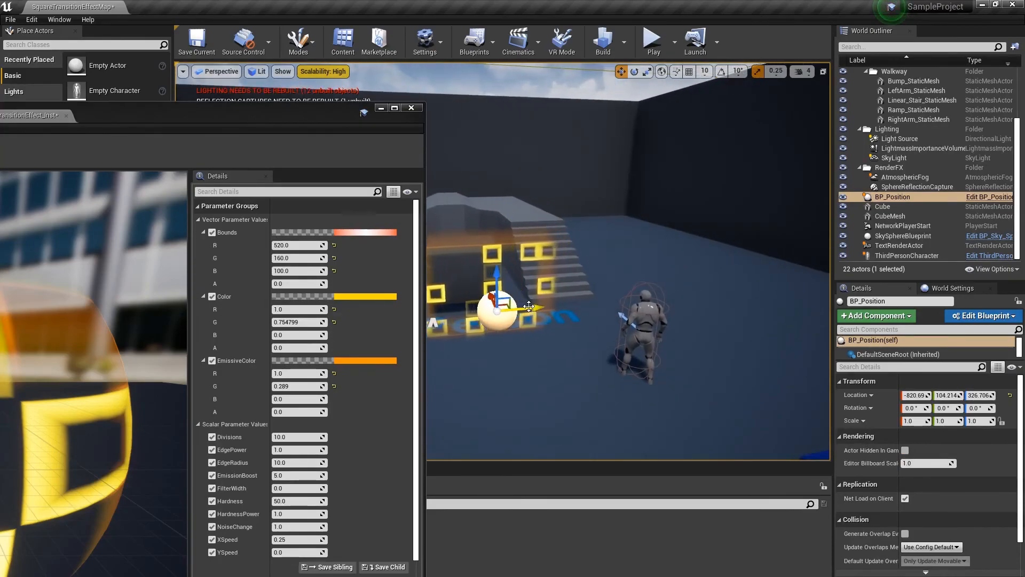
# - Set the instance's Divisions to about 18.1 and its Bounds to about R 8863, G 68.4 and B 719.5
pyautogui.moveTo(298, 437); pyautogui.dragTo(331, 436)
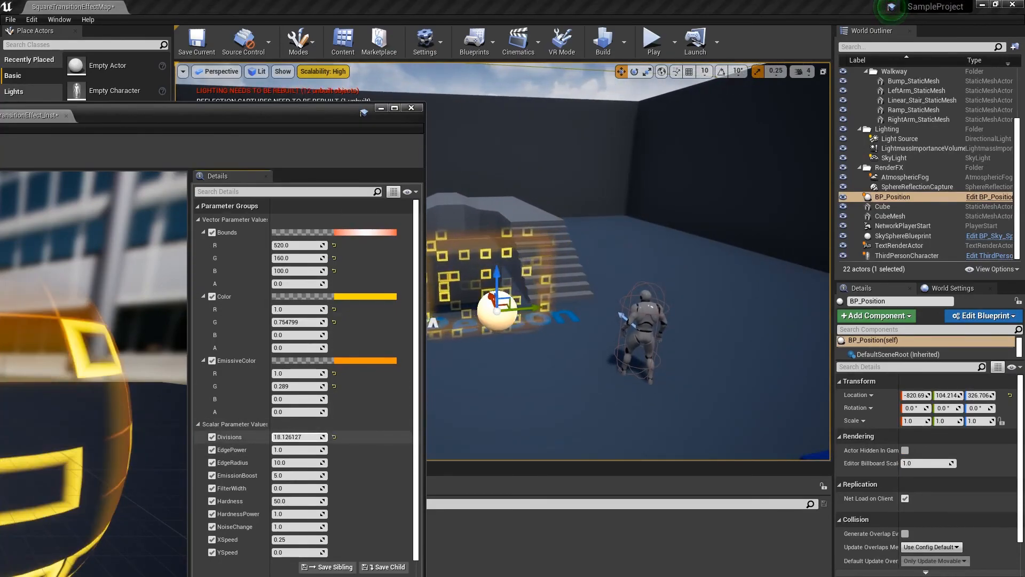
pyautogui.moveTo(553, 349); pyautogui.dragTo(516, 338, button='right')
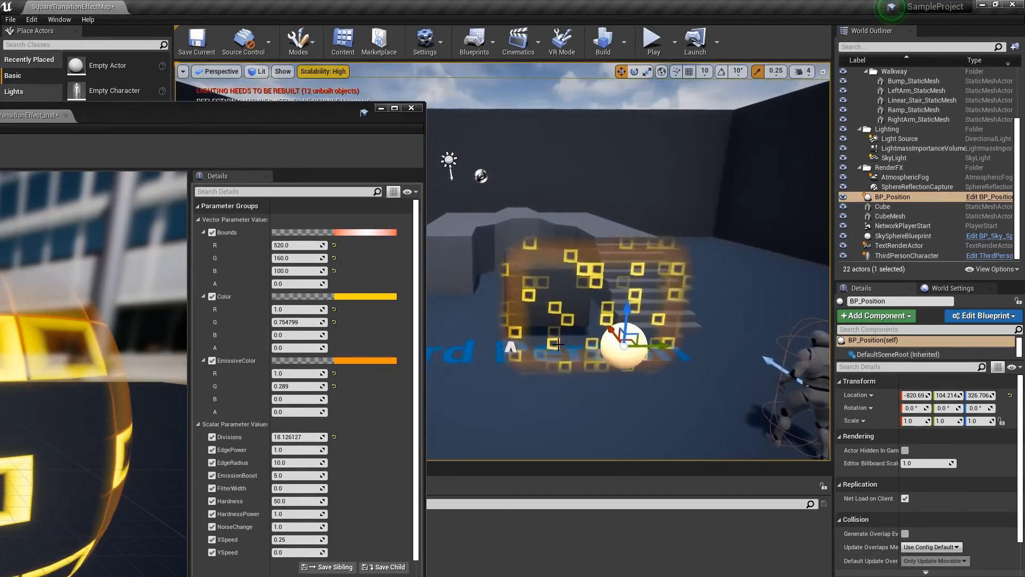
pyautogui.moveTo(288, 260)
pyautogui.mouseDown()
pyautogui.moveTo(243, 260)
pyautogui.moveTo(325, 246)
pyautogui.moveTo(294, 272)
pyautogui.moveTo(310, 272)
pyautogui.moveTo(289, 270)
pyautogui.mouseUp()
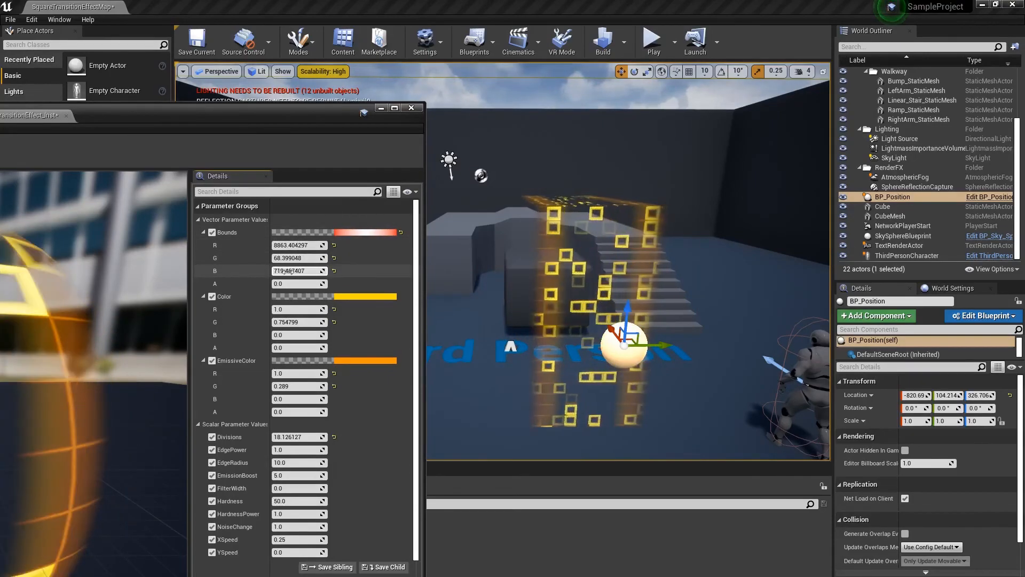
# - Set EdgePower to about 3.47, Hardness to about 21.8 and HardnessPower to about 1.97 in the material instance
pyautogui.moveTo(572, 302)
pyautogui.mouseDown(button='right')
pyautogui.moveTo(587, 347)
pyautogui.moveTo(576, 341)
pyautogui.moveTo(587, 315)
pyautogui.moveTo(566, 312)
pyautogui.moveTo(590, 299)
pyautogui.moveTo(571, 304)
pyautogui.mouseUp(button='right')
pyautogui.moveTo(304, 450)
pyautogui.mouseDown()
pyautogui.moveTo(352, 449)
pyautogui.moveTo(320, 450)
pyautogui.mouseUp()
pyautogui.moveTo(282, 502); pyautogui.dragTo(303, 513)
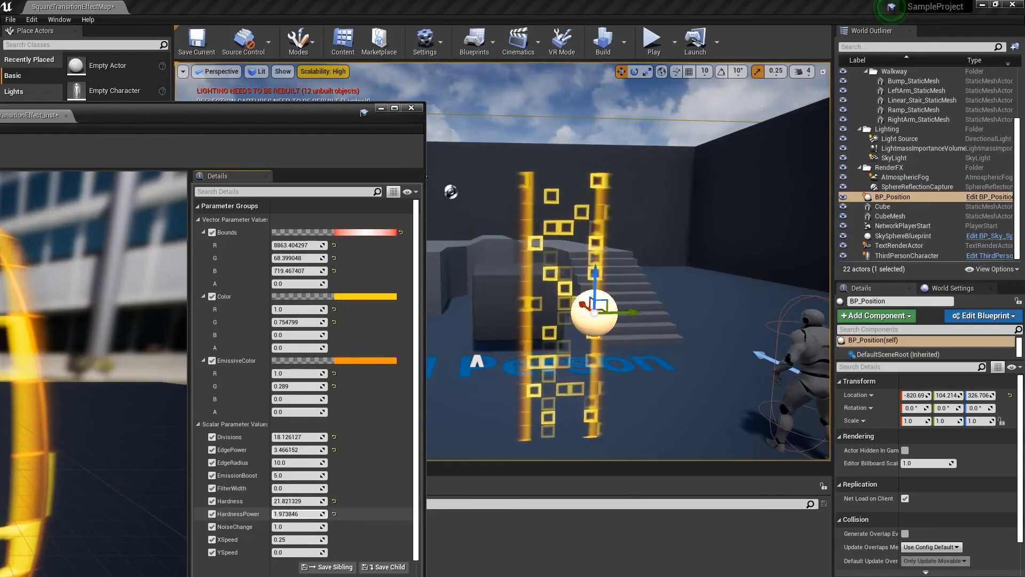
# - Set the Bounds G value to about 153.4 and FilterWidth to about 0.85 in the material instance
pyautogui.moveTo(282, 258); pyautogui.dragTo(301, 273)
pyautogui.moveTo(507, 272)
pyautogui.keyDown('alt'); pyautogui.mouseDown()
pyautogui.moveTo(448, 269)
pyautogui.moveTo(609, 271)
pyautogui.moveTo(504, 277)
pyautogui.mouseUp(); pyautogui.keyUp('alt')
pyautogui.moveTo(504, 277)
pyautogui.mouseDown(button='right')
pyautogui.moveTo(515, 277)
pyautogui.moveTo(515, 259)
pyautogui.moveTo(520, 273)
pyautogui.mouseUp(button='right')
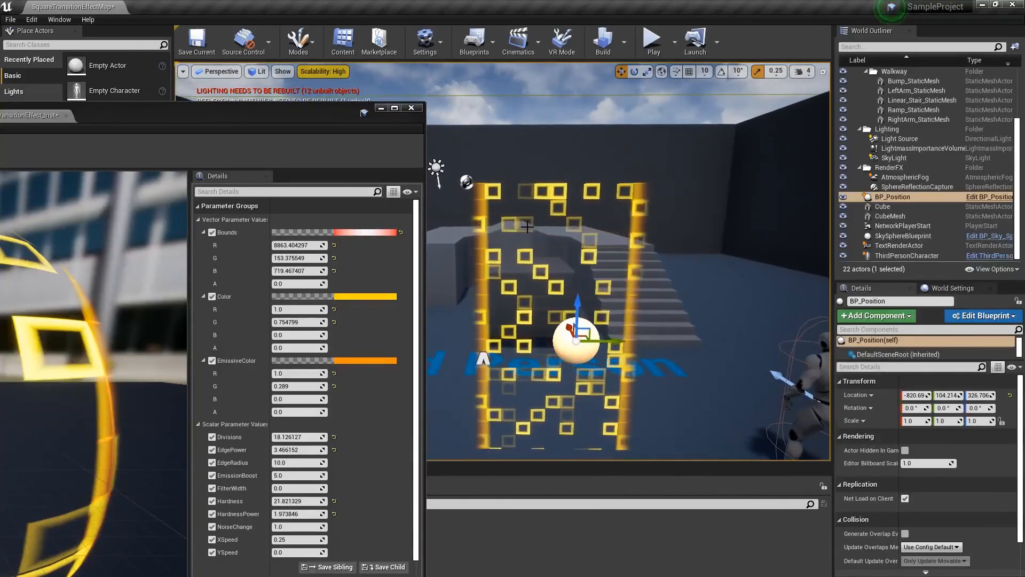
pyautogui.moveTo(324, 122); pyautogui.dragTo(331, 126)
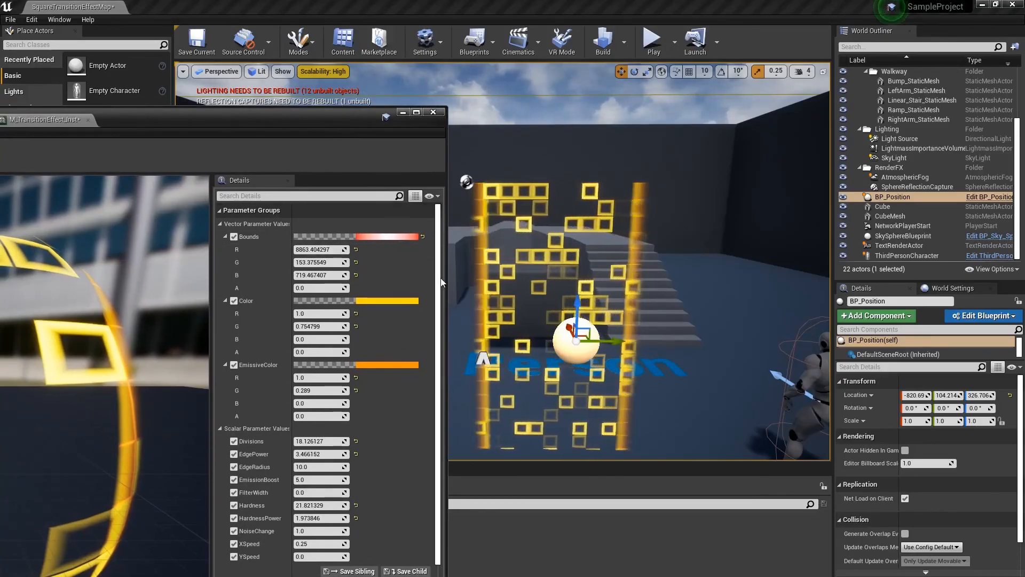
pyautogui.moveTo(314, 492); pyautogui.dragTo(343, 493)
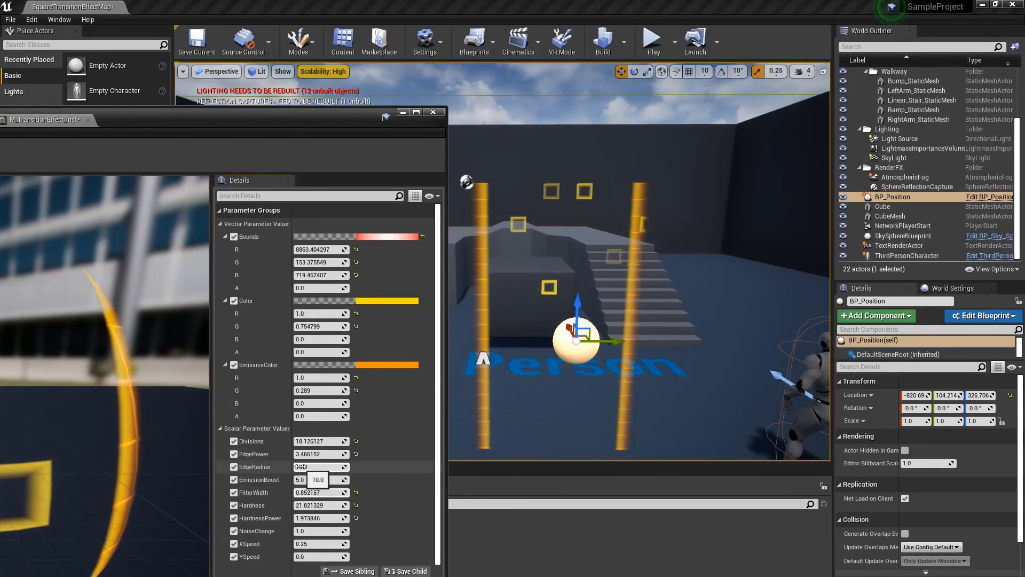
# - Move the asset editor window clear of the level view and switch to the M_TransitionEffect material graph
pyautogui.moveTo(228, 123); pyautogui.dragTo(701, 336)
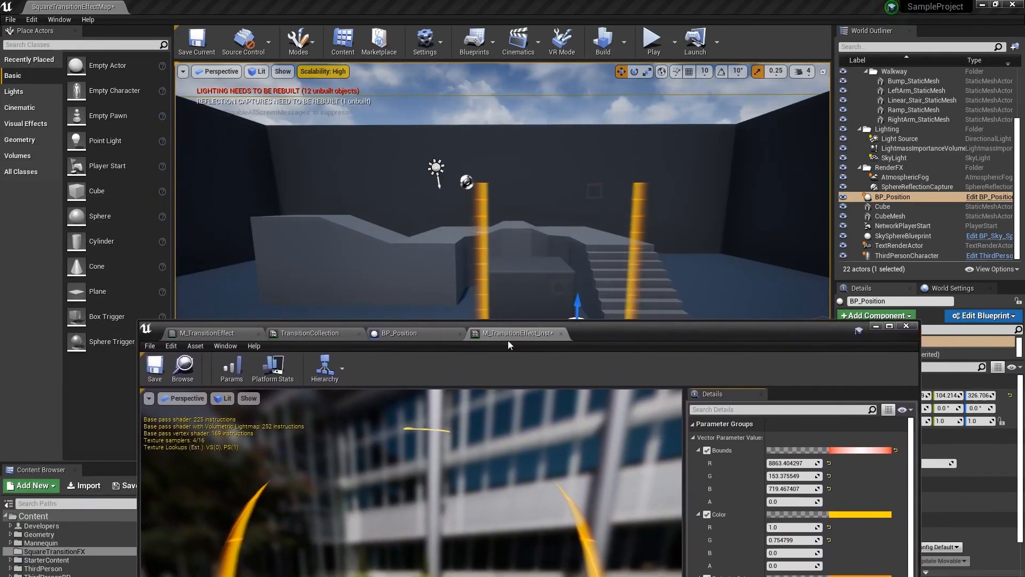
pyautogui.click(432, 336)
pyautogui.click(208, 332)
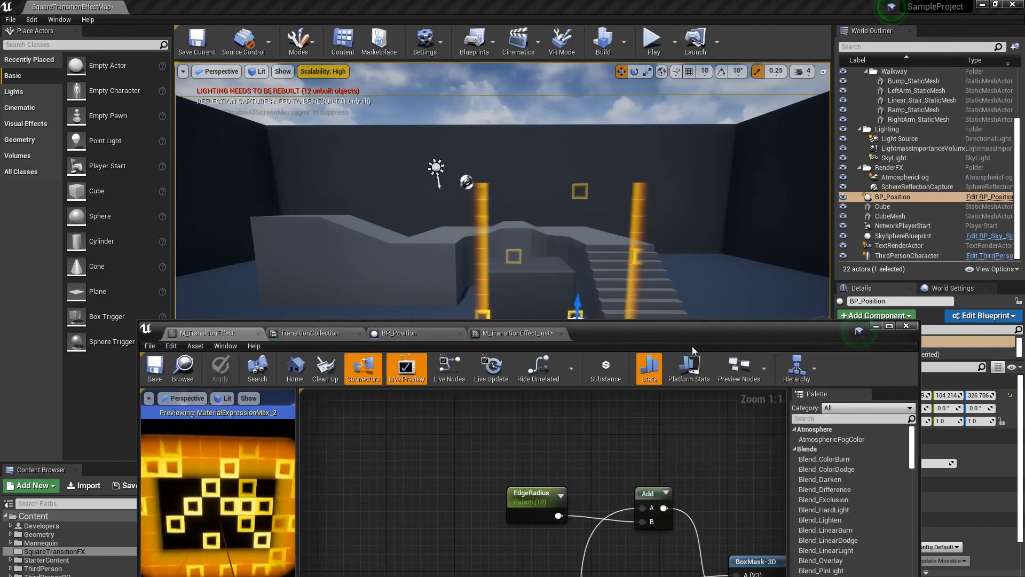
# - Examine the Add, Multiply and Max nodes feeding the Base Color, Emissive Color and Opacity inputs of the M_TransitionEffect output node
pyautogui.moveTo(633, 338); pyautogui.dragTo(458, 123)
pyautogui.scroll(-4, 497, 339)
pyautogui.moveTo(526, 362); pyautogui.dragTo(264, 361, button='right')
pyautogui.moveTo(502, 417); pyautogui.dragTo(268, 285, button='right')
pyautogui.moveTo(465, 331); pyautogui.dragTo(175, 278, button='right')
pyautogui.moveTo(326, 348); pyautogui.dragTo(385, 315, button='right')
pyautogui.scroll(2, 367, 348)
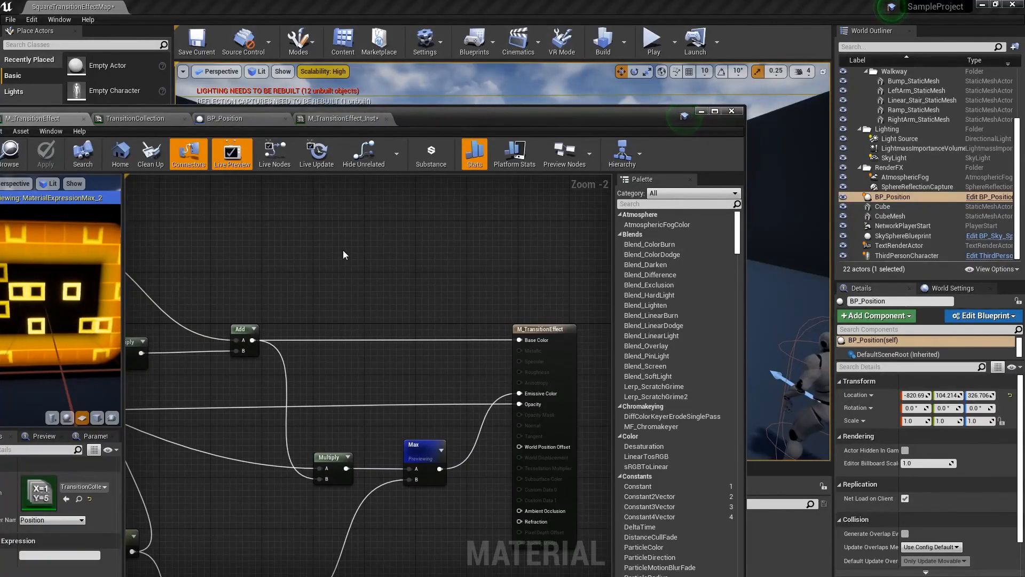
pyautogui.click(253, 340)
pyautogui.moveTo(259, 311); pyautogui.dragTo(324, 302, button='right')
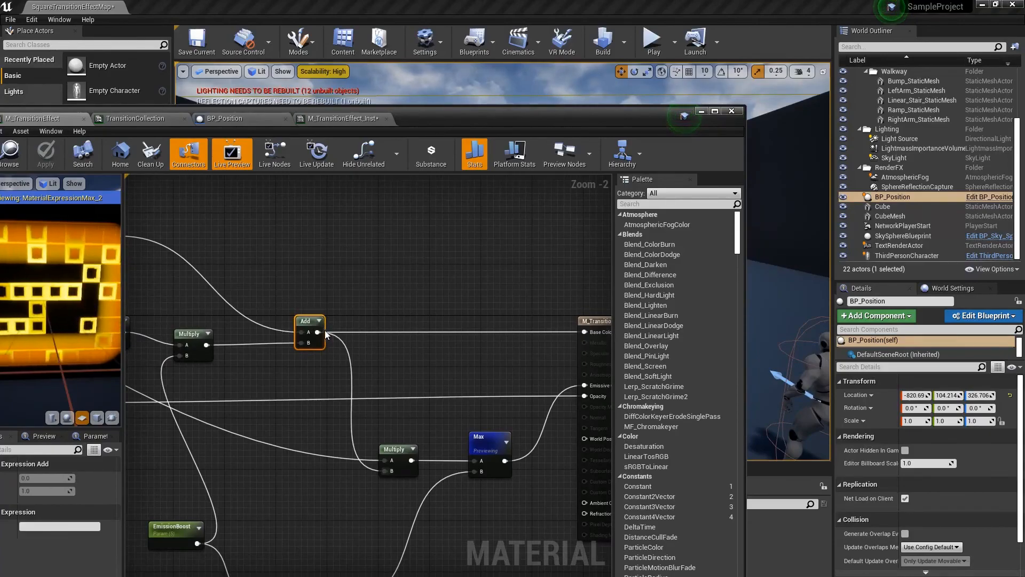
pyautogui.moveTo(340, 309); pyautogui.dragTo(338, 314, button='right')
pyautogui.moveTo(527, 324); pyautogui.dragTo(423, 317, button='right')
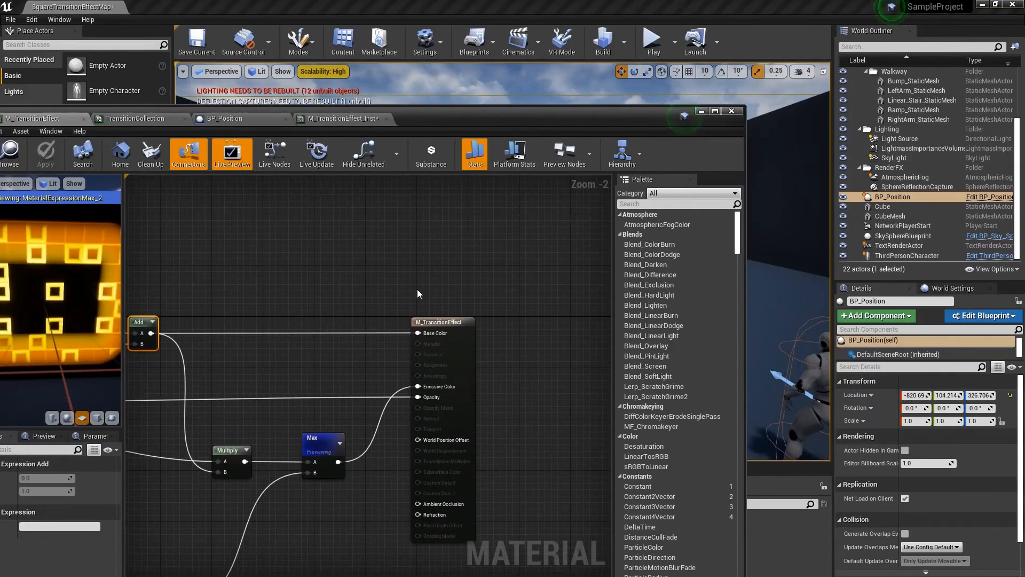
pyautogui.moveTo(397, 308); pyautogui.dragTo(404, 313, button='right')
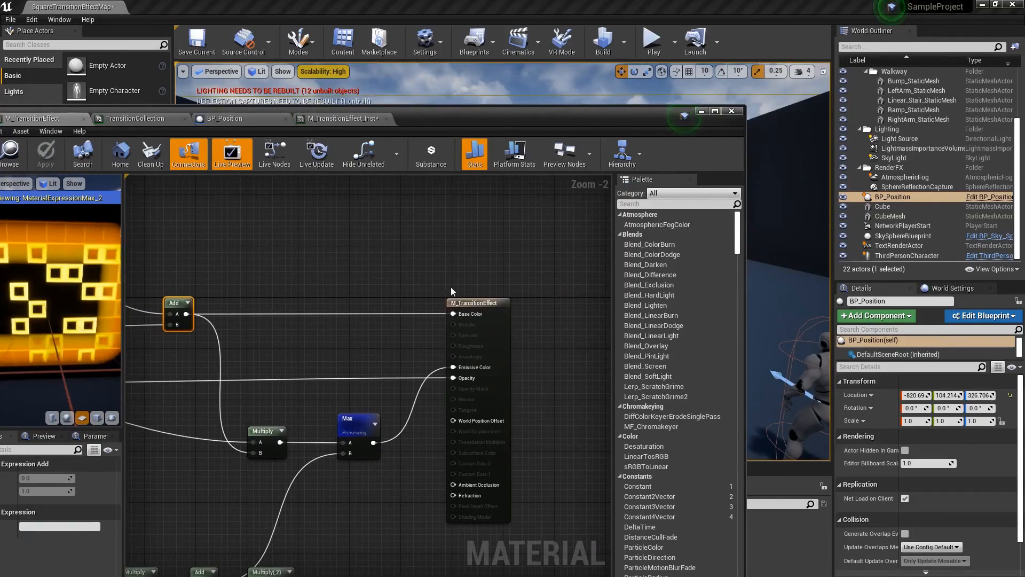
pyautogui.moveTo(451, 275); pyautogui.dragTo(471, 296)
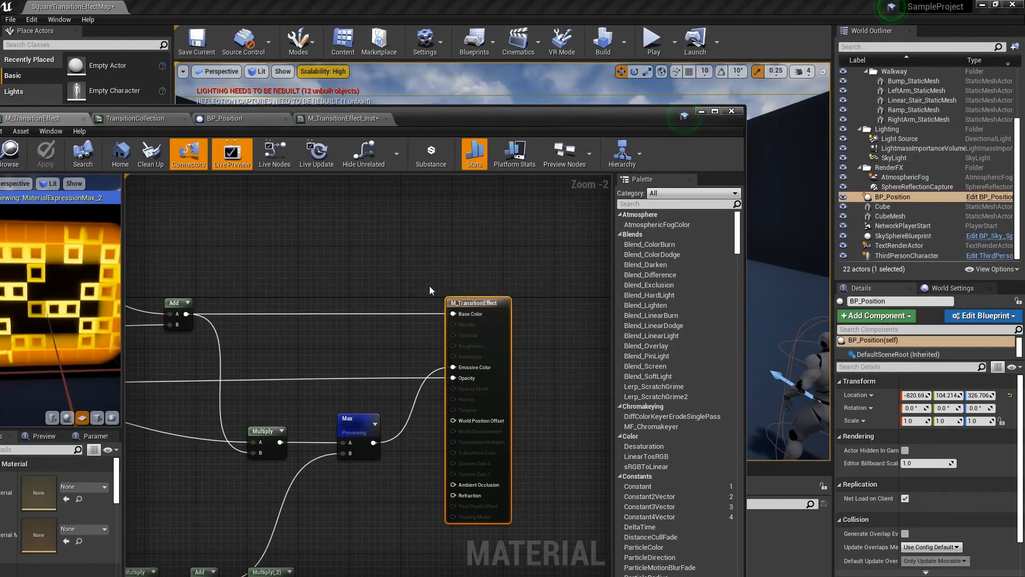
pyautogui.moveTo(430, 290); pyautogui.dragTo(459, 284, button='right')
pyautogui.moveTo(474, 269); pyautogui.dragTo(486, 280)
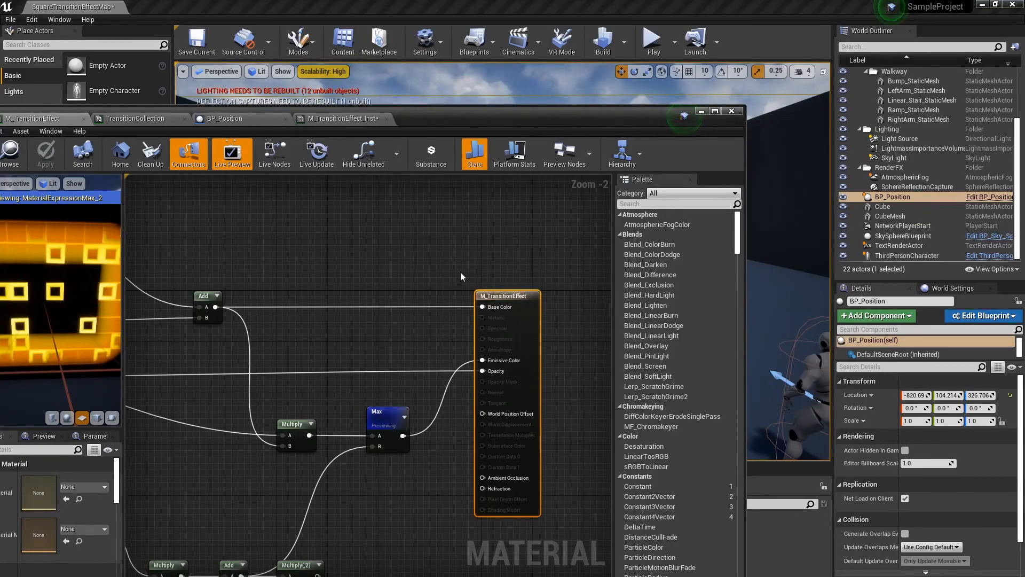
# - Switch to the M_TransitionEffect_Inst material instance and bring its editor window fully into view
pyautogui.click(333, 120)
pyautogui.moveTo(421, 118); pyautogui.dragTo(465, 119)
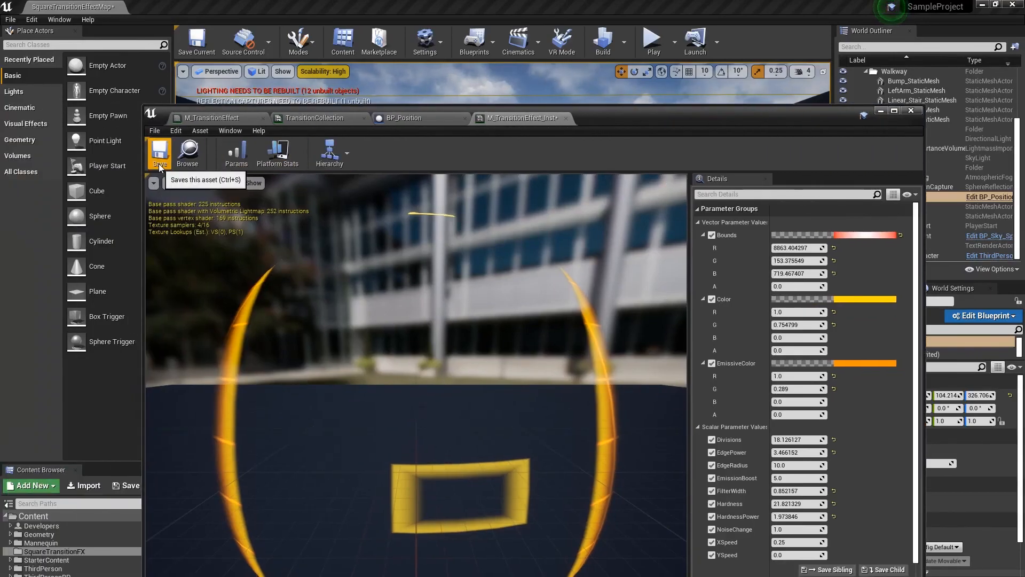